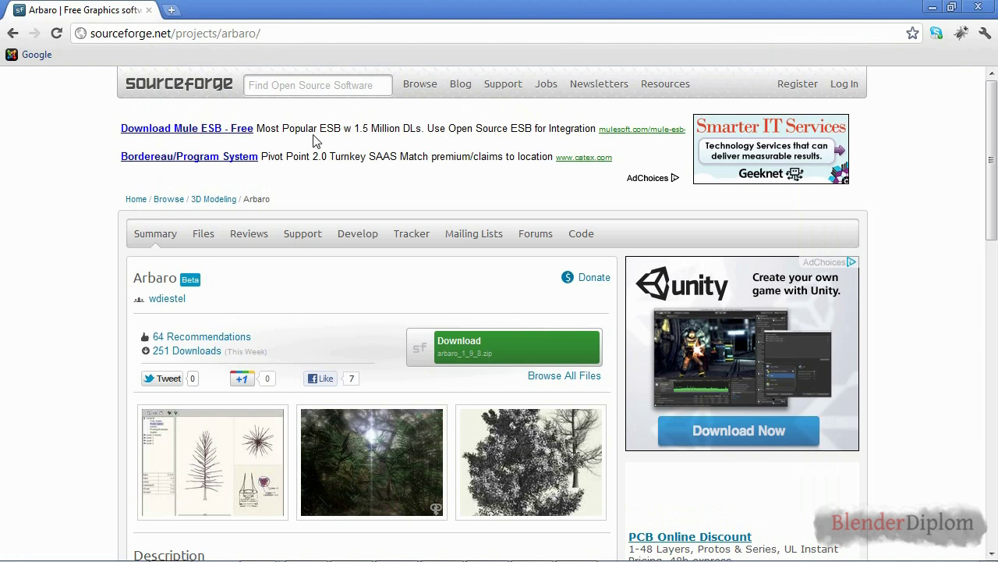
# - Review the Wheat-composite1 reference image in Photo Viewer, then switch to the Arbaro window
pyautogui.scroll(-1, 325, 213)
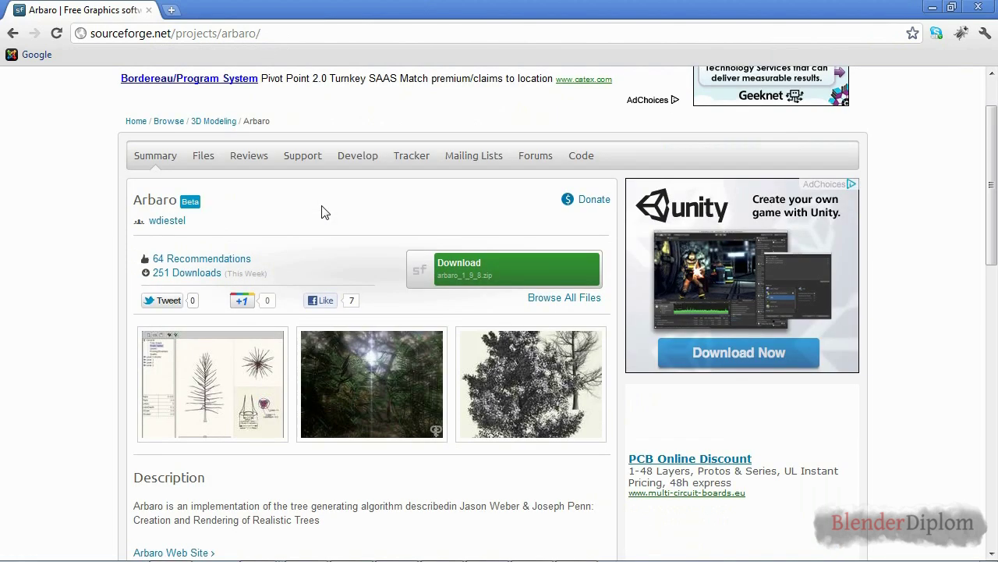
pyautogui.scroll(-2, 325, 212)
pyautogui.scroll(2, 325, 212)
pyautogui.hotkey('alt', 'Tab')
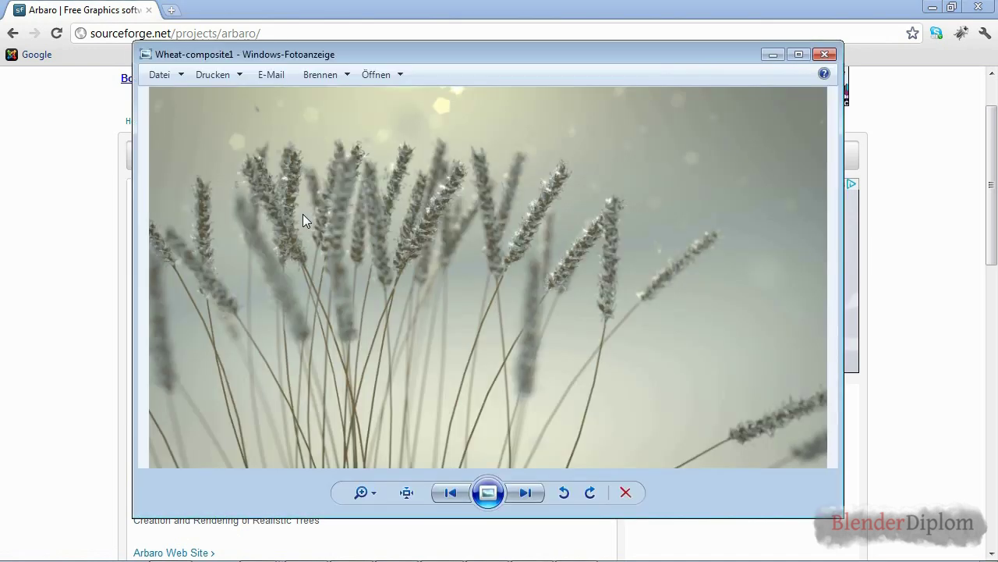
pyautogui.hotkey('alt', 'Tab')
pyautogui.hotkey('alt', 'Tab')
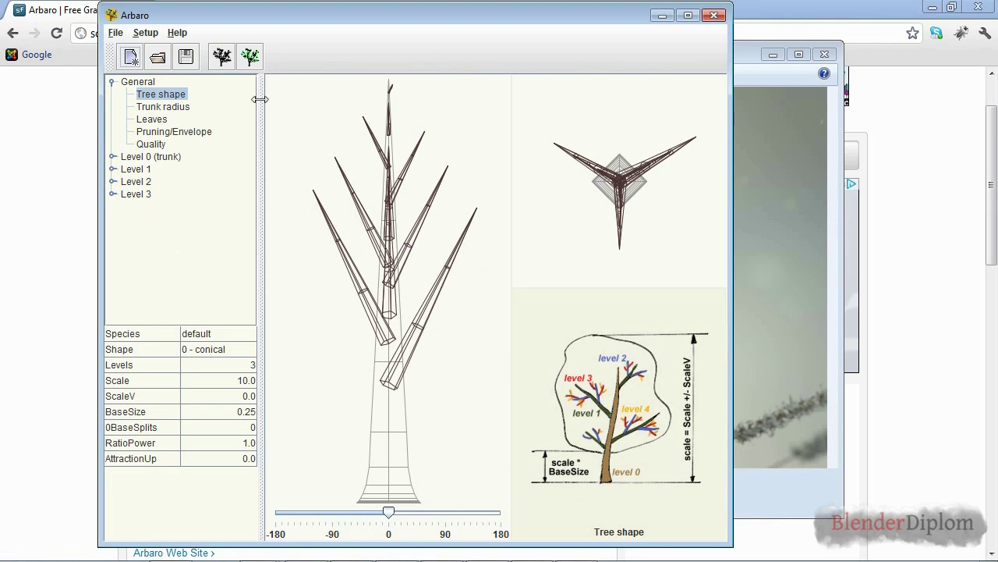
# - Load the wheat.xml preset from Arbaro's trees folder
pyautogui.click(160, 58)
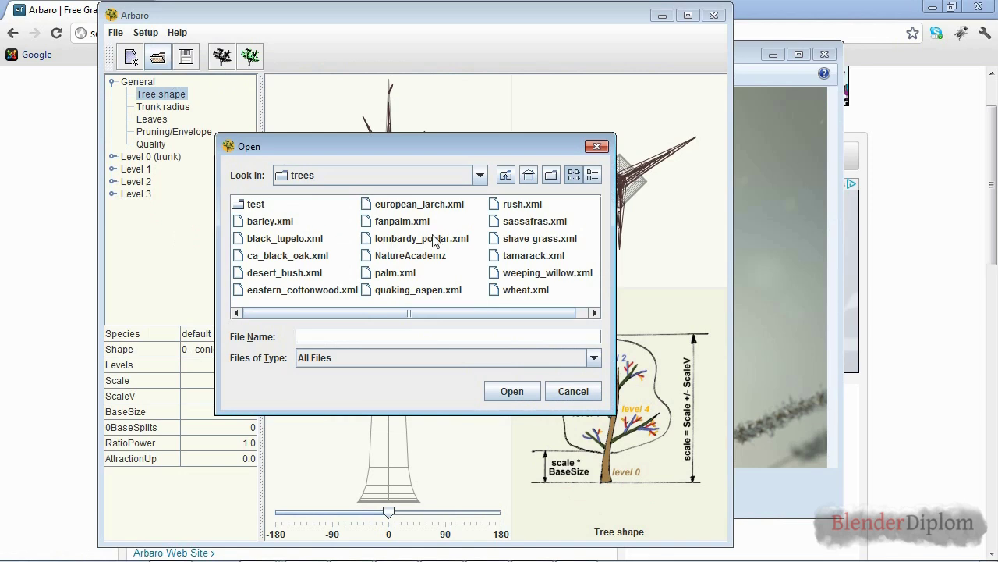
pyautogui.moveTo(342, 145); pyautogui.dragTo(317, 108)
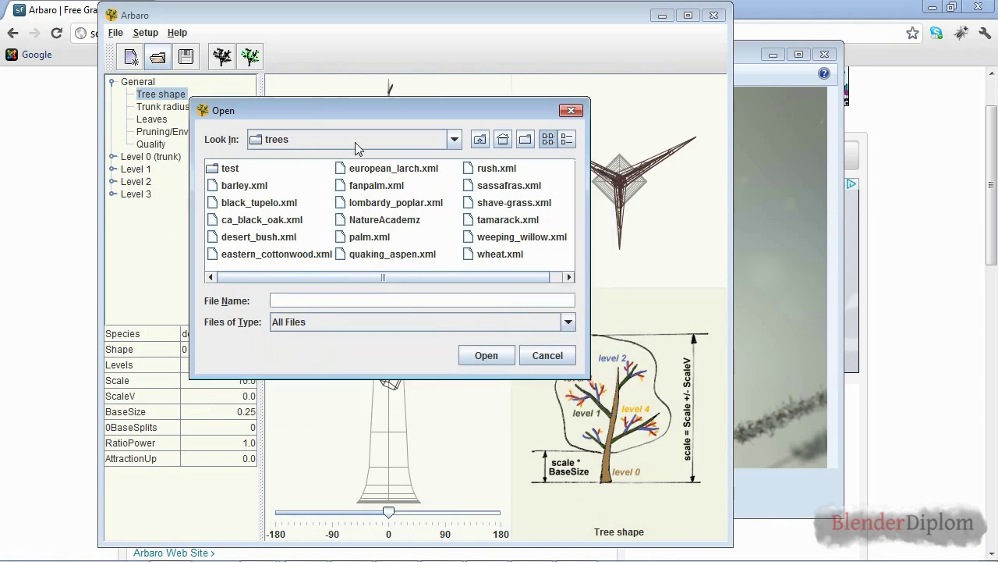
pyautogui.click(366, 140)
pyautogui.click(366, 139)
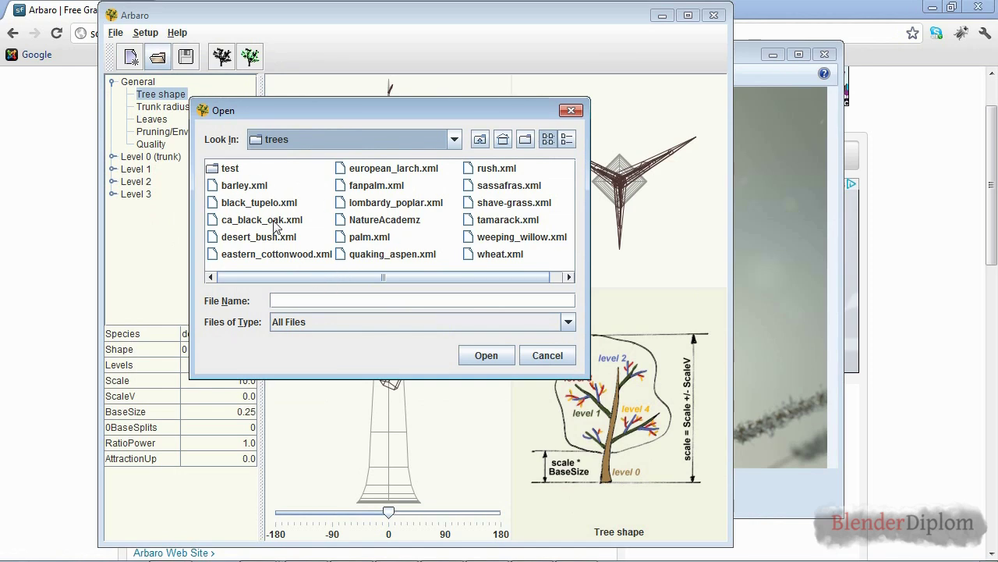
pyautogui.moveTo(344, 276); pyautogui.dragTo(365, 276)
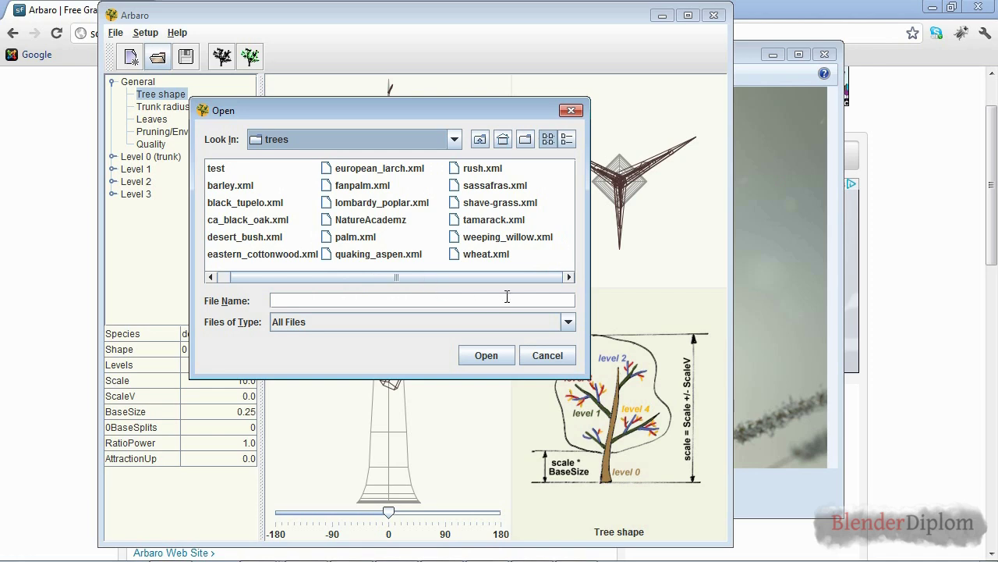
pyautogui.click(504, 258)
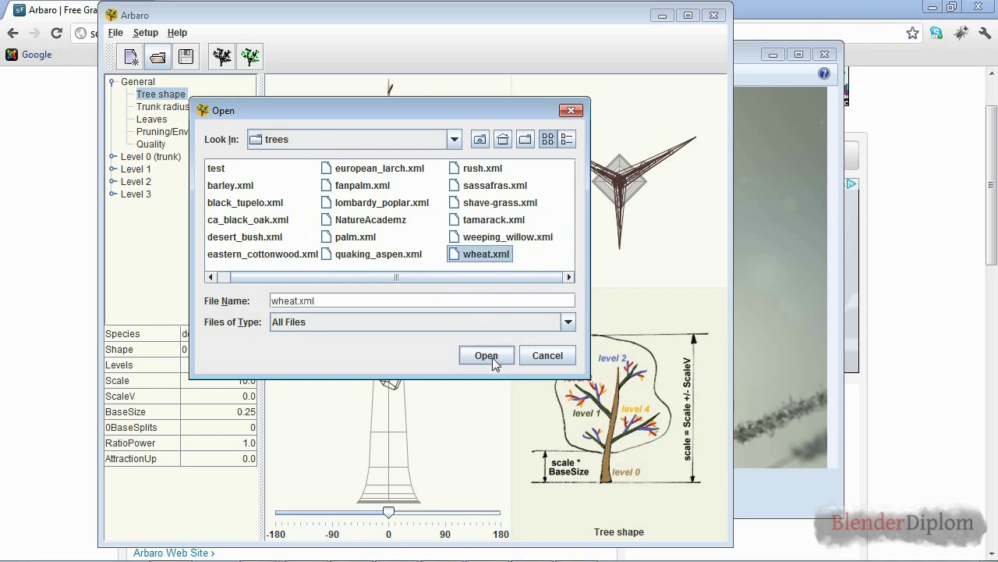
pyautogui.click(492, 358)
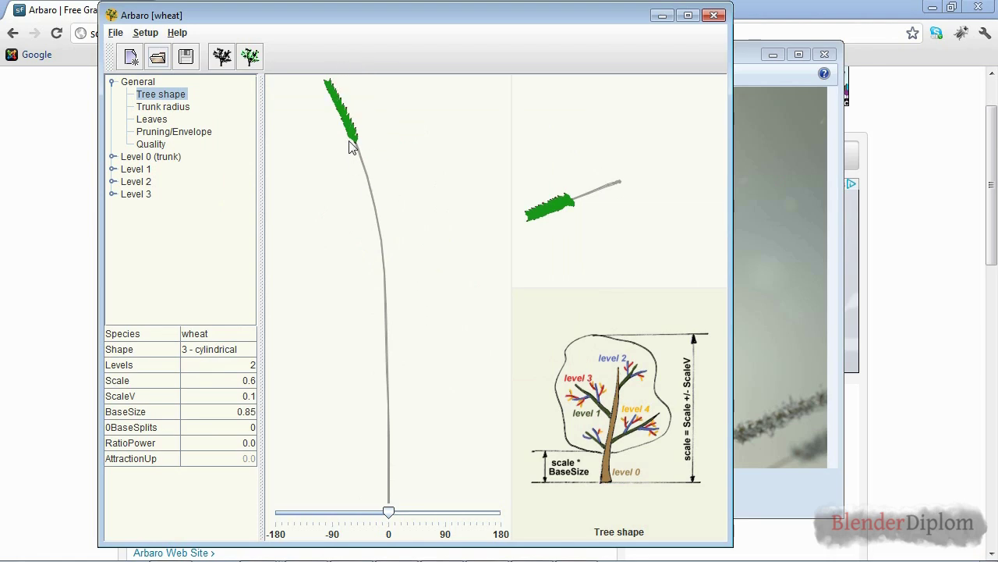
# - Compare the loaded stalk against the wheat reference photo, then return to Arbaro's File menu
pyautogui.click(770, 232)
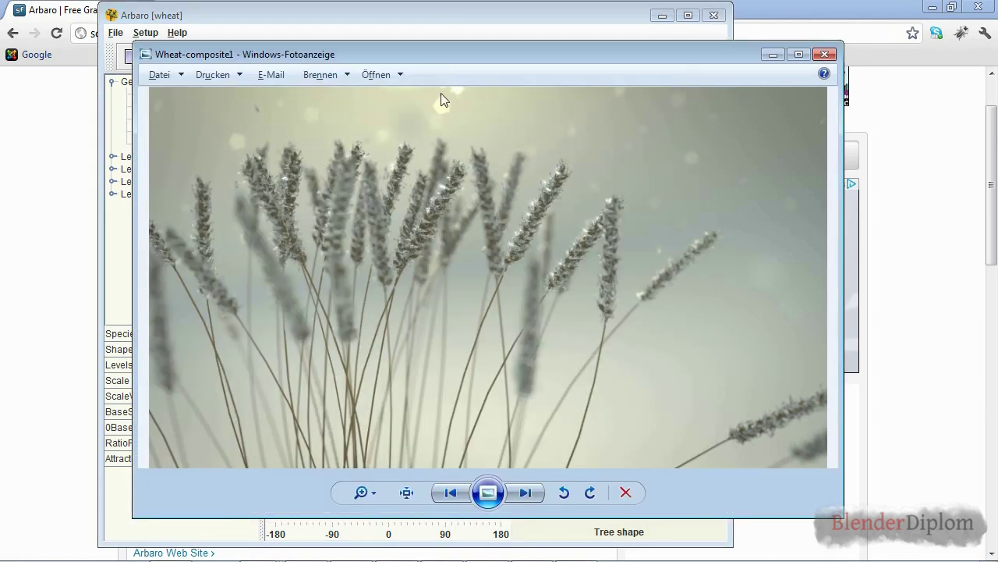
pyautogui.click(469, 21)
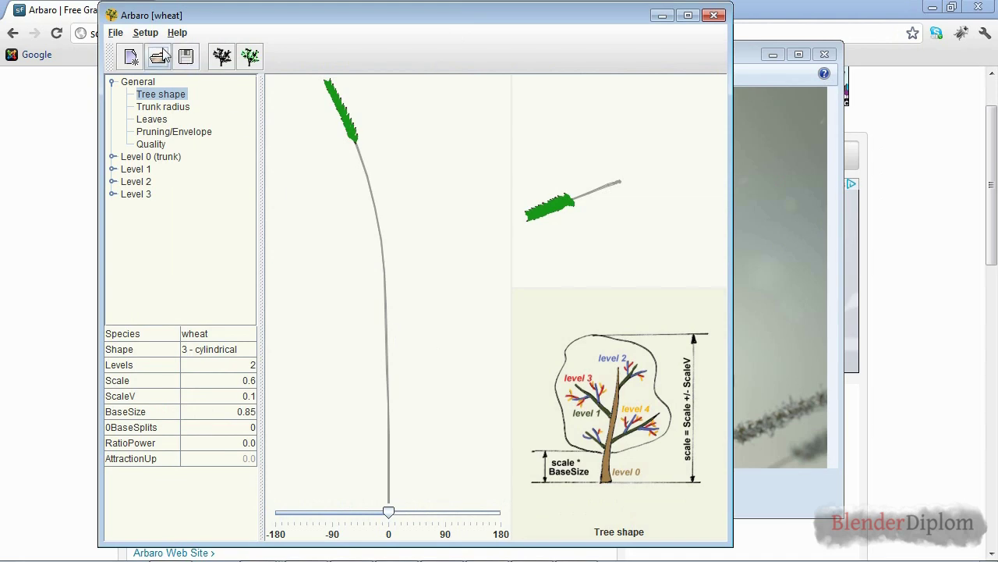
pyautogui.click(115, 33)
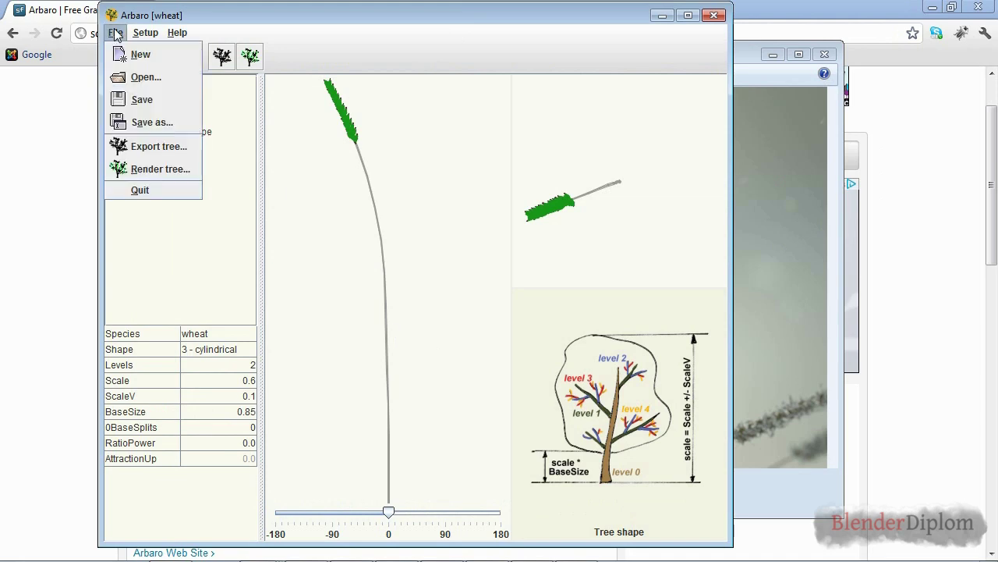
# - Set the tree export to Wavefront OBJ with UV coordinates for stems and leaves
pyautogui.click(157, 147)
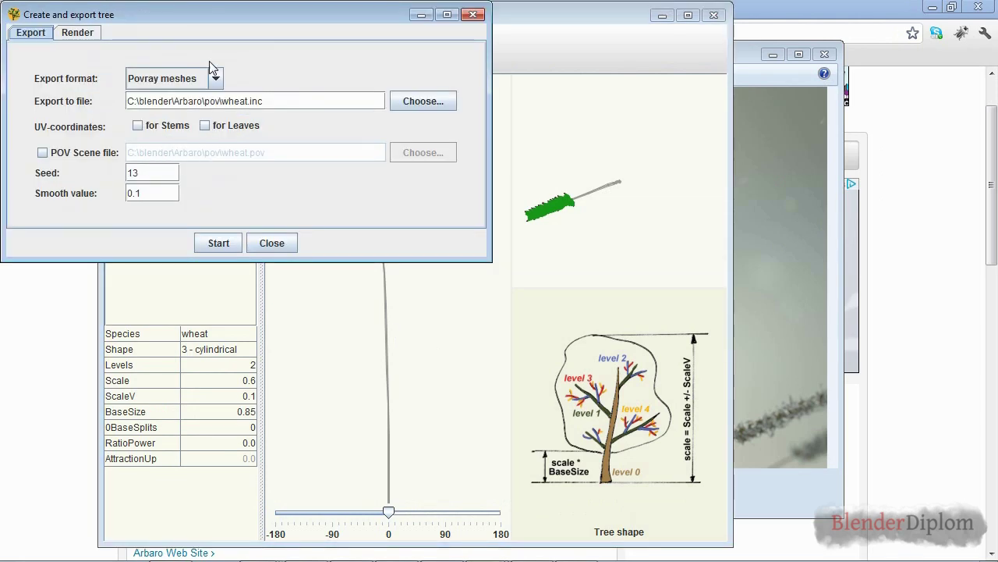
pyautogui.click(205, 80)
pyautogui.click(188, 141)
pyautogui.moveTo(225, 8); pyautogui.dragTo(372, 45)
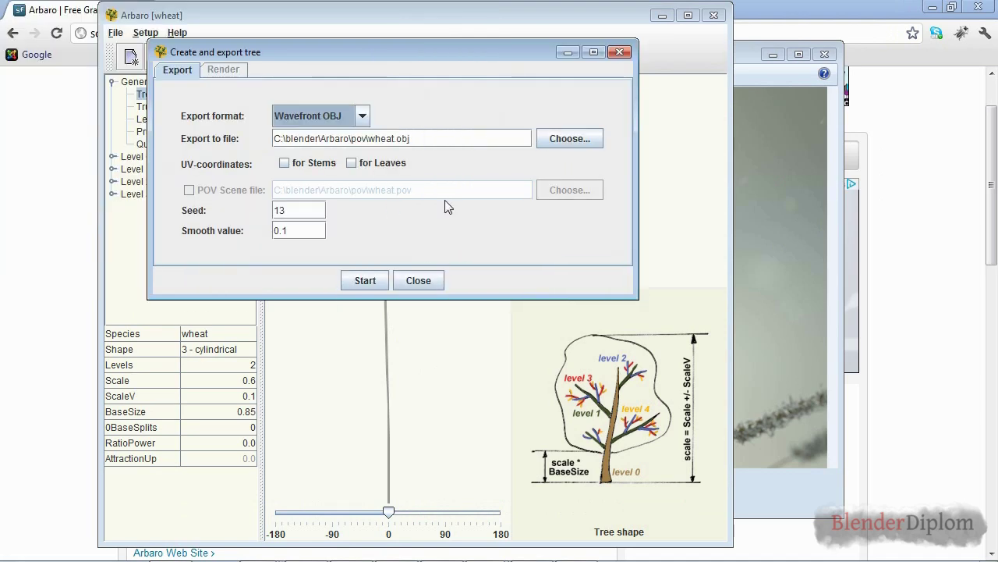
pyautogui.click(401, 163)
pyautogui.click(317, 164)
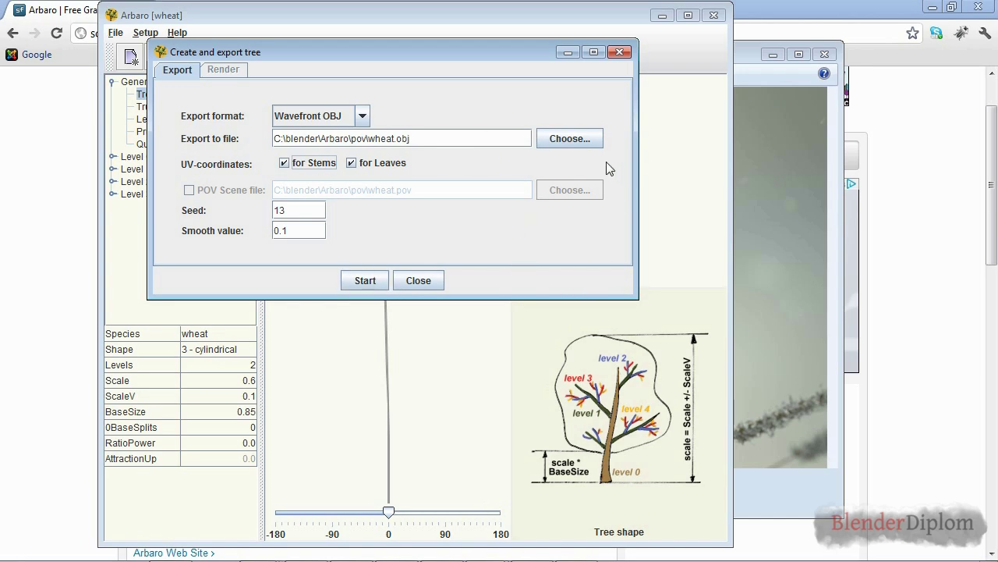
# - Close the export window and quit Arbaro, returning to Blender's File menu
pyautogui.click(419, 280)
pyautogui.click(713, 15)
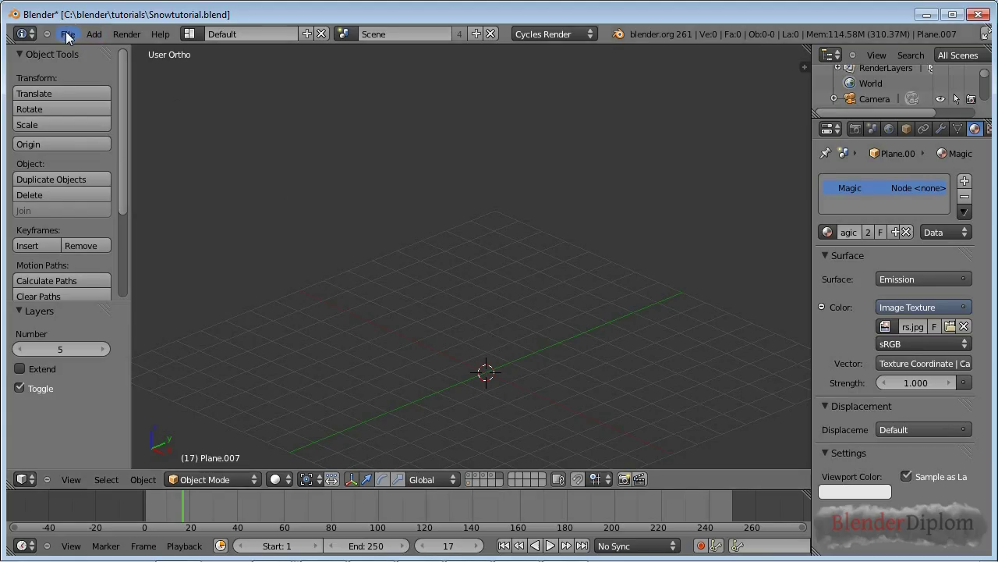
pyautogui.click(67, 34)
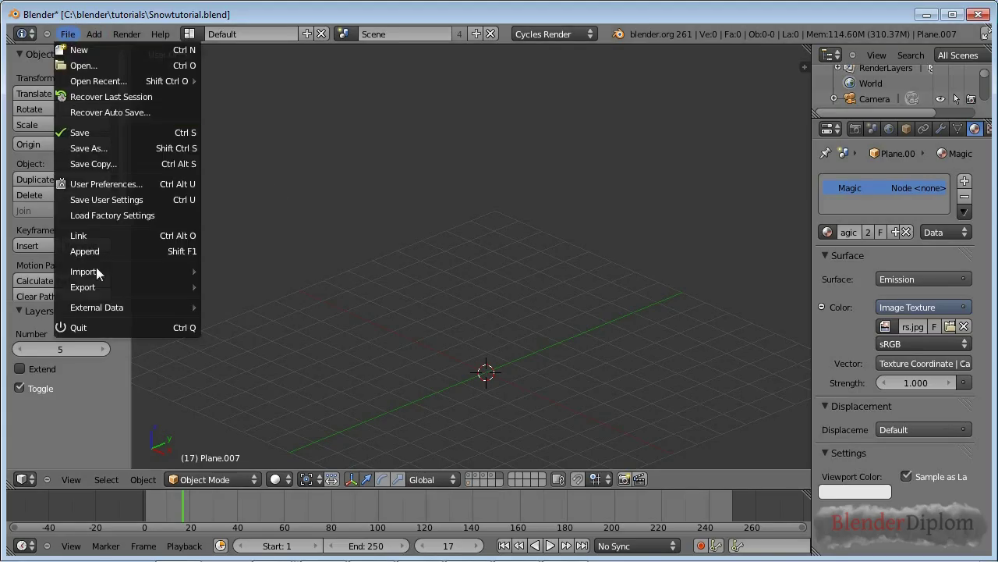
# - Import wheat.obj from C:\blender as a Wavefront OBJ and centre the view on it
pyautogui.moveTo(104, 273)
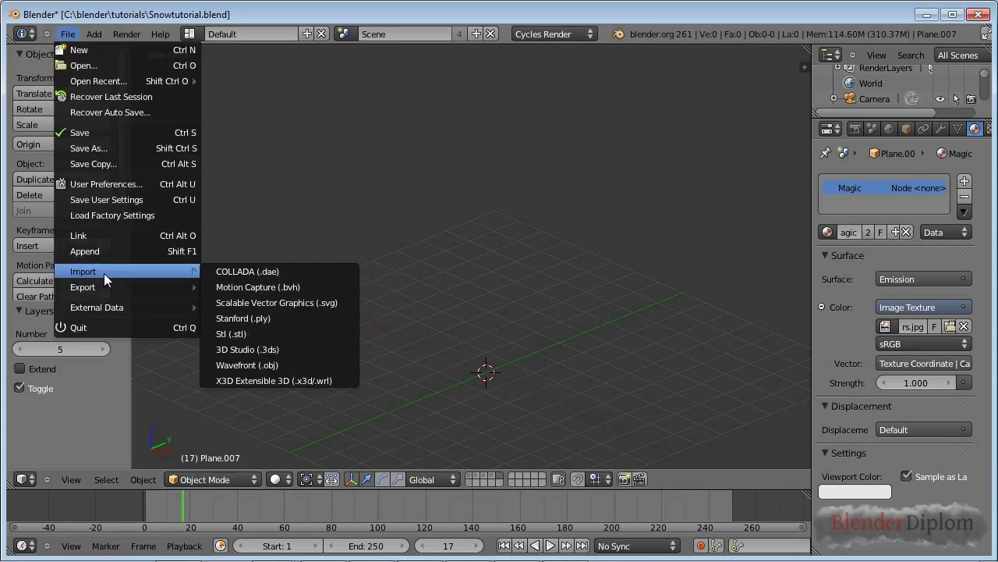
pyautogui.click(278, 367)
pyautogui.click(266, 113)
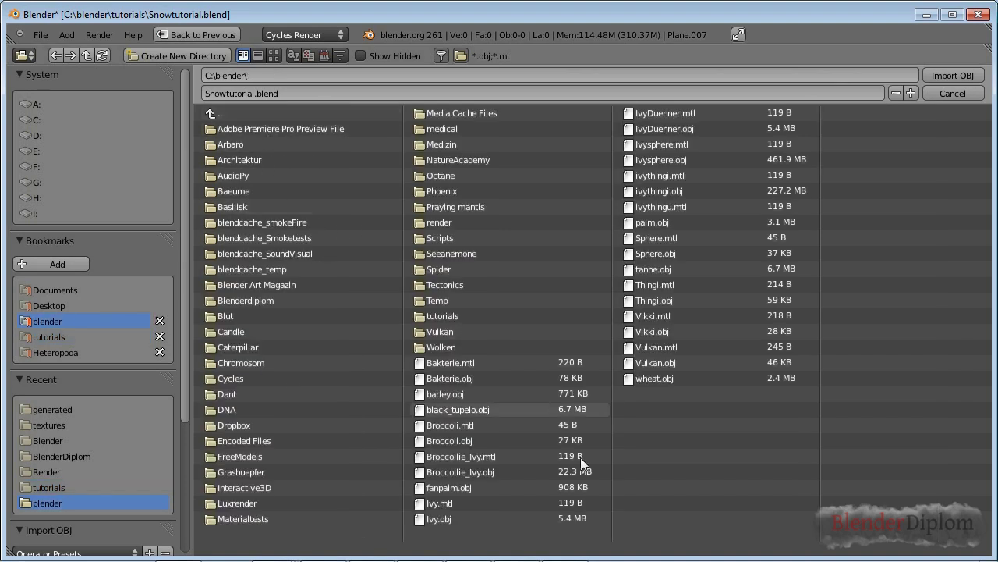
pyautogui.click(679, 377)
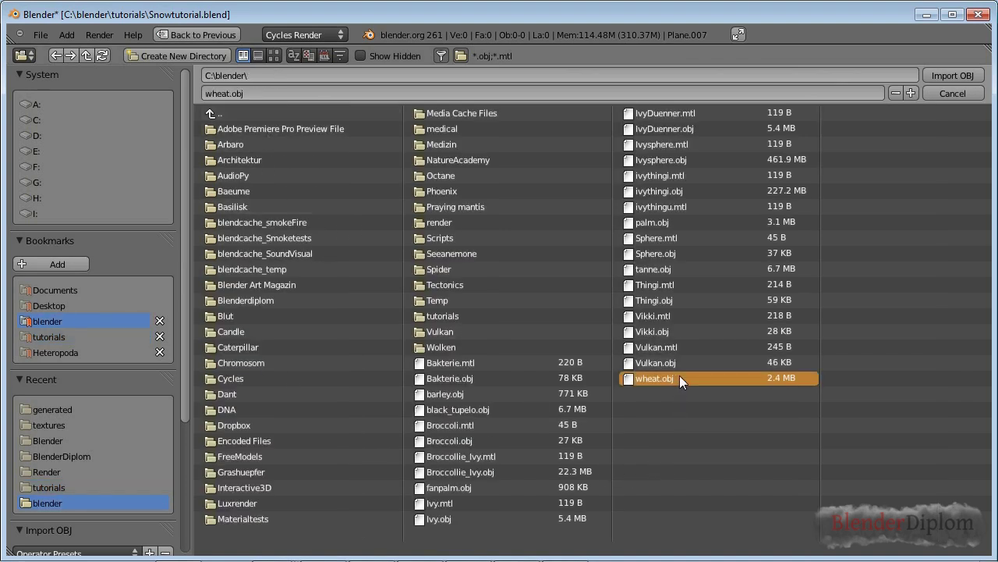
pyautogui.click(942, 73)
pyautogui.keyDown('shift'); pyautogui.moveTo(541, 375); pyautogui.dragTo(495, 283, button='middle'); pyautogui.keyUp('shift')
pyautogui.scroll(5, 495, 313)
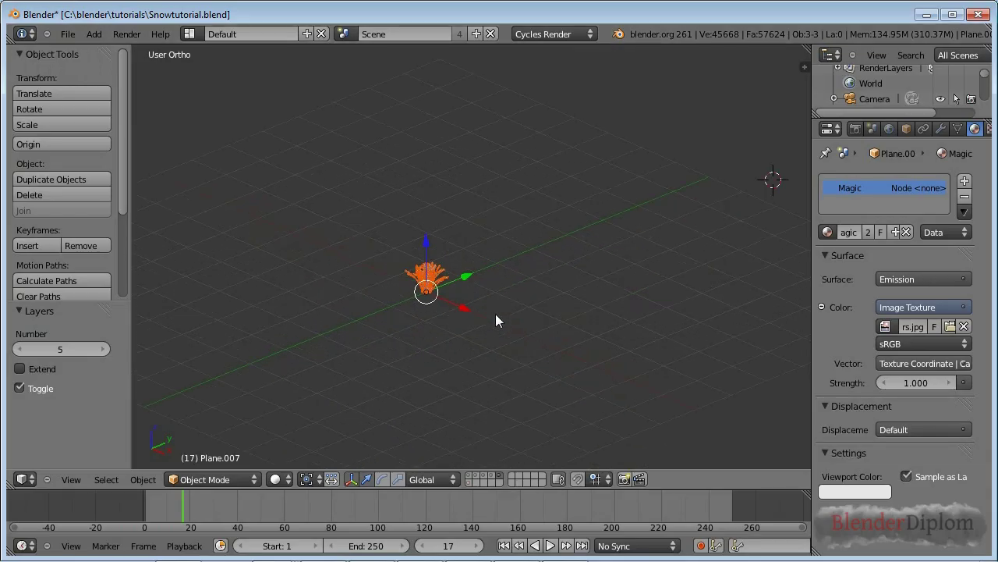
# - Add a new camera to the scene from the top view
pyautogui.moveTo(479, 325); pyautogui.dragTo(494, 278, button='middle')
pyautogui.press('KP_7')
pyautogui.press('Home')
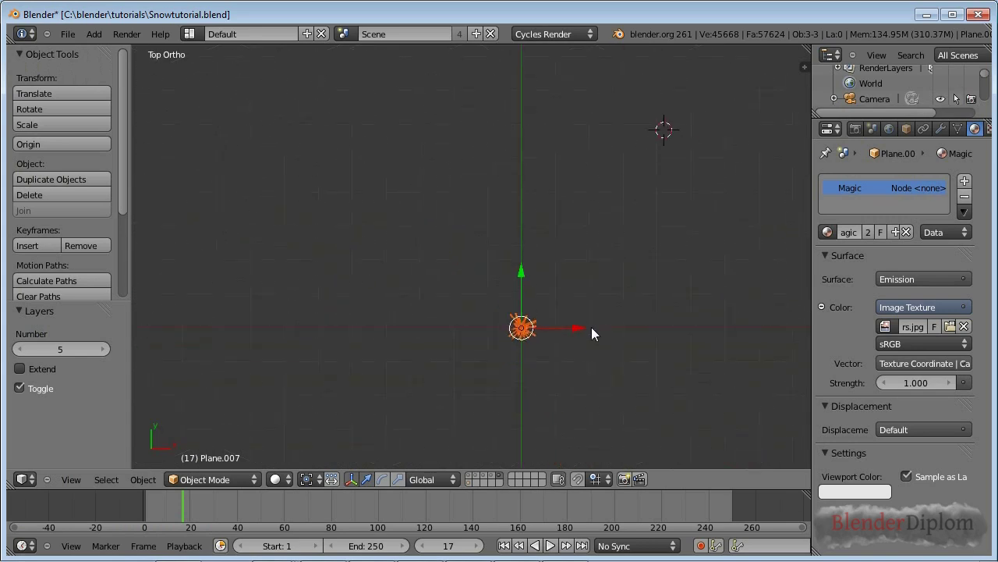
pyautogui.hotkey('shift', 'a')
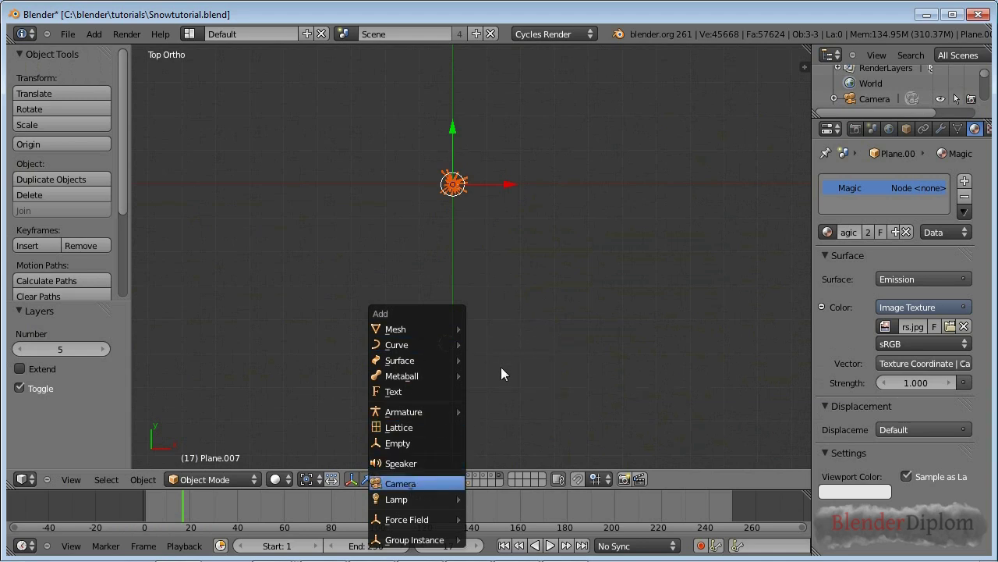
pyautogui.click(431, 483)
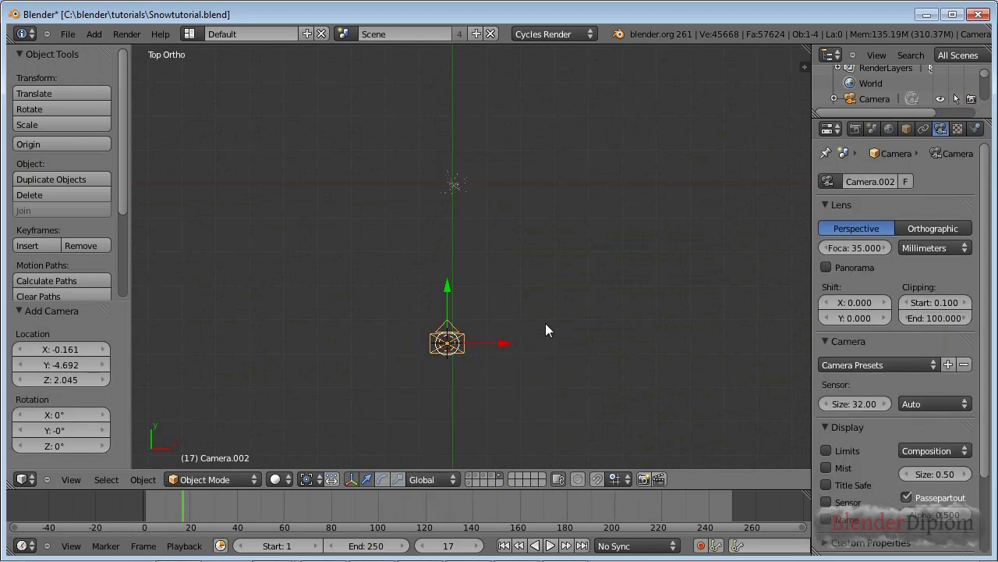
# - Make the new camera the scene camera and align it to the front view
pyautogui.press('KP_1')
pyautogui.scroll(3, 545, 323)
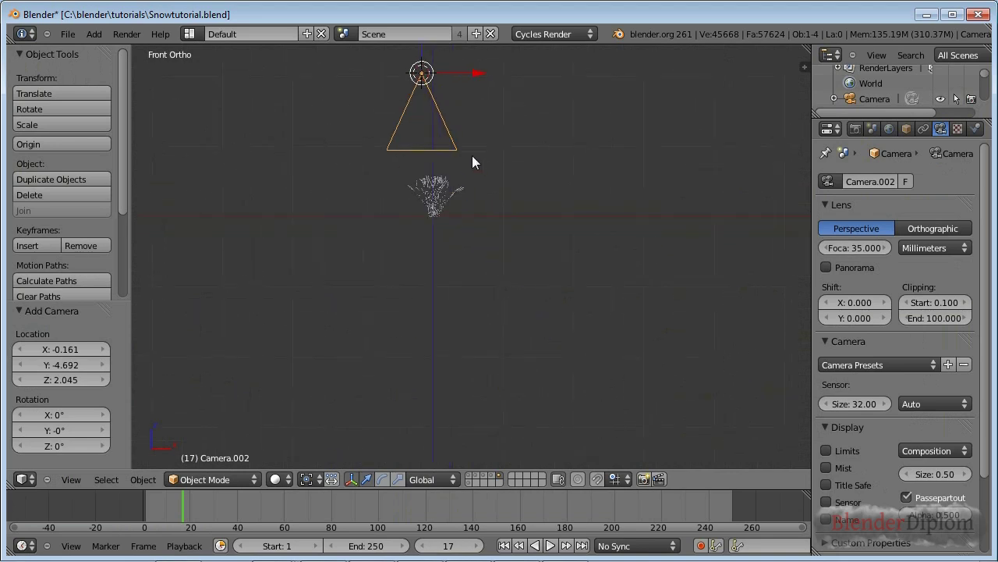
pyautogui.press('ctrl+KP_0')
pyautogui.press('KP_0')
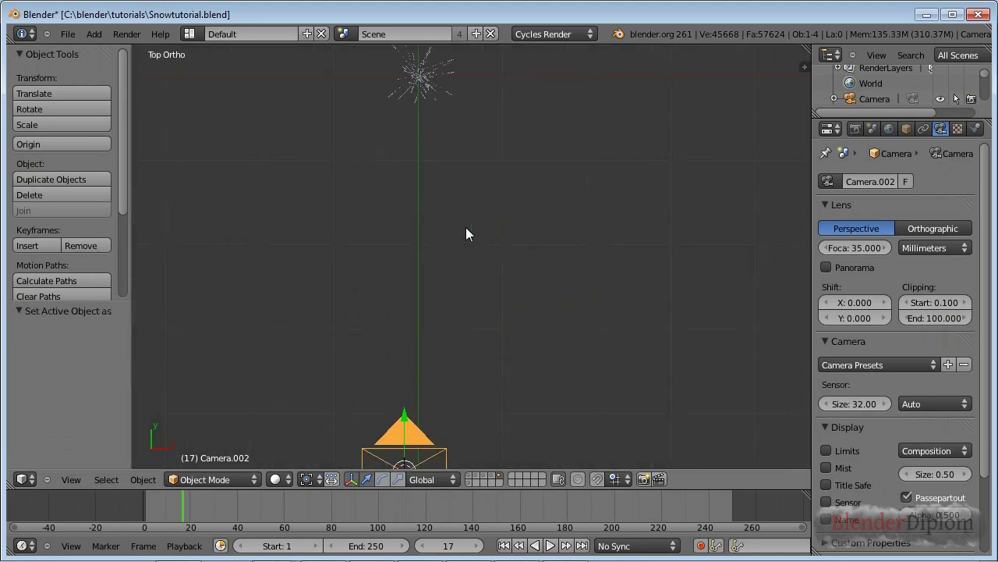
pyautogui.press('KP_1')
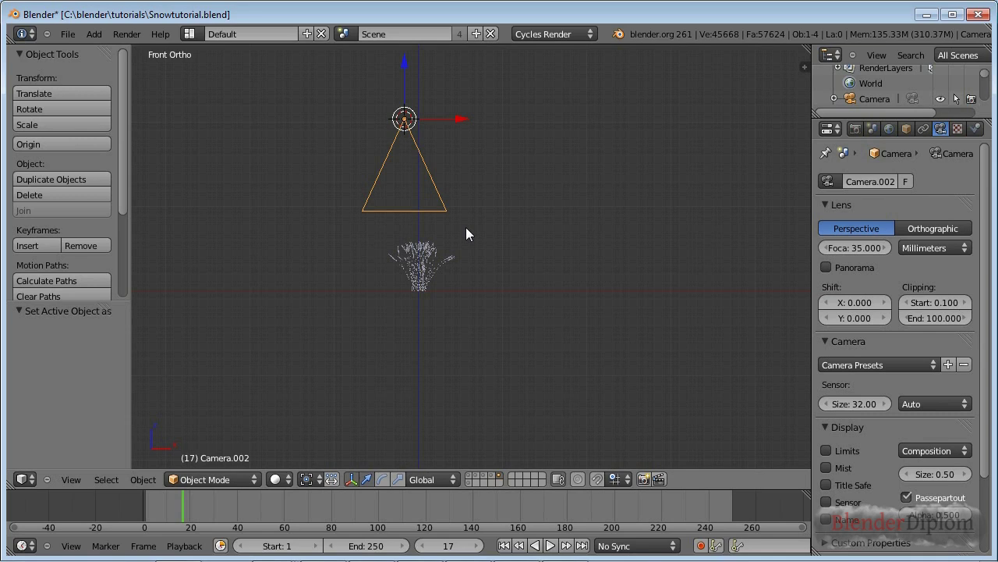
pyautogui.press('ctrl+alt+KP_0')
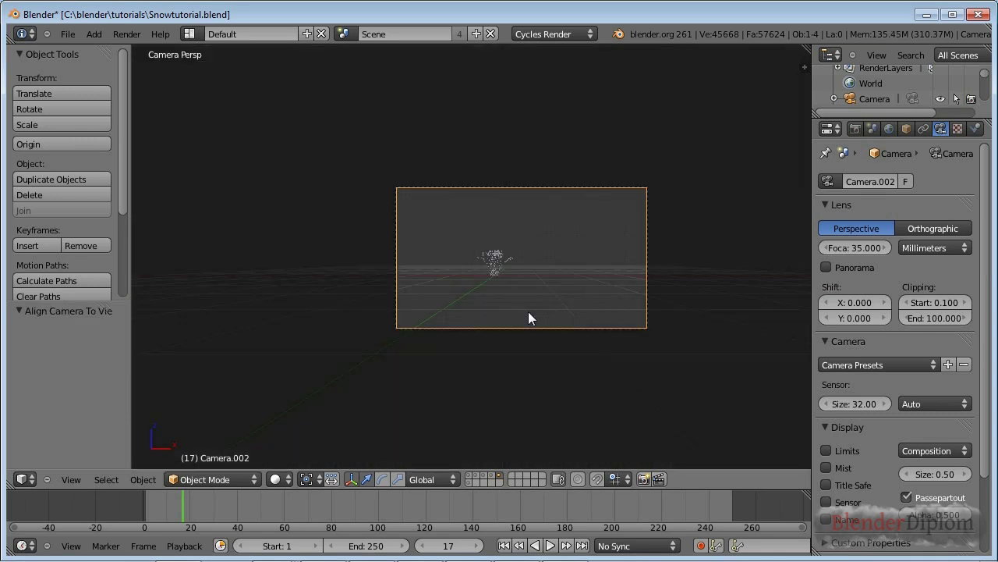
# - Dolly the camera along its local Z axis to frame the wheat tuft
pyautogui.press('g')
pyautogui.click(524, 282)
pyautogui.press('g')
pyautogui.press('z')
pyautogui.press('z')
pyautogui.click(530, 237)
# - Pull the camera back further along its local Z axis
pyautogui.press('g')
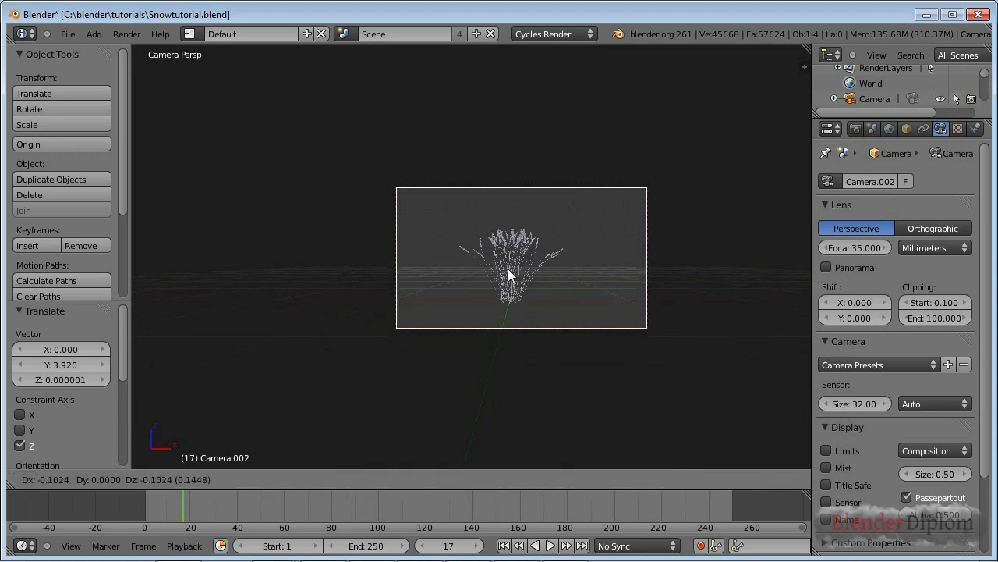
pyautogui.press('z')
pyautogui.press('z')
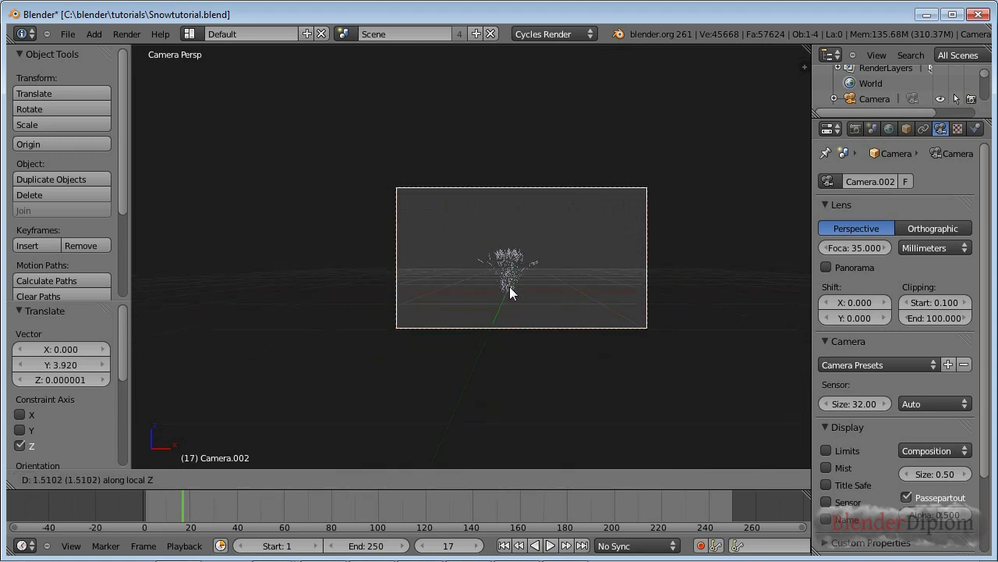
pyautogui.click(511, 297)
# - Select several parts of the wheat tuft in the camera view
pyautogui.rightClick(515, 260)
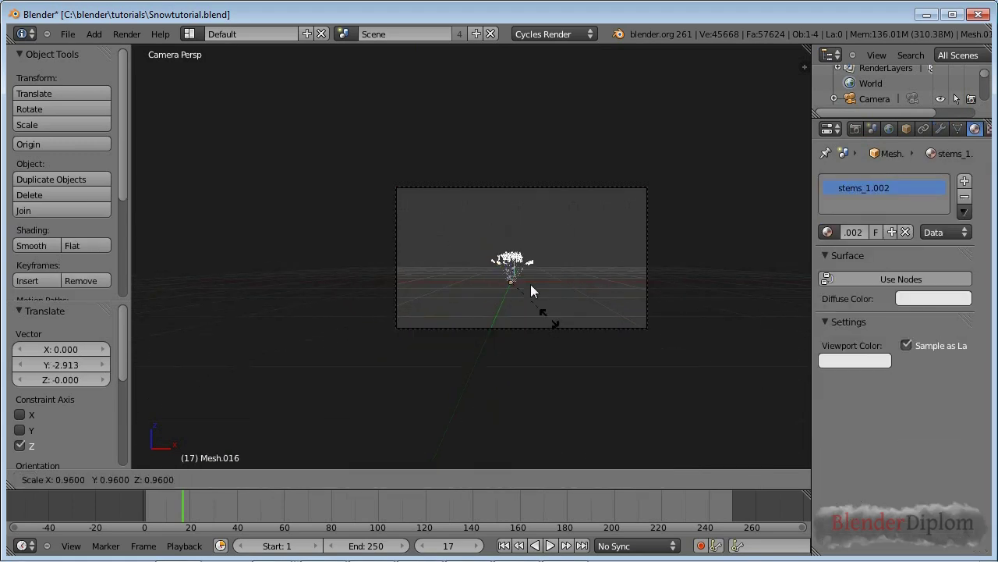
pyautogui.scroll(5, 530, 284)
pyautogui.rightClick(598, 273)
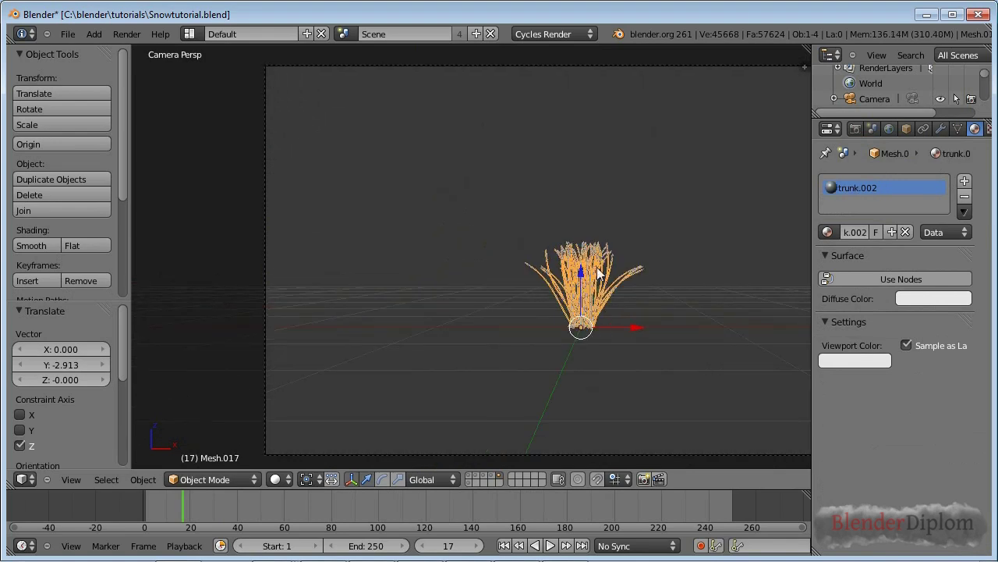
pyautogui.rightClick(598, 273)
pyautogui.keyDown('shift'); pyautogui.moveTo(679, 327); pyautogui.dragTo(632, 312, button='middle'); pyautogui.keyUp('shift')
pyautogui.rightClick(556, 294)
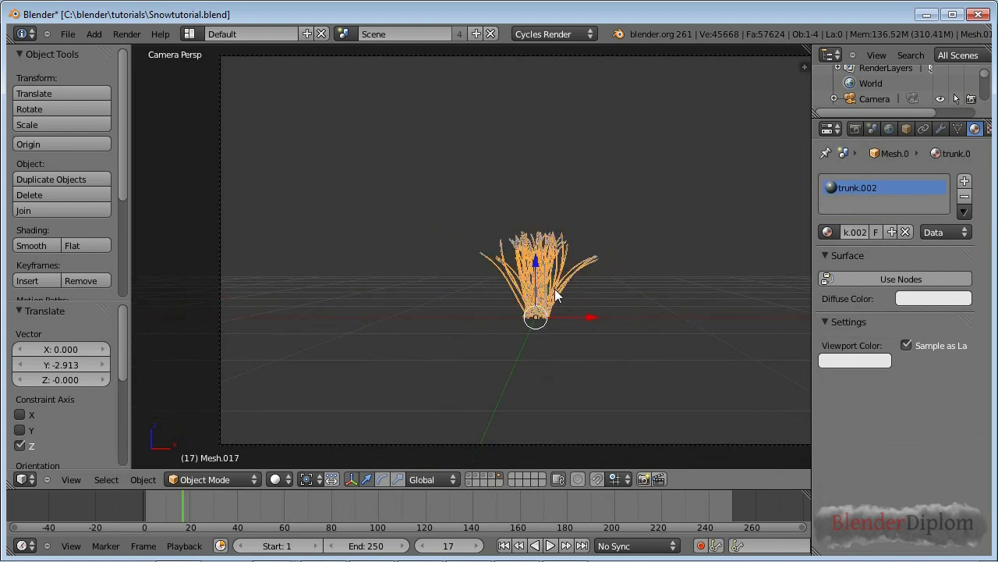
# - Add the last wheat part to the selection and parent all parts with Ctrl+P Object
pyautogui.hotkey('ctrl', 'b')
pyautogui.moveTo(412, 189); pyautogui.dragTo(761, 317)
pyautogui.hotkey('ctrl', 'alt', 'b')
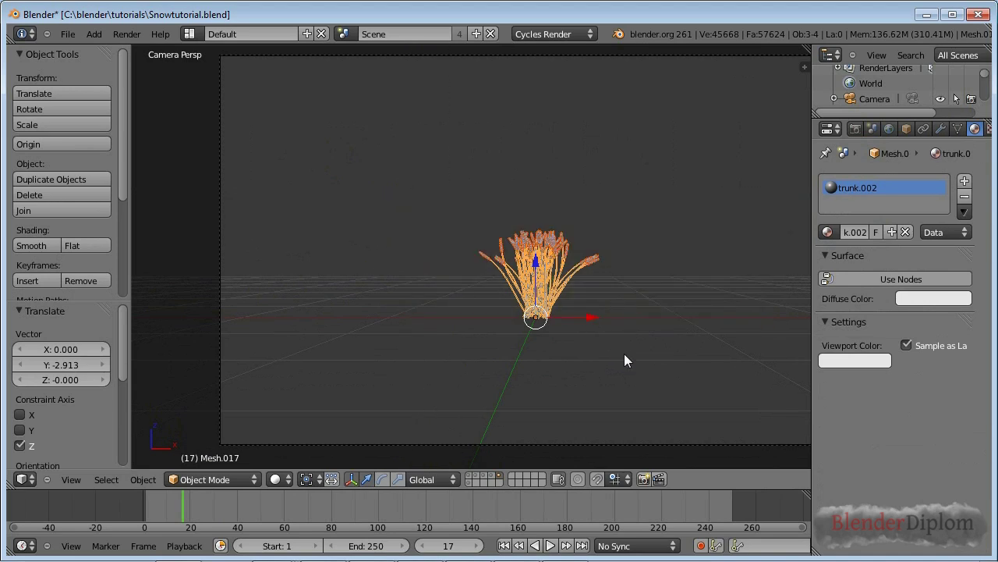
pyautogui.scroll(2, 624, 355)
pyautogui.keyDown('shift'); pyautogui.moveTo(610, 277); pyautogui.dragTo(578, 280, button='middle'); pyautogui.keyUp('shift')
pyautogui.keyDown('shift'); pyautogui.rightClick(485, 267); pyautogui.keyUp('shift')
pyautogui.hotkey('ctrl', 'p')
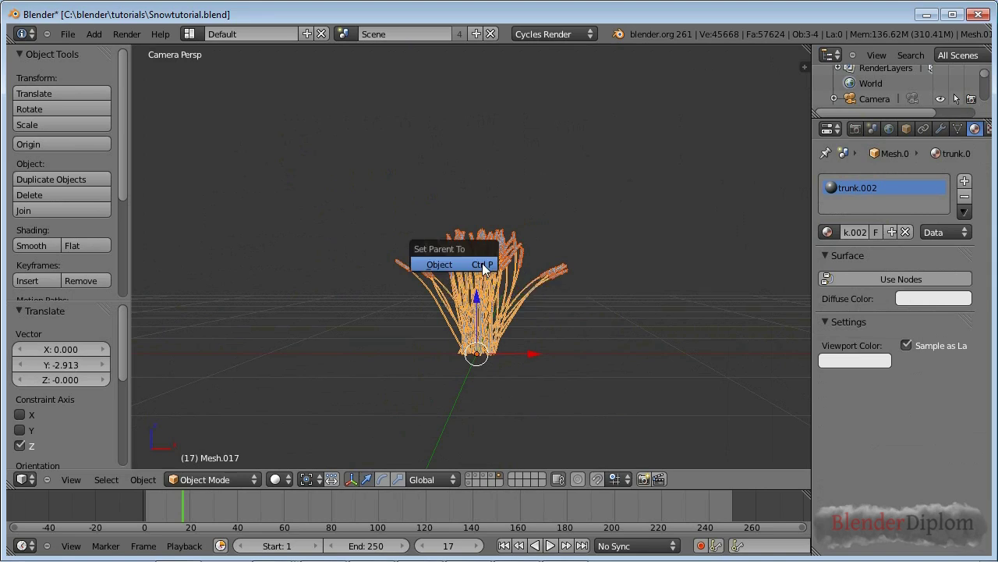
pyautogui.click(484, 267)
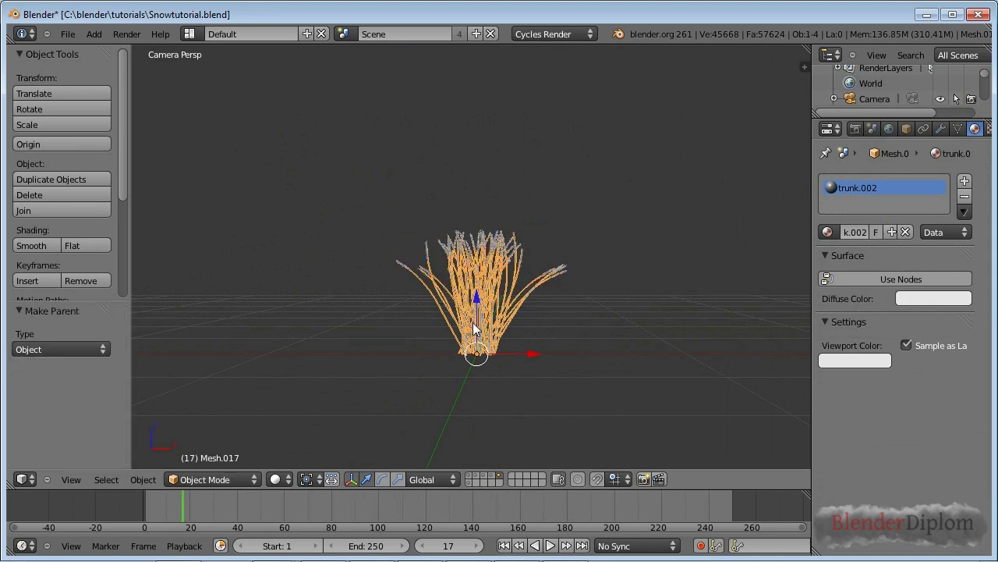
# - Switch to the right orthographic side view of the scene
pyautogui.press('s')
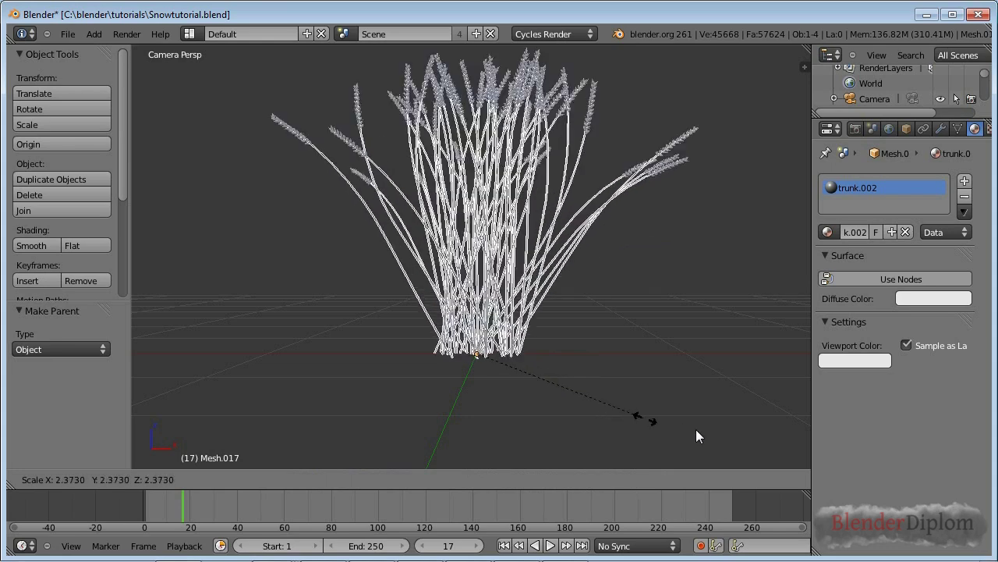
pyautogui.press('Escape')
pyautogui.scroll(-5, 592, 360)
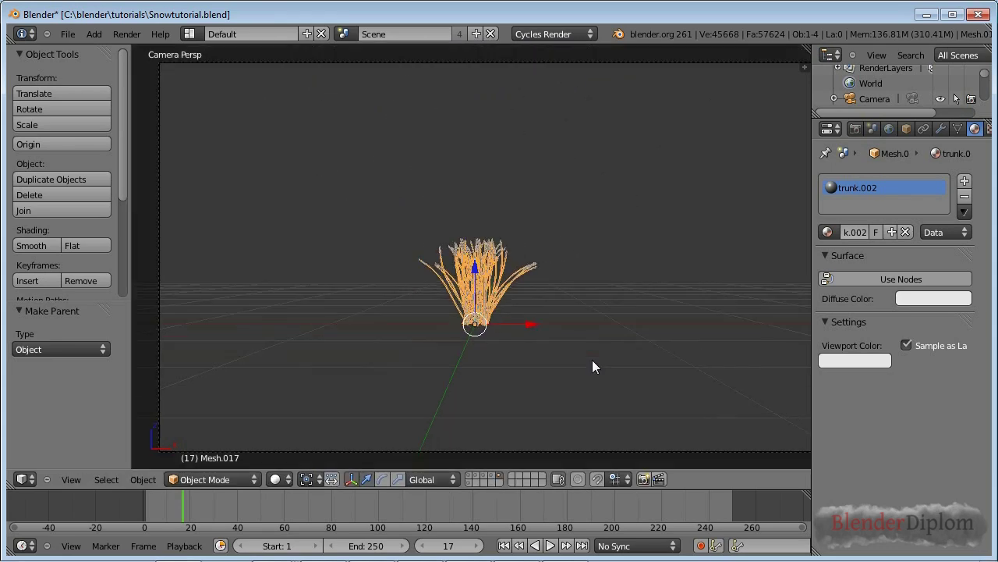
pyautogui.press('KP_5')
pyautogui.press('KP_7')
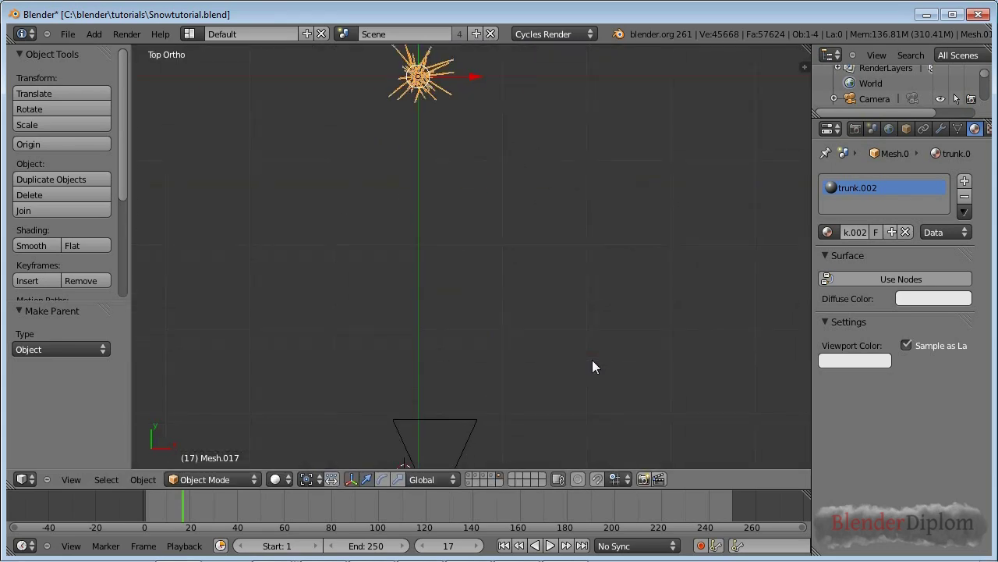
pyautogui.press('KP_3')
pyautogui.scroll(-1, 671, 330)
pyautogui.keyDown('shift'); pyautogui.moveTo(671, 330); pyautogui.dragTo(517, 337, button='middle'); pyautogui.keyUp('shift')
pyautogui.scroll(-3, 590, 330)
# - Delete the selected object and add a new plane at the origin
pyautogui.press('x')
pyautogui.click(413, 311)
pyautogui.hotkey('shift', 'a')
pyautogui.moveTo(414, 311)
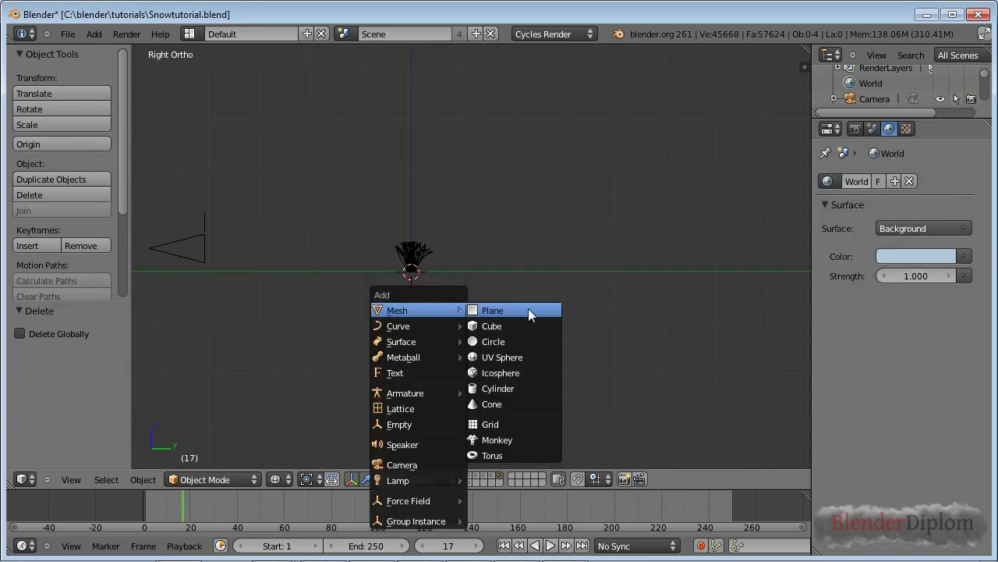
pyautogui.click(492, 304)
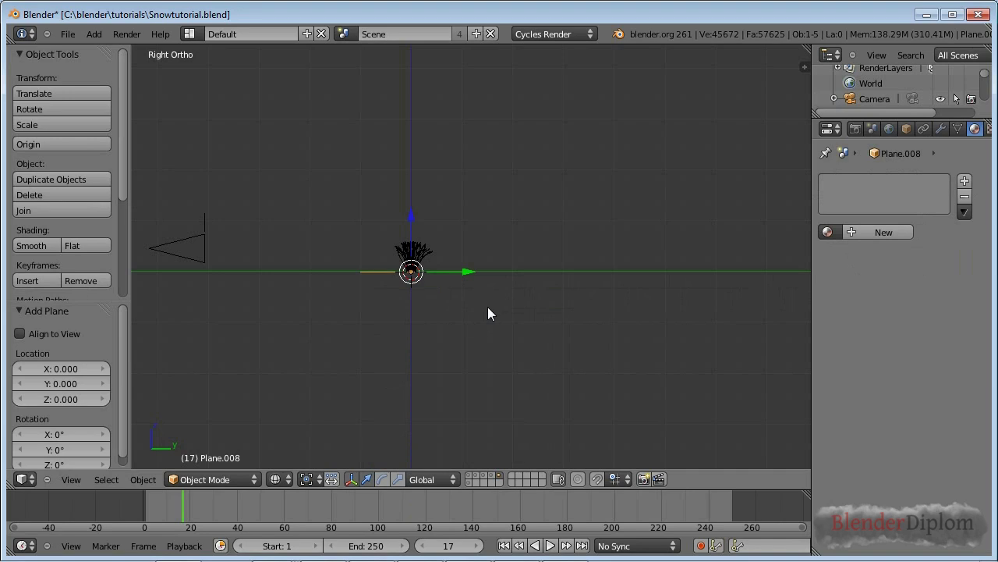
# - Box-select the plane's back edge in Edit Mode
pyautogui.scroll(3, 472, 296)
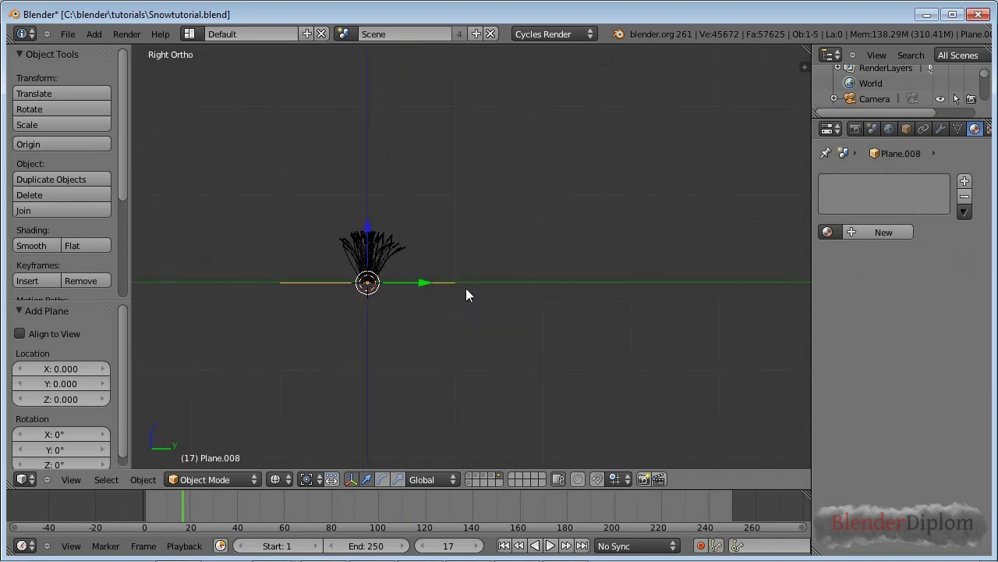
pyautogui.press('Tab')
pyautogui.press('a')
pyautogui.press('b')
pyautogui.moveTo(424, 243); pyautogui.dragTo(484, 332)
# - Extrude the back edge three times, rising upward into a curved wall
pyautogui.keyDown('shift'); pyautogui.moveTo(542, 292); pyautogui.dragTo(457, 302, button='middle'); pyautogui.keyUp('shift')
pyautogui.press('e')
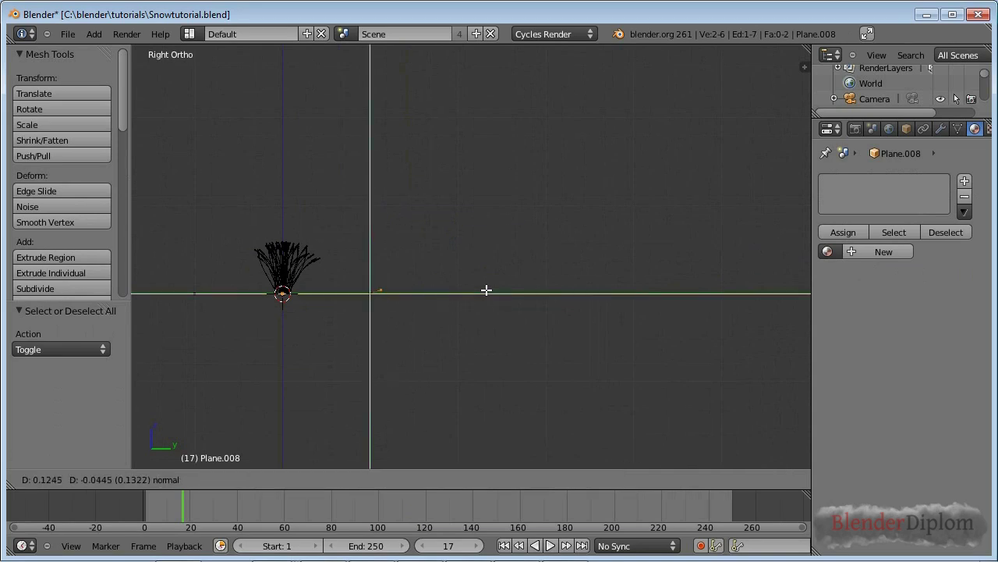
pyautogui.click(501, 279)
pyautogui.press('e')
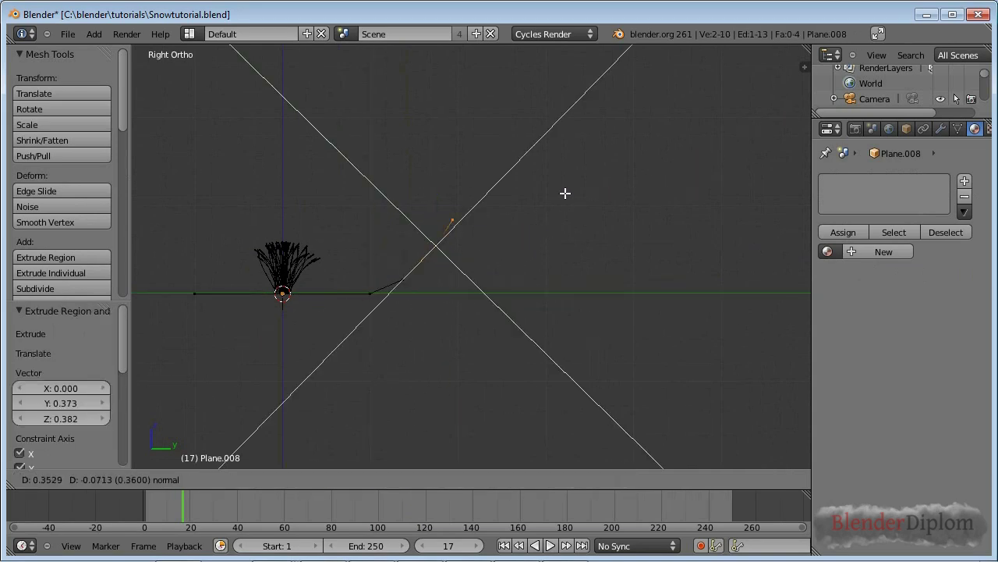
pyautogui.click(573, 173)
pyautogui.press('e')
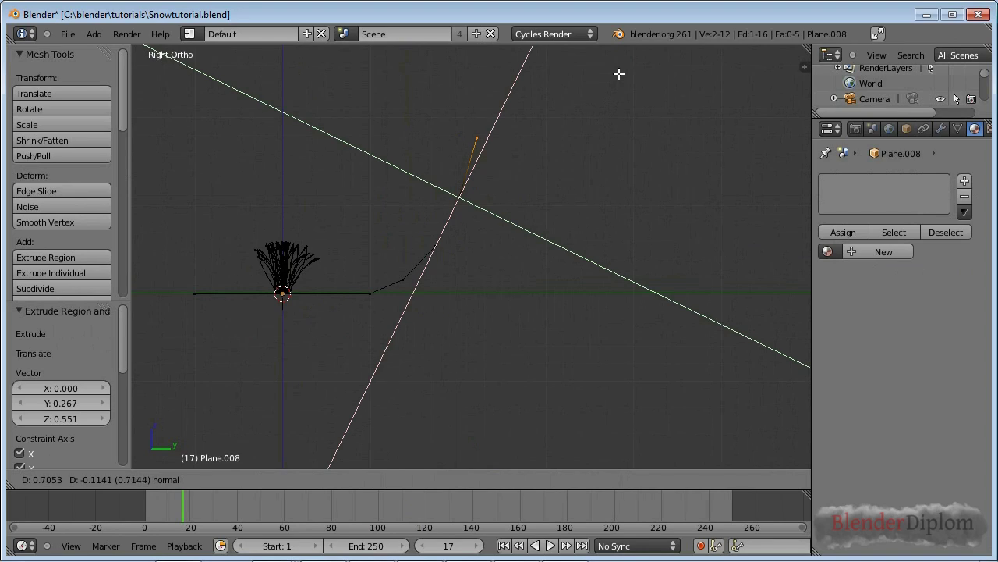
pyautogui.click(616, 82)
pyautogui.press('Tab')
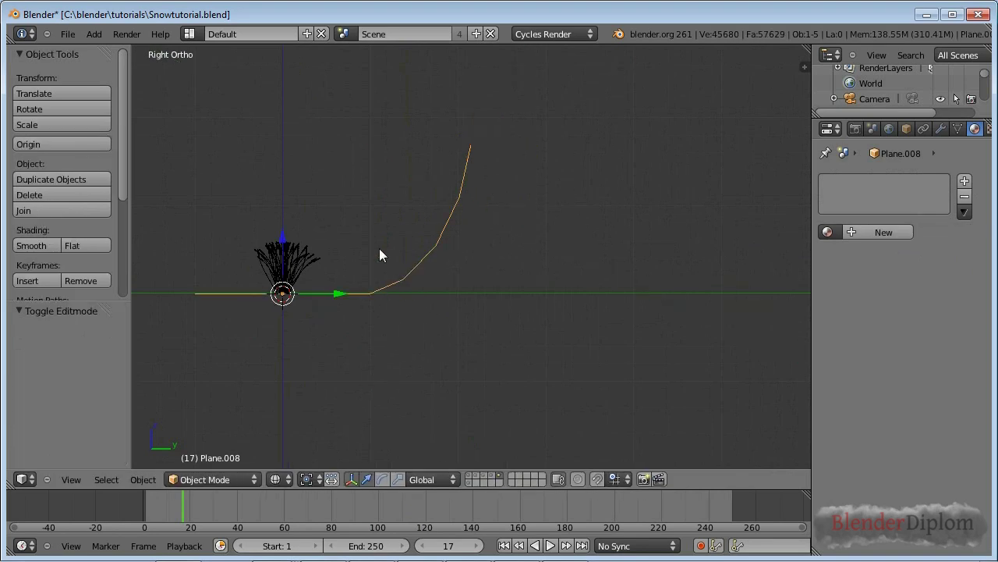
# - Smooth-shade the backdrop and scale it 3.625 along X
pyautogui.press('KP_0')
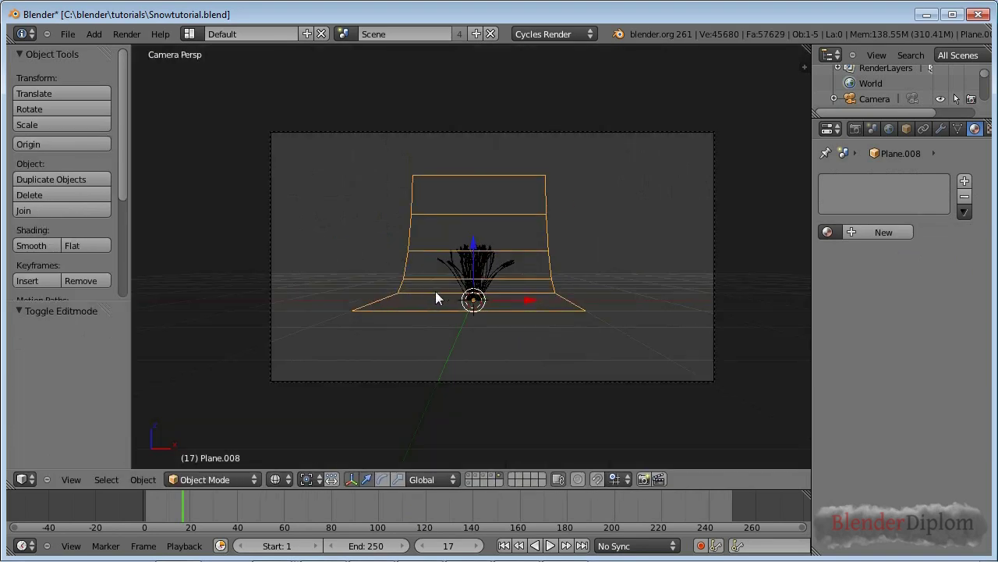
pyautogui.click(43, 244)
pyautogui.press('z')
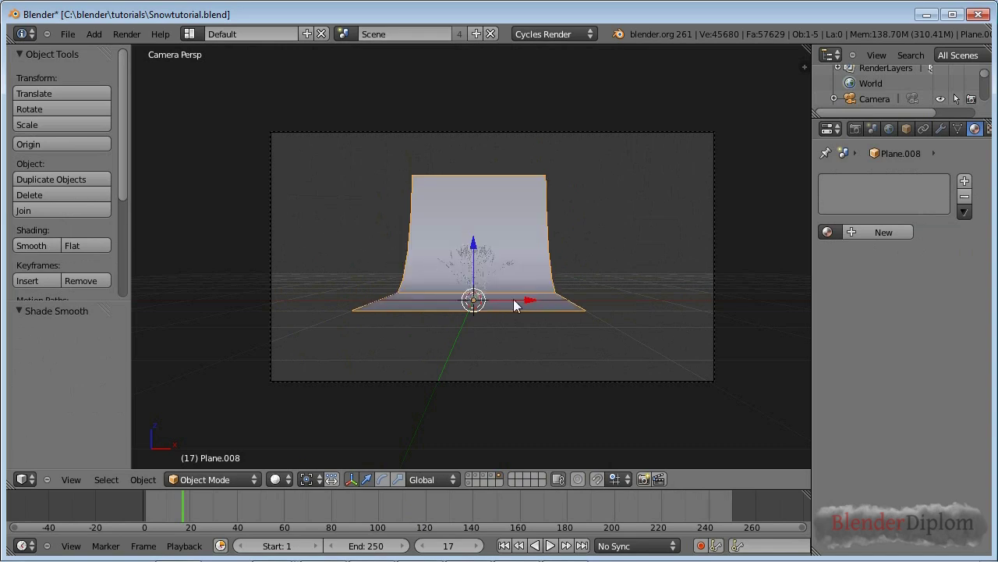
pyautogui.press('s')
pyautogui.press('x')
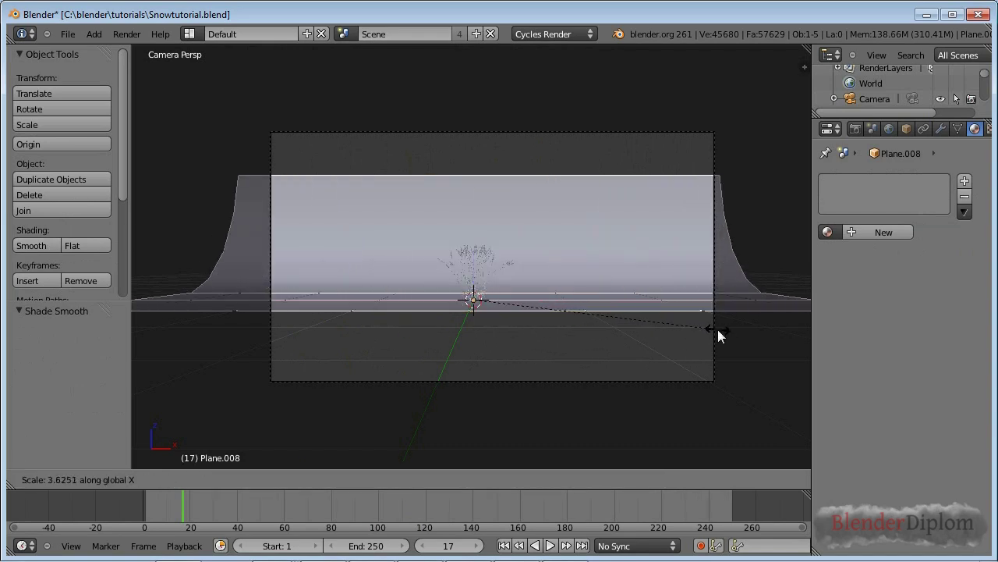
pyautogui.click(718, 329)
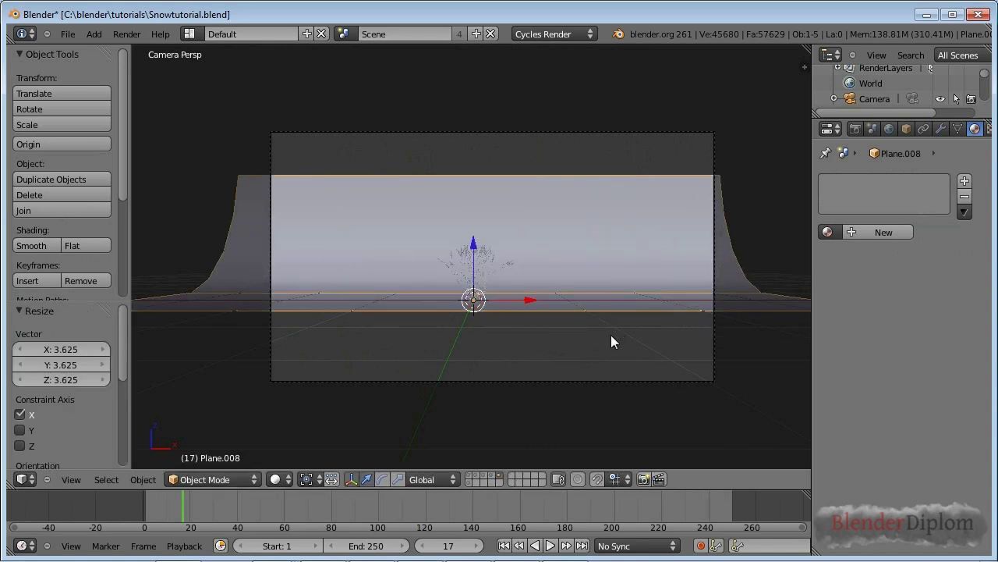
# - Move the camera closer to the wheat
pyautogui.rightClick(552, 381)
pyautogui.press('g')
pyautogui.click(504, 293)
# - Cancel the camera move and scale the wheat tuft up in camera view
pyautogui.press('g')
pyautogui.press('z')
pyautogui.press('z')
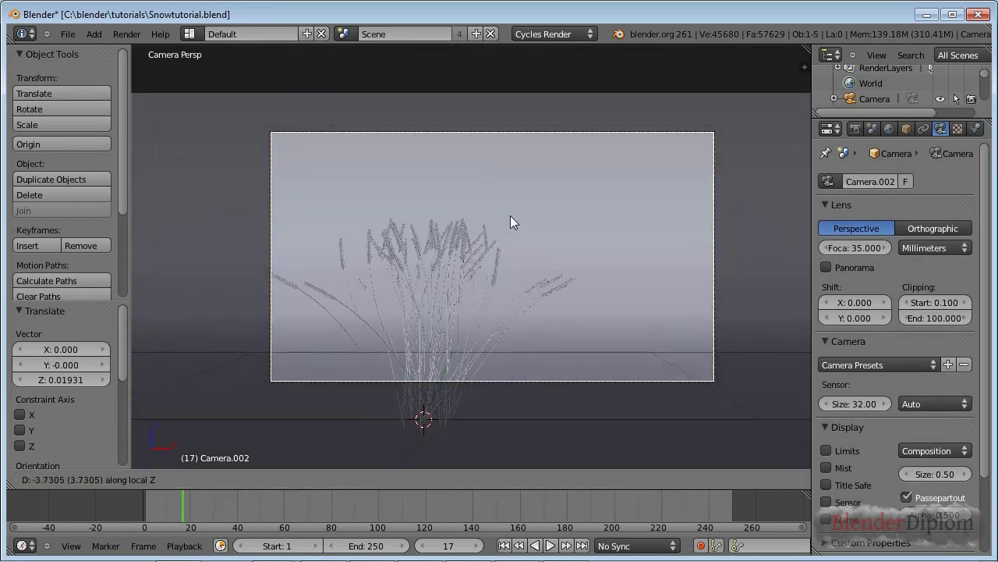
pyautogui.rightClick(520, 237)
pyautogui.moveTo(519, 237); pyautogui.dragTo(438, 281, button='middle')
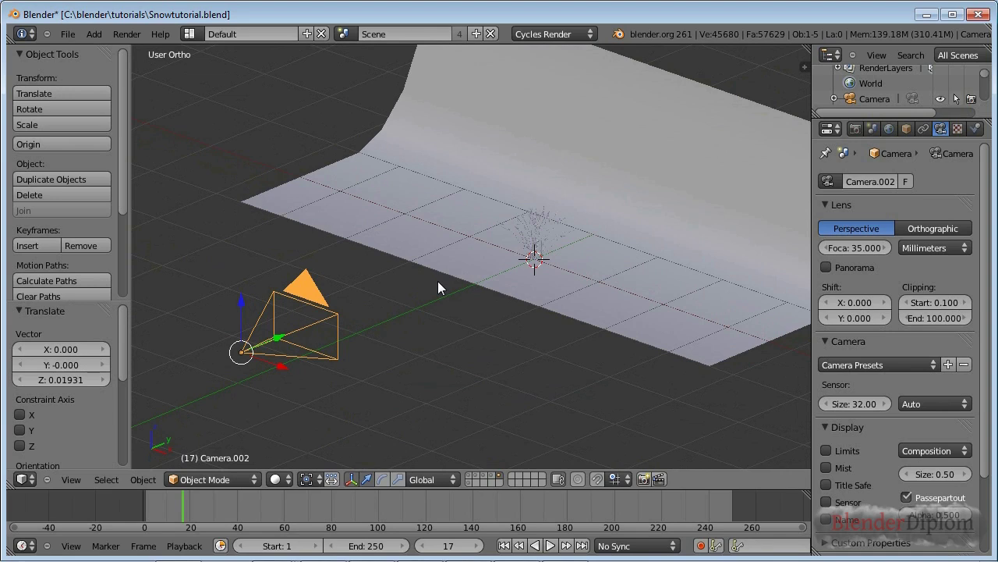
pyautogui.rightClick(543, 258)
pyautogui.press('KP_0')
pyautogui.press('s')
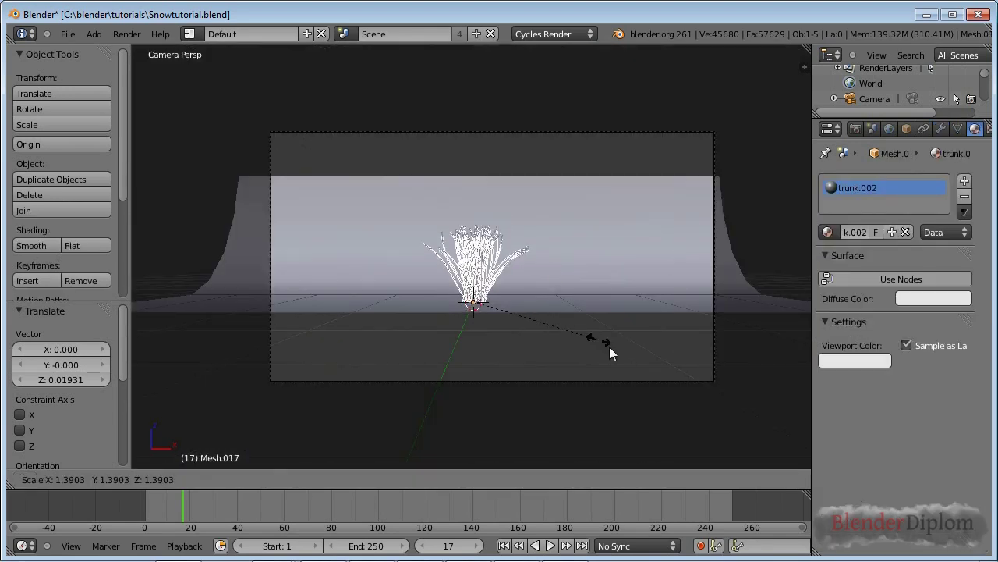
pyautogui.click(640, 358)
# - Raise the camera slightly and dolly it in along Z so the wheat fills the frame
pyautogui.rightClick(569, 380)
pyautogui.press('g')
pyautogui.click(532, 279)
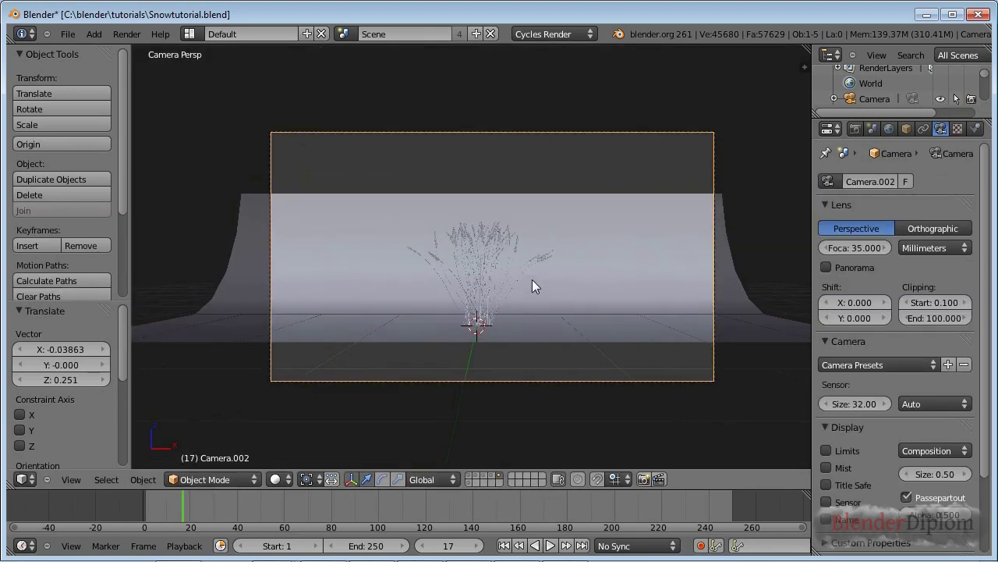
pyautogui.press('KP_0')
pyautogui.press('KP_0')
pyautogui.press('g')
pyautogui.press('z')
pyautogui.press('z')
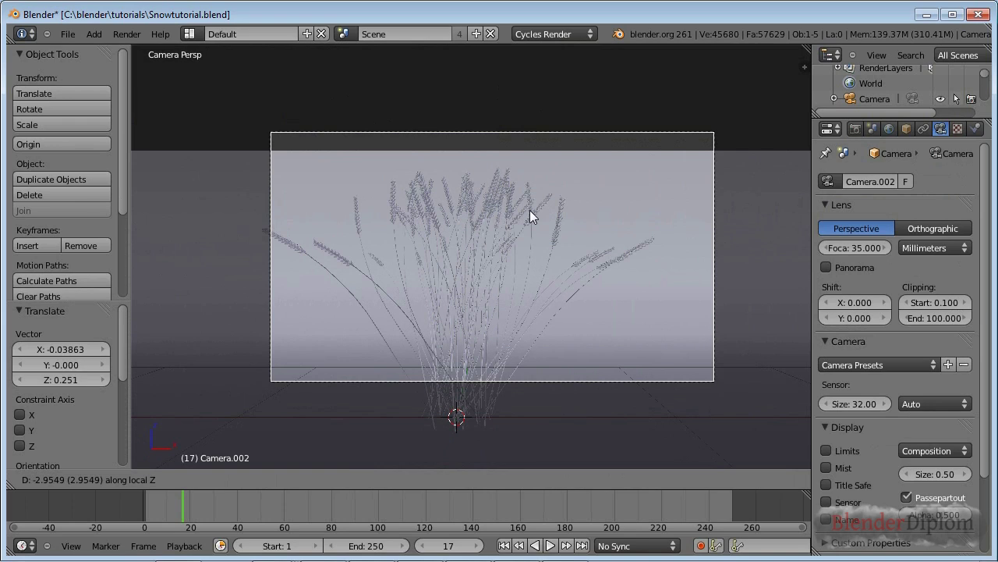
pyautogui.click(531, 206)
pyautogui.press('g')
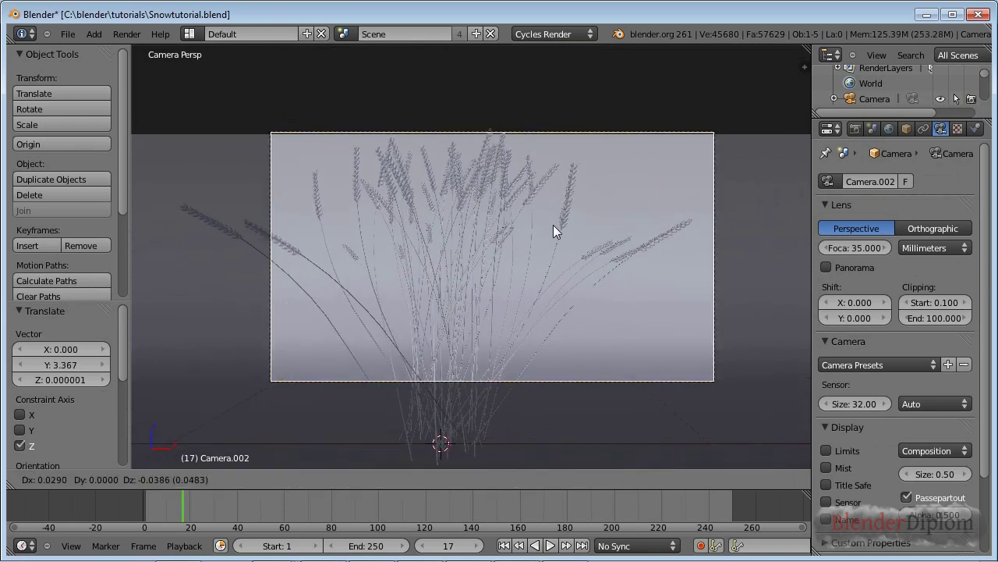
pyautogui.click(553, 225)
pyautogui.rightClick(574, 325)
pyautogui.press('KP_3')
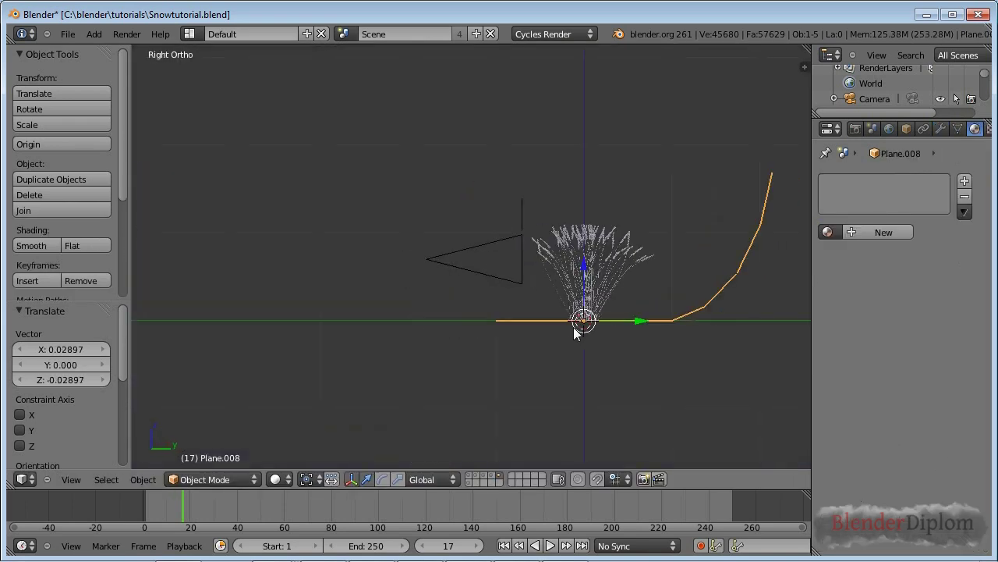
# - Slide the backdrop 0.267 back along Y and select its top edge loop
pyautogui.moveTo(641, 319)
pyautogui.mouseDown()
pyautogui.moveTo(665, 316)
pyautogui.moveTo(646, 321)
pyautogui.mouseUp()
pyautogui.press('KP_0')
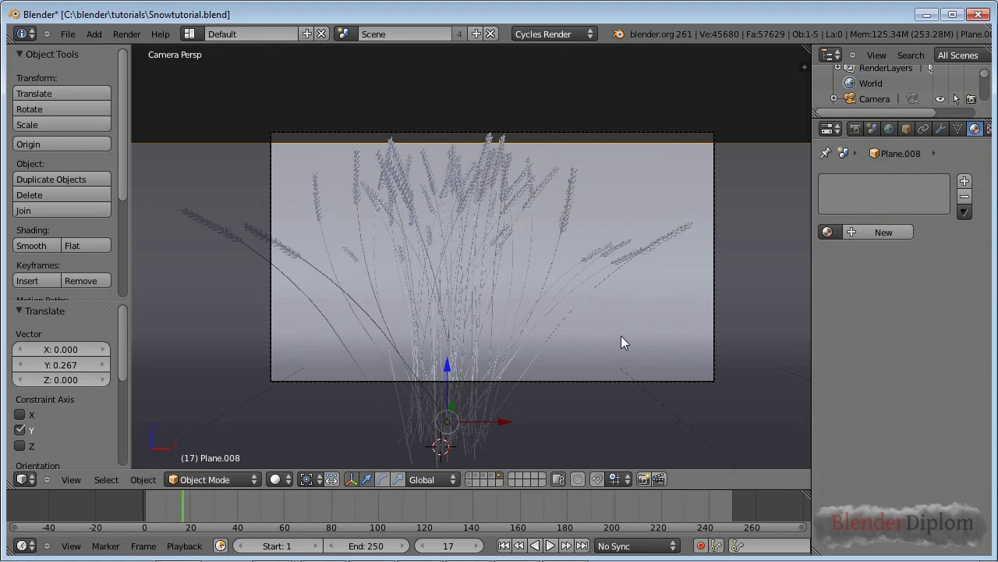
pyautogui.press('Tab')
pyautogui.keyDown('alt'); pyautogui.rightClick(557, 143); pyautogui.keyUp('alt')
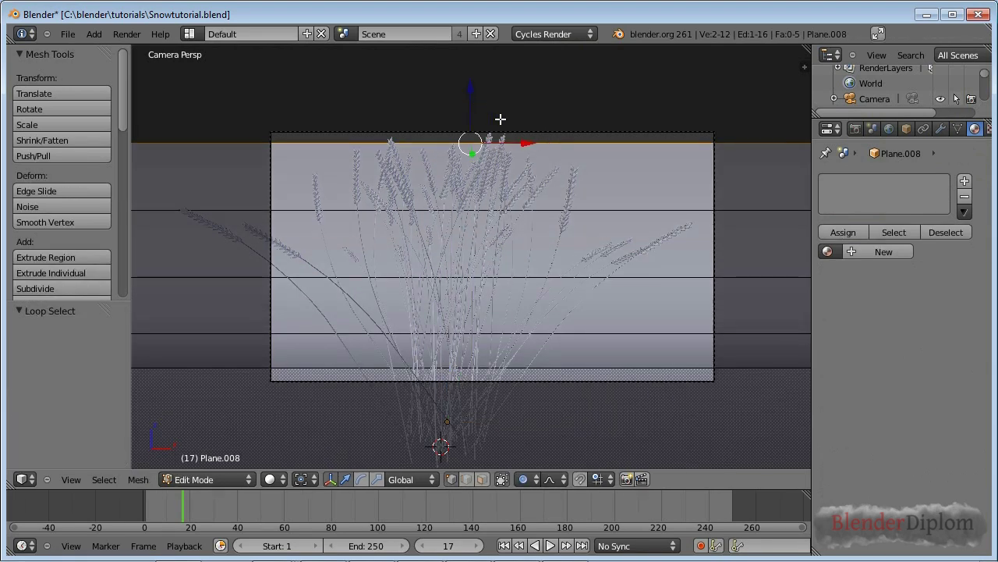
# - Extrude the top loop and raise it 0.312 on Z with proportional editing off
pyautogui.press('e')
pyautogui.rightClick(499, 115)
pyautogui.moveTo(472, 96); pyautogui.dragTo(471, 50)
pyautogui.rightClick(471, 50)
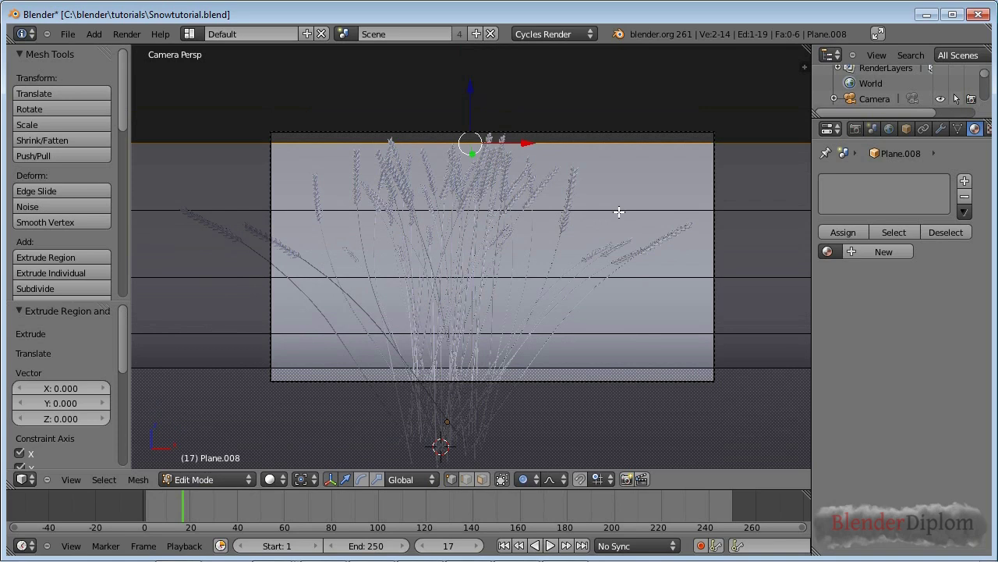
pyautogui.click(526, 478)
pyautogui.click(553, 462)
pyautogui.moveTo(475, 80); pyautogui.dragTo(468, 52)
pyautogui.scroll(-3, 551, 187)
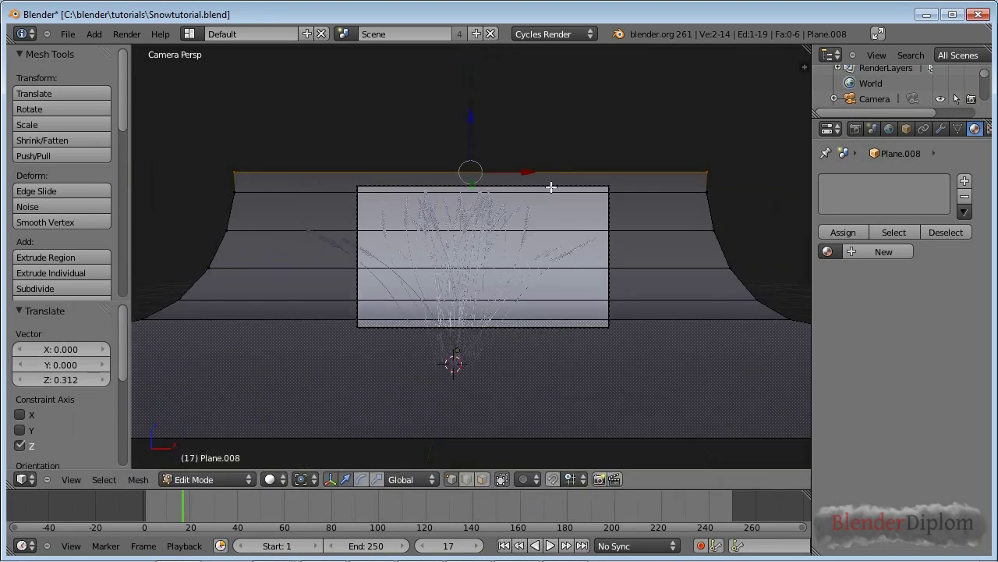
pyautogui.press('Tab')
pyautogui.press('KP_3')
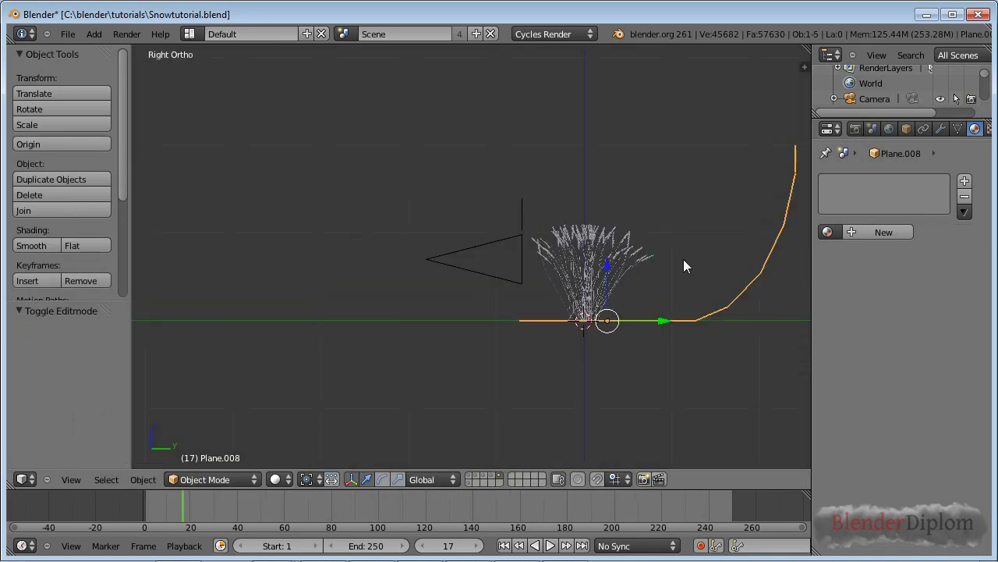
# - Stretch the backdrop plane lengthwise along Y to 1.752
pyautogui.keyDown('shift'); pyautogui.moveTo(683, 260); pyautogui.dragTo(565, 260, button='middle'); pyautogui.keyUp('shift')
pyautogui.press('s')
pyautogui.press('y')
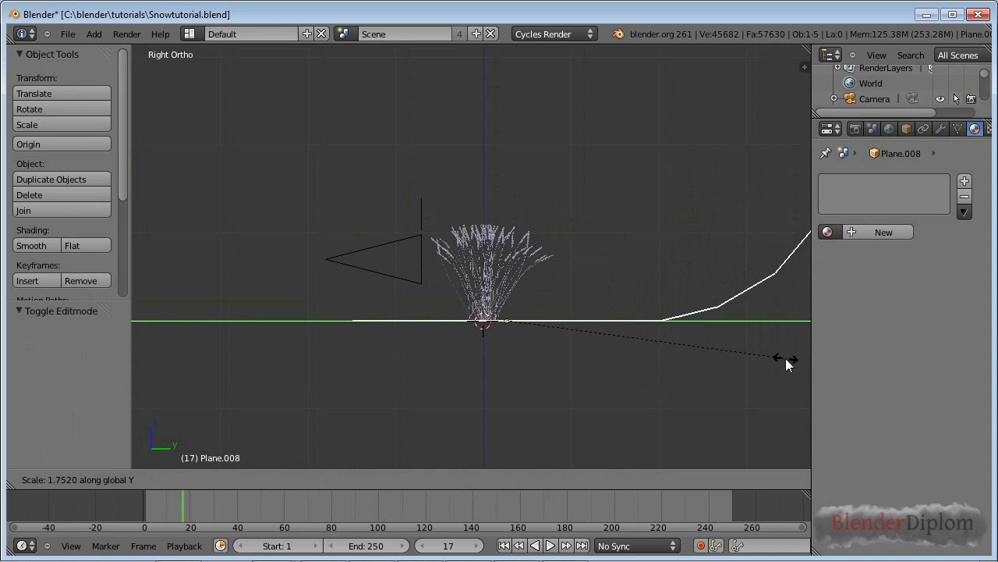
pyautogui.click(786, 358)
# - Check the camera view and nudge the camera slightly upward
pyautogui.keyDown('shift'); pyautogui.moveTo(739, 331); pyautogui.dragTo(666, 331, button='middle'); pyautogui.keyUp('shift')
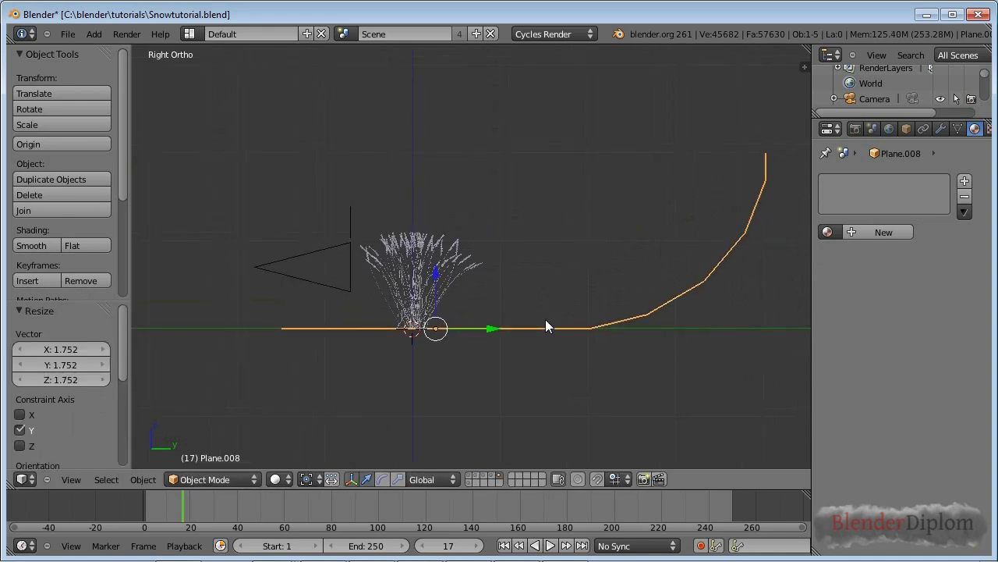
pyautogui.moveTo(546, 322); pyautogui.dragTo(571, 340, button='middle')
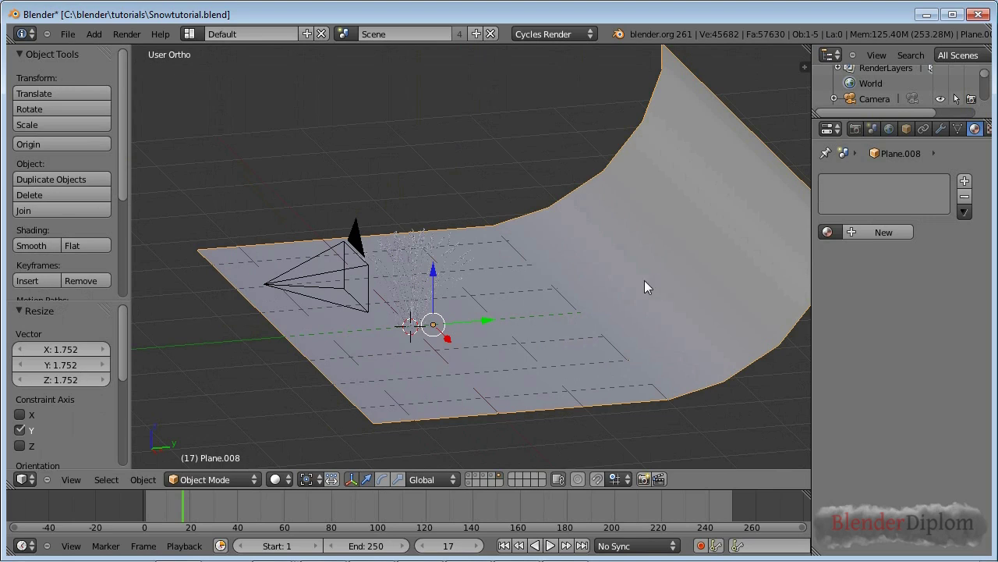
pyautogui.press('KP_0')
pyautogui.rightClick(572, 326)
pyautogui.press('g')
pyautogui.click(573, 316)
# - Scale the backdrop plane vertically by 1.202 so it fills the frame
pyautogui.rightClick(637, 262)
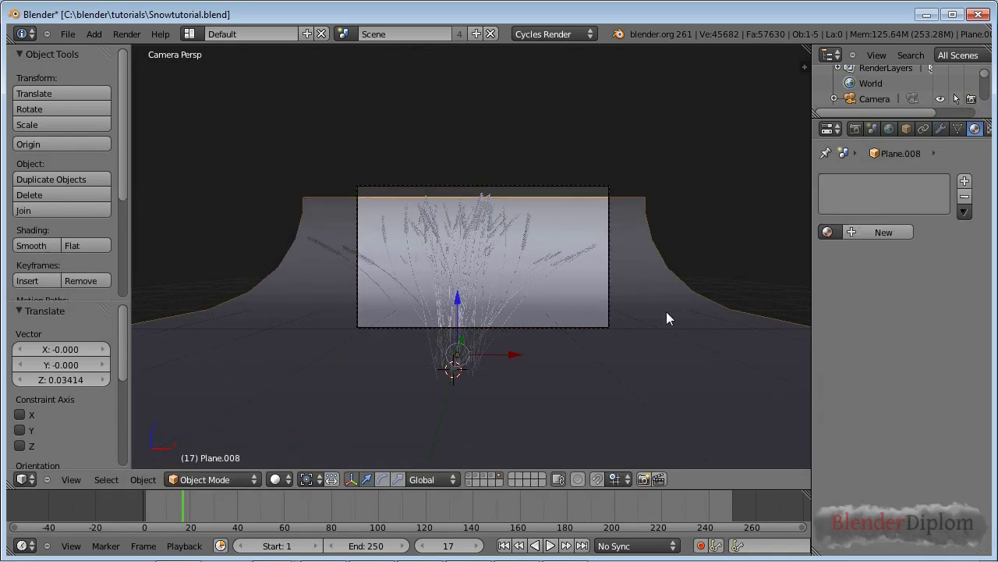
pyautogui.press('s')
pyautogui.press('z')
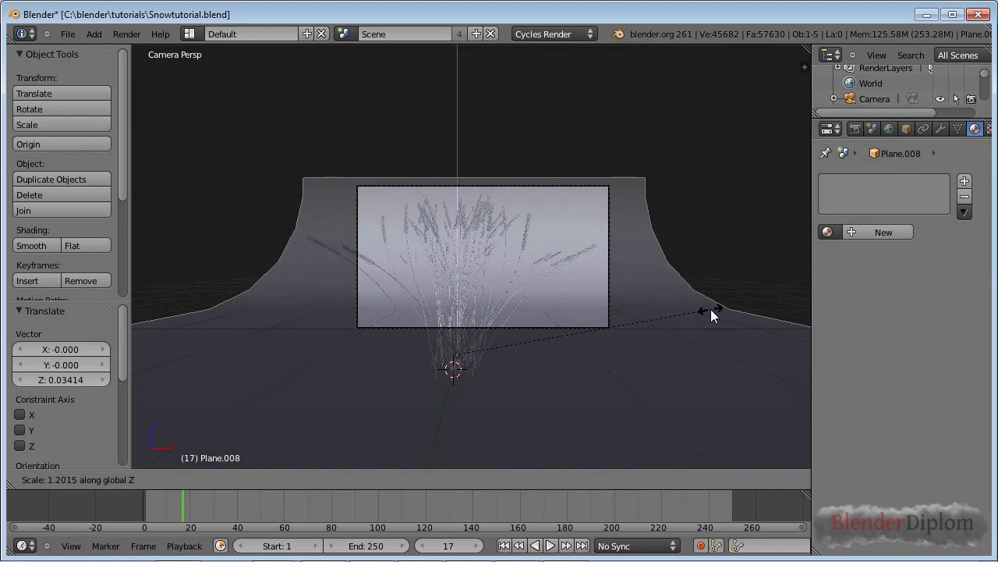
pyautogui.click(711, 314)
pyautogui.scroll(4, 513, 341)
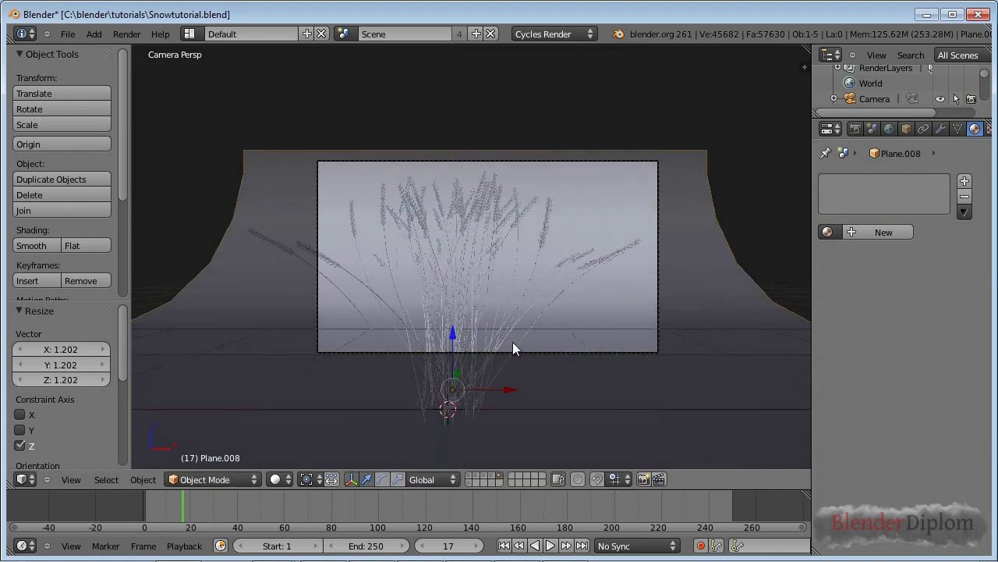
pyautogui.press('KP_7')
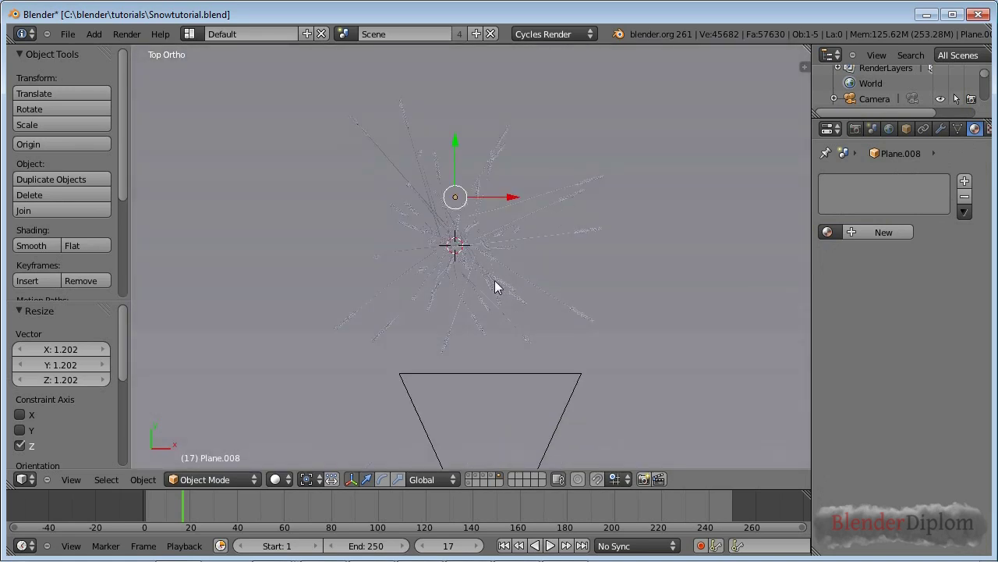
# - Rotate the wheat strand mesh by -106.364° around the vertical axis in top view
pyautogui.rightClick(460, 247)
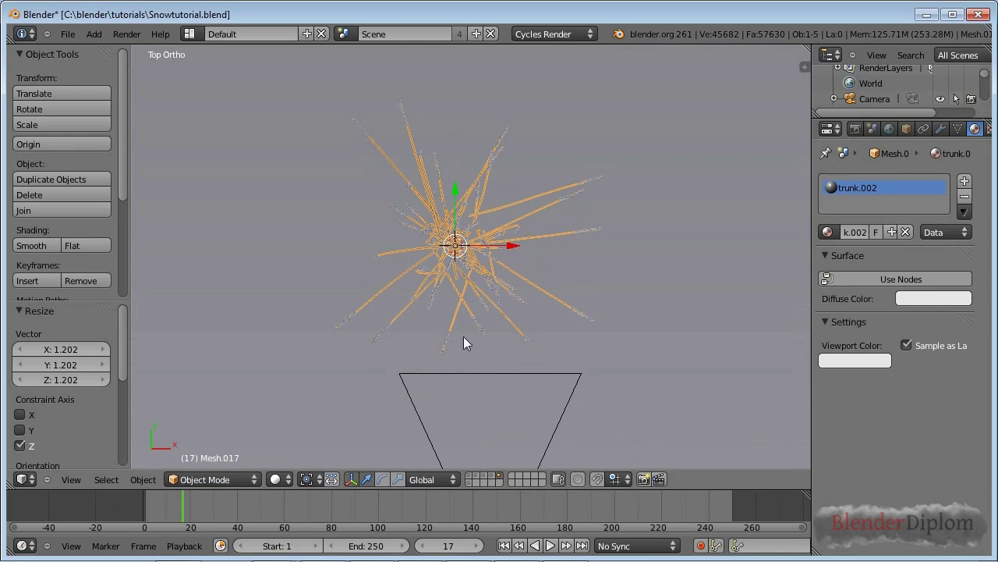
pyautogui.press('r')
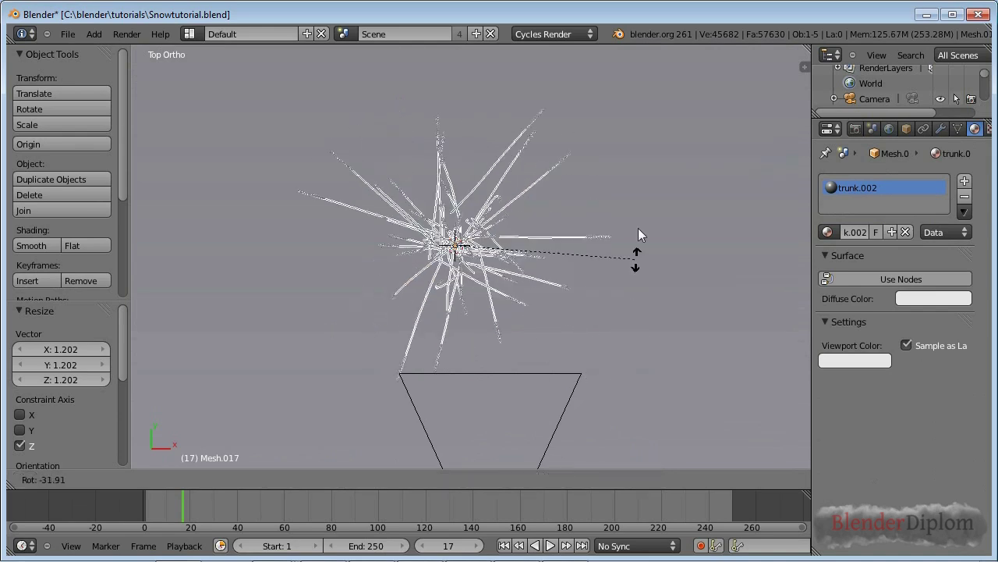
pyautogui.click(517, 71)
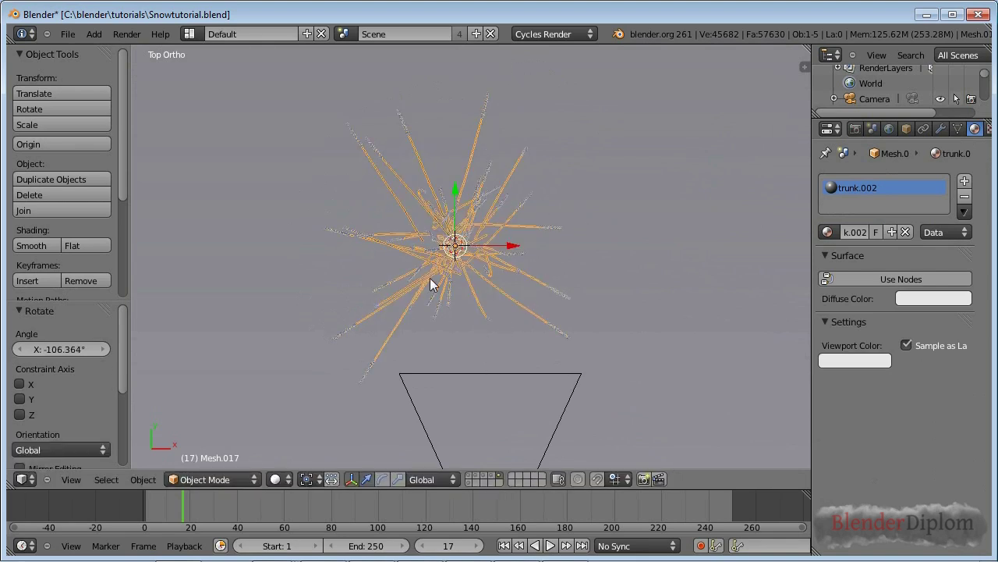
pyautogui.rightClick(567, 374)
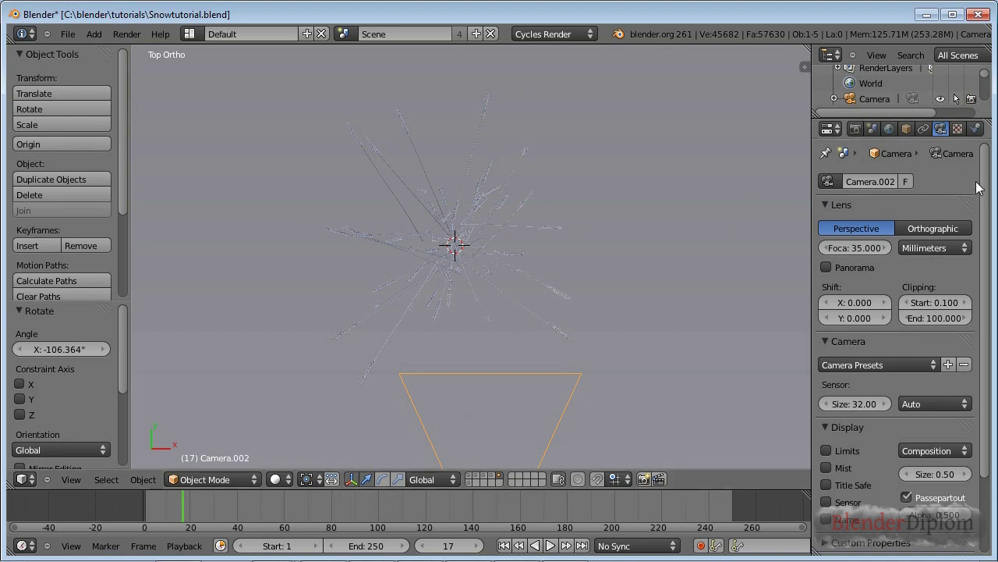
# - Enable the camera's Display Limits in the Camera properties
pyautogui.scroll(-3, 934, 383)
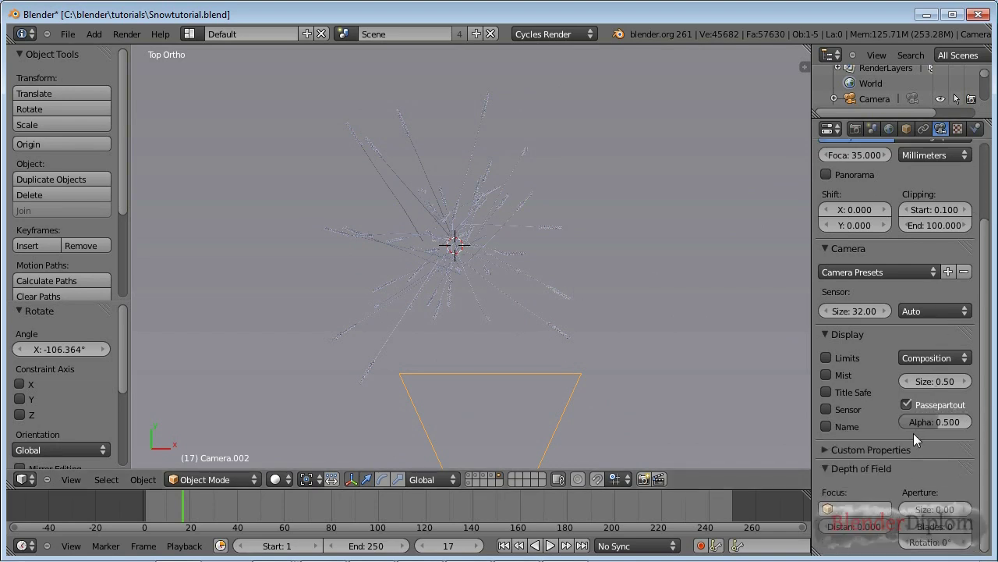
pyautogui.click(829, 359)
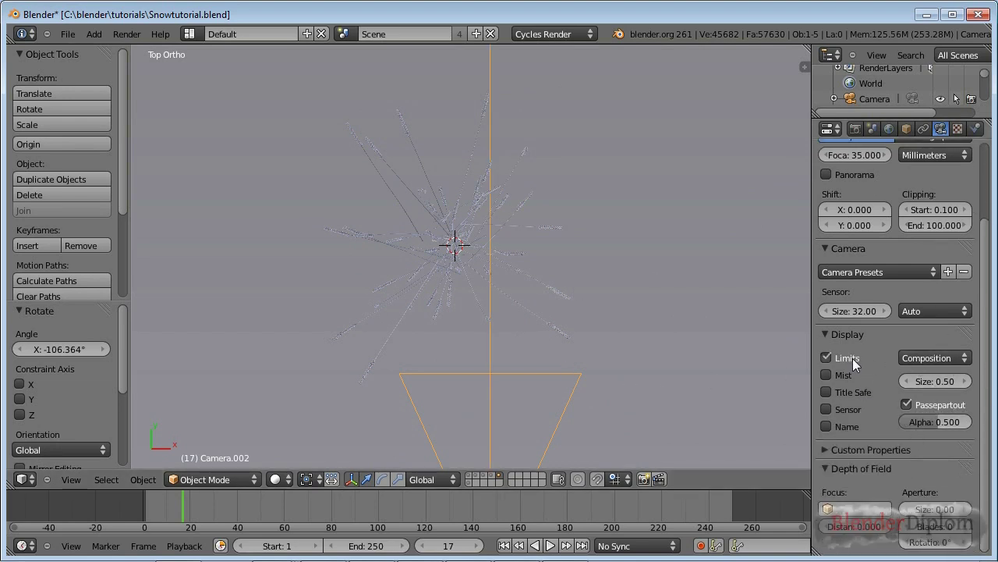
pyautogui.scroll(-5, 479, 335)
pyautogui.scroll(-2, 479, 333)
pyautogui.scroll(1, 479, 333)
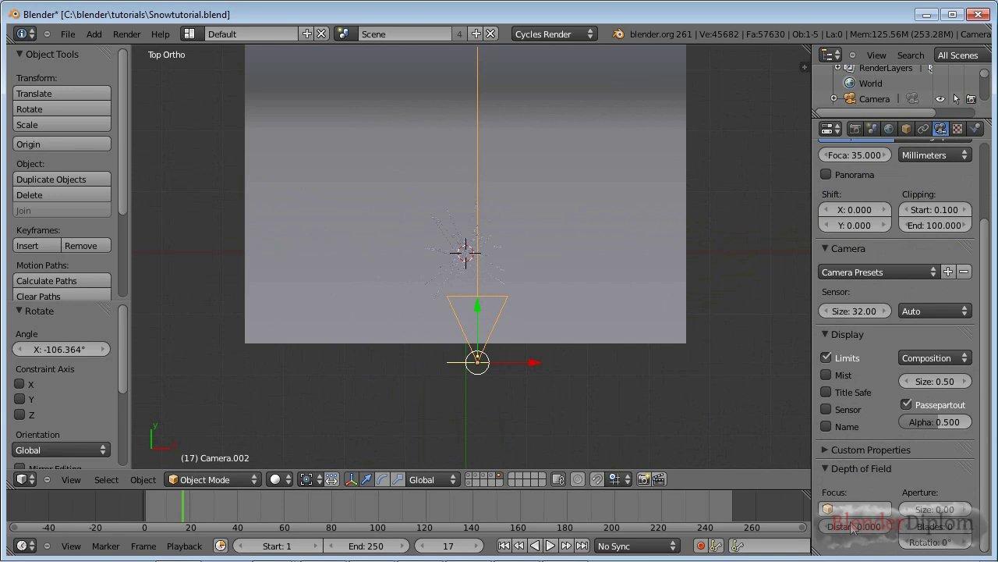
# - Set the camera's depth-of-field focus distance to 1.845
pyautogui.moveTo(855, 528); pyautogui.dragTo(862, 530)
pyautogui.scroll(6, 532, 372)
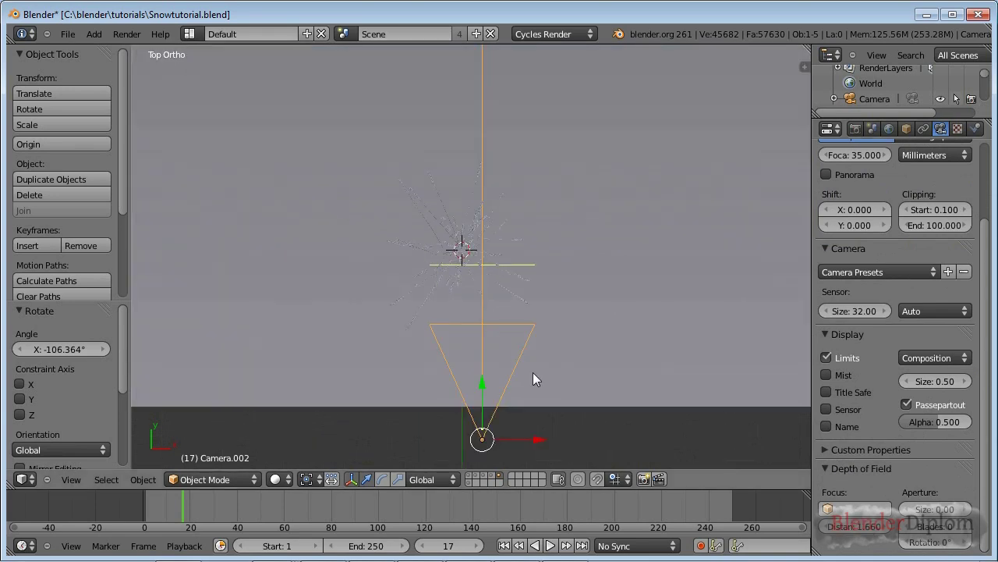
pyautogui.click(890, 527)
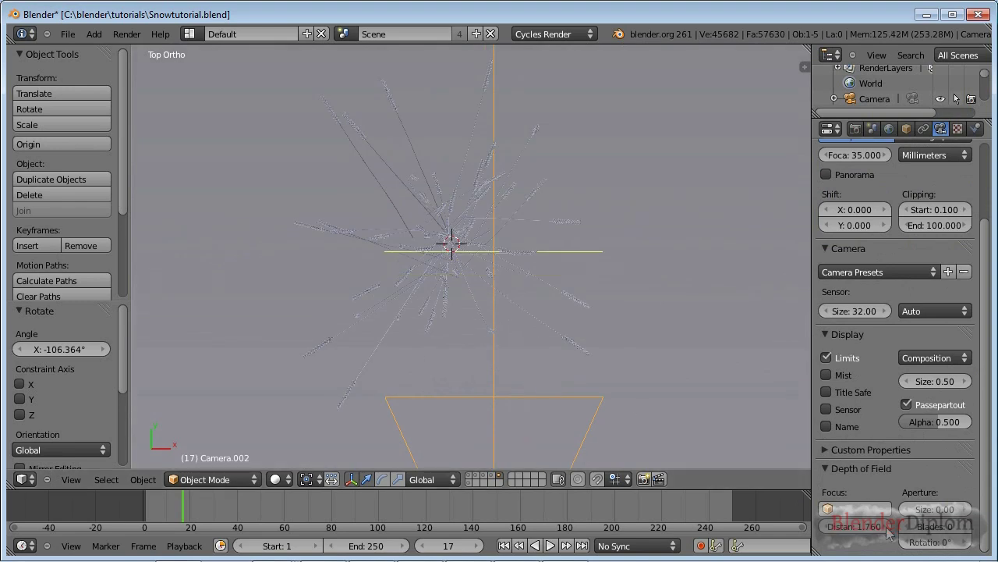
pyautogui.scroll(3, 489, 305)
pyautogui.scroll(4, 488, 305)
pyautogui.click(890, 527)
pyautogui.click(852, 529)
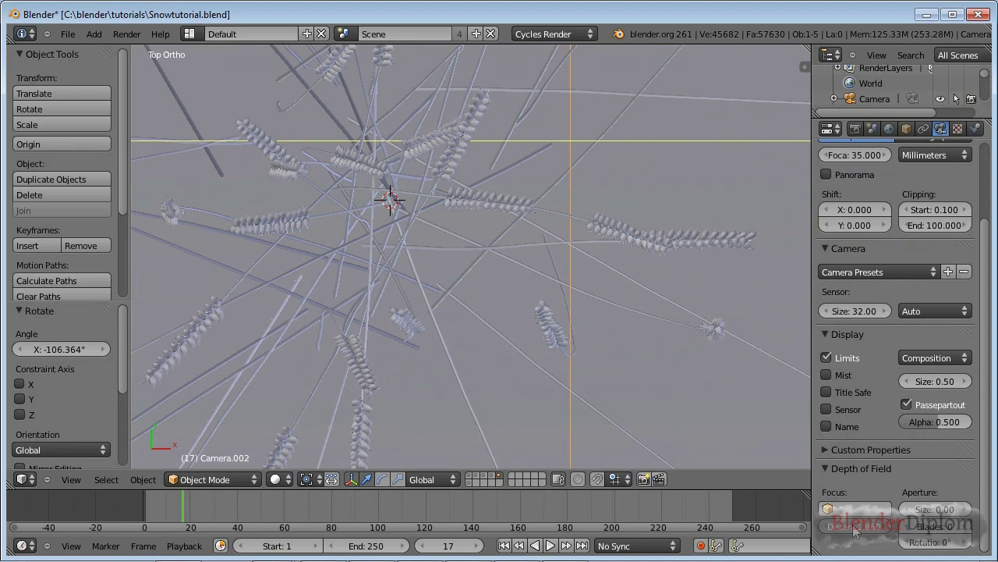
pyautogui.write('1')
pyautogui.press('Return')
pyautogui.click(854, 528)
pyautogui.write('1')
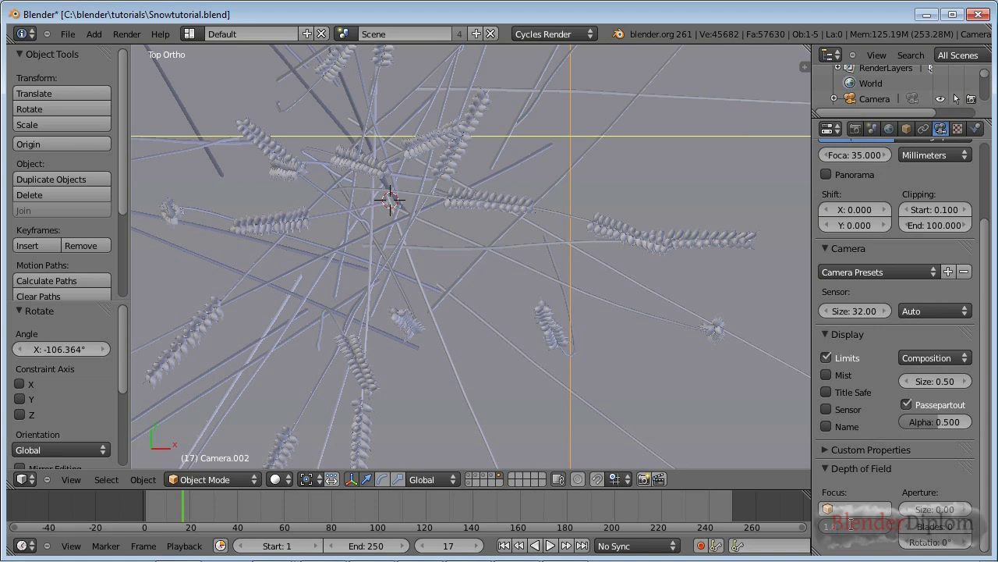
pyautogui.write('.845')
pyautogui.press('Return')
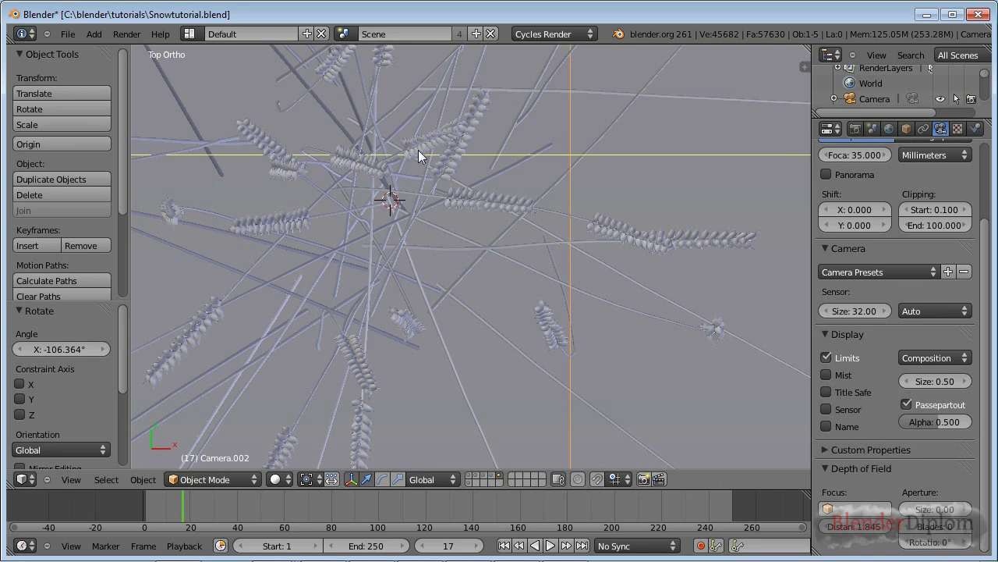
pyautogui.scroll(-4, 491, 211)
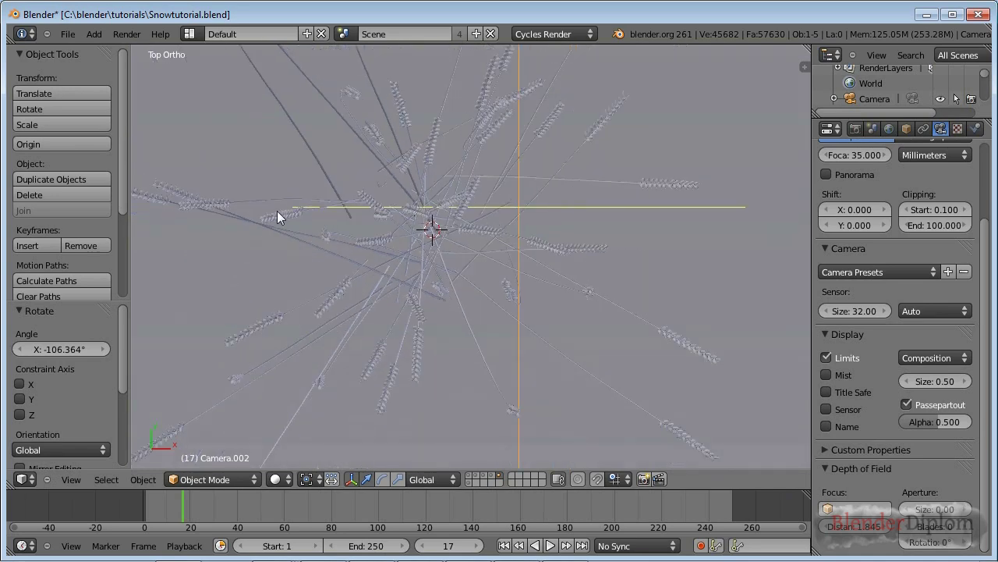
# - Raise the camera slightly along Z, about 0.0676, while looking through it
pyautogui.press('KP_0')
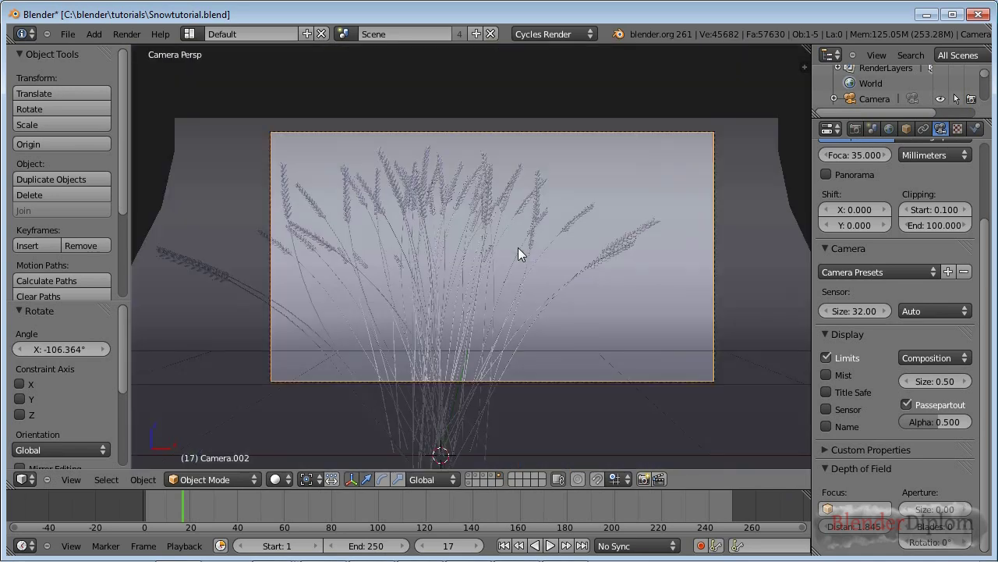
pyautogui.press('g')
pyautogui.press('z')
pyautogui.click(519, 300)
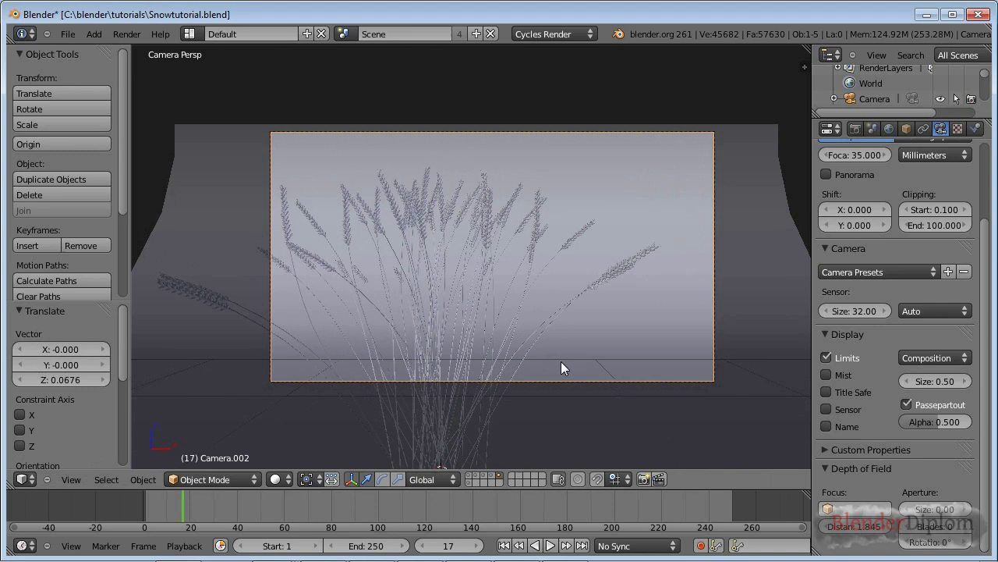
pyautogui.scroll(-3, 561, 361)
# - Add a new plane in empty space off to the side in top view
pyautogui.press('KP_7')
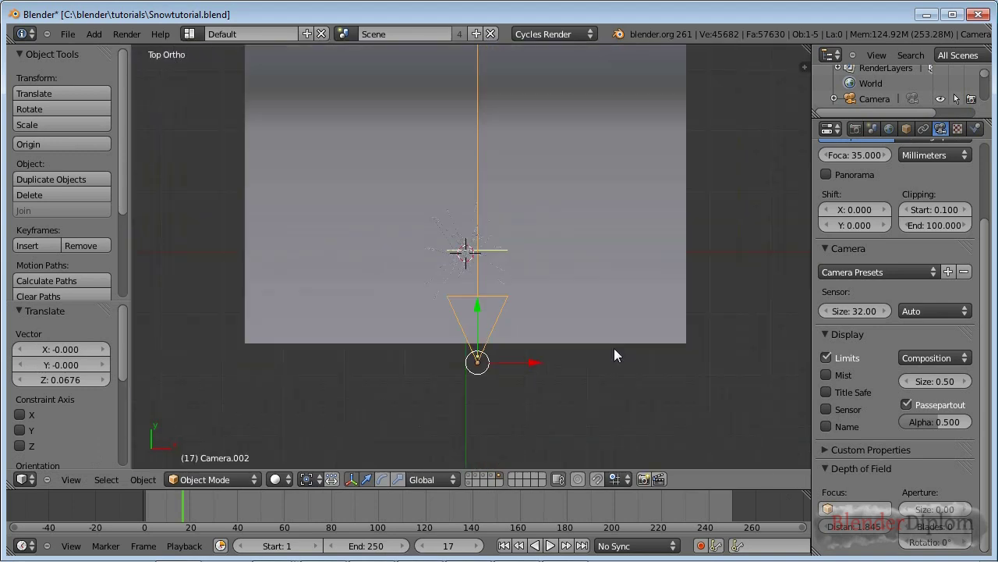
pyautogui.keyDown('shift'); pyautogui.moveTo(614, 348); pyautogui.dragTo(378, 380, button='middle'); pyautogui.keyUp('shift')
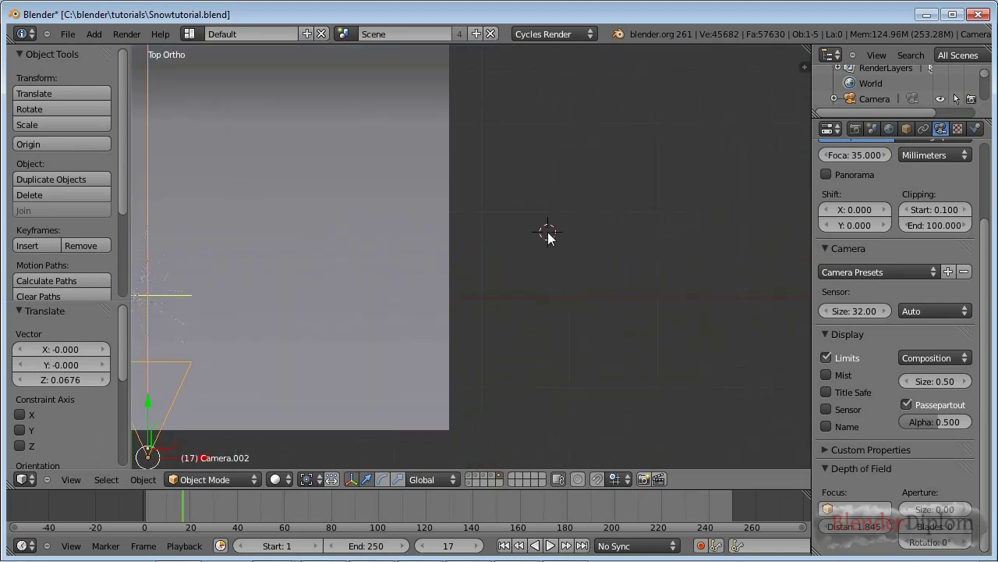
pyautogui.hotkey('shift', 'a')
pyautogui.moveTo(546, 232)
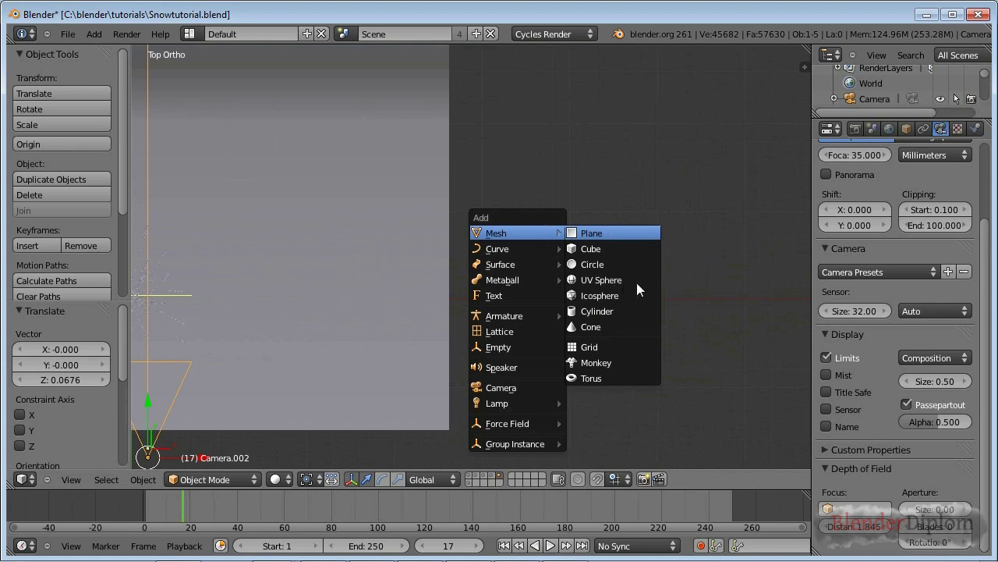
pyautogui.press('Return')
pyautogui.press('KP_Decimal')
# - Shrink the new plane to about 0.38 and turn it into a triangle by deleting a corner vertex
pyautogui.press('s')
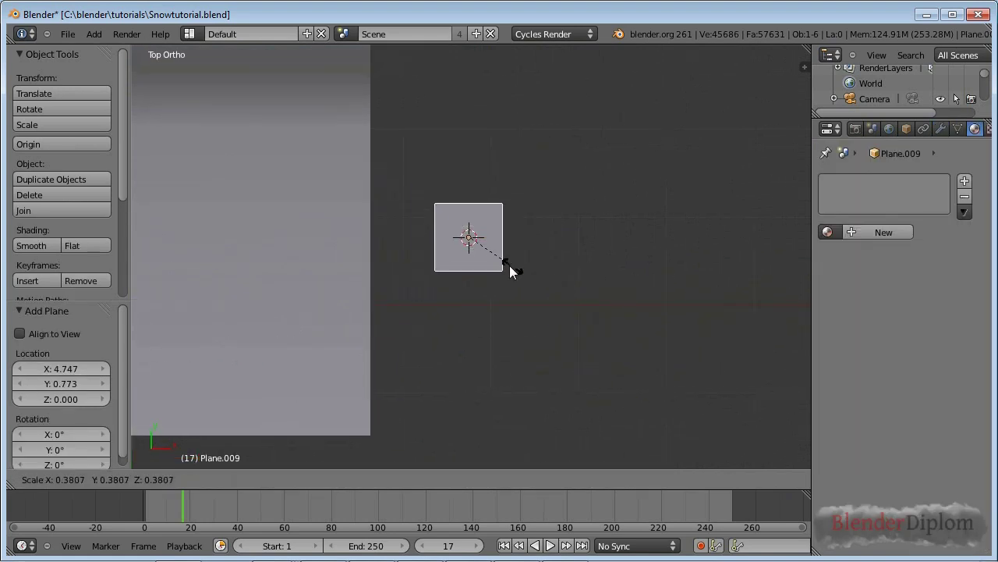
pyautogui.click(514, 270)
pyautogui.scroll(3, 509, 336)
pyautogui.press('Tab')
pyautogui.rightClick(410, 166)
pyautogui.press('x')
pyautogui.click(420, 162)
pyautogui.press('a')
pyautogui.press('f')
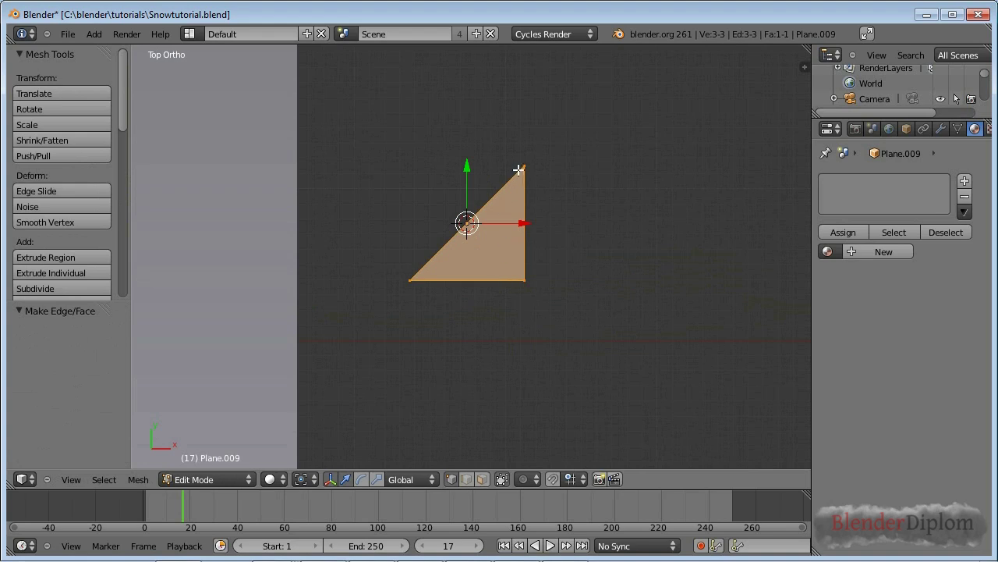
# - Subdivide the triangle and drag its top and bottom-right vertices into an angular shape
pyautogui.press('w')
pyautogui.click(502, 240)
pyautogui.rightClick(522, 164)
pyautogui.press('g')
pyautogui.click(513, 206)
pyautogui.rightClick(523, 280)
pyautogui.press('g')
pyautogui.click(556, 257)
# - Reposition the bottom-left, bottom-middle and top vertices to finish the irregular flake outline
pyautogui.rightClick(411, 281)
pyautogui.press('g')
pyautogui.click(460, 251)
pyautogui.rightClick(467, 279)
pyautogui.press('g')
pyautogui.click(509, 248)
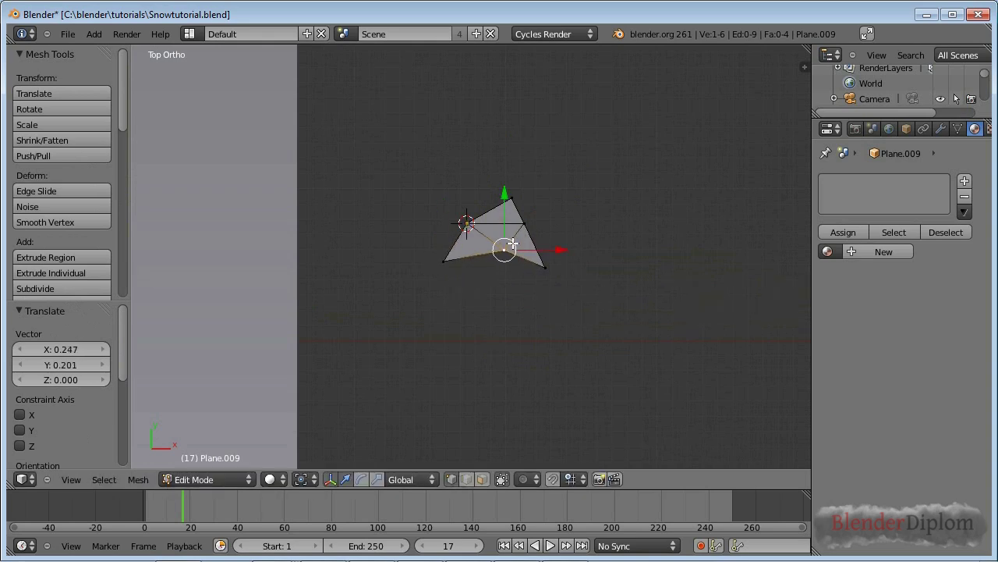
pyautogui.rightClick(512, 198)
pyautogui.press('g')
pyautogui.click(518, 205)
pyautogui.rightClick(445, 262)
pyautogui.press('g')
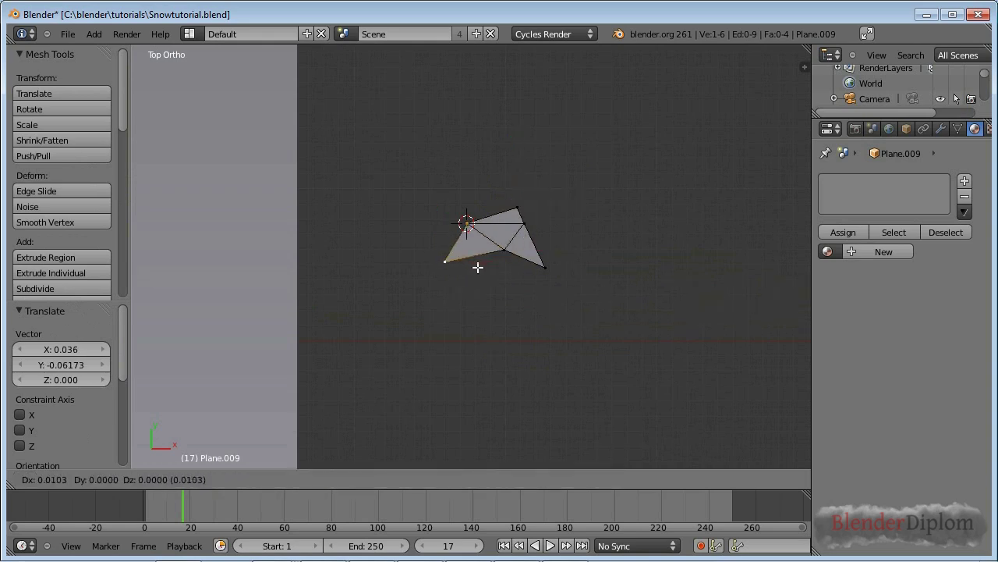
pyautogui.click(490, 263)
pyautogui.press('Tab')
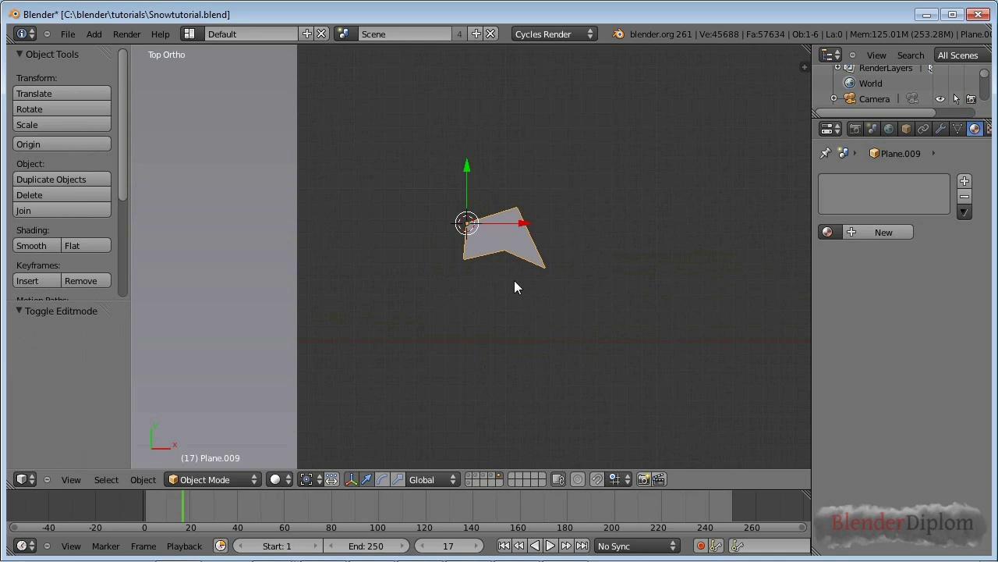
# - Undo a stray duplicate and create a new material for the flake
pyautogui.hotkey('shift', 'd')
pyautogui.rightClick(520, 269)
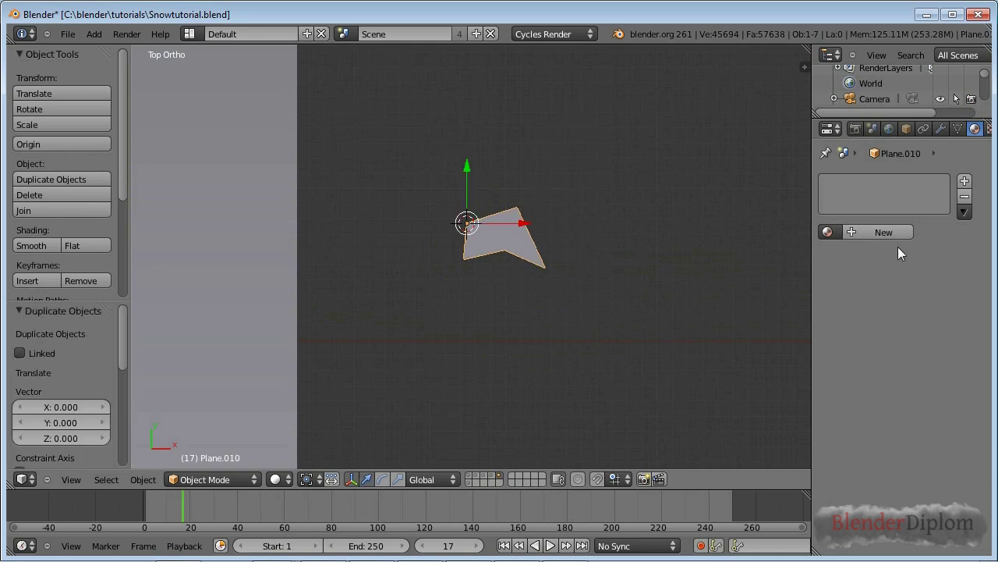
pyautogui.hotkey('ctrl', 'z')
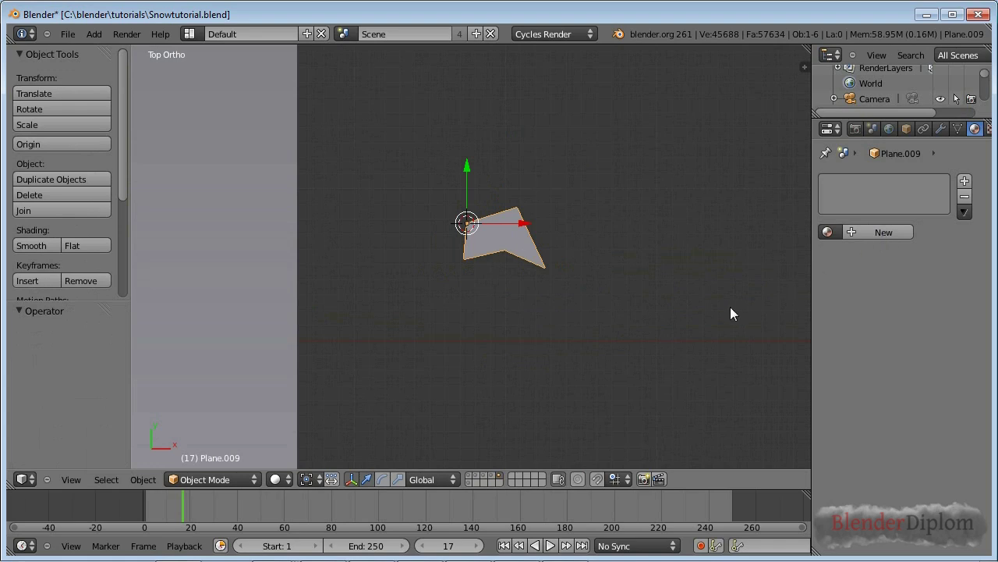
pyautogui.click(866, 231)
# - Name the flake's new material 'Frost'
pyautogui.press('BackSpace')
pyautogui.write('Frost')
pyautogui.press('Return')
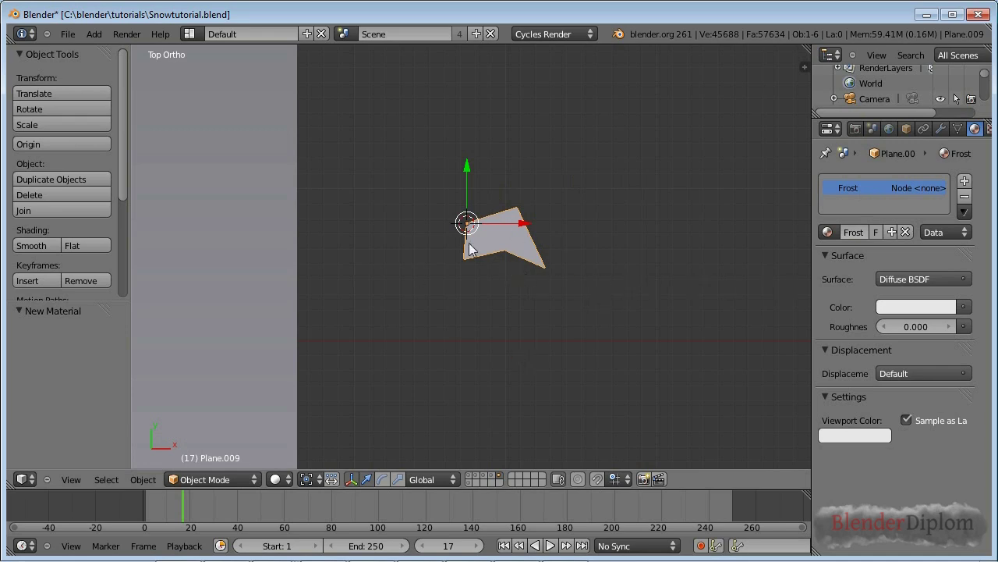
pyautogui.keyDown('shift'); pyautogui.moveTo(520, 291); pyautogui.dragTo(471, 303, button='middle'); pyautogui.keyUp('shift')
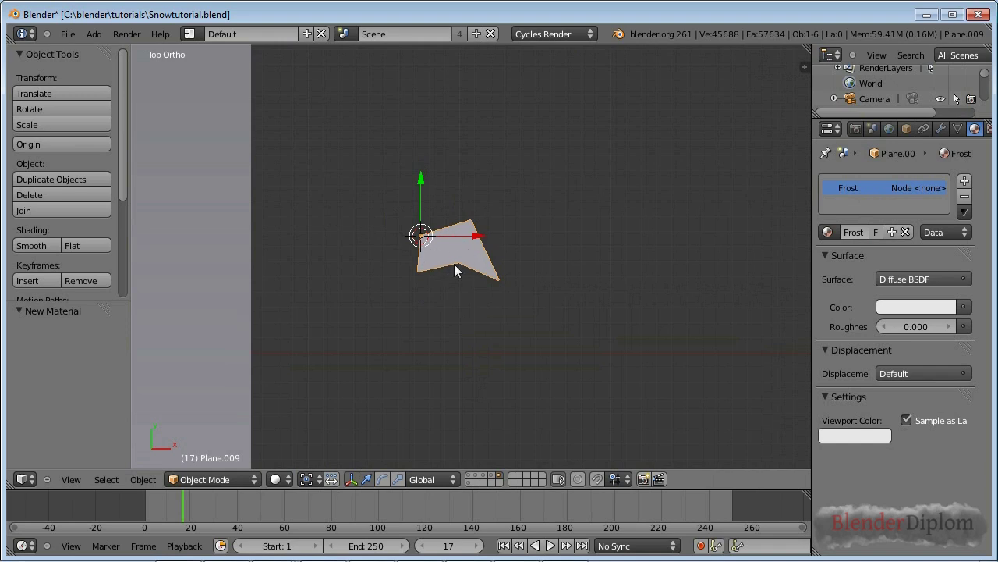
# - Flip the normals of all the flake plane's faces
pyautogui.press('Tab')
pyautogui.press('a')
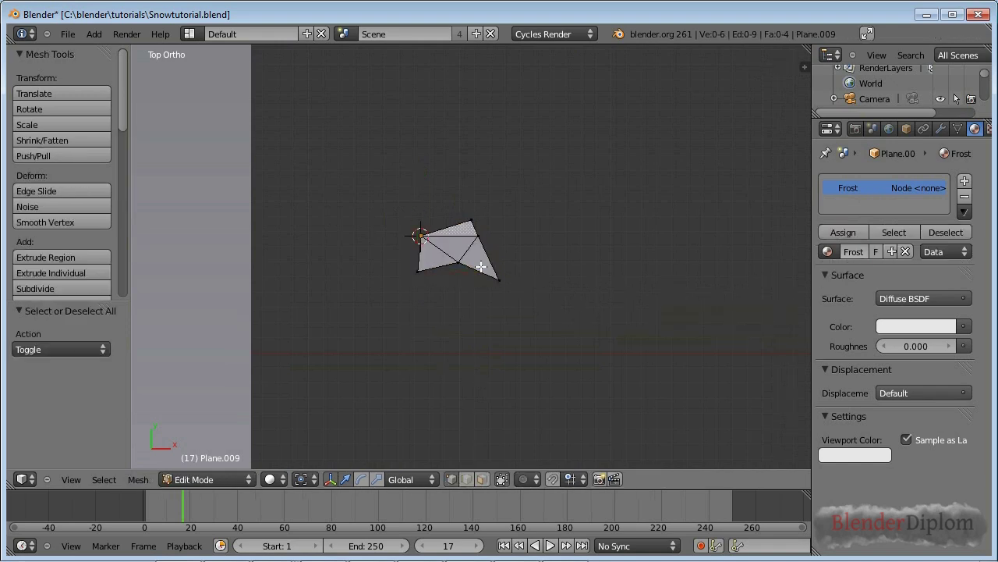
pyautogui.hotkey('ctrl', 'f')
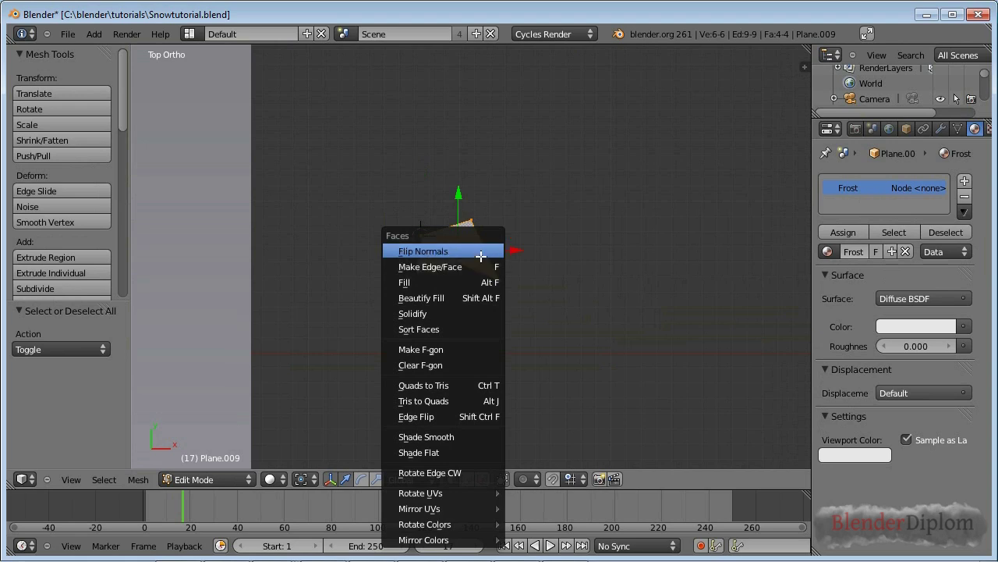
pyautogui.click(479, 248)
pyautogui.press('Tab')
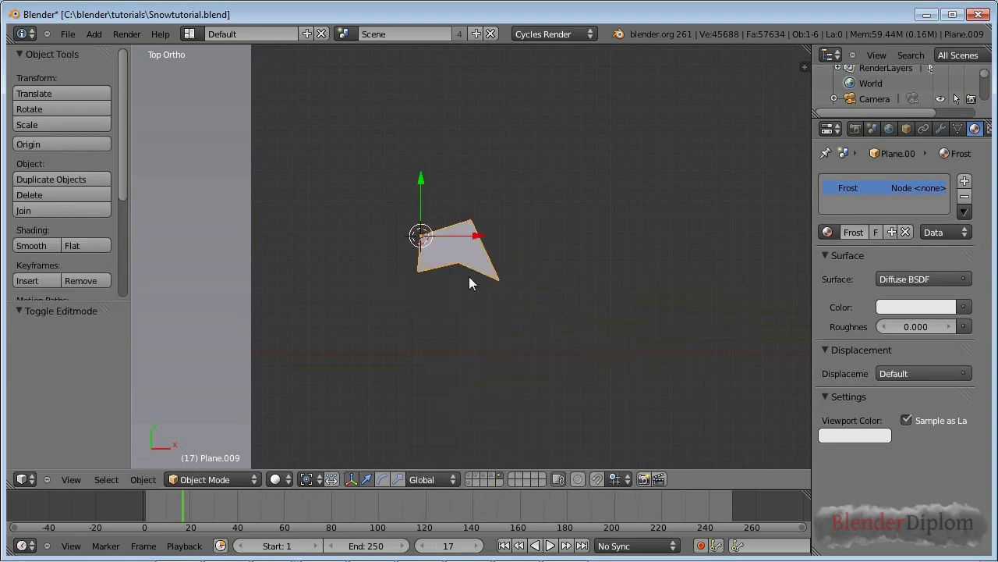
pyautogui.keyDown('shift'); pyautogui.moveTo(538, 292); pyautogui.dragTo(492, 321, button='middle'); pyautogui.keyUp('shift')
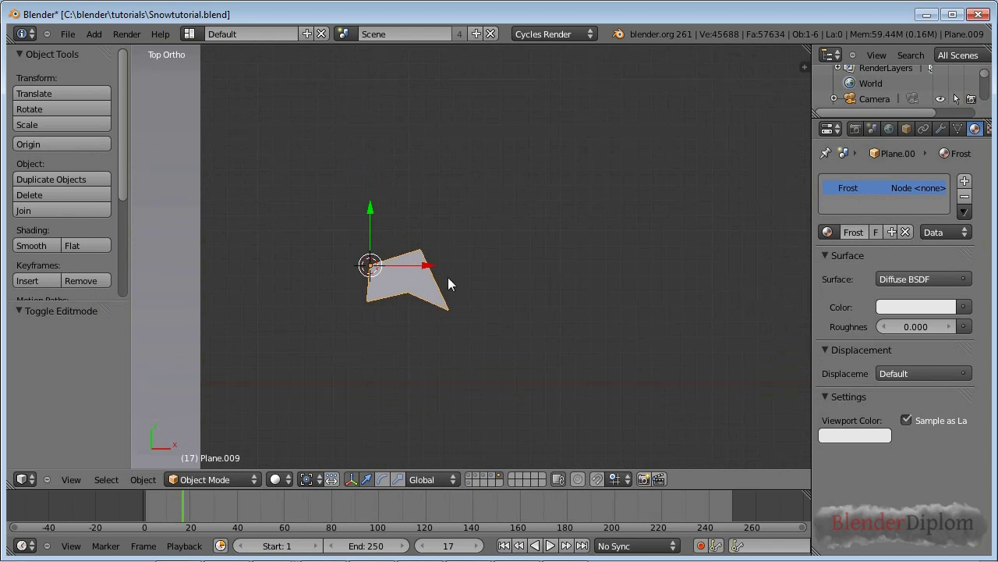
# - Duplicate the flake plane in place, creating Plane.010
pyautogui.click(543, 268)
pyautogui.hotkey('shift', 'd')
pyautogui.rightClick(545, 273)
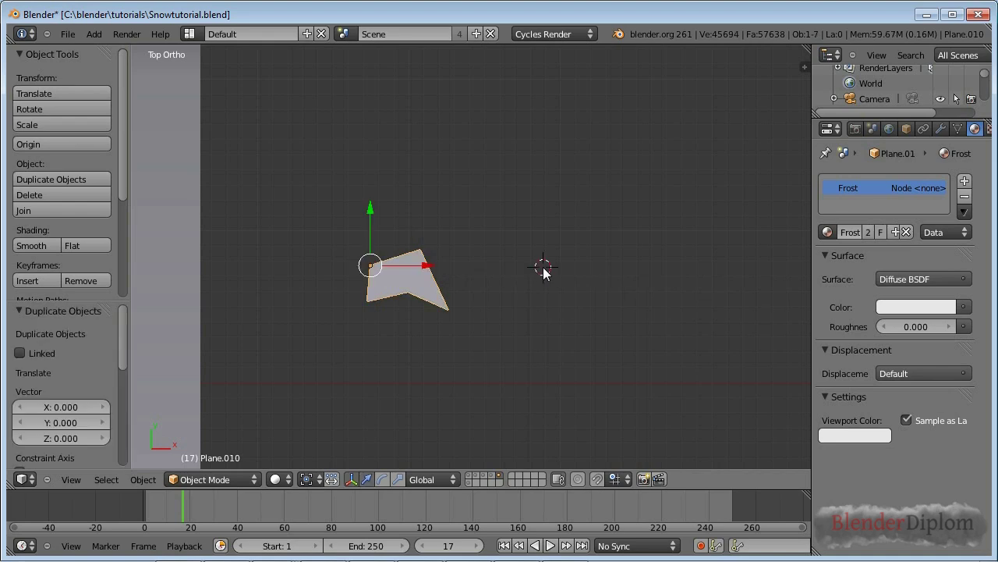
# - Move the copied flake right along X and shift one of its corner vertices
pyautogui.press('g')
pyautogui.press('x')
pyautogui.click(538, 273)
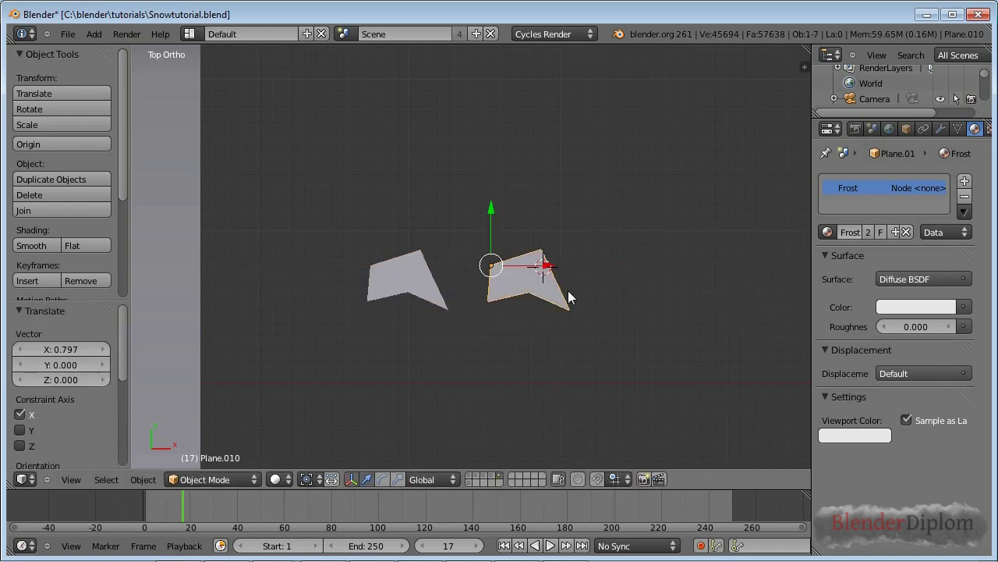
pyautogui.press('Tab')
pyautogui.rightClick(526, 299)
pyautogui.press('g')
pyautogui.click(490, 296)
pyautogui.press('g')
pyautogui.click(559, 247)
# - Delete the copy's top vertex, move another, and subdivide the lower-right edge
pyautogui.rightClick(530, 257)
pyautogui.press('x')
pyautogui.click(538, 261)
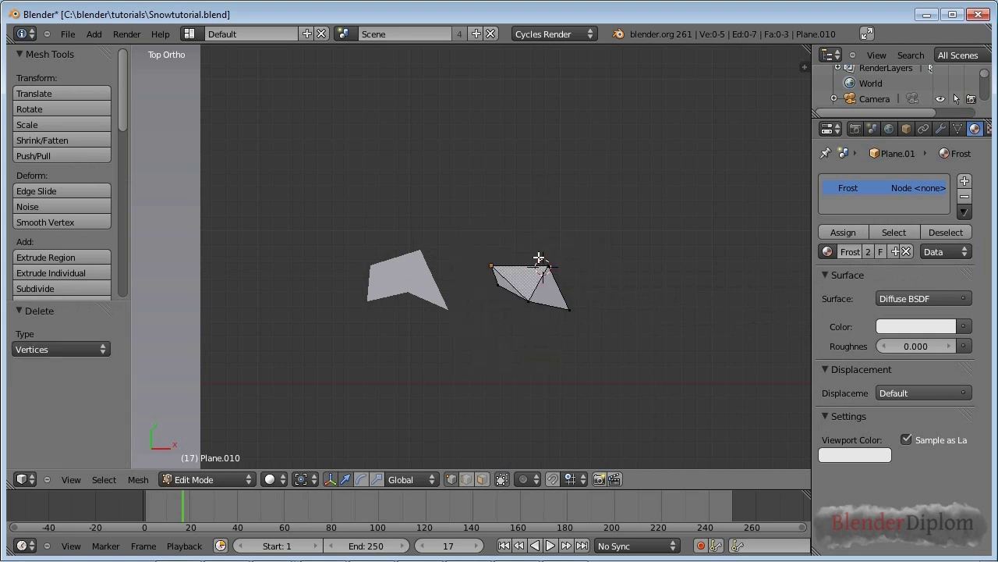
pyautogui.rightClick(549, 268)
pyautogui.press('g')
pyautogui.click(521, 255)
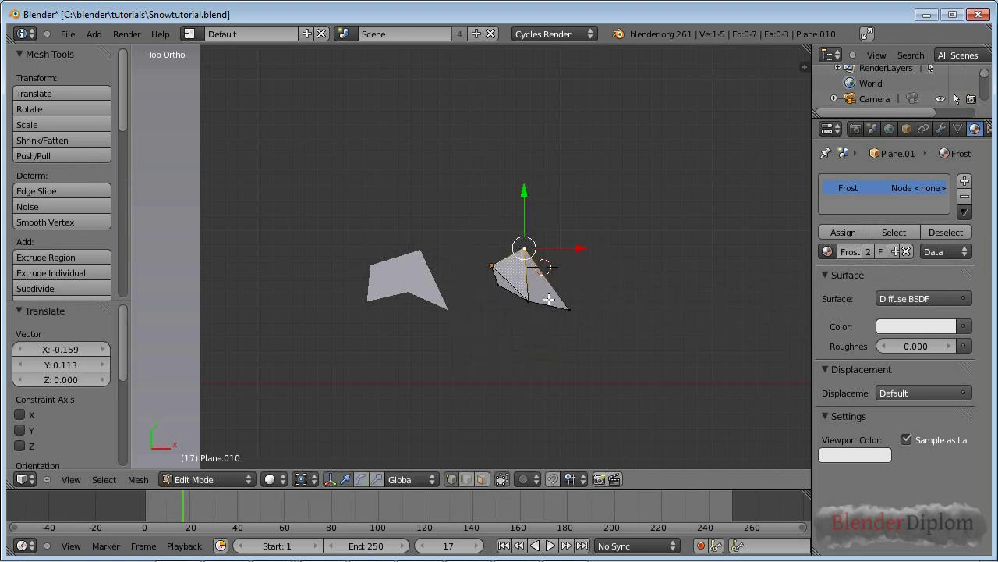
pyautogui.keyDown('shift'); pyautogui.rightClick(568, 309); pyautogui.keyUp('shift')
pyautogui.press('w')
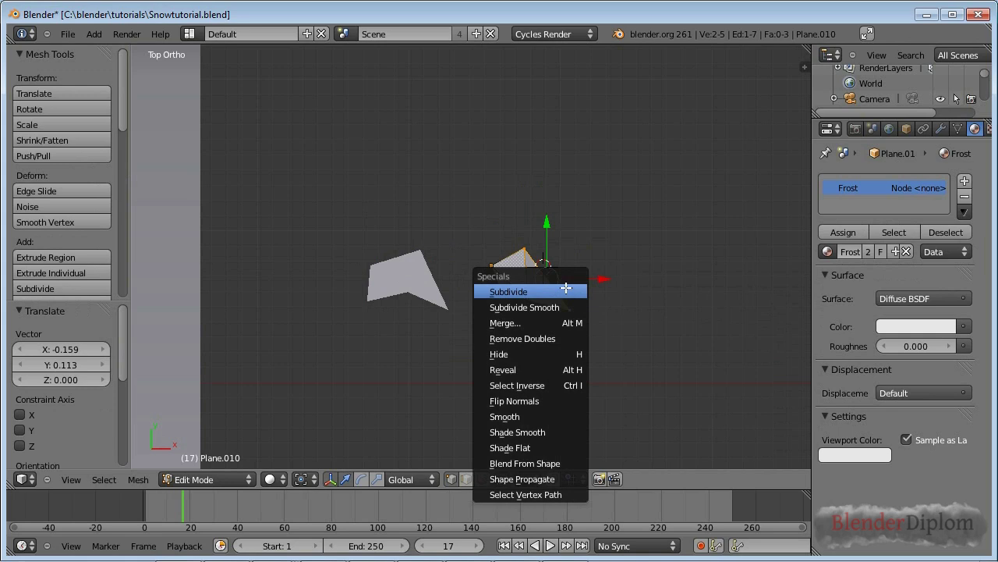
pyautogui.click(566, 288)
pyautogui.press('g')
pyautogui.click(586, 309)
pyautogui.press('Tab')
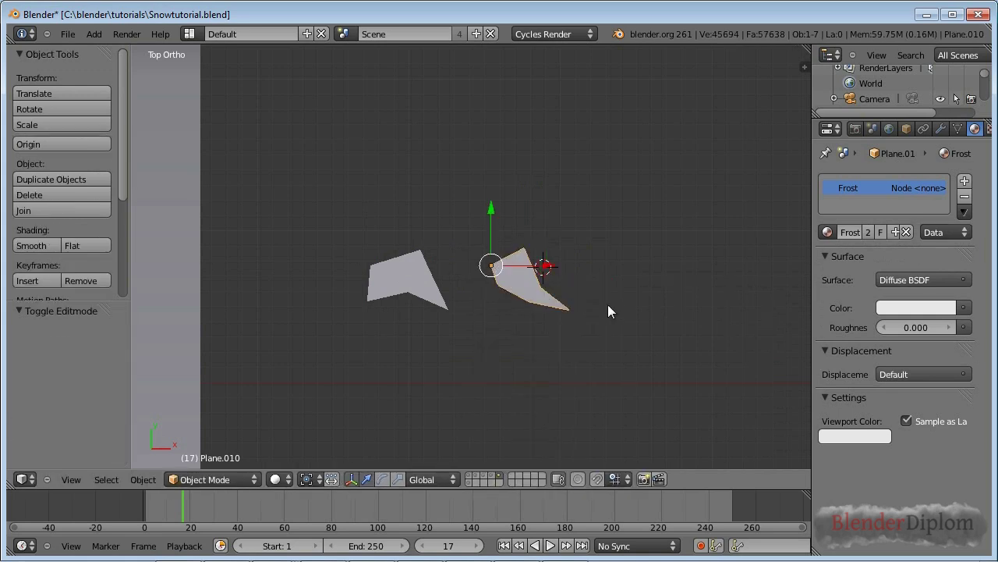
# - Duplicate the reshaped flake and move the third copy 0.772 further along X
pyautogui.keyDown('shift'); pyautogui.moveTo(608, 304); pyautogui.dragTo(494, 313, button='middle'); pyautogui.keyUp('shift')
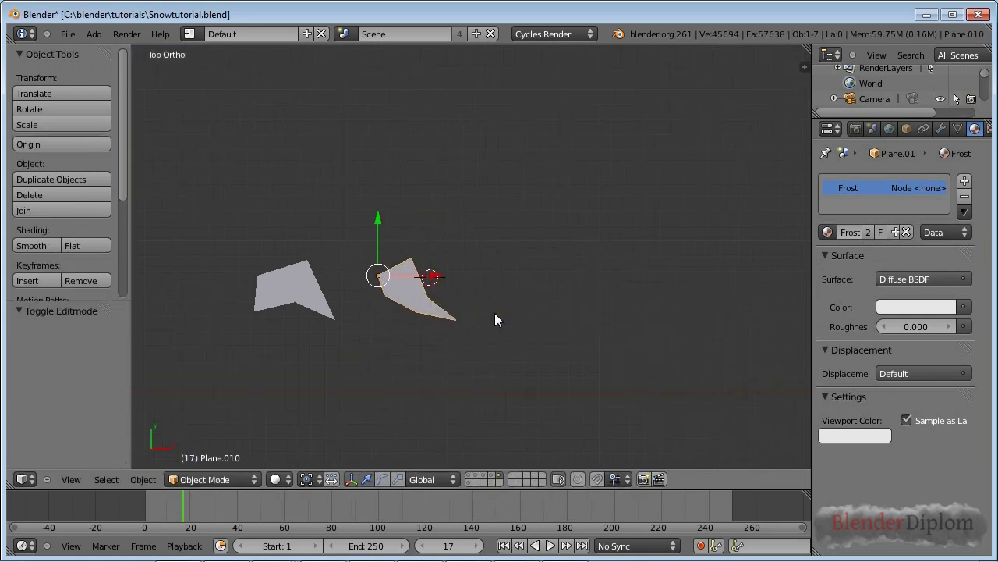
pyautogui.click(516, 273)
pyautogui.hotkey('shift', 'd')
pyautogui.rightClick(452, 276)
pyautogui.press('g')
pyautogui.press('x')
pyautogui.click(558, 315)
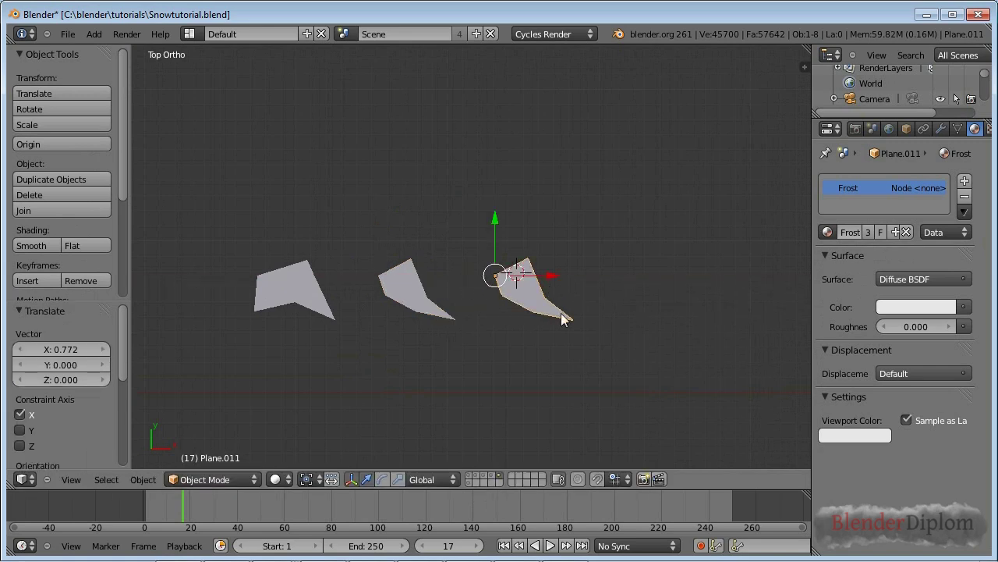
# - Subdivide the whole mesh of the third frost plane in Edit Mode
pyautogui.press('Tab')
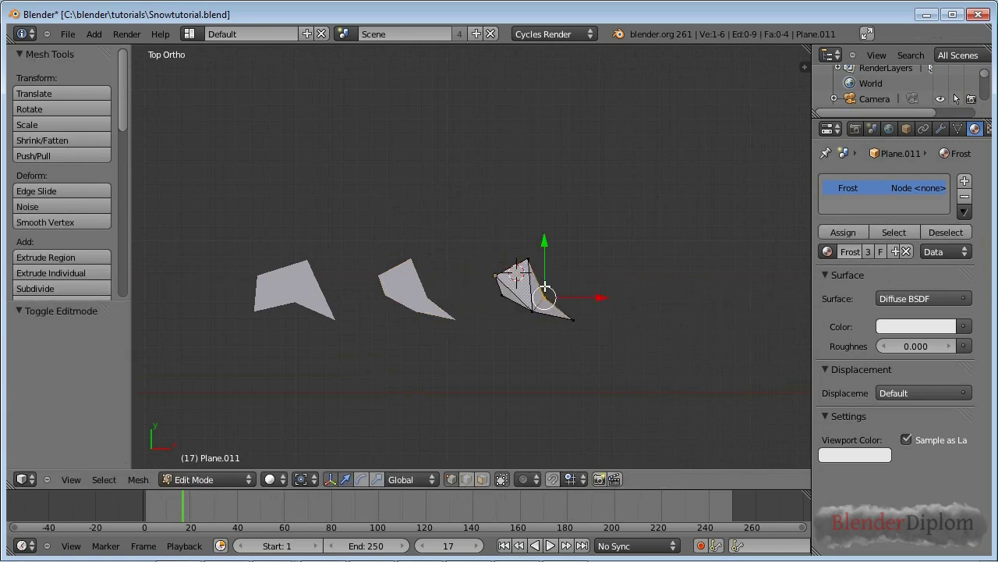
pyautogui.scroll(2, 546, 288)
pyautogui.keyDown('shift'); pyautogui.moveTo(558, 306); pyautogui.dragTo(484, 288, button='middle'); pyautogui.keyUp('shift')
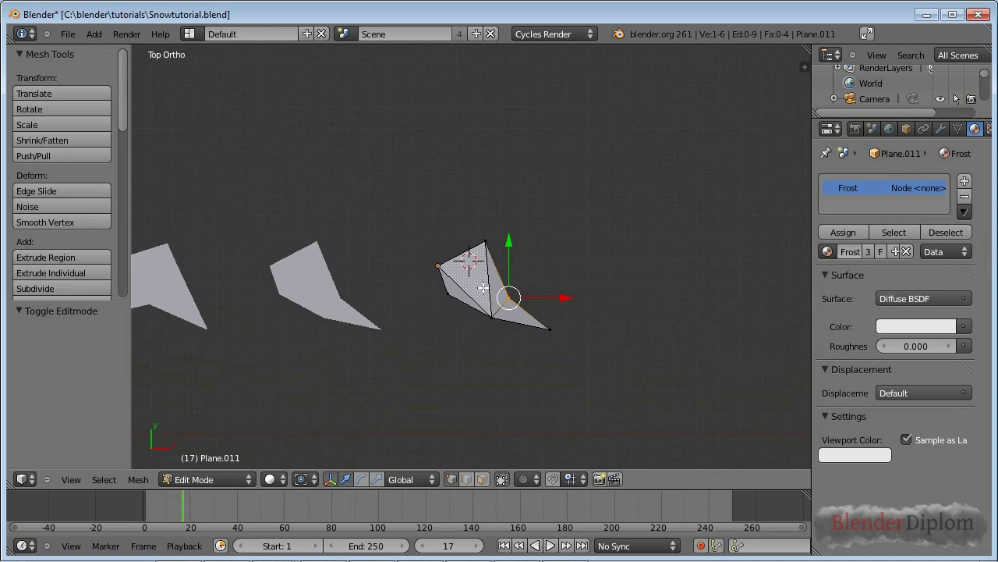
pyautogui.press('a')
pyautogui.press('w')
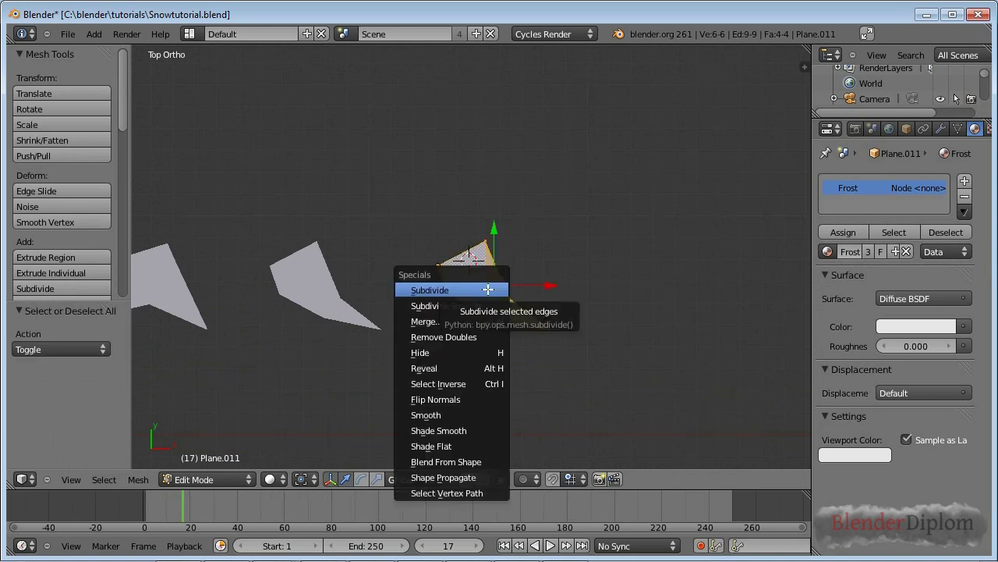
pyautogui.click(430, 290)
# - Delete the centre edges of the subdivided plane to cut a hole
pyautogui.press('a')
pyautogui.scroll(3, 488, 286)
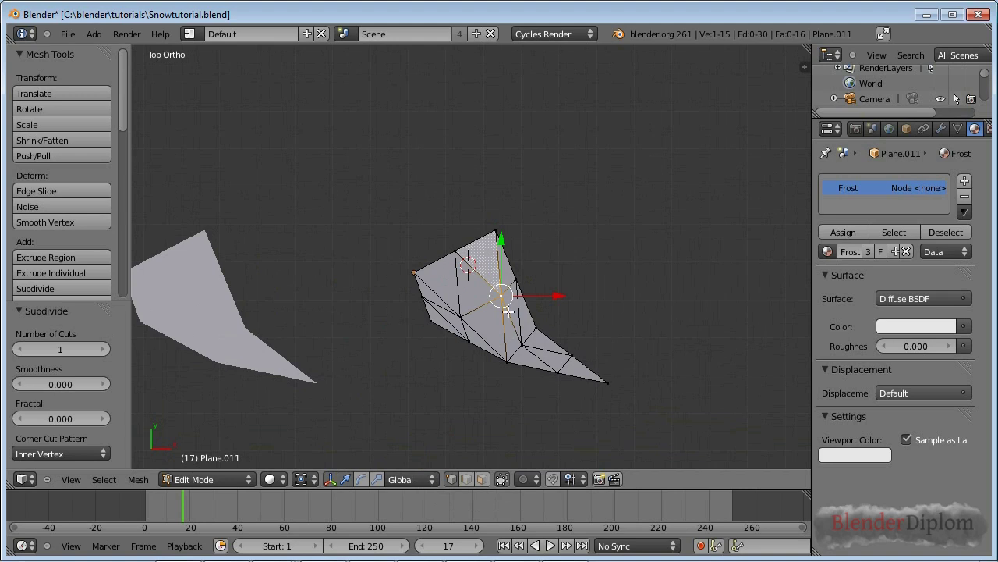
pyautogui.keyDown('shift'); pyautogui.rightClick(468, 313); pyautogui.keyUp('shift')
pyautogui.press('x')
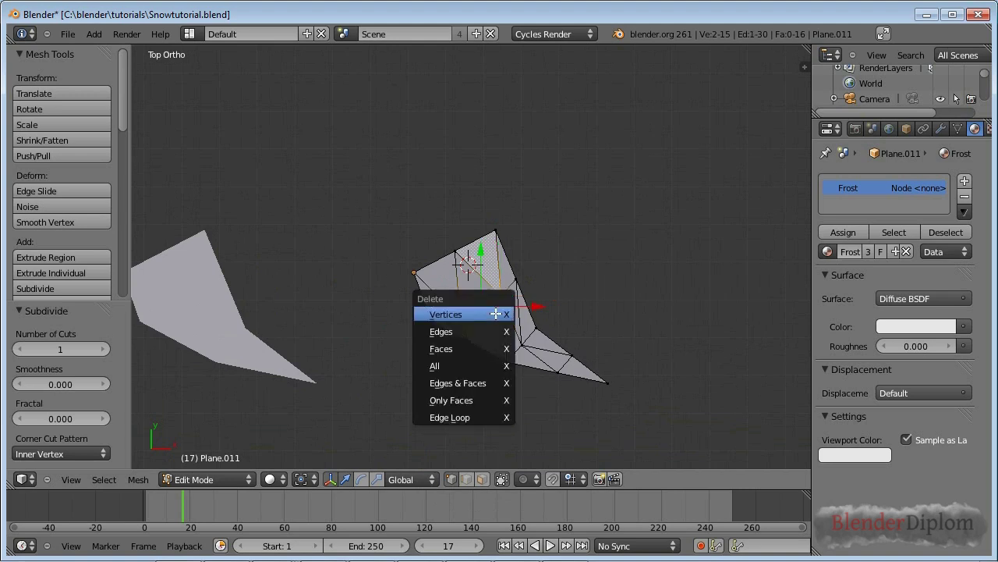
pyautogui.press('x')
pyautogui.click(437, 331)
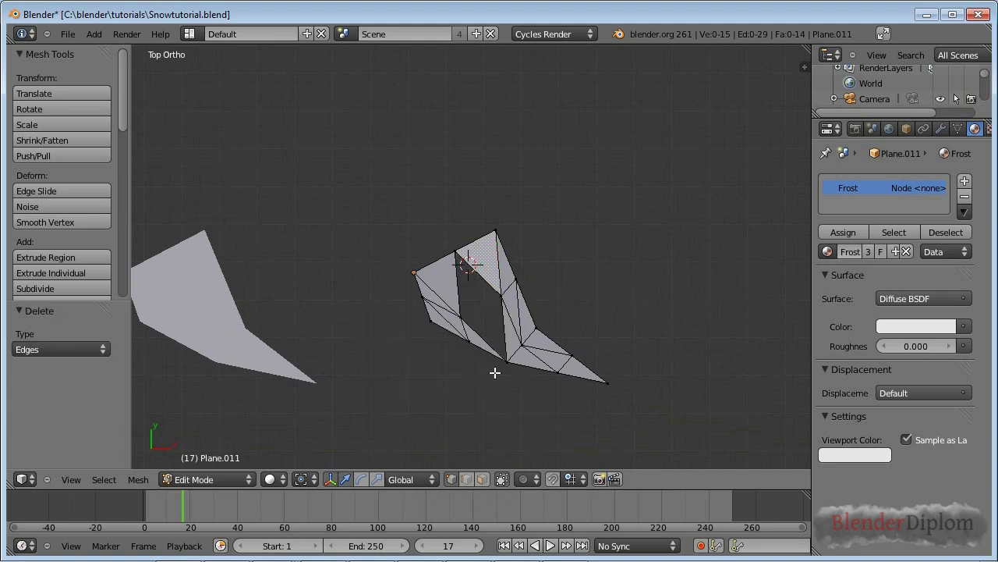
# - Move and delete the bottom vertices, then fill a triangle face to begin the flake outline
pyautogui.rightClick(507, 361)
pyautogui.press('g')
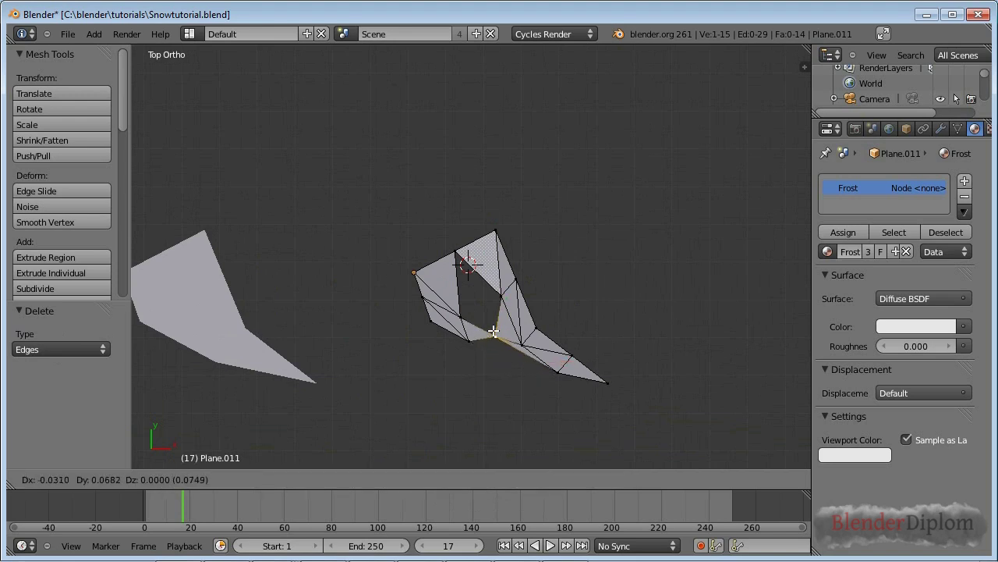
pyautogui.click(494, 334)
pyautogui.press('x')
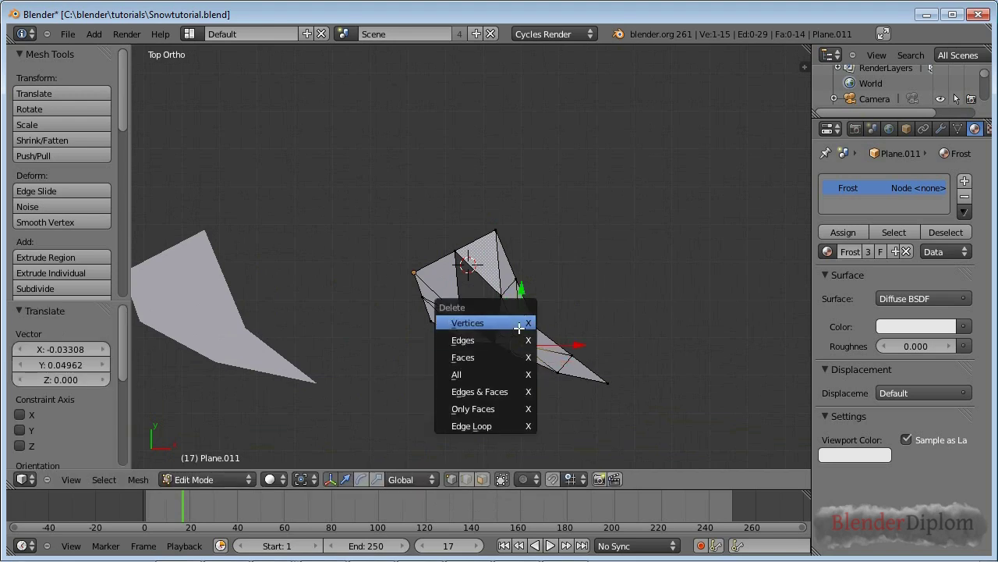
pyautogui.click(518, 328)
pyautogui.scroll(2, 569, 357)
pyautogui.keyDown('shift'); pyautogui.moveTo(546, 390); pyautogui.dragTo(466, 299, button='middle'); pyautogui.keyUp('shift')
pyautogui.press('g')
pyautogui.click(490, 330)
pyautogui.hotkey('ctrl', 'z')
pyautogui.keyDown('shift'); pyautogui.rightClick(507, 333); pyautogui.keyUp('shift')
pyautogui.keyDown('shift'); pyautogui.rightClick(486, 358); pyautogui.keyUp('shift')
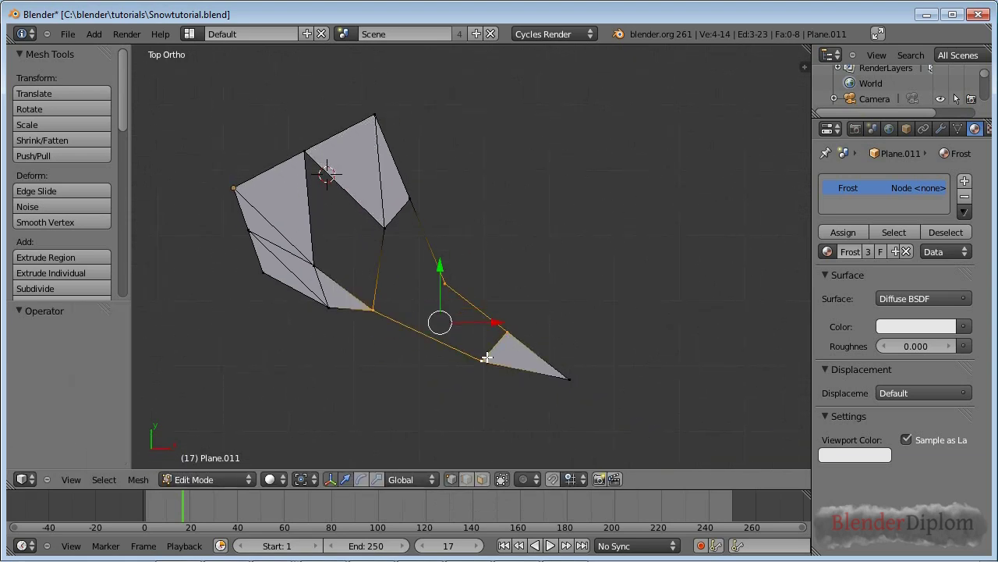
pyautogui.press('f')
# - Fill an upper face, delete the lower-left vertex and rebuild the flake's lower edge
pyautogui.rightClick(406, 213)
pyautogui.keyDown('shift'); pyautogui.rightClick(375, 309); pyautogui.keyUp('shift')
pyautogui.keyDown('shift'); pyautogui.rightClick(408, 199); pyautogui.keyUp('shift')
pyautogui.press('f')
pyautogui.rightClick(329, 307)
pyautogui.press('f')
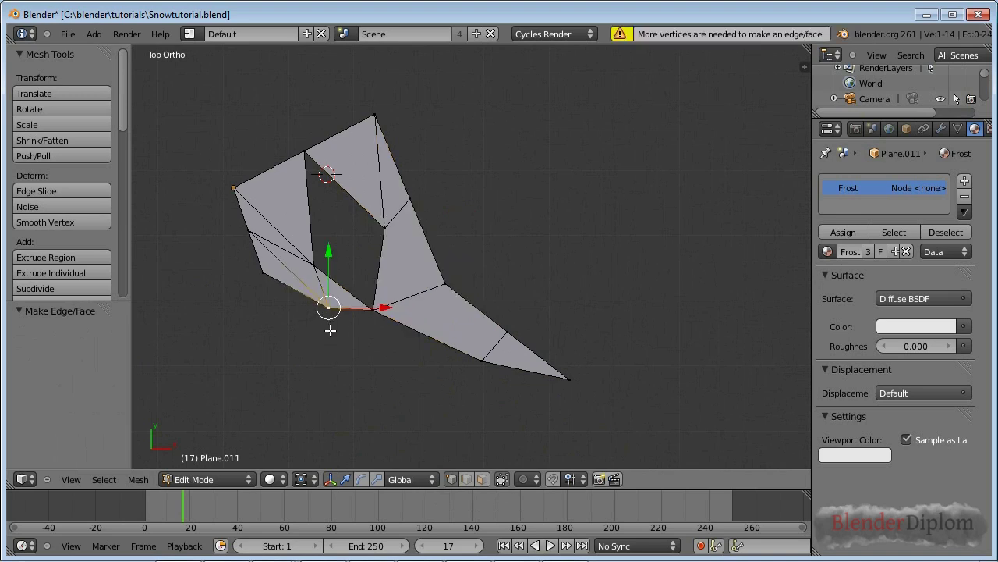
pyautogui.rightClick(264, 271)
pyautogui.press('x')
pyautogui.click(234, 280)
pyautogui.rightClick(334, 311)
pyautogui.press('f')
pyautogui.keyDown('shift'); pyautogui.rightClick(417, 339); pyautogui.keyUp('shift')
pyautogui.keyDown('shift'); pyautogui.rightClick(477, 360); pyautogui.keyUp('shift')
pyautogui.press('f')
pyautogui.rightClick(483, 360)
pyautogui.press('f')
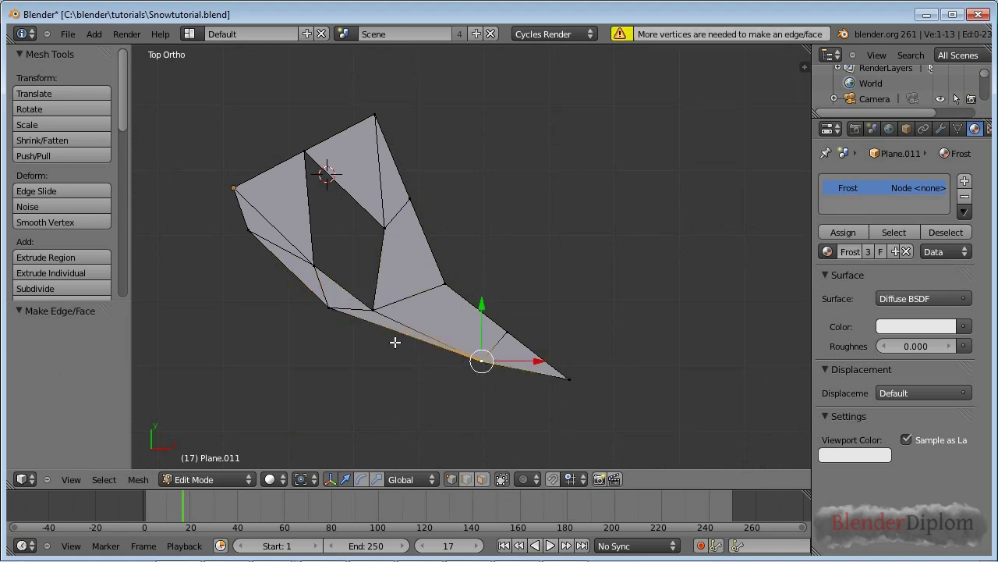
pyautogui.press('g')
pyautogui.click(401, 345)
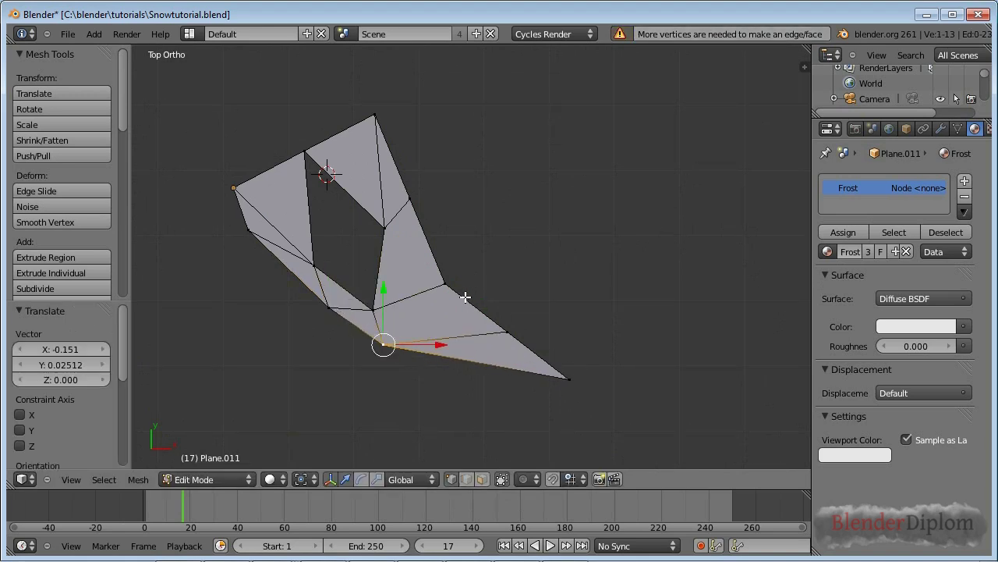
# - Reposition and delete tip vertices, then fill the top face to finish the flake shape
pyautogui.rightClick(445, 285)
pyautogui.press('g')
pyautogui.click(442, 215)
pyautogui.rightClick(570, 379)
pyautogui.press('x')
pyautogui.click(530, 379)
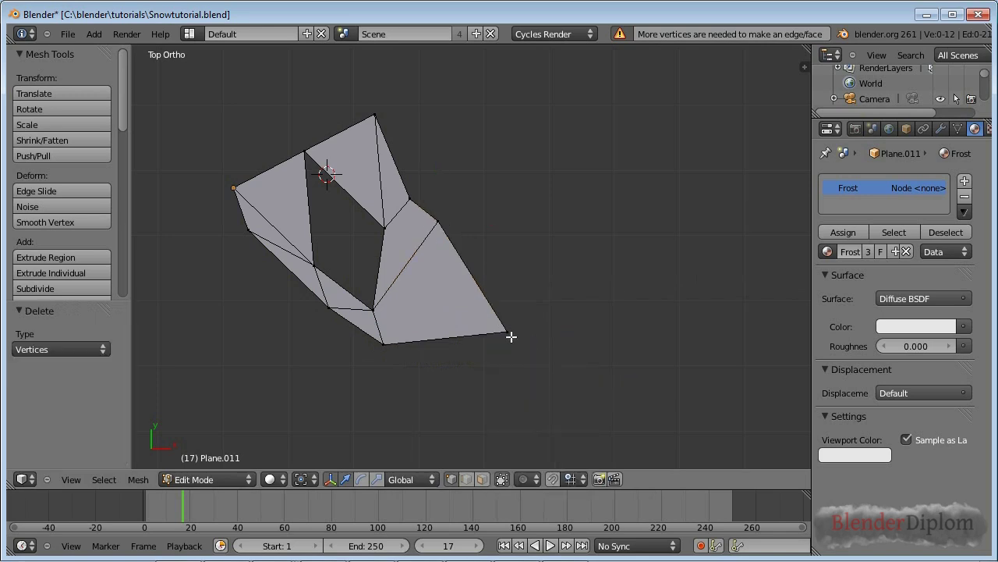
pyautogui.rightClick(511, 336)
pyautogui.press('g')
pyautogui.click(457, 309)
pyautogui.rightClick(304, 163)
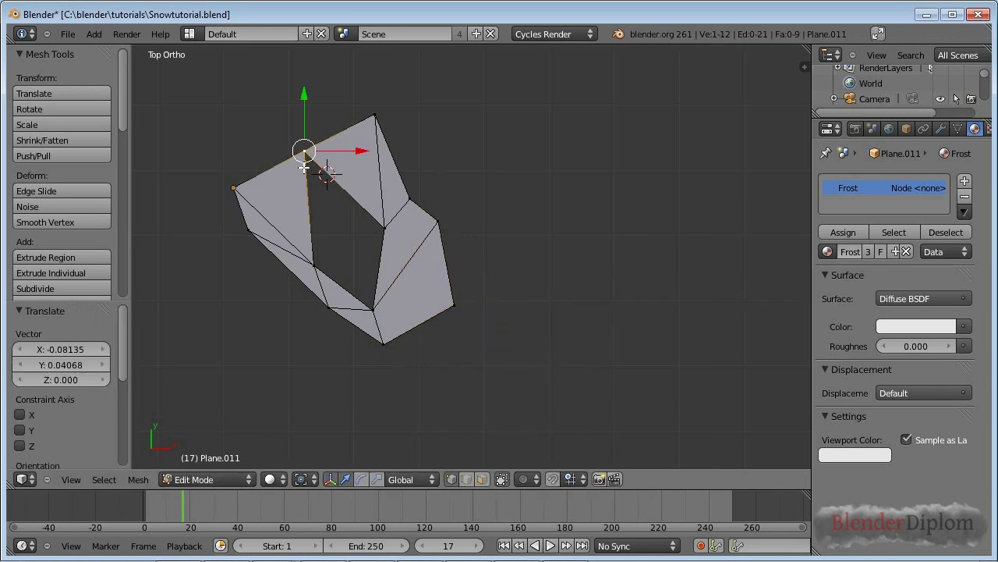
pyautogui.press('g')
pyautogui.click(319, 207)
pyautogui.keyDown('shift'); pyautogui.rightClick(372, 117); pyautogui.keyUp('shift')
pyautogui.keyDown('shift'); pyautogui.rightClick(228, 202); pyautogui.keyUp('shift')
pyautogui.press('f')
# - Shift the third plane along X closer to the second plane and centre the view on it
pyautogui.press('Tab')
pyautogui.scroll(-3, 399, 293)
pyautogui.scroll(-4, 402, 303)
pyautogui.press('g')
pyautogui.press('x')
pyautogui.click(390, 316)
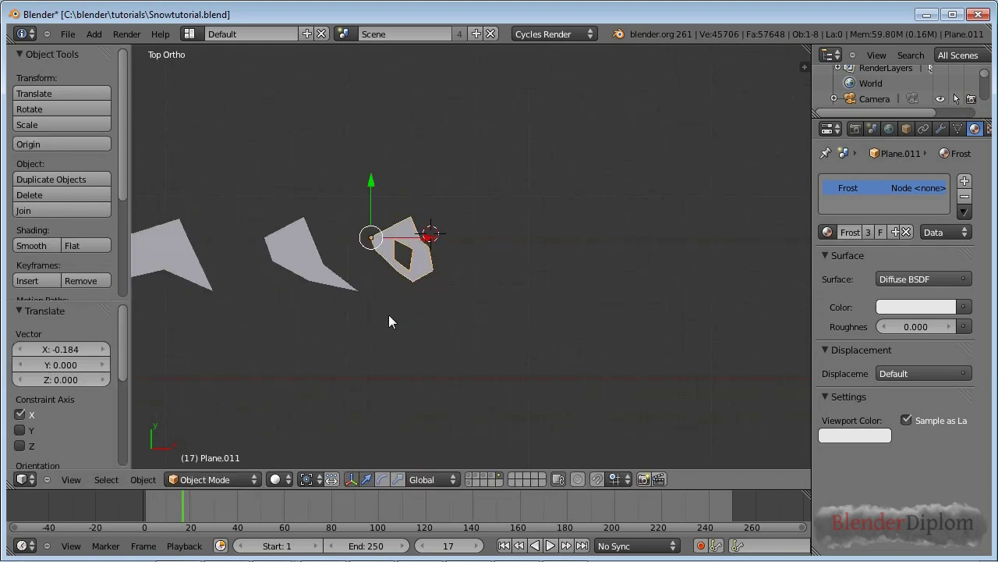
pyautogui.press('KP_Decimal')
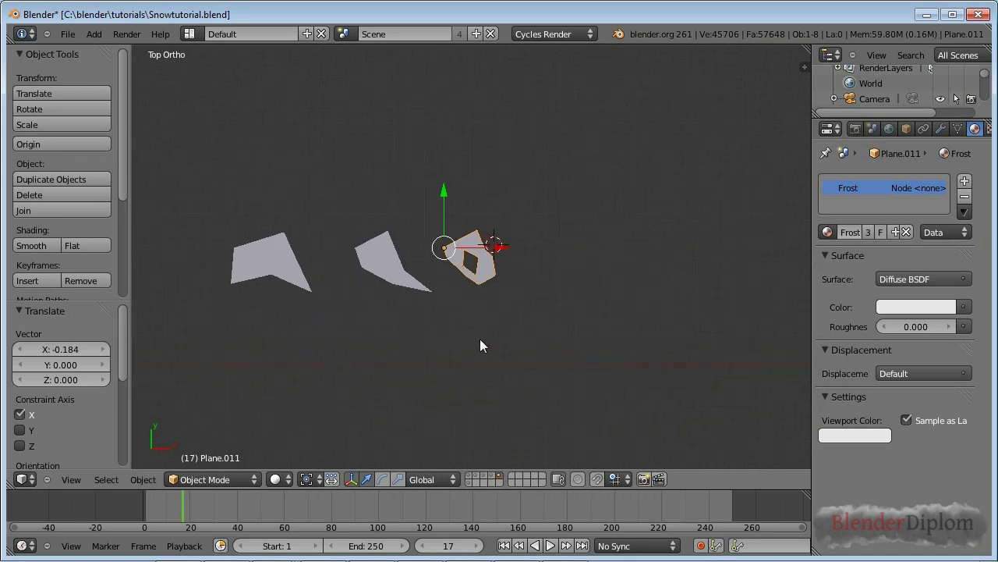
# - Slide the left frost plane to the right along the X axis
pyautogui.press('Tab')
pyautogui.press('Tab')
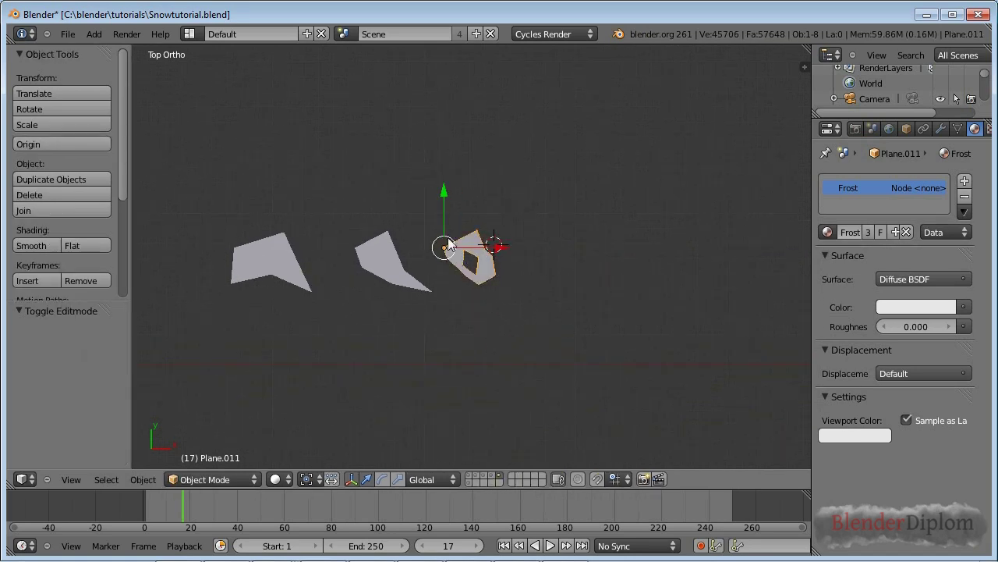
pyautogui.scroll(2, 471, 295)
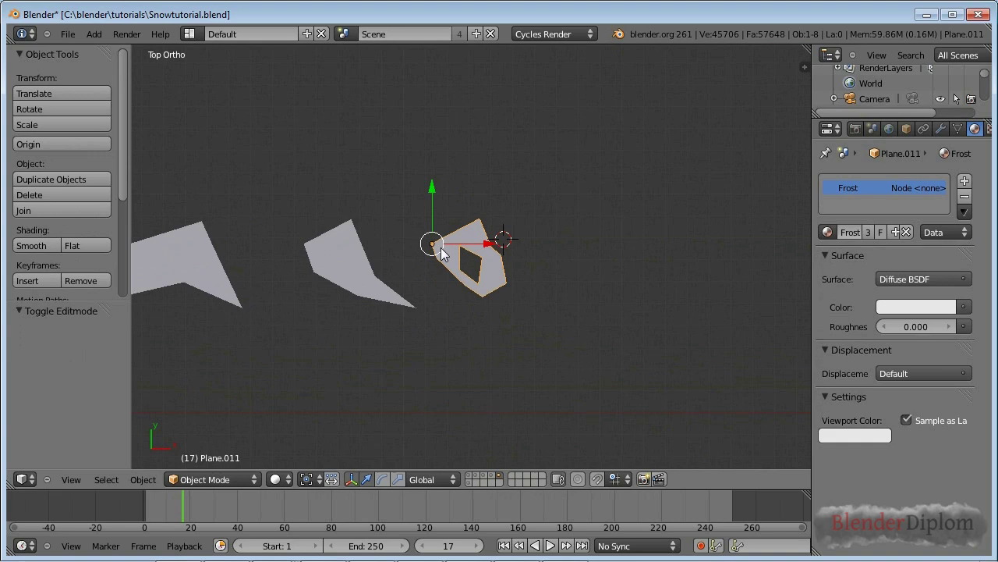
pyautogui.scroll(-2, 233, 261)
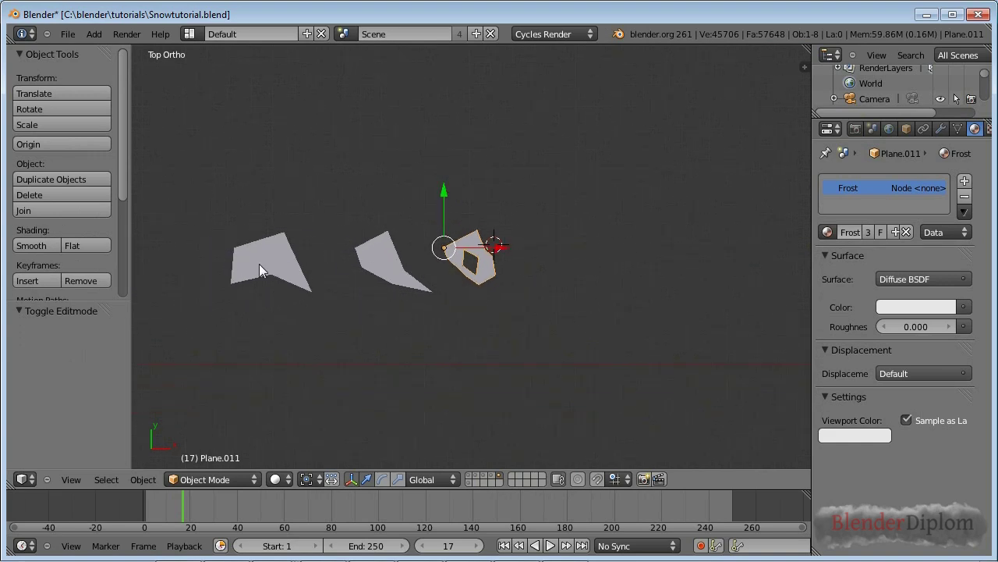
pyautogui.rightClick(265, 263)
pyautogui.press('g')
pyautogui.press('x')
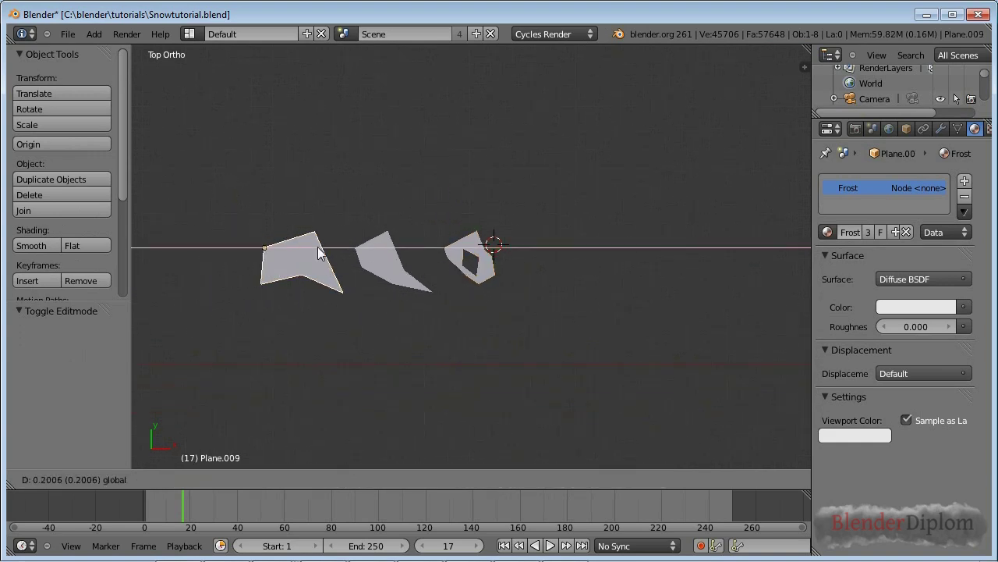
pyautogui.click(318, 252)
# - Slide the right frost plane to the left along the X axis
pyautogui.rightClick(480, 270)
pyautogui.press('g')
pyautogui.press('x')
pyautogui.click(342, 274)
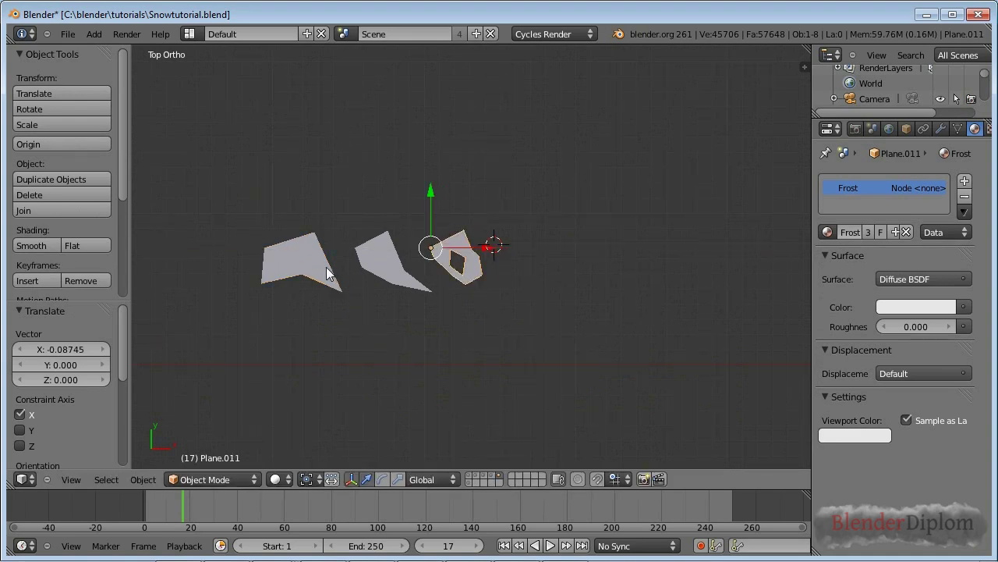
# - Group all three frost planes into a new group named FrostParticles
pyautogui.press('a')
pyautogui.press('a')
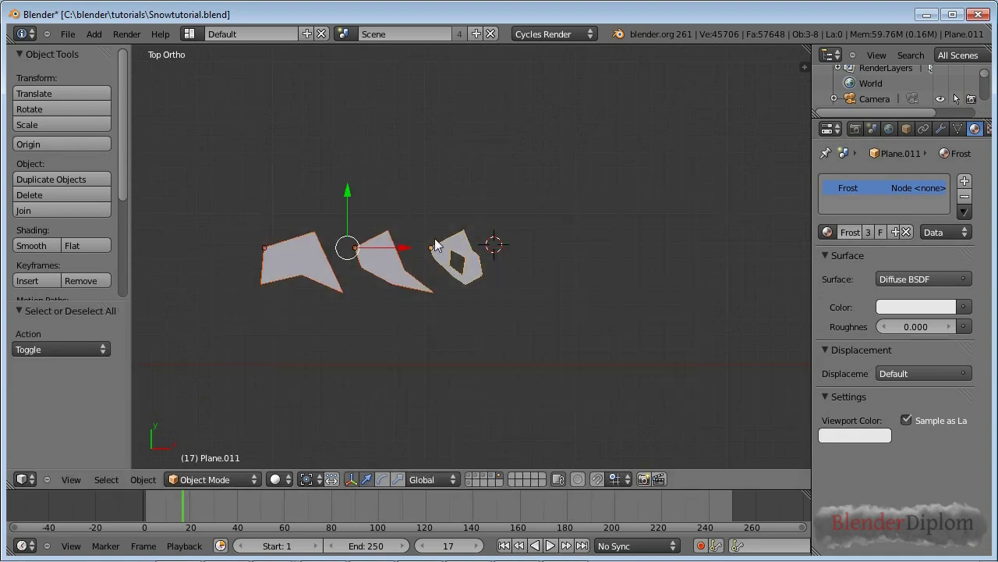
pyautogui.hotkey('ctrl', 'g')
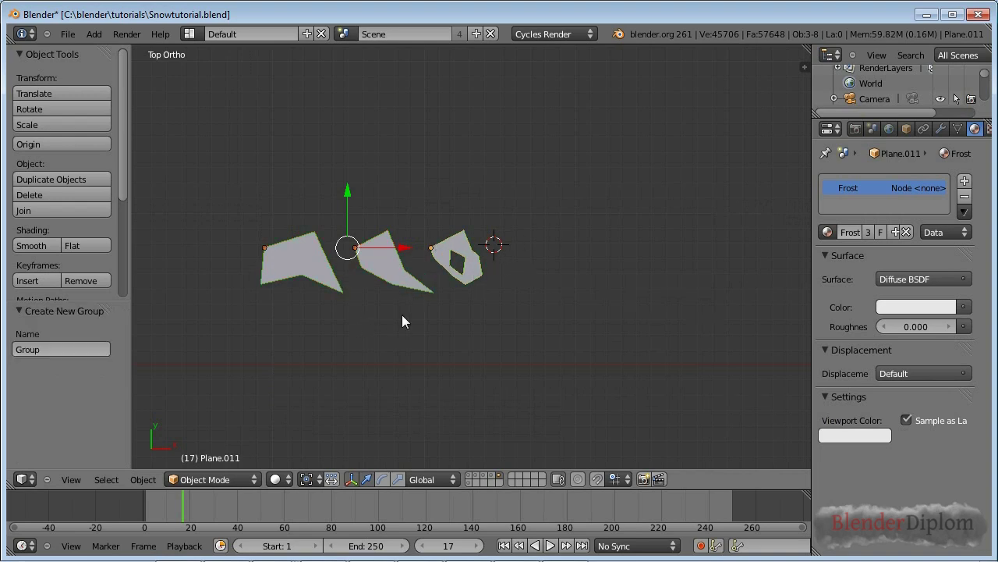
pyautogui.click(58, 348)
pyautogui.write('S')
pyautogui.write('rostParti')
pyautogui.write('cles')
pyautogui.press('Return')
pyautogui.scroll(-8, 340, 329)
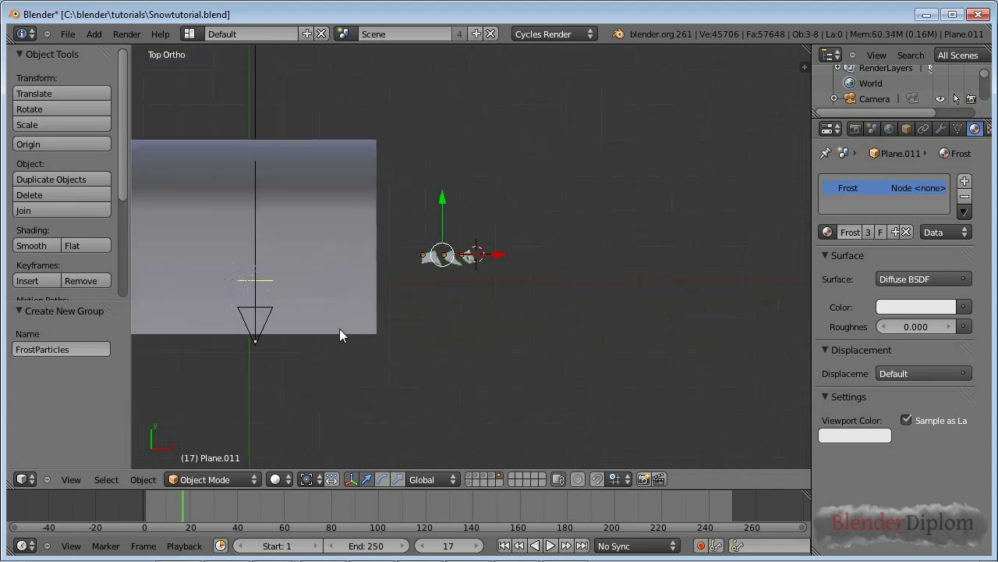
pyautogui.rightClick(241, 279)
# - View the wheat through the scene camera with rendered shading and pan along the ears
pyautogui.keyDown('shift'); pyautogui.moveTo(300, 323); pyautogui.dragTo(454, 306, button='middle'); pyautogui.keyUp('shift')
pyautogui.press('KP_0')
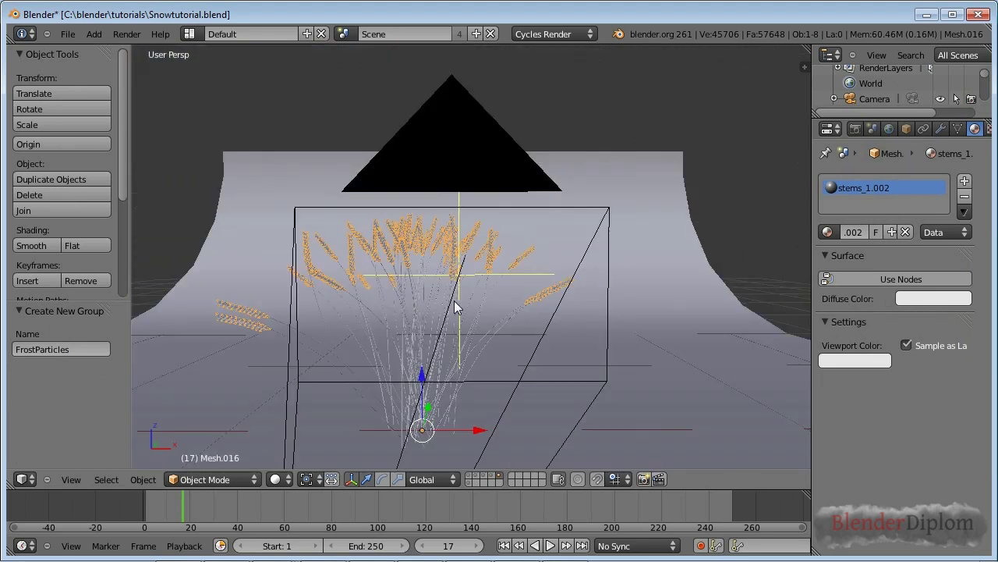
pyautogui.scroll(2, 250, 273)
pyautogui.press('z')
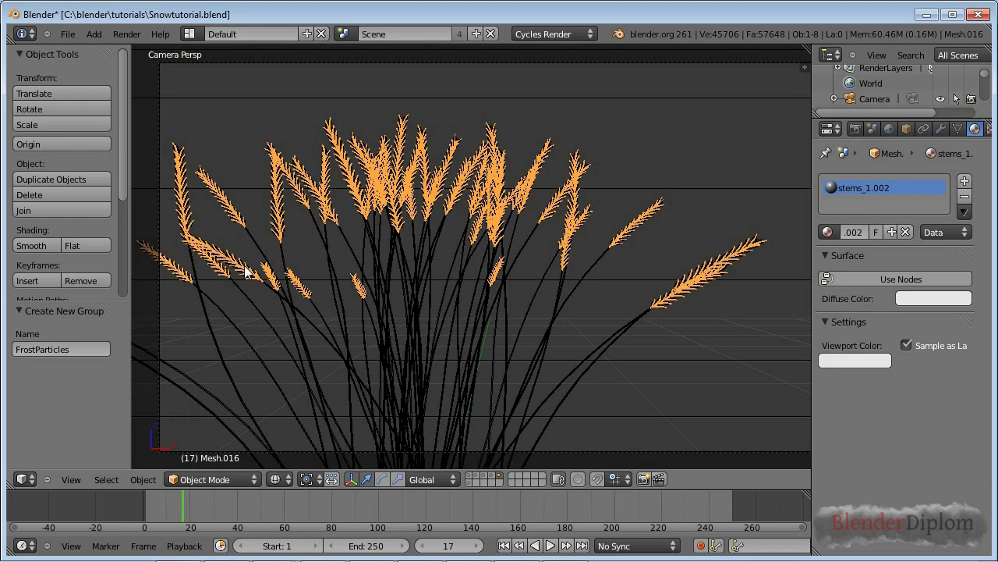
pyautogui.hotkey('shift', 'z')
pyautogui.hotkey('shift', 'z')
pyautogui.hotkey('shift', 'z')
pyautogui.scroll(2, 331, 335)
pyautogui.keyDown('shift'); pyautogui.moveTo(331, 335); pyautogui.dragTo(527, 301, button='middle'); pyautogui.keyUp('shift')
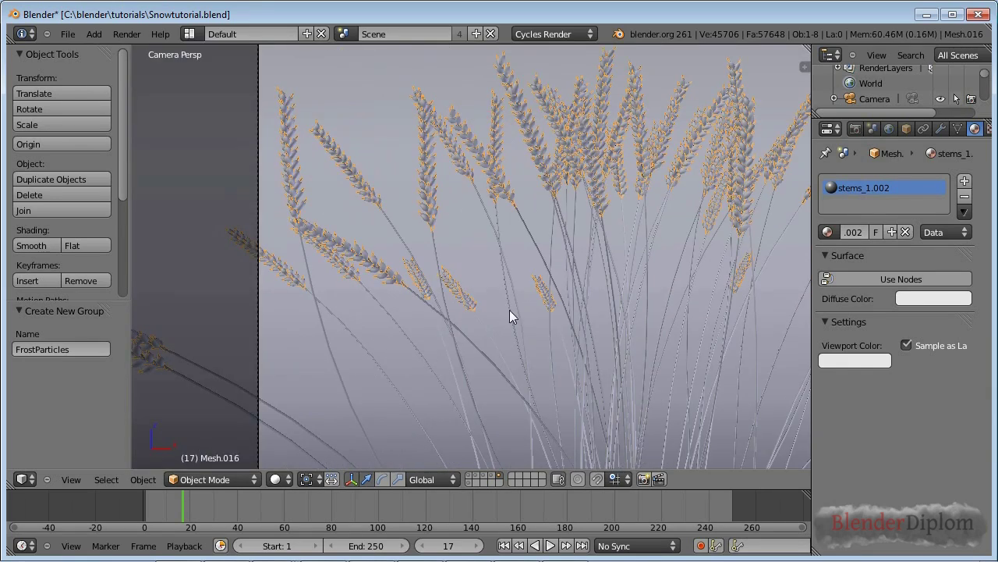
pyautogui.scroll(2, 509, 310)
pyautogui.scroll(1, 352, 346)
pyautogui.keyDown('shift'); pyautogui.moveTo(402, 324); pyautogui.dragTo(575, 331, button='middle'); pyautogui.keyUp('shift')
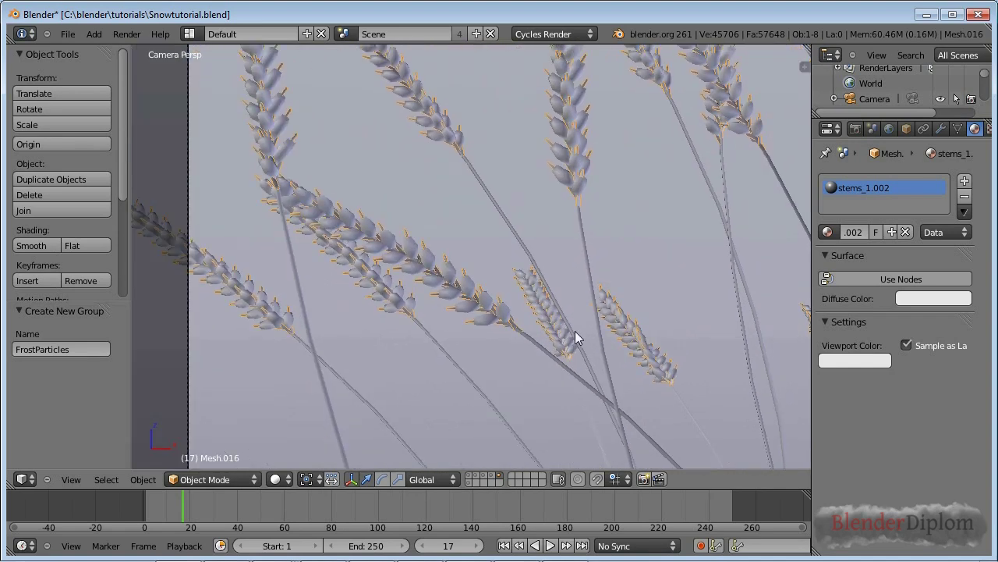
pyautogui.scroll(1, 575, 331)
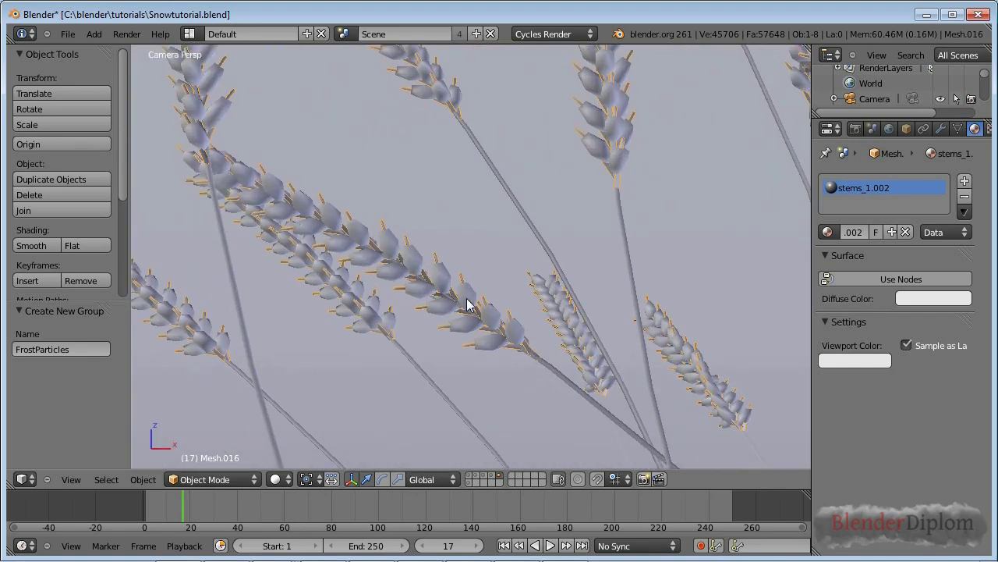
# - Select the wheat leaves object and show its Particles settings
pyautogui.rightClick(439, 279)
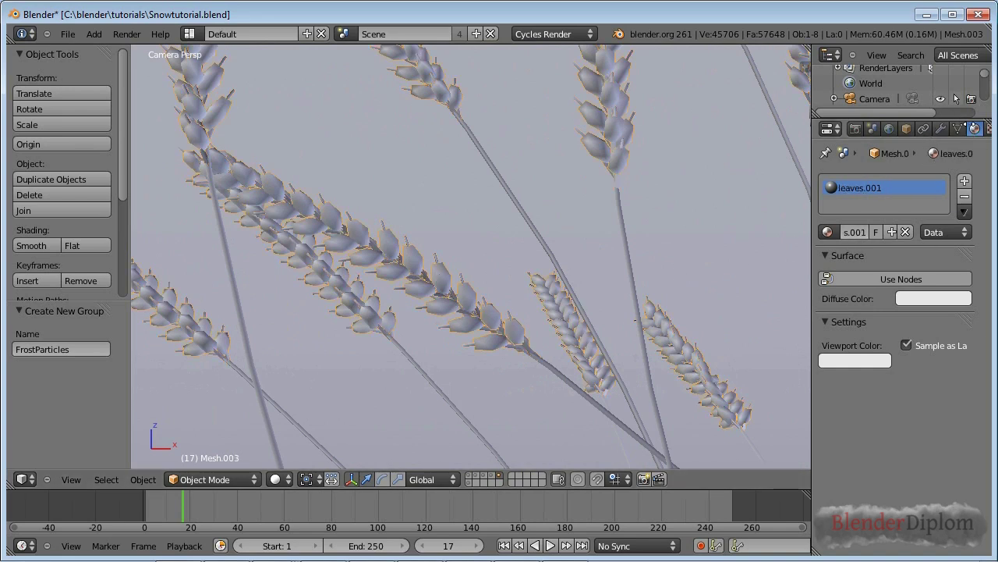
pyautogui.scroll(-2, 979, 131)
pyautogui.click(985, 129)
pyautogui.click(975, 128)
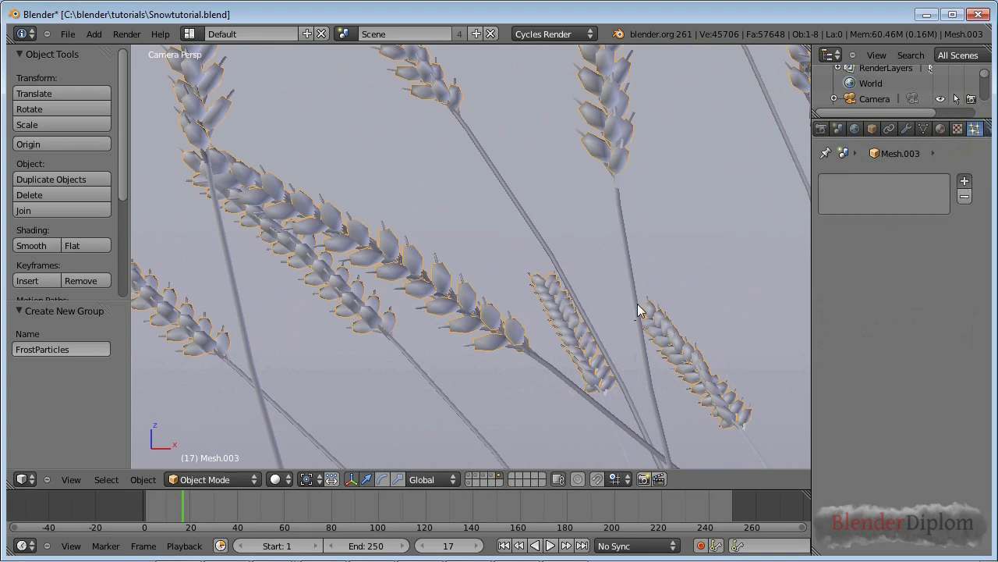
# - Add a new particle system to the leaves with Physics set to No
pyautogui.click(965, 181)
pyautogui.scroll(-5, 836, 309)
pyautogui.scroll(2, 837, 309)
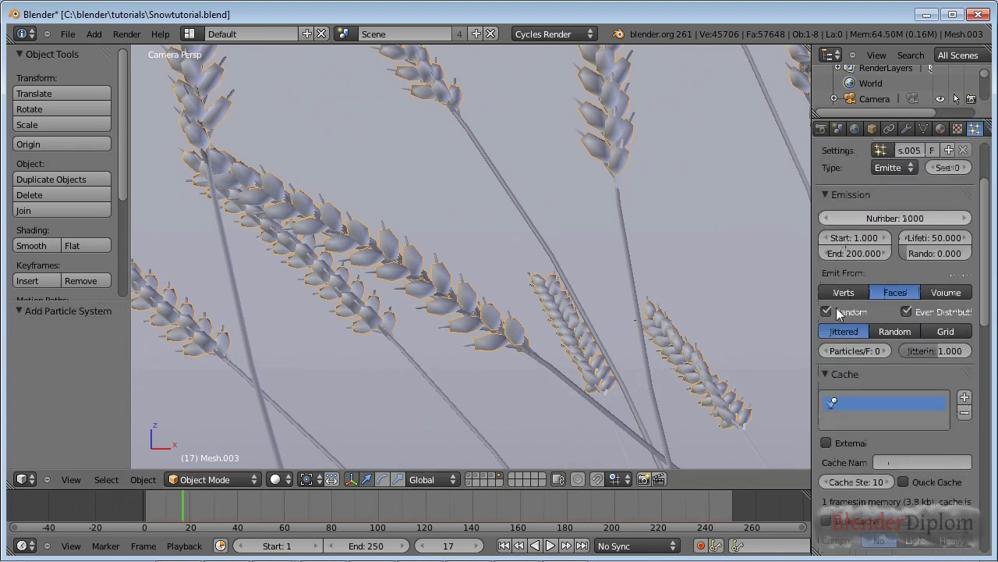
pyautogui.scroll(3, 837, 308)
pyautogui.scroll(-6, 585, 321)
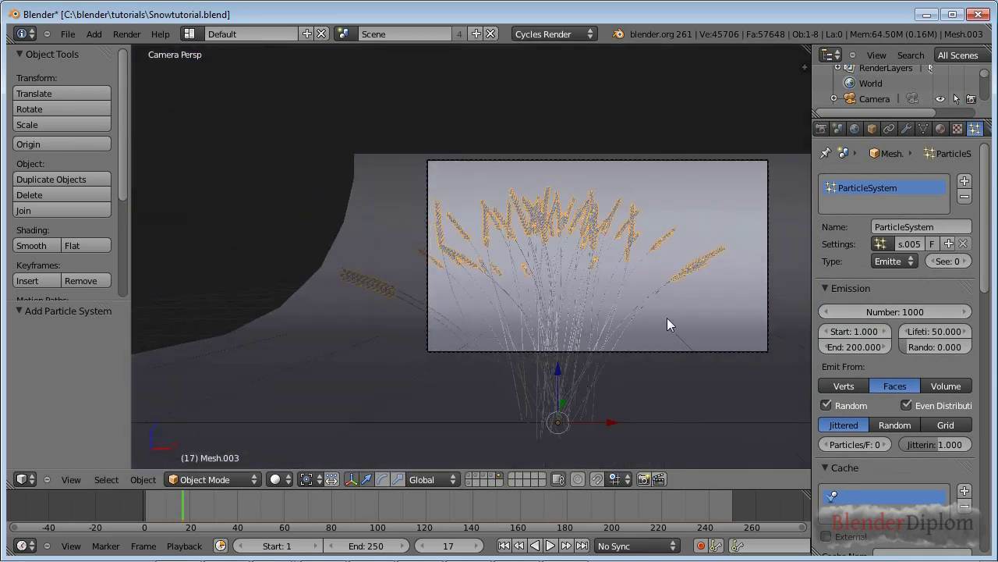
pyautogui.scroll(4, 563, 323)
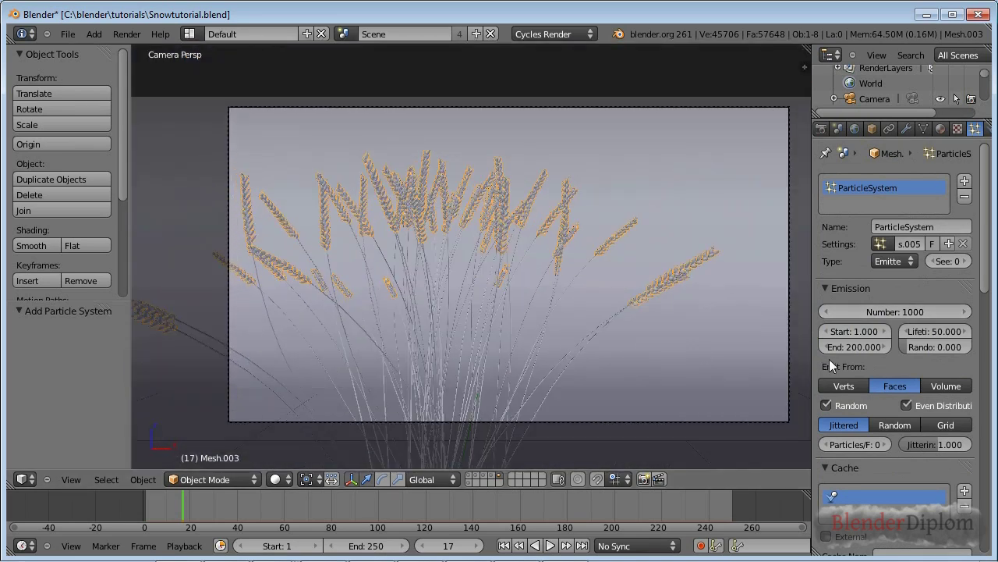
pyautogui.scroll(-7, 898, 370)
pyautogui.scroll(3, 898, 370)
pyautogui.scroll(-5, 899, 370)
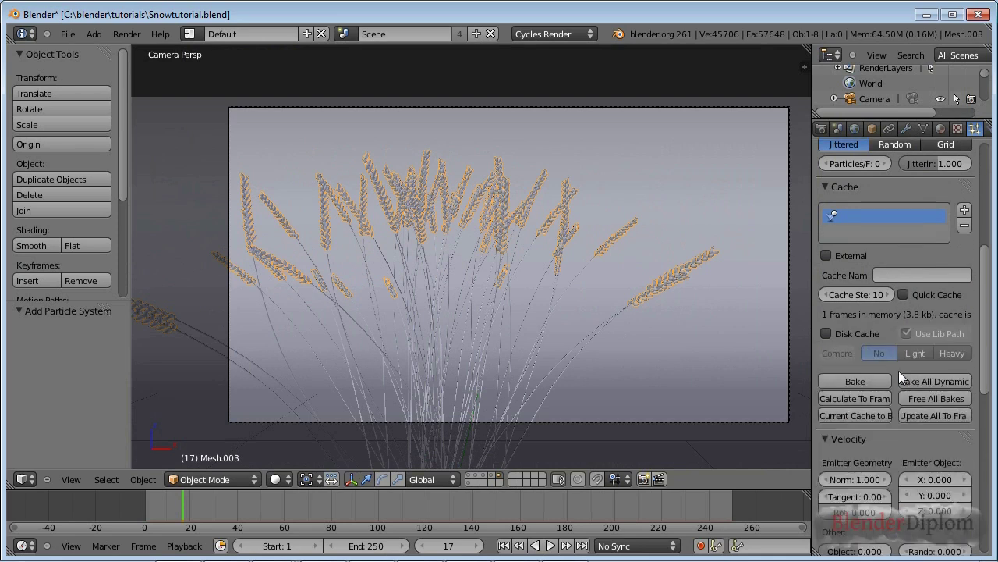
pyautogui.scroll(-10, 899, 370)
pyautogui.click(834, 242)
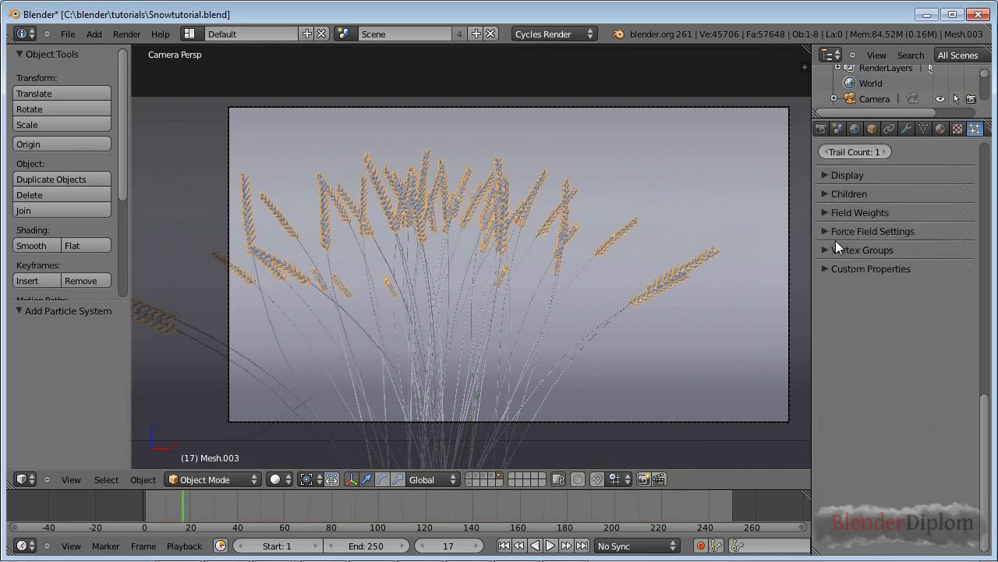
pyautogui.scroll(4, 866, 273)
pyautogui.scroll(1, 886, 304)
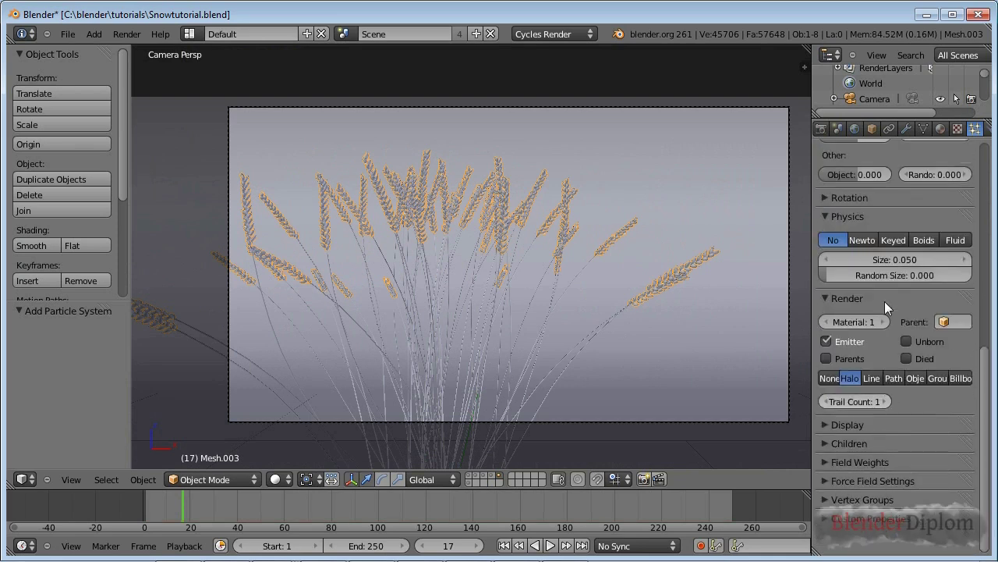
pyautogui.scroll(4, 886, 304)
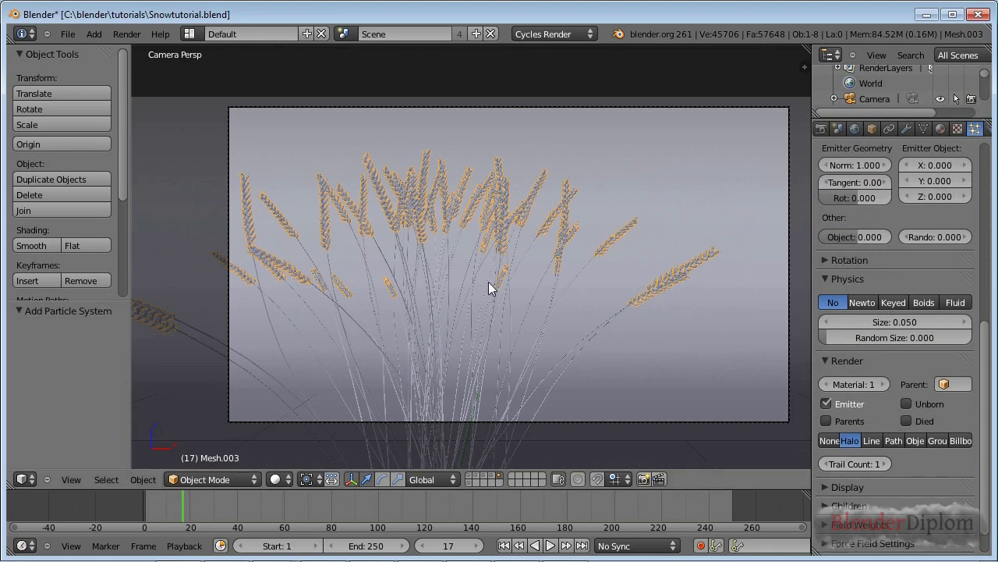
# - Switch to solid shading, deselect everything and enable Unborn particle display
pyautogui.hotkey('shift', 'z')
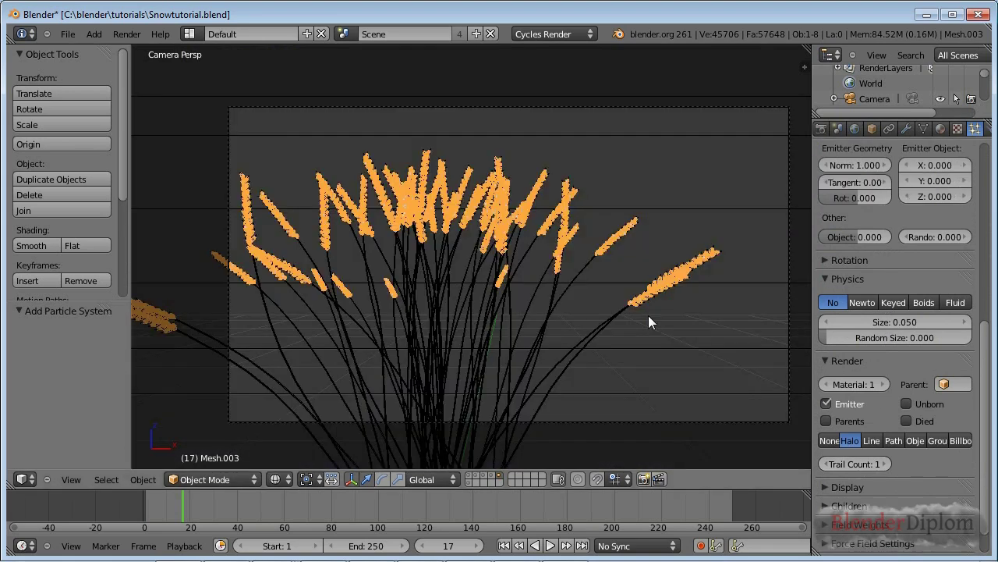
pyautogui.press('a')
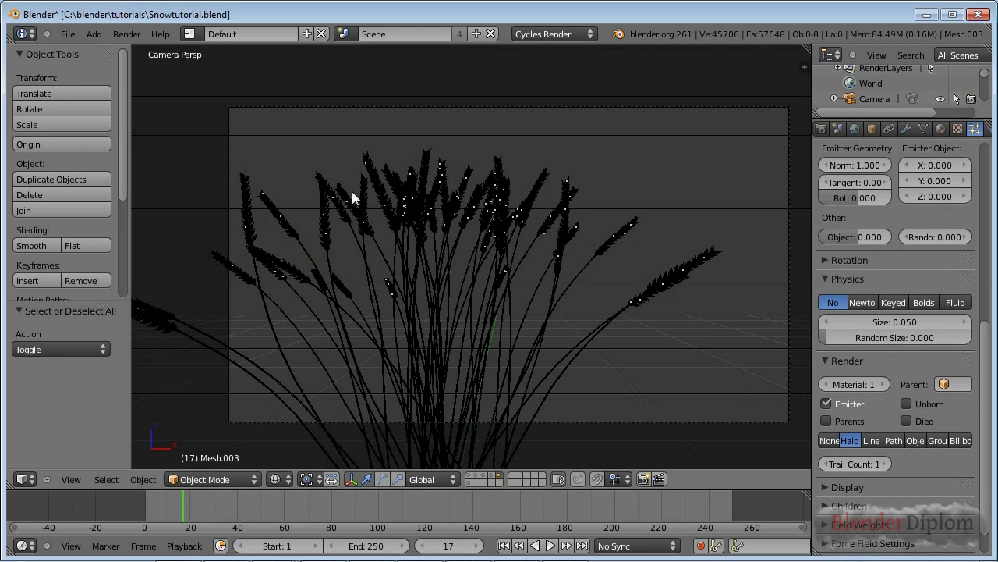
pyautogui.scroll(10, 917, 303)
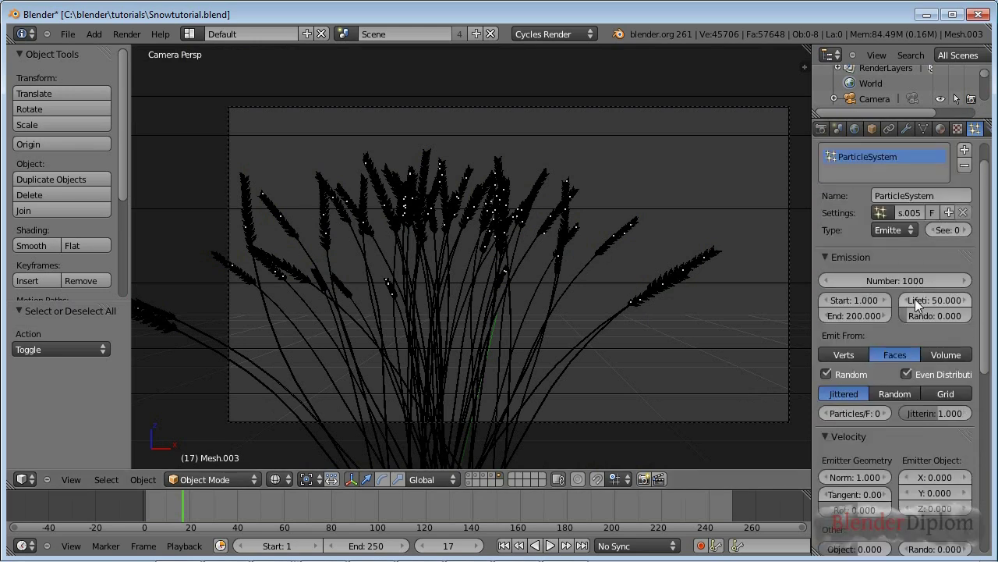
pyautogui.scroll(-10, 911, 350)
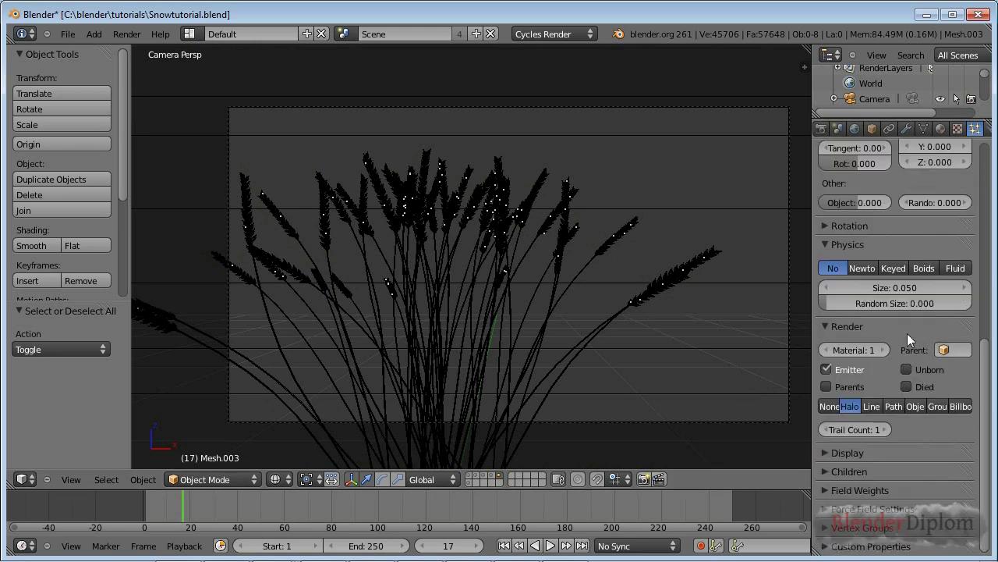
pyautogui.click(932, 369)
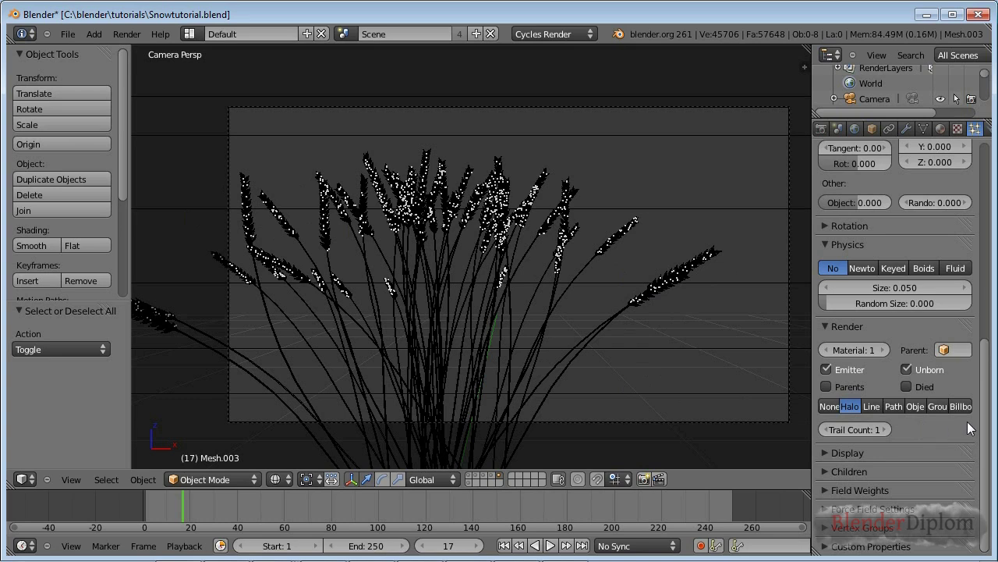
# - Render particles as Group using FrostParticles as the Dupli Group, then preview from the top view
pyautogui.click(939, 407)
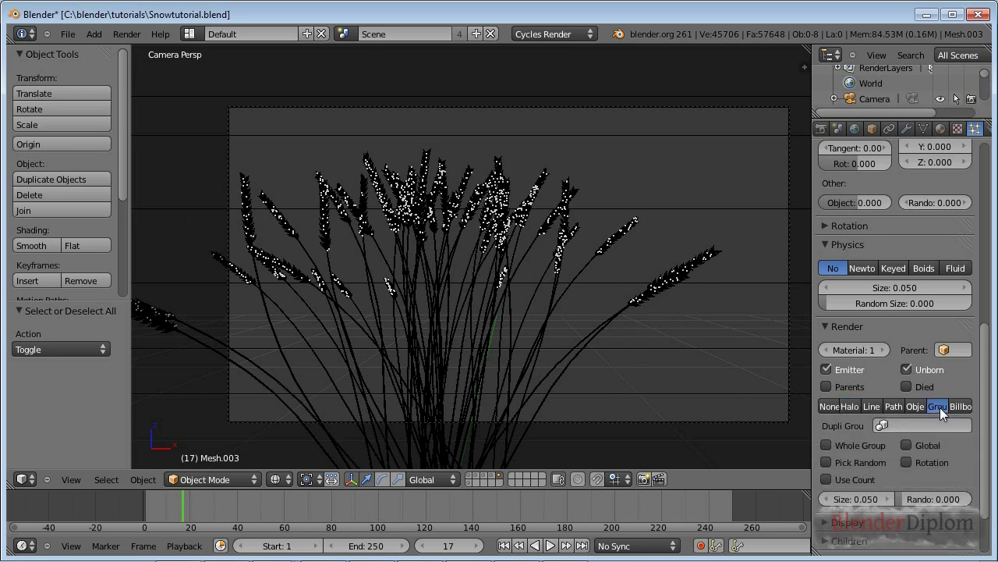
pyautogui.click(939, 425)
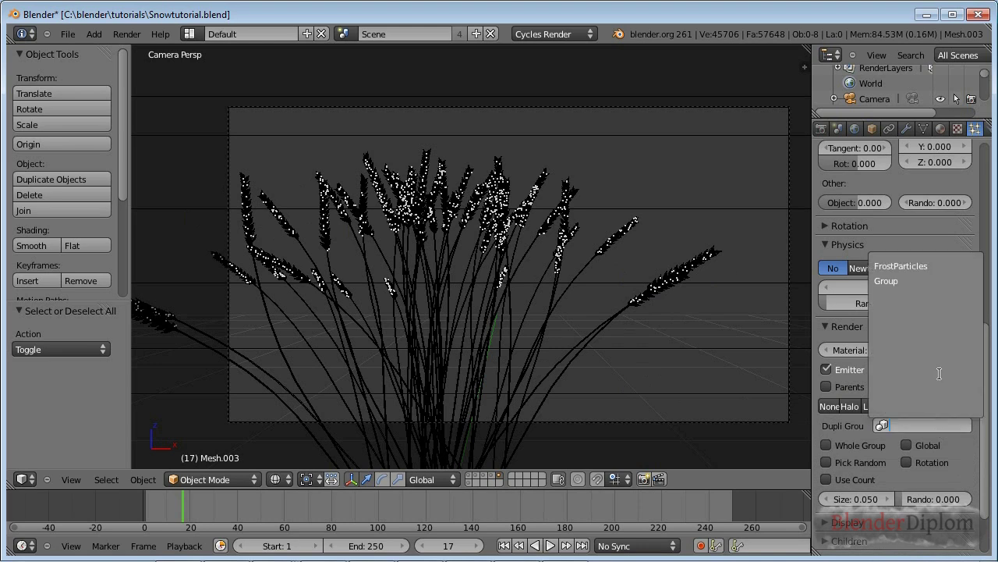
pyautogui.click(946, 265)
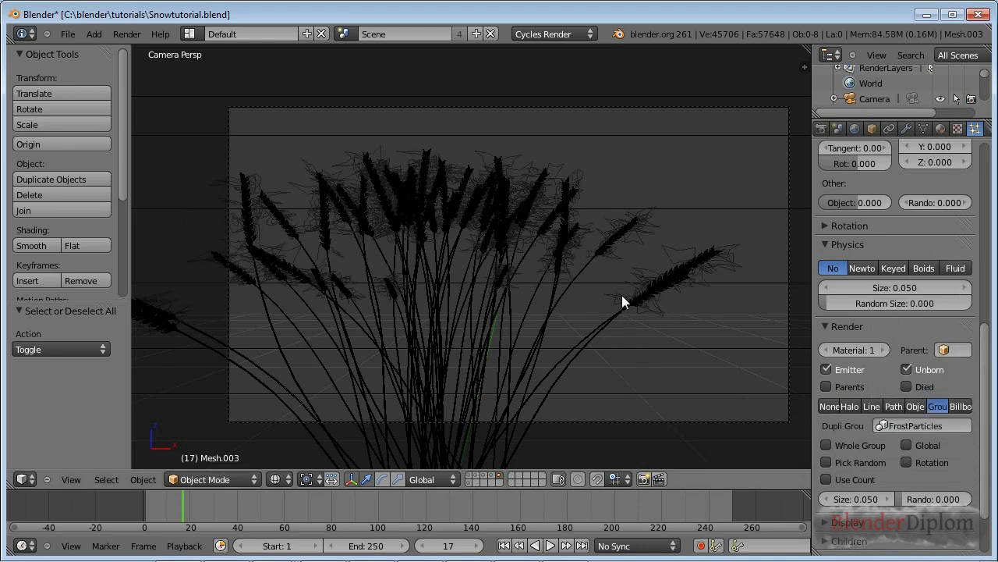
pyautogui.hotkey('shift', 'z')
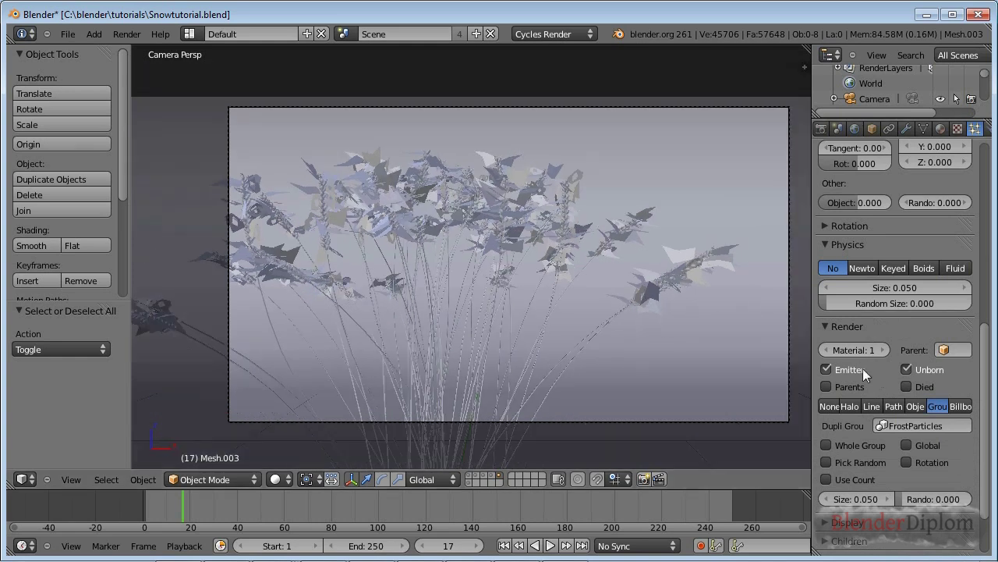
pyautogui.press('z')
pyautogui.press('KP_7')
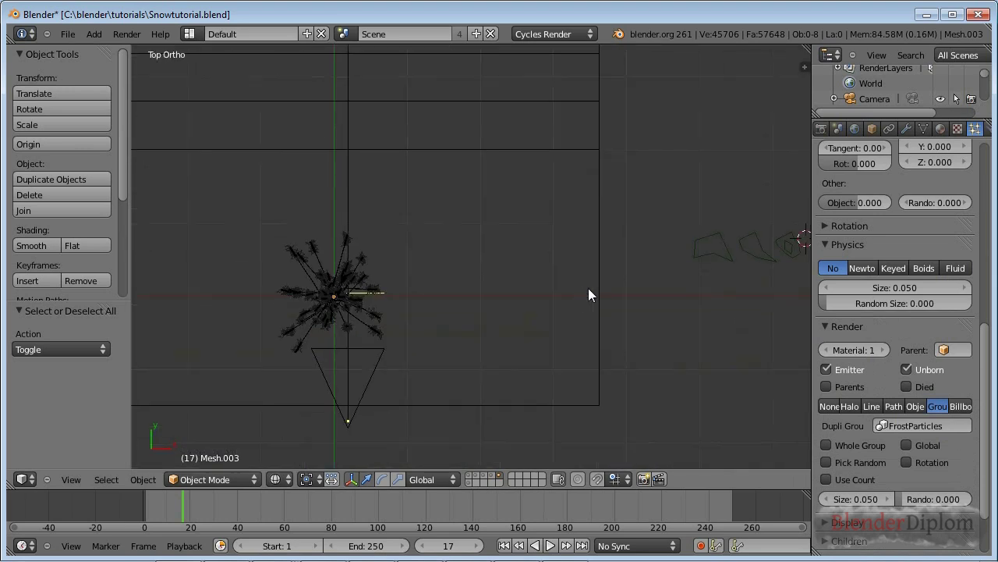
pyautogui.scroll(-1, 600, 281)
# - Box-select the three frost shapes on the right, shrink them and shift them along X
pyautogui.press('a')
pyautogui.press('a')
pyautogui.press('b')
pyautogui.moveTo(595, 209); pyautogui.dragTo(745, 306)
pyautogui.press('s')
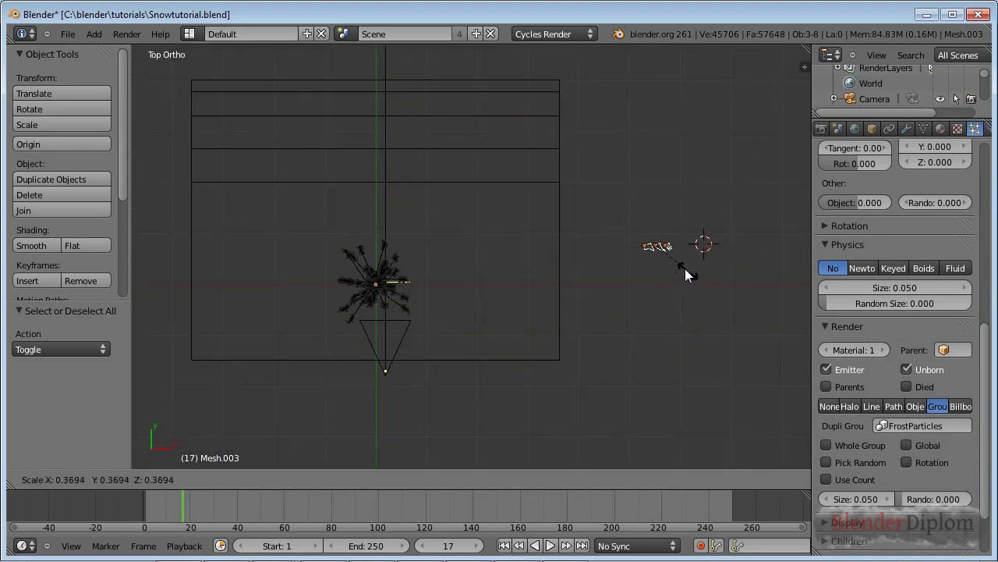
pyautogui.click(690, 266)
pyautogui.press('g')
pyautogui.press('x')
pyautogui.click(668, 248)
# - Recentre the top view and show the transform panel for the selection
pyautogui.scroll(2, 314, 349)
pyautogui.scroll(3, 400, 344)
pyautogui.scroll(-5, 457, 355)
pyautogui.keyDown('shift'); pyautogui.moveTo(687, 360); pyautogui.dragTo(607, 364, button='middle'); pyautogui.keyUp('shift')
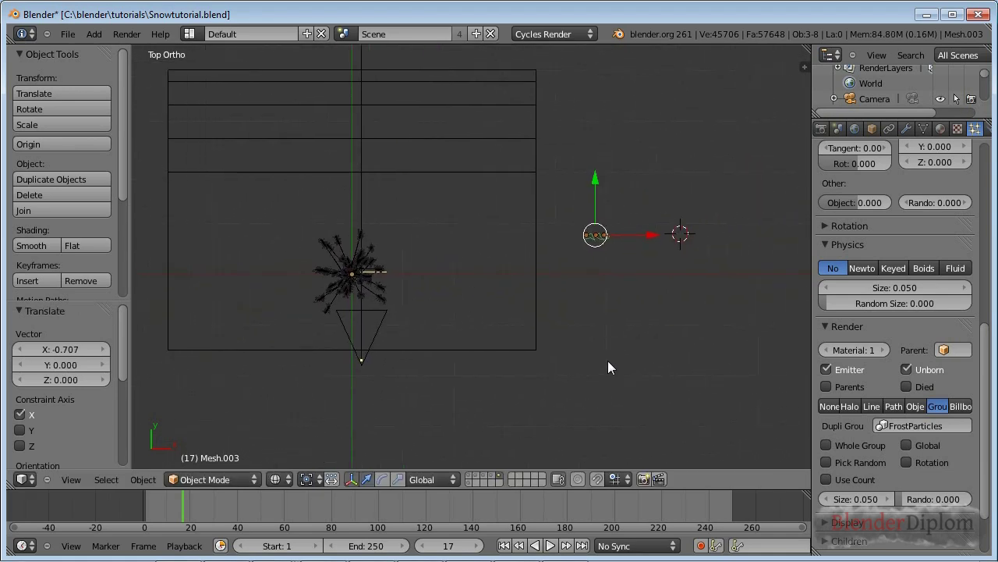
pyautogui.scroll(2, 554, 372)
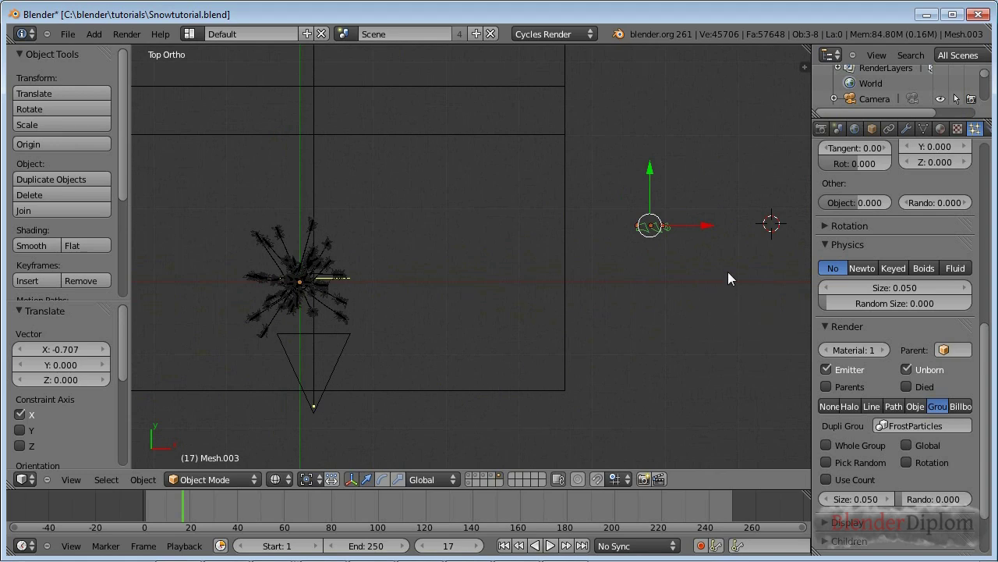
pyautogui.press('n')
pyautogui.scroll(5, 751, 282)
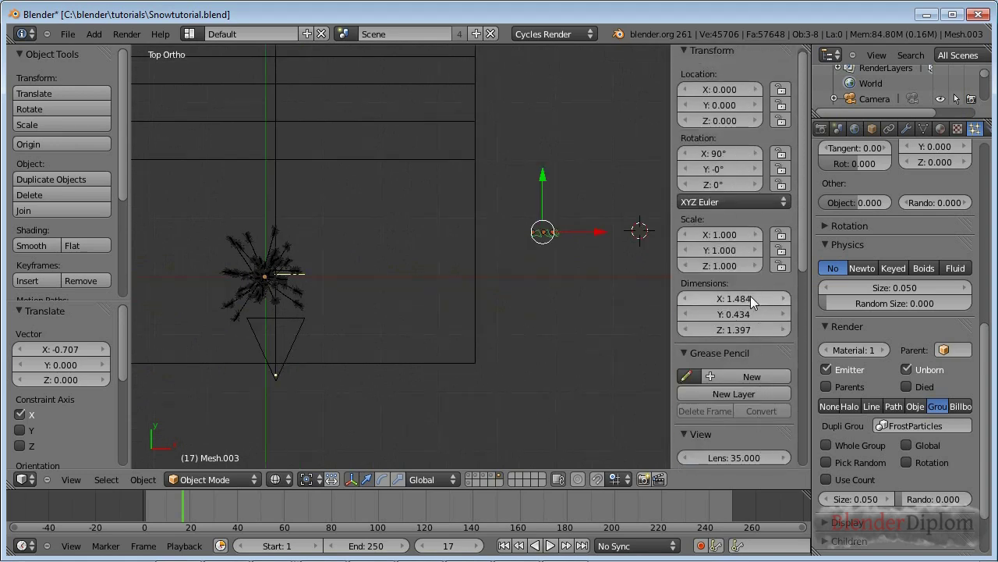
pyautogui.press('s')
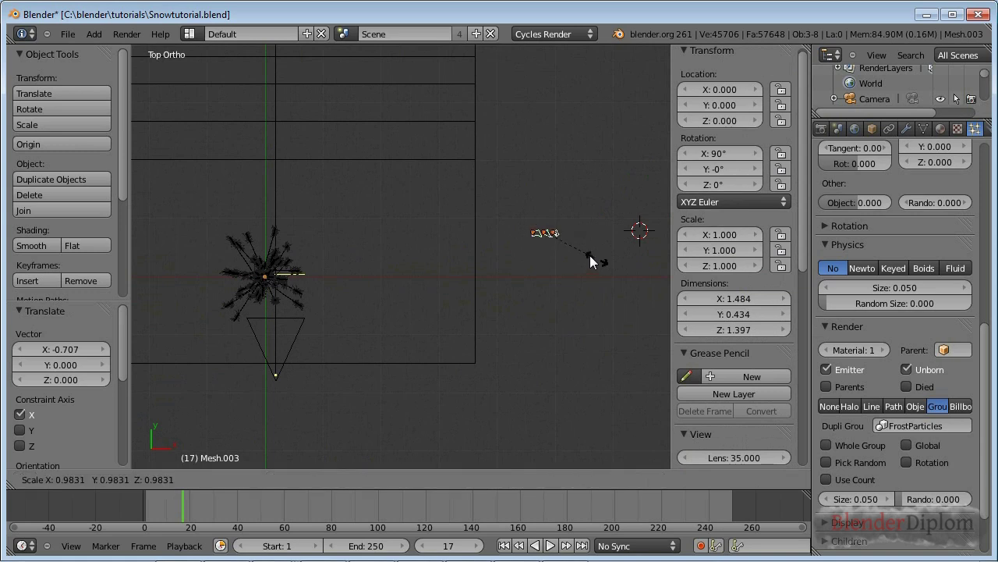
pyautogui.press('Escape')
# - Apply scale to the three small frost planes and move them left along X
pyautogui.rightClick(555, 234)
pyautogui.scroll(2, 584, 293)
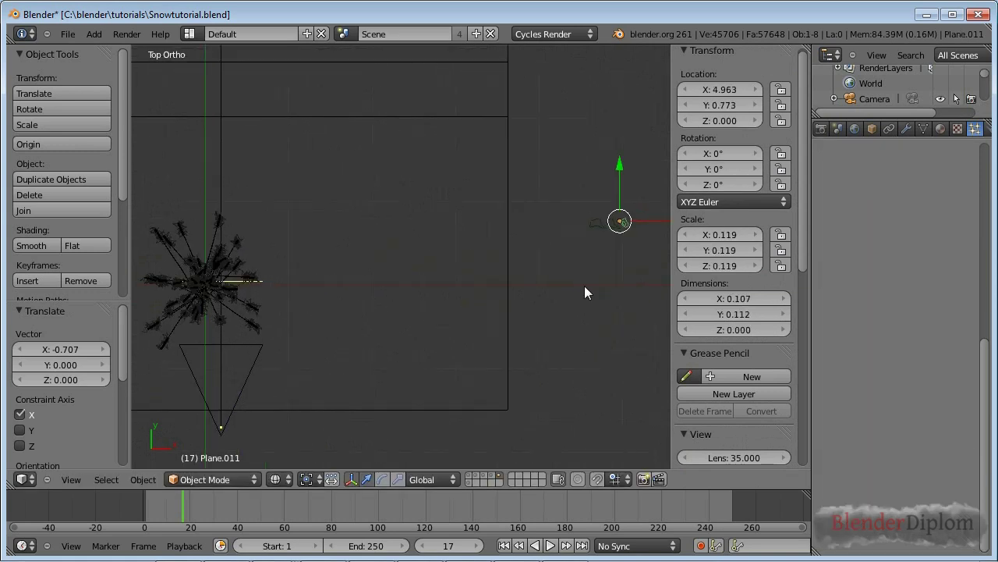
pyautogui.scroll(-1, 584, 293)
pyautogui.press('a')
pyautogui.press('b')
pyautogui.moveTo(523, 185); pyautogui.dragTo(600, 254)
pyautogui.hotkey('ctrl', 'a')
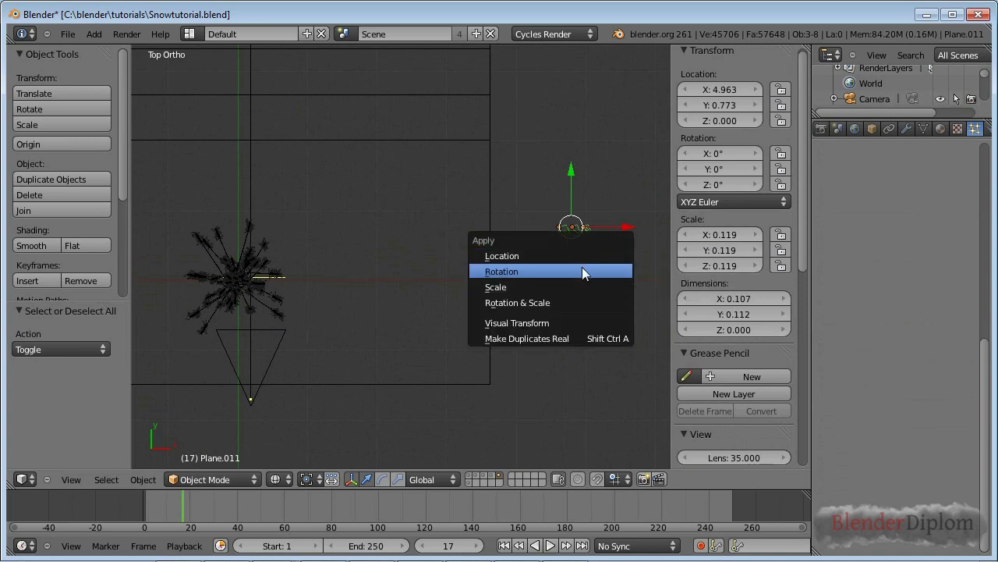
pyautogui.click(559, 287)
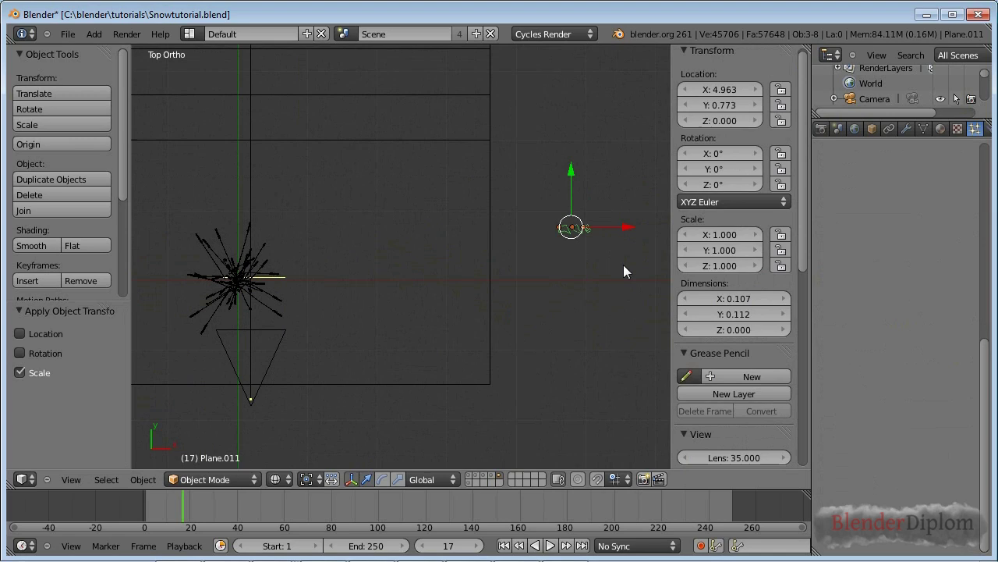
pyautogui.moveTo(622, 225); pyautogui.dragTo(582, 230)
pyautogui.rightClick(522, 228)
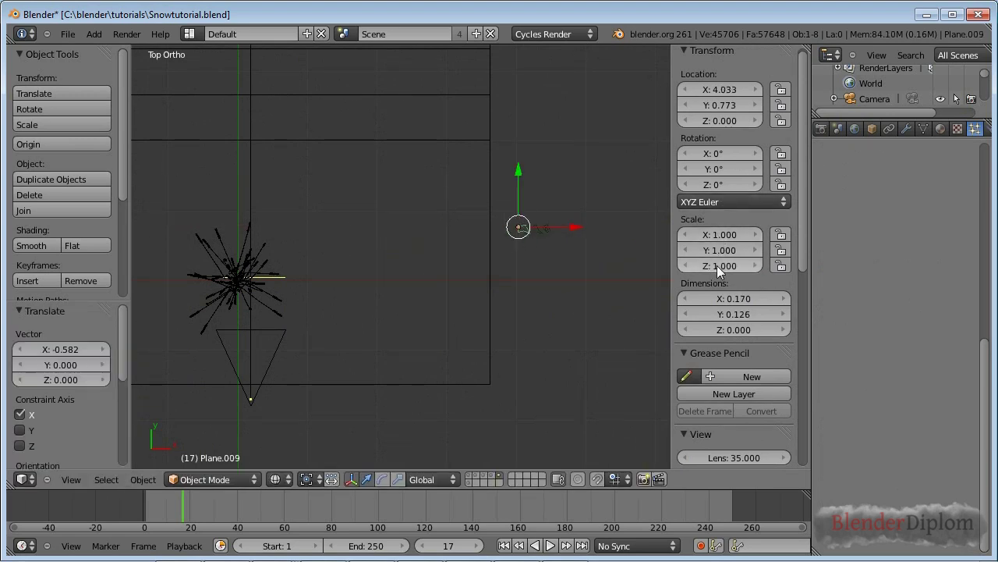
# - From the camera view, select the wheat heads and set their frost particle size to 0.100
pyautogui.press('KP_0')
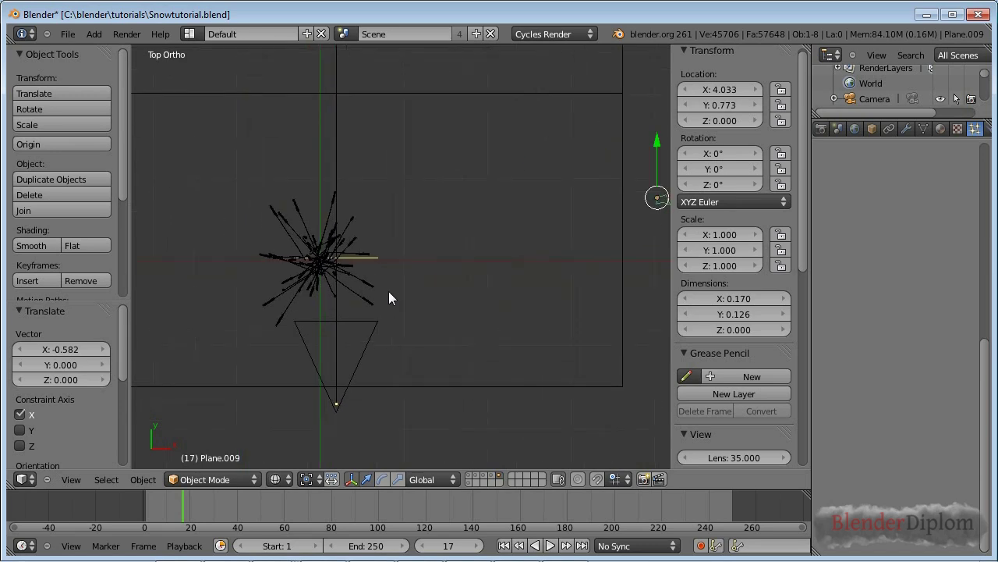
pyautogui.press('z')
pyautogui.scroll(5, 371, 304)
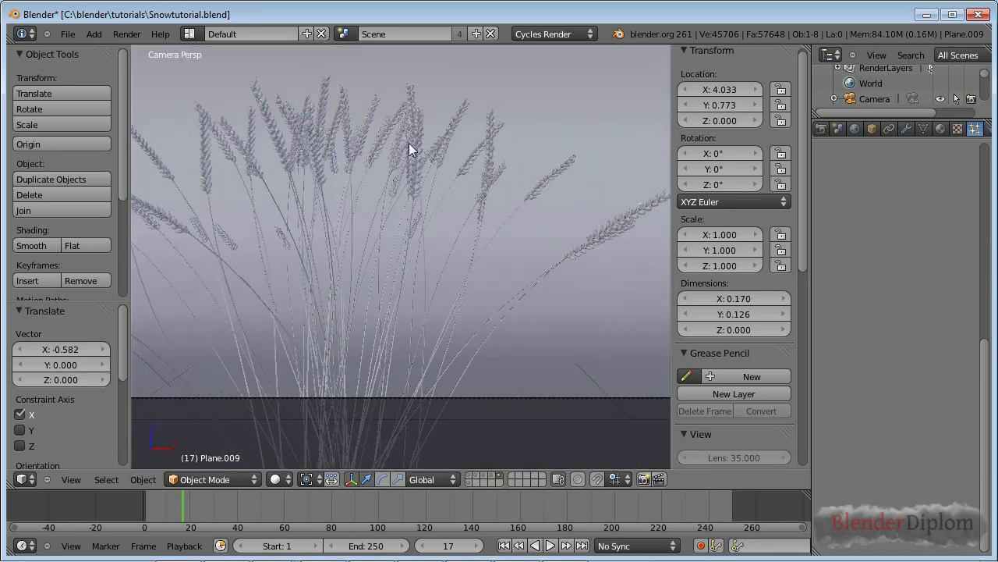
pyautogui.rightClick(409, 143)
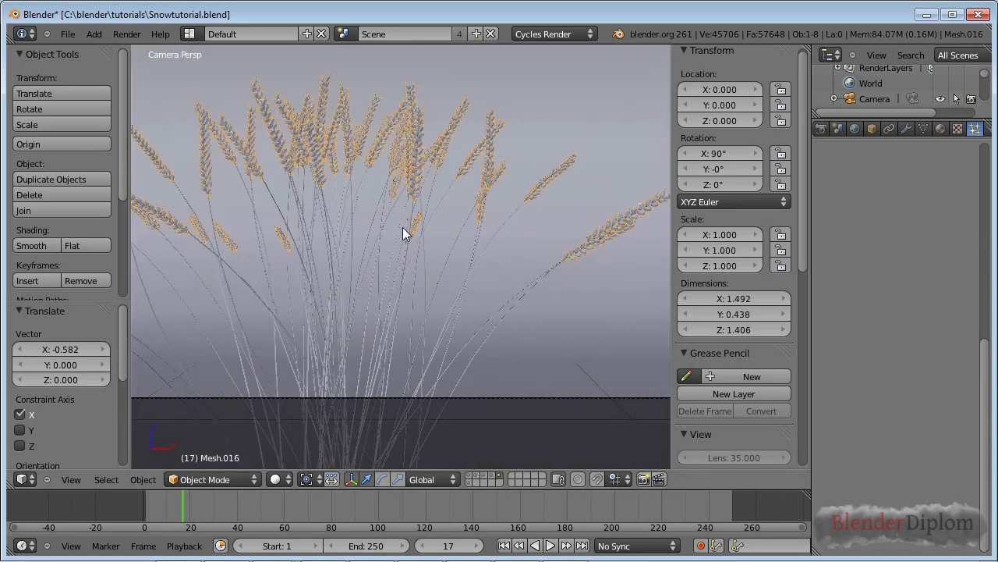
pyautogui.press('z')
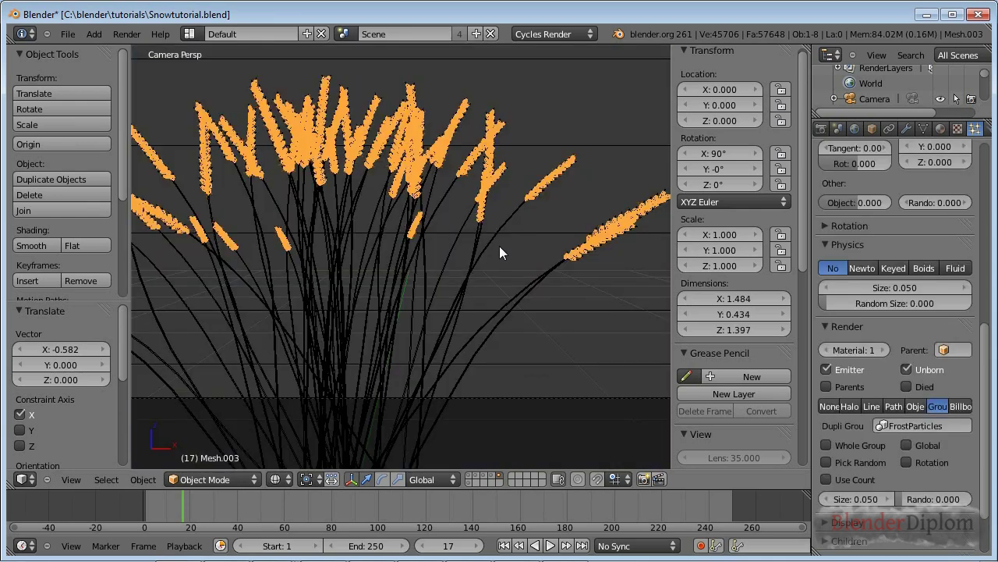
pyautogui.scroll(4, 502, 248)
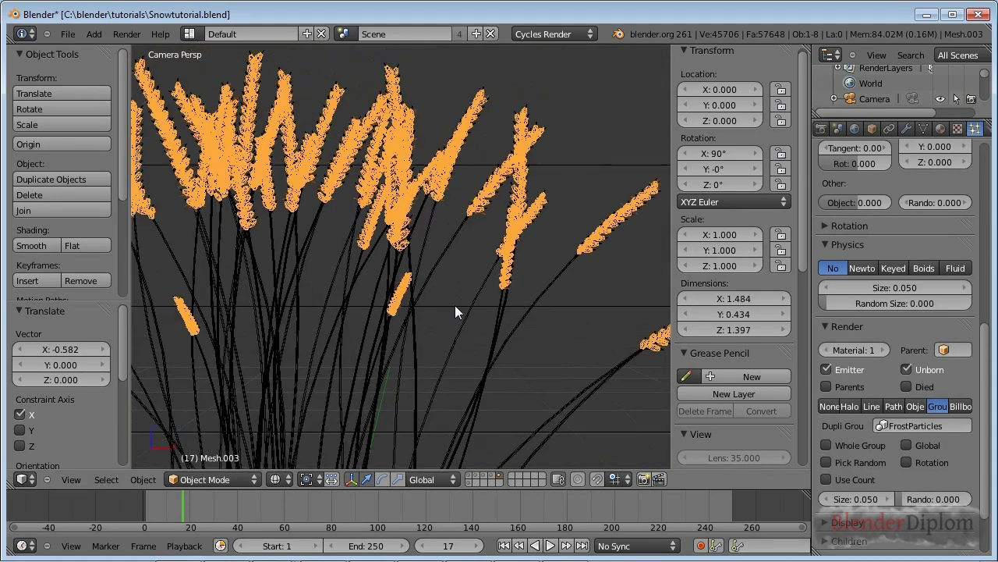
pyautogui.scroll(2, 454, 305)
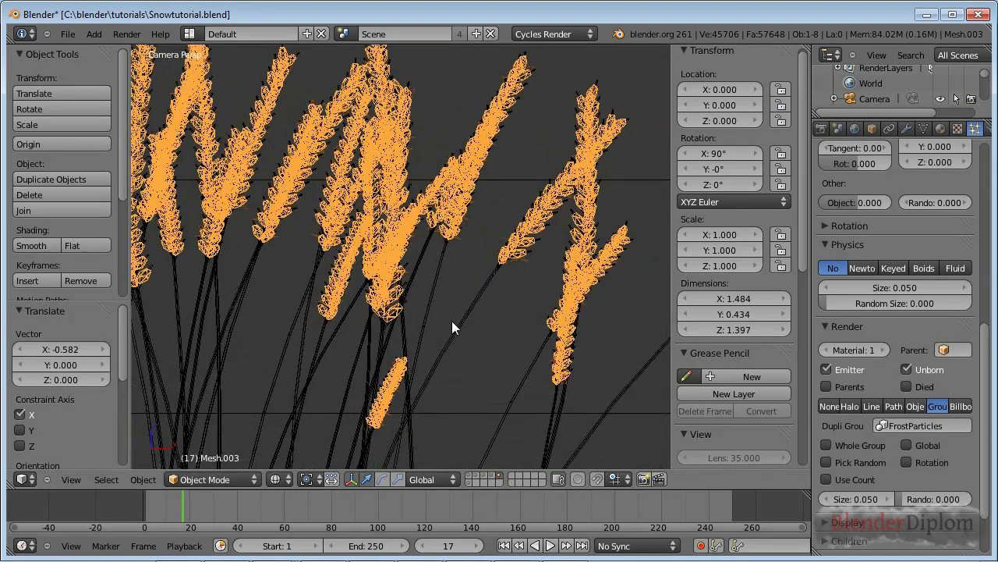
pyautogui.scroll(2, 452, 321)
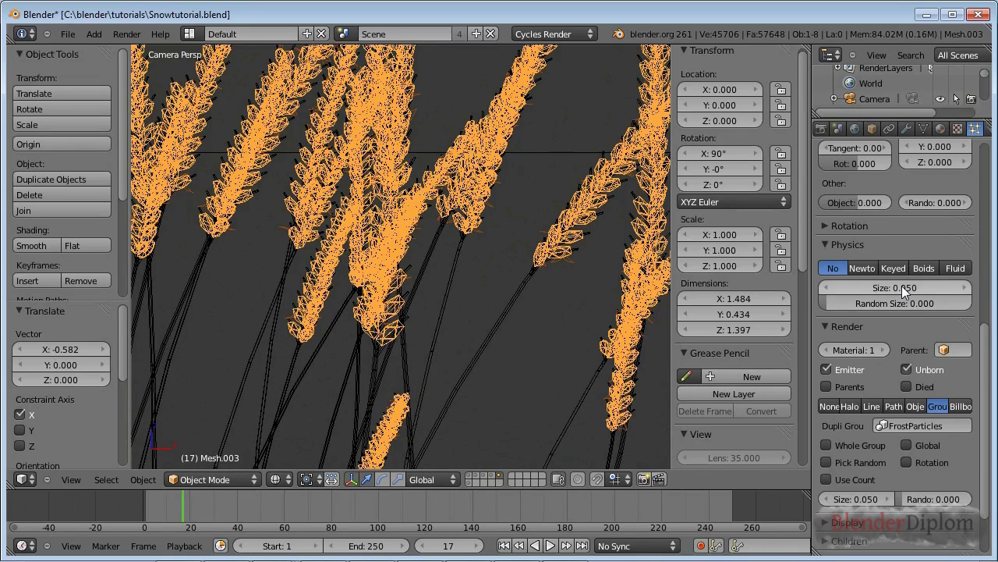
pyautogui.moveTo(901, 285)
pyautogui.mouseDown()
pyautogui.moveTo(932, 285)
pyautogui.moveTo(902, 285)
pyautogui.mouseUp()
# - Set the wheat heads' frost particle size to 0.080 and emission number to 10020
pyautogui.press('z')
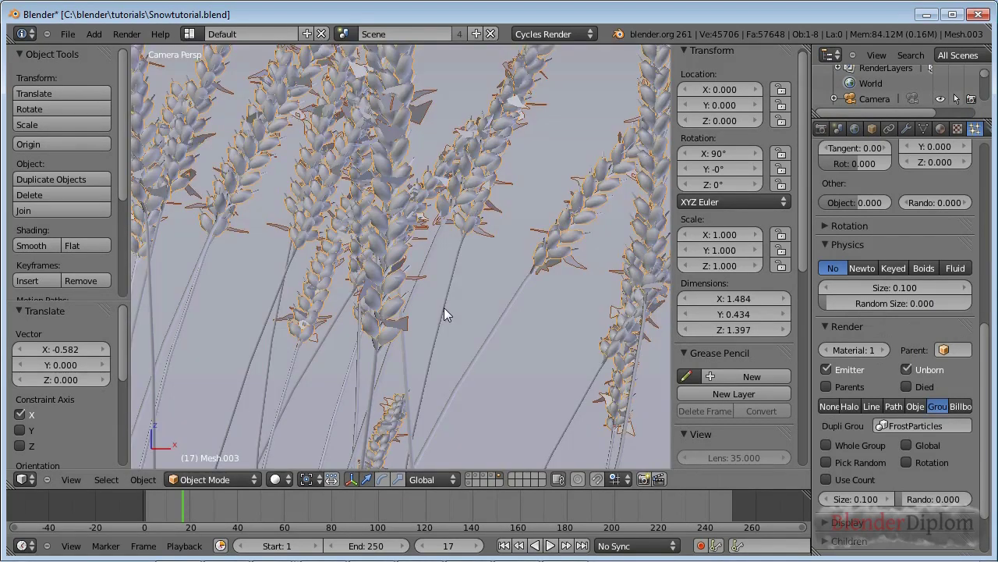
pyautogui.click(897, 285)
pyautogui.write('.08')
pyautogui.press('Return')
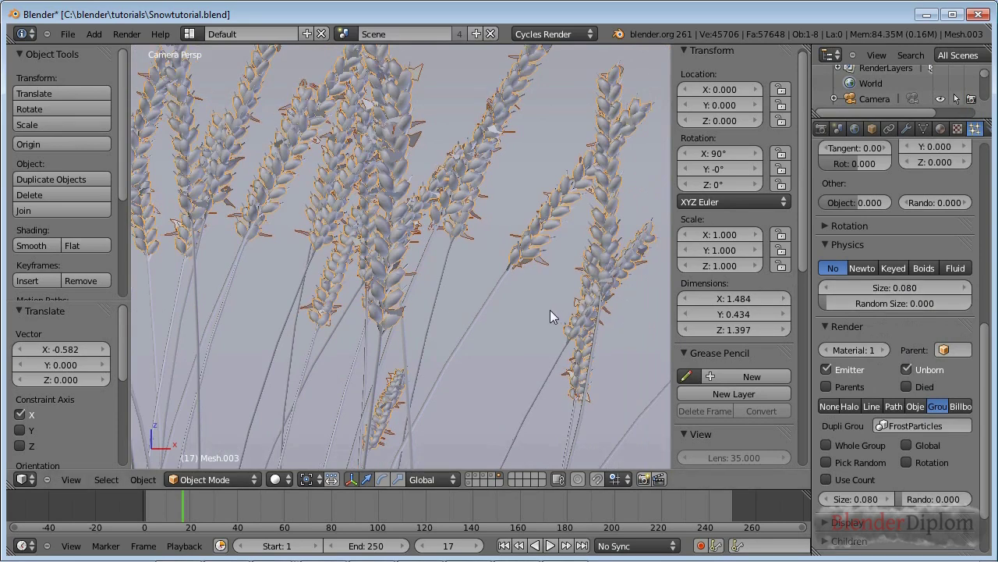
pyautogui.scroll(-3, 550, 310)
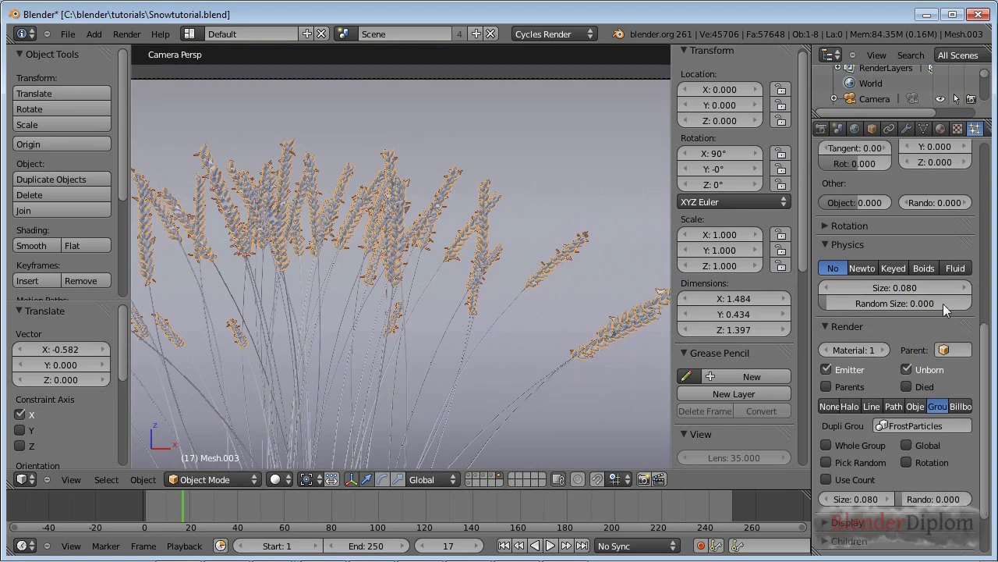
pyautogui.scroll(10, 943, 304)
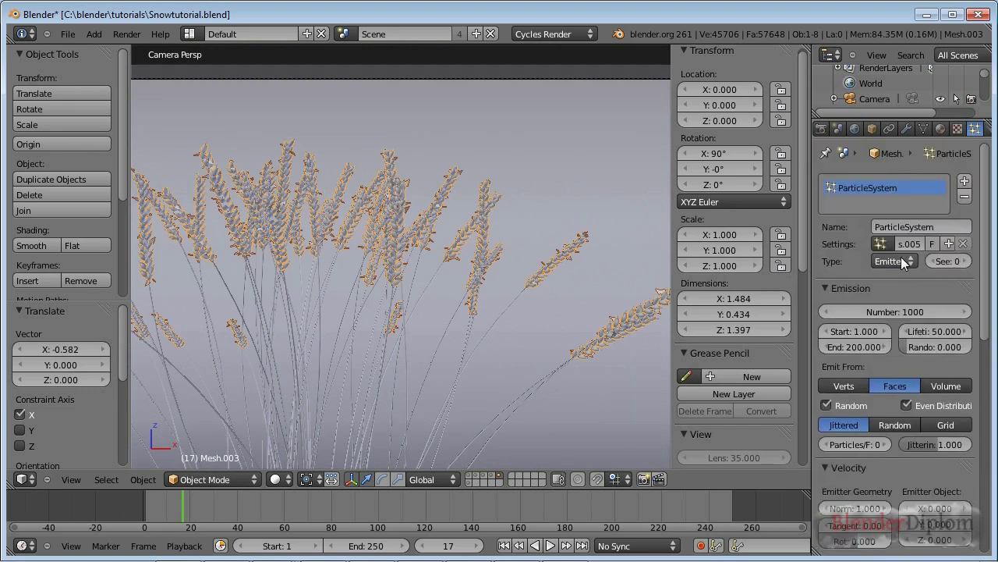
pyautogui.click(931, 308)
pyautogui.write('1002')
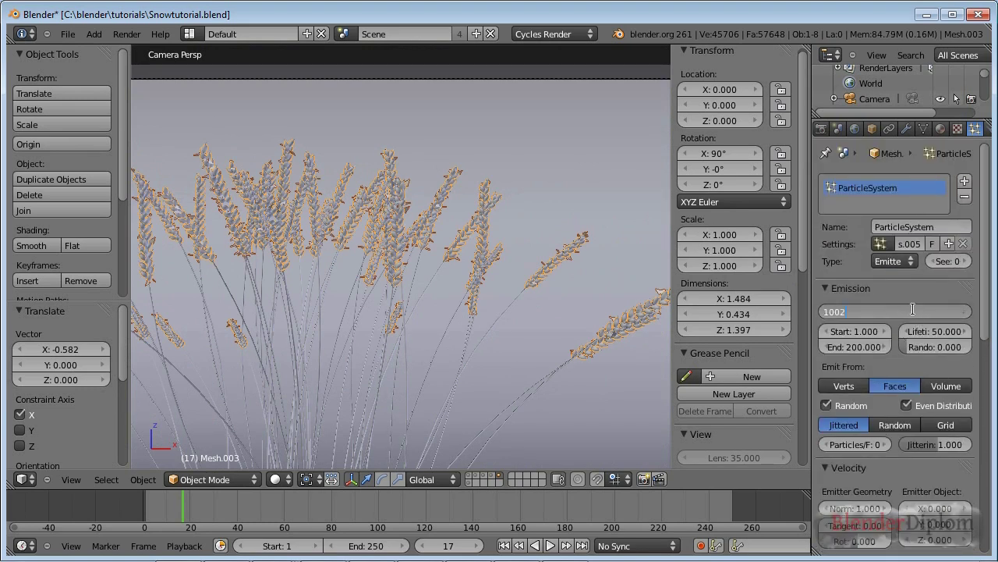
pyautogui.write('0')
pyautogui.press('Return')
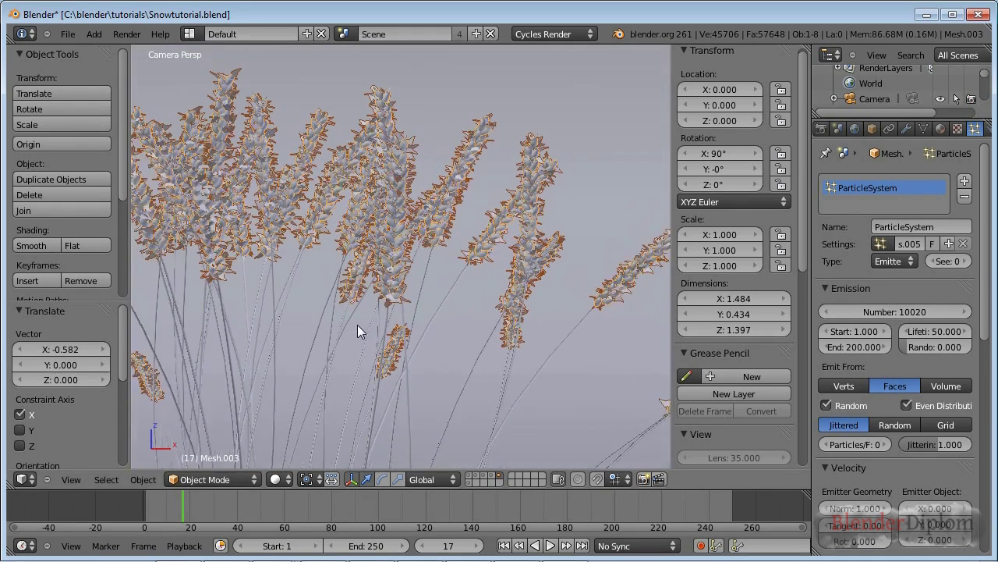
# - Toggle the frost particle system's visibility in the wheat heads' modifier stack
pyautogui.scroll(-1, 357, 325)
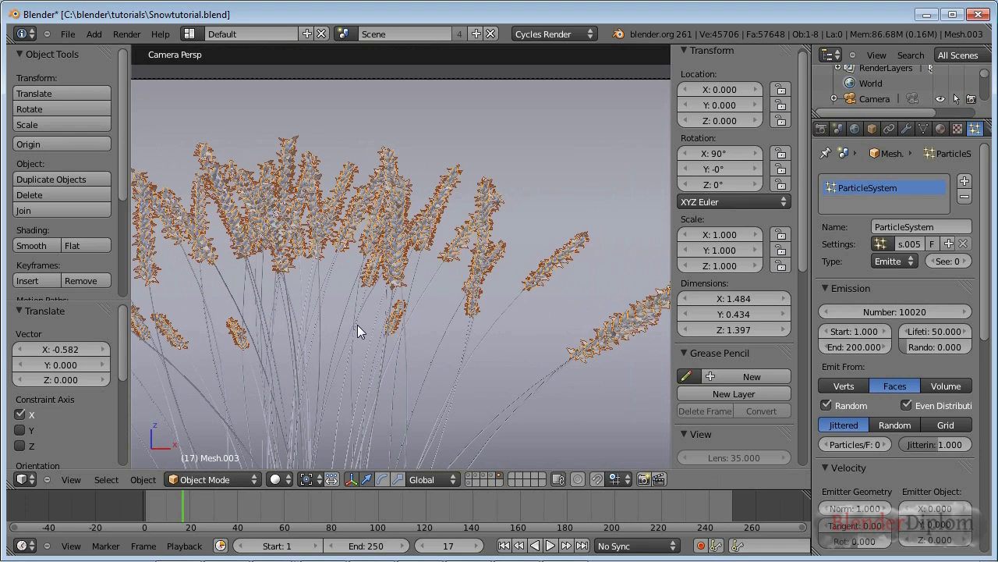
pyautogui.scroll(-2, 358, 325)
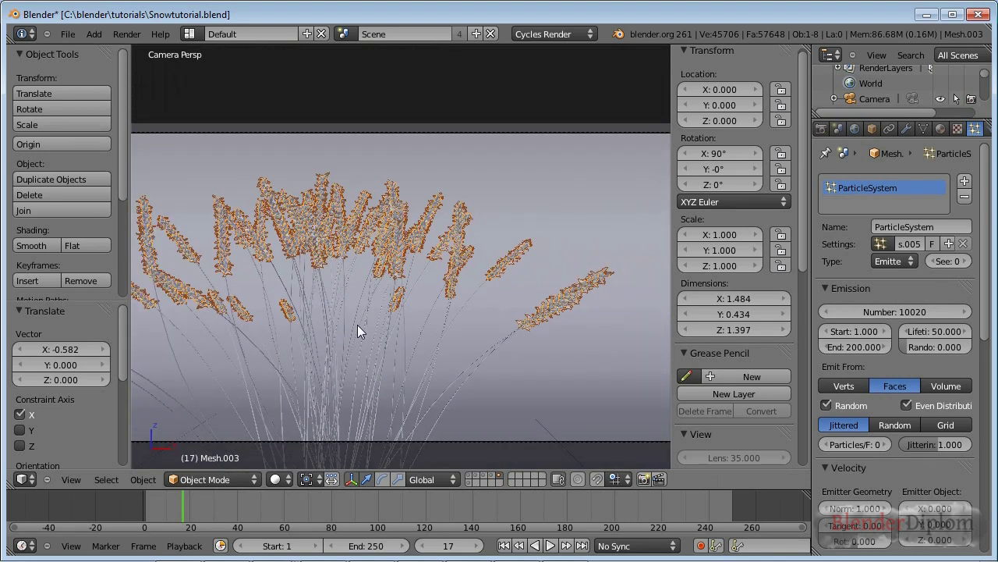
pyautogui.press('z')
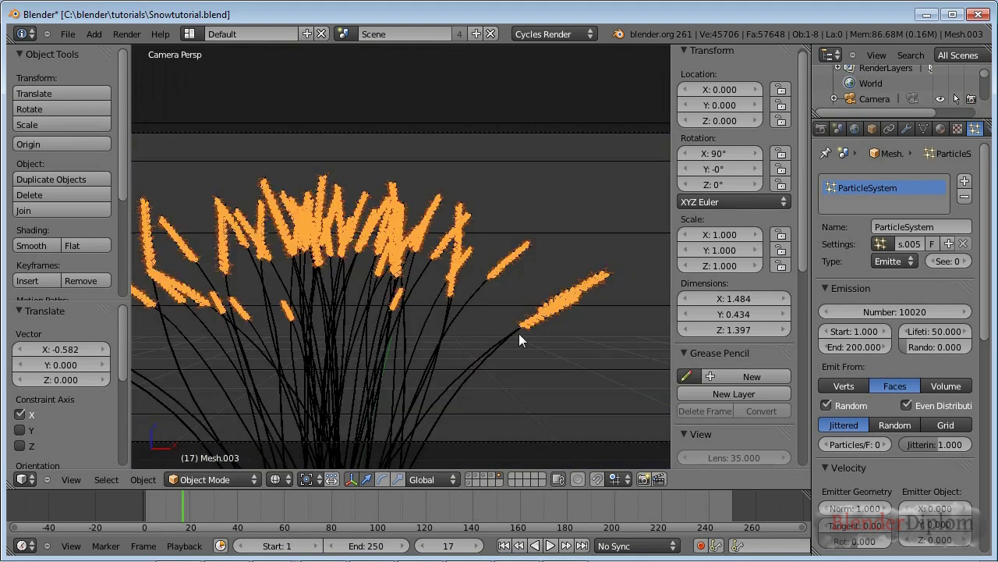
pyautogui.click(906, 129)
pyautogui.click(886, 227)
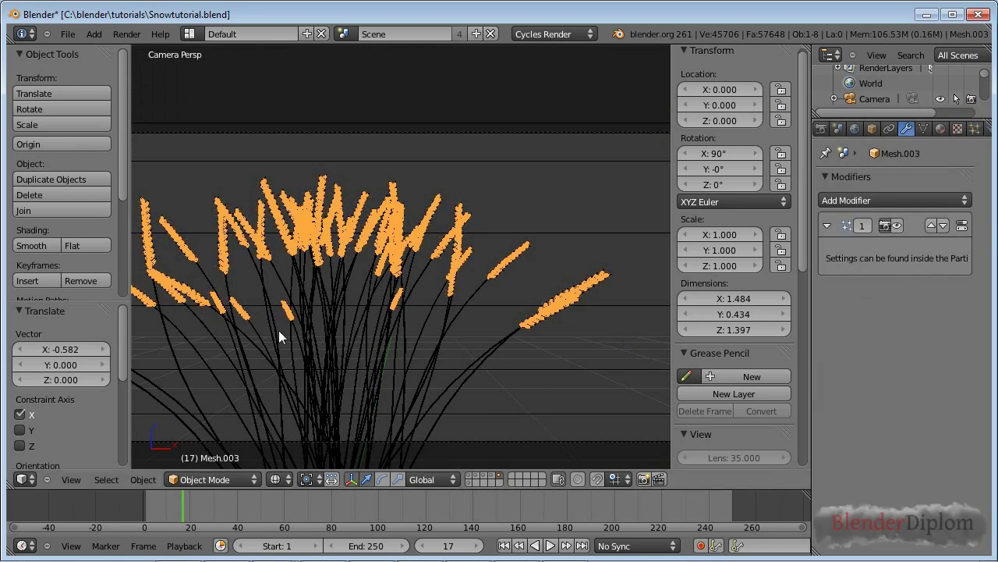
# - Add a level 1 Subdivision Surface to Mesh.003 with render subdivisions 1, then select the stems
pyautogui.press('z')
pyautogui.moveTo(279, 330); pyautogui.dragTo(407, 285, button='middle')
pyautogui.moveTo(268, 178); pyautogui.dragTo(229, 279, button='middle')
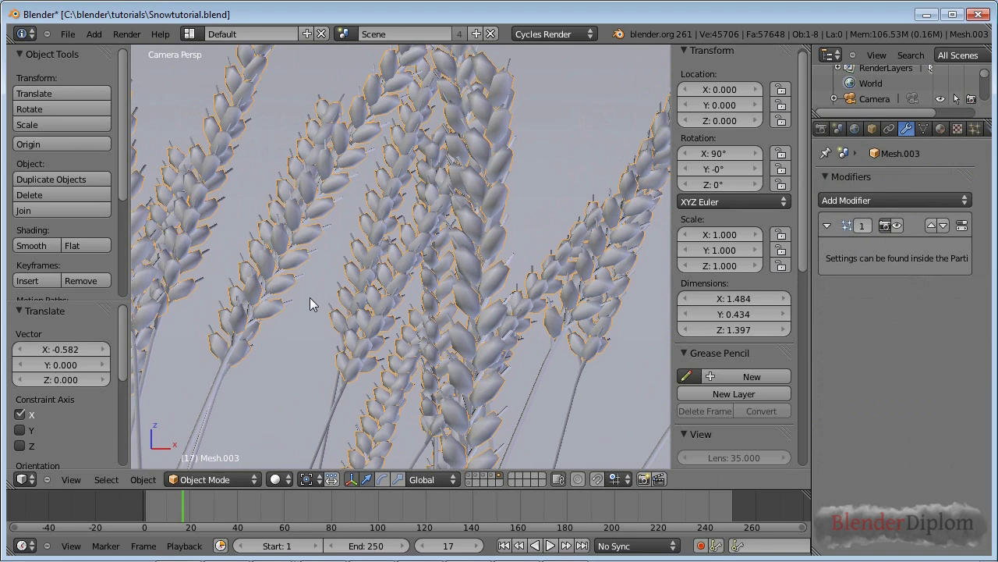
pyautogui.hotkey('ctrl', '1')
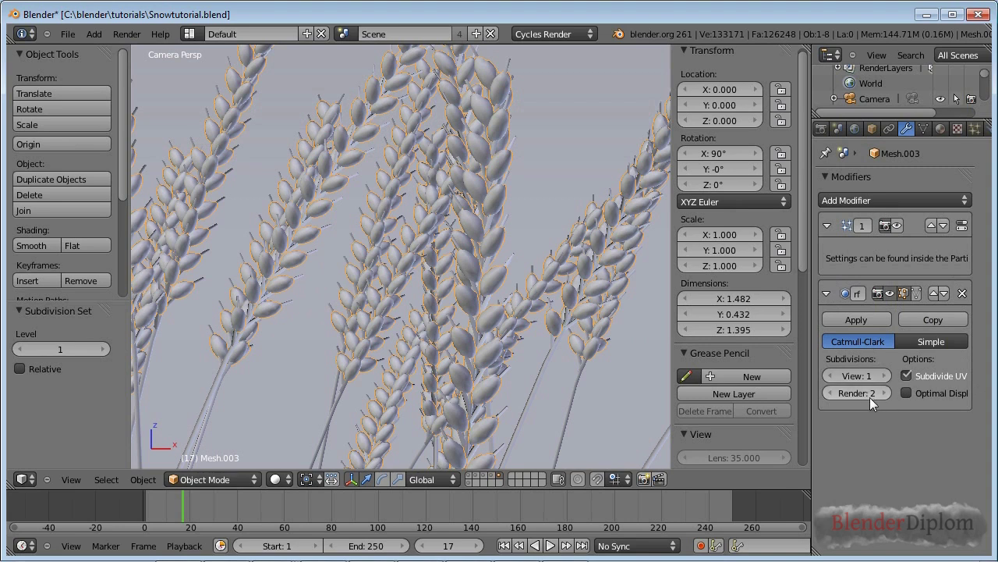
pyautogui.click(832, 394)
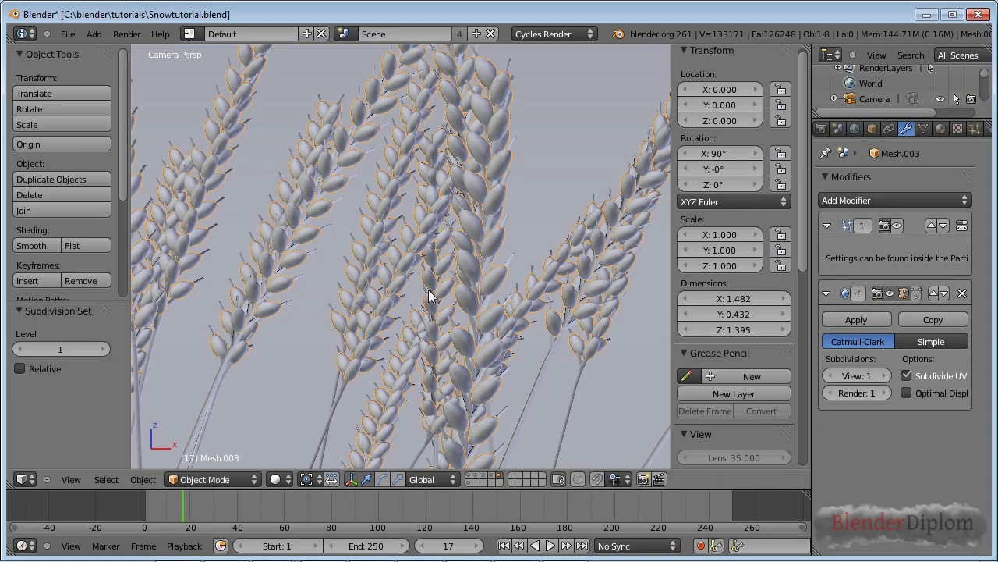
pyautogui.scroll(-8, 428, 295)
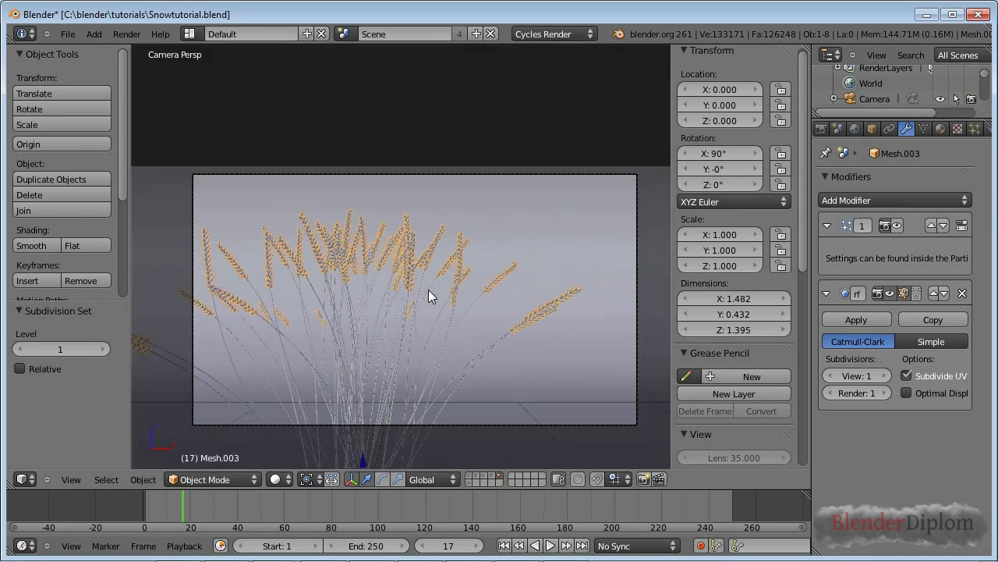
pyautogui.rightClick(392, 337)
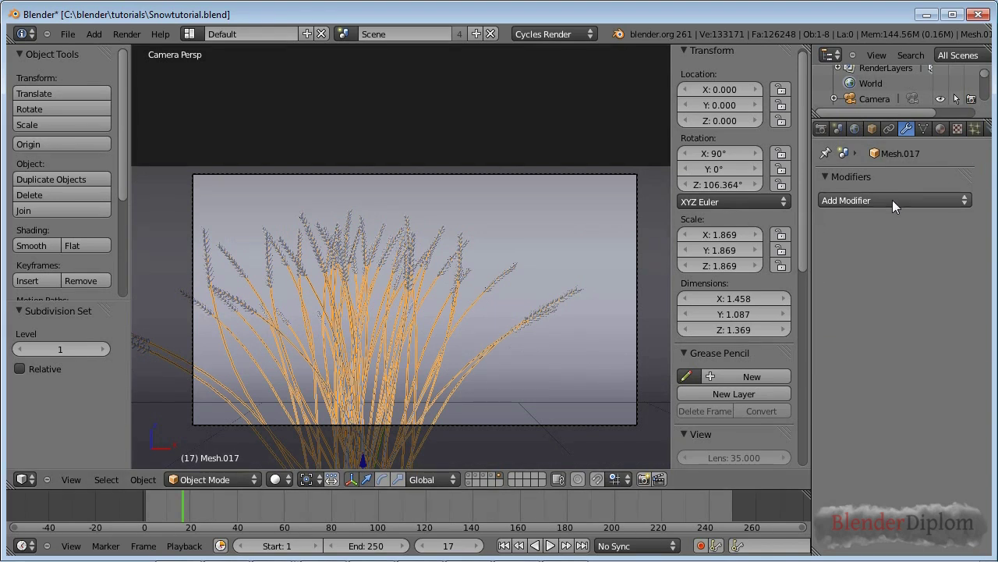
pyautogui.click(941, 129)
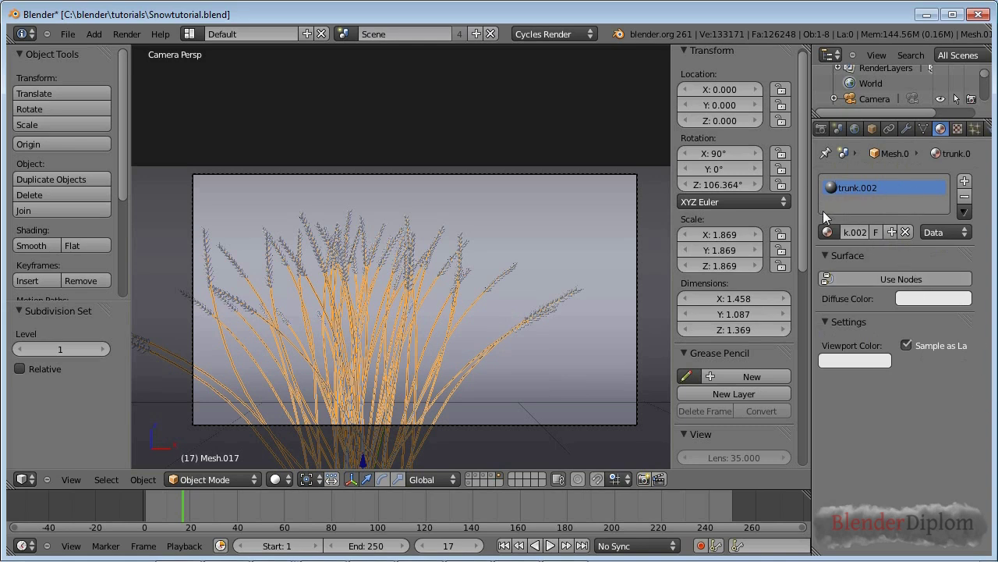
# - Enable nodes on trunk.002 and make it a brown Translucent BSDF (R 0.227, G 0.155, B 0.063)
pyautogui.click(878, 278)
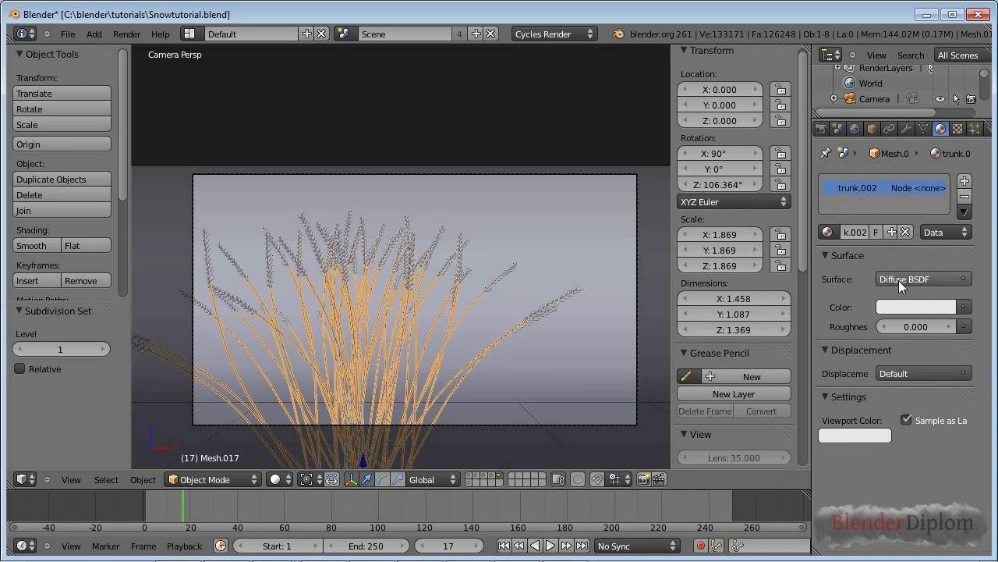
pyautogui.click(900, 277)
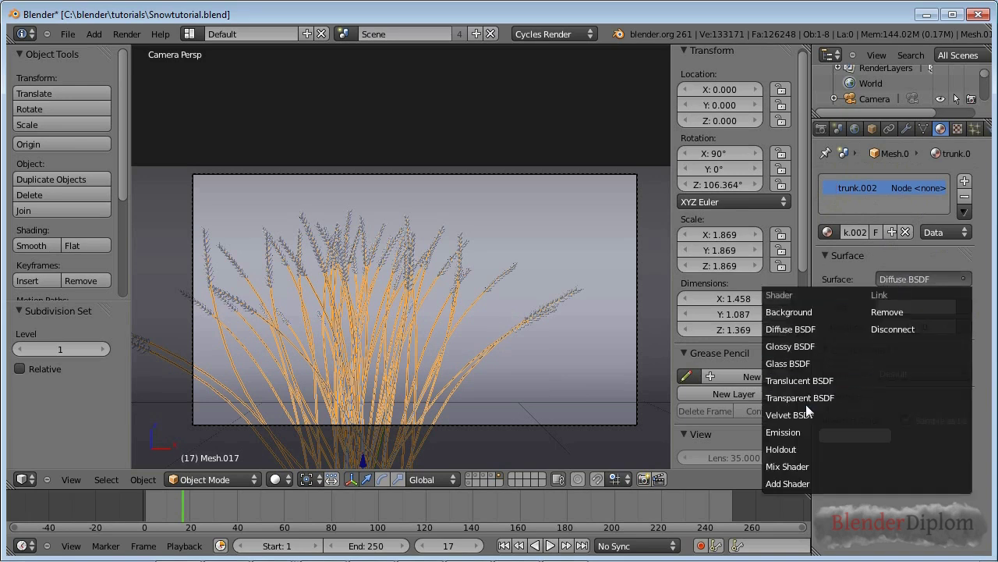
pyautogui.click(814, 382)
pyautogui.click(903, 308)
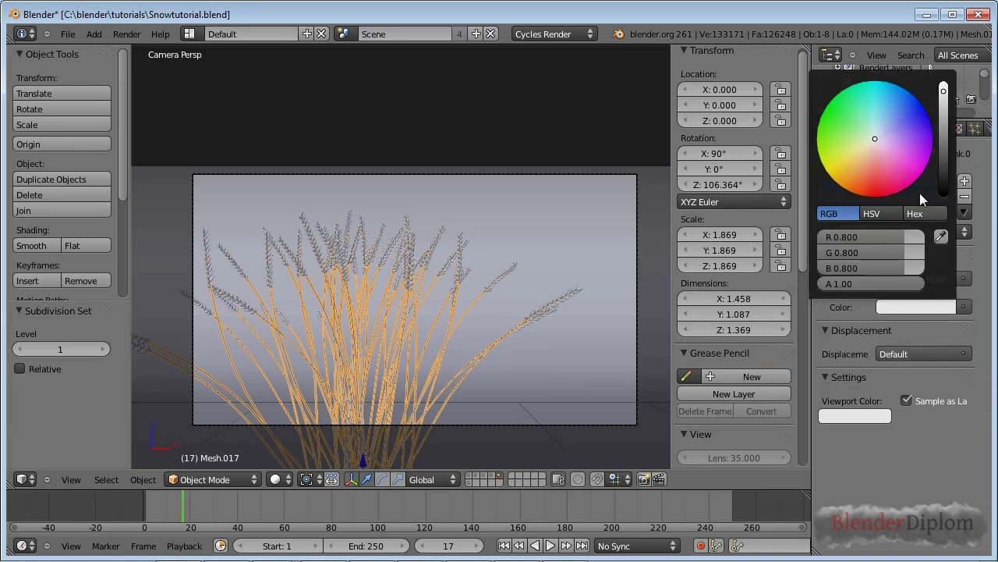
pyautogui.click(940, 137)
pyautogui.click(851, 173)
pyautogui.moveTo(945, 147); pyautogui.dragTo(946, 121)
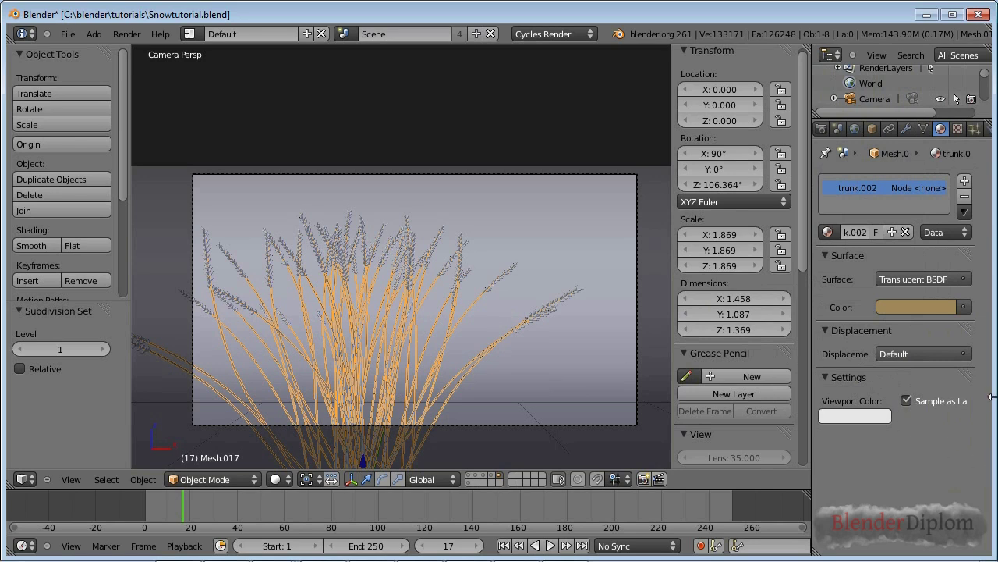
# - Enable nodes on the leaves material and give its Diffuse BSDF a tan colour
pyautogui.rightClick(431, 233)
pyautogui.click(877, 279)
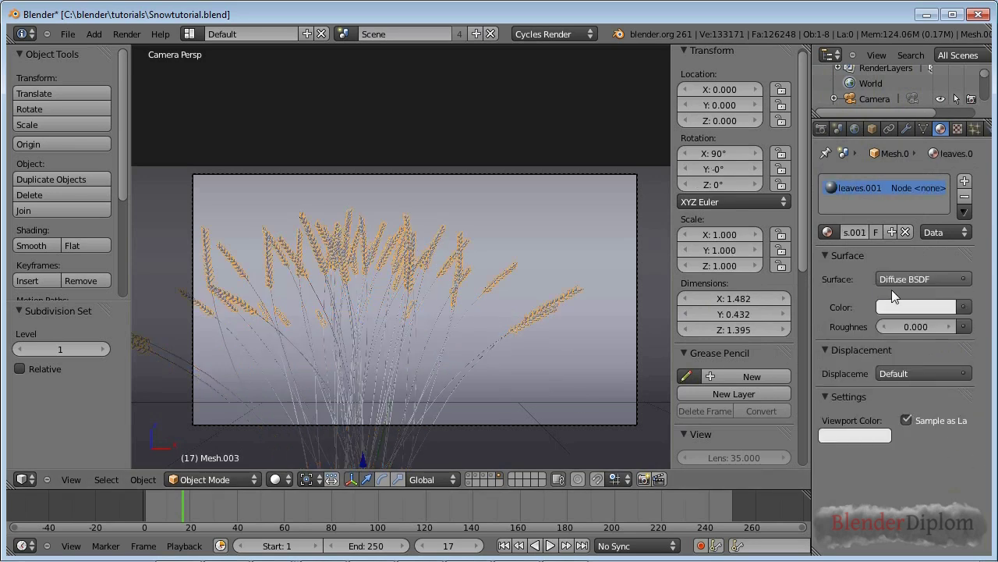
pyautogui.click(911, 278)
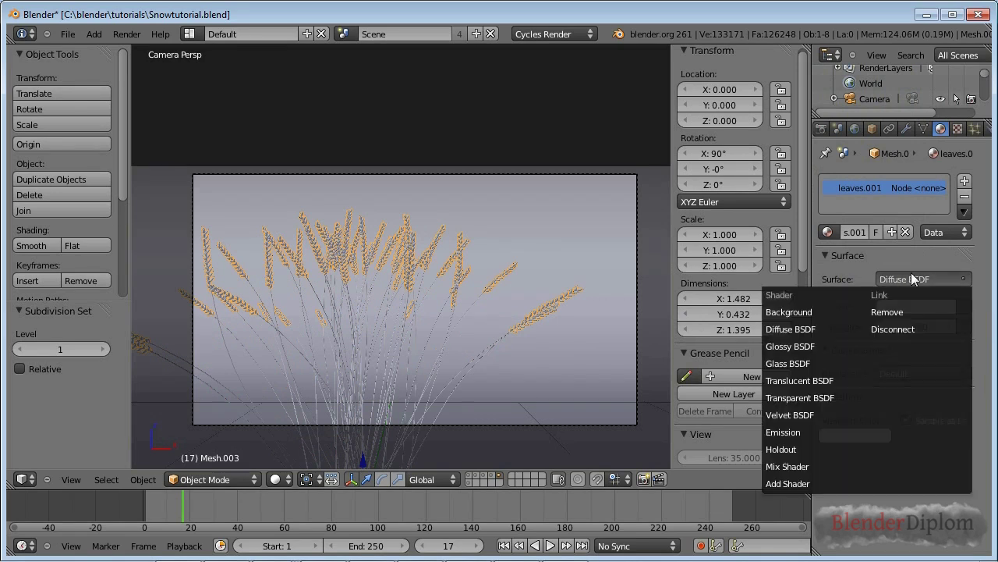
pyautogui.click(826, 328)
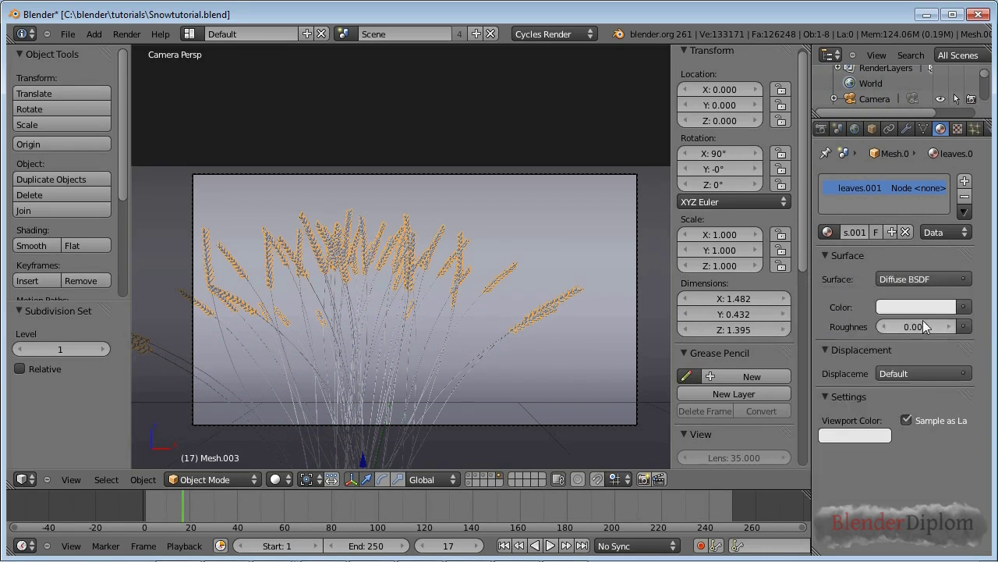
pyautogui.click(913, 307)
pyautogui.click(853, 170)
pyautogui.moveTo(945, 134)
pyautogui.mouseDown()
pyautogui.moveTo(946, 148)
pyautogui.moveTo(946, 118)
pyautogui.mouseUp()
pyautogui.click(854, 173)
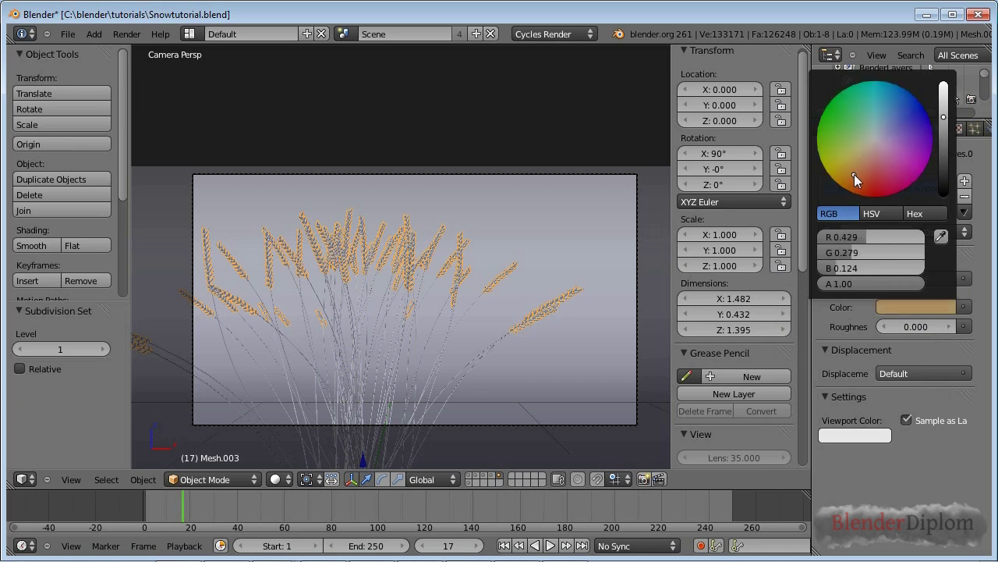
# - Enable nodes on the stems material and colour its Diffuse BSDF light orange (0.800, 0.630, 0.322)
pyautogui.rightClick(388, 245)
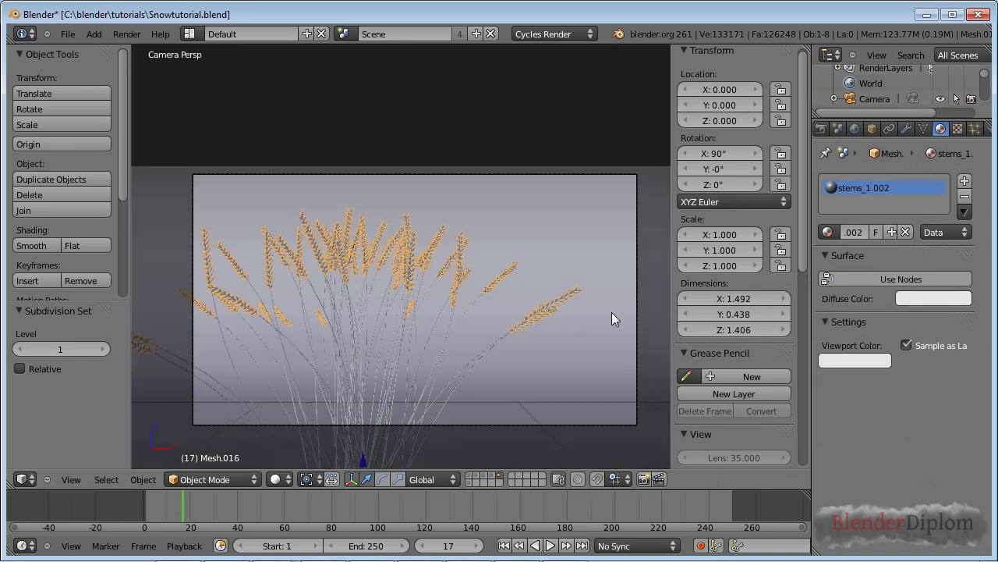
pyautogui.click(912, 278)
pyautogui.click(916, 306)
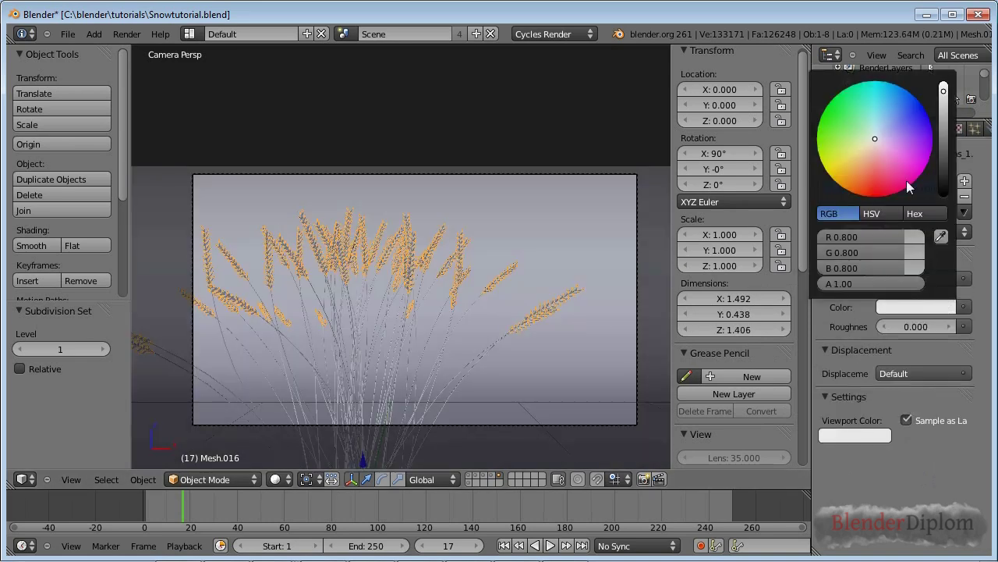
pyautogui.moveTo(859, 157); pyautogui.dragTo(854, 165)
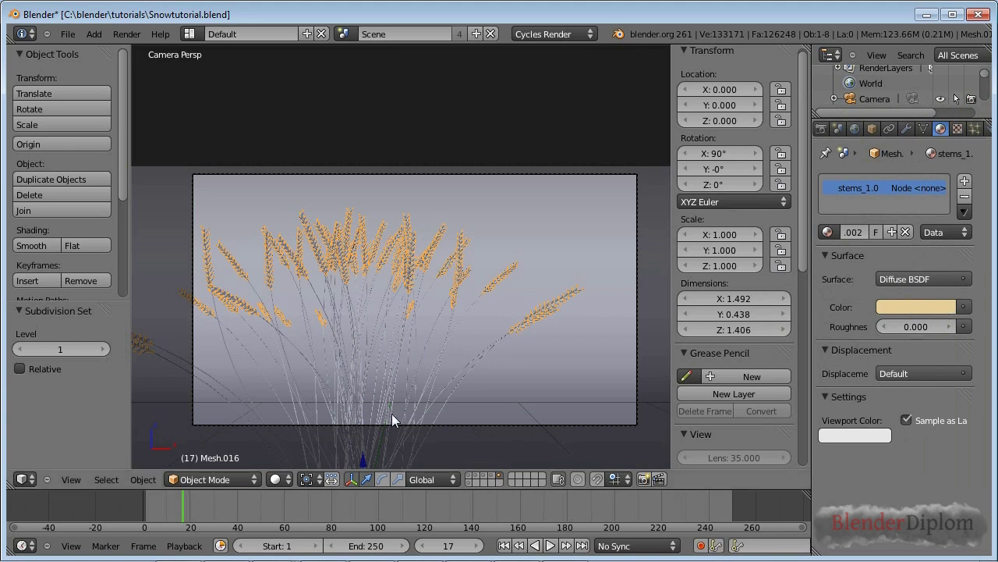
pyautogui.scroll(3, 393, 414)
pyautogui.scroll(2, 393, 414)
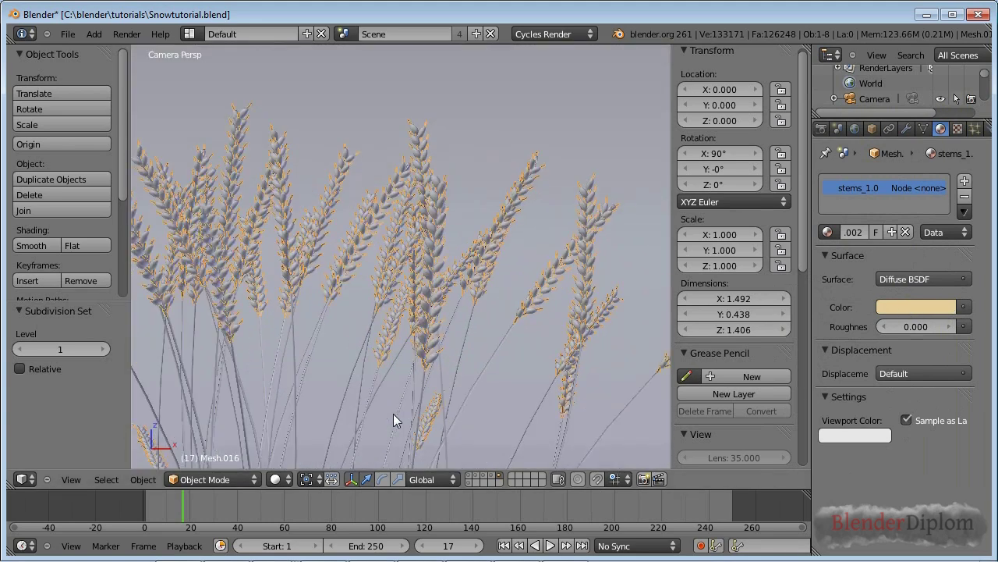
# - In top view, select the small Frost-material plane and switch to the Compositing layout
pyautogui.rightClick(526, 390)
pyautogui.scroll(-5, 527, 396)
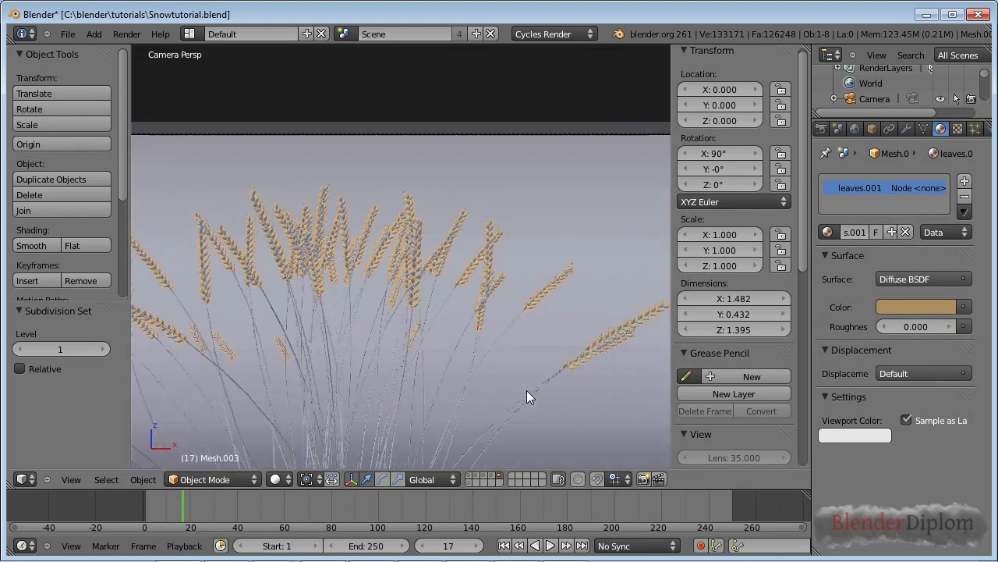
pyautogui.press('KP_7')
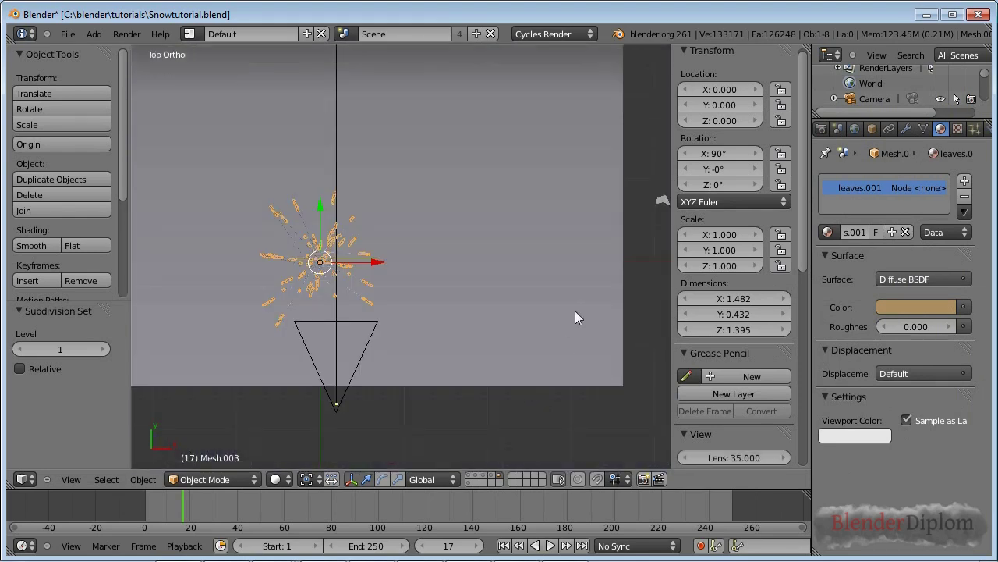
pyautogui.keyDown('shift'); pyautogui.moveTo(574, 310); pyautogui.dragTo(344, 375, button='middle'); pyautogui.keyUp('shift')
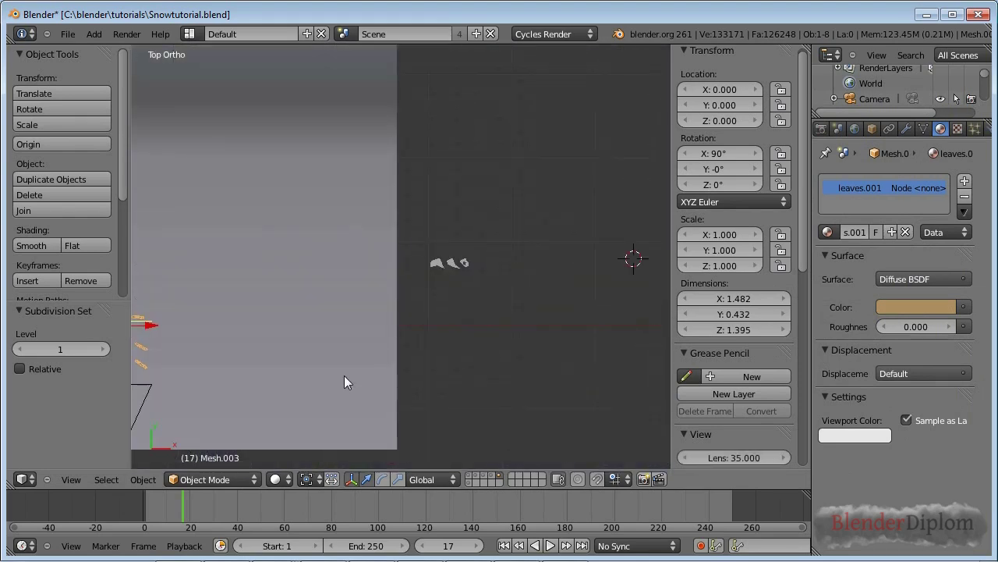
pyautogui.rightClick(433, 260)
pyautogui.scroll(4, 483, 361)
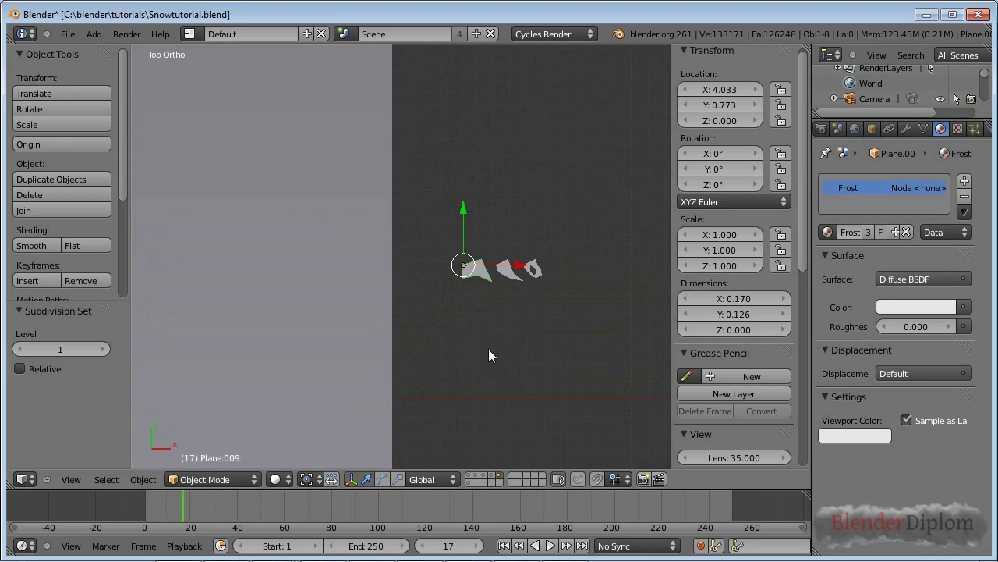
pyautogui.hotkey('ctrl', 'Left')
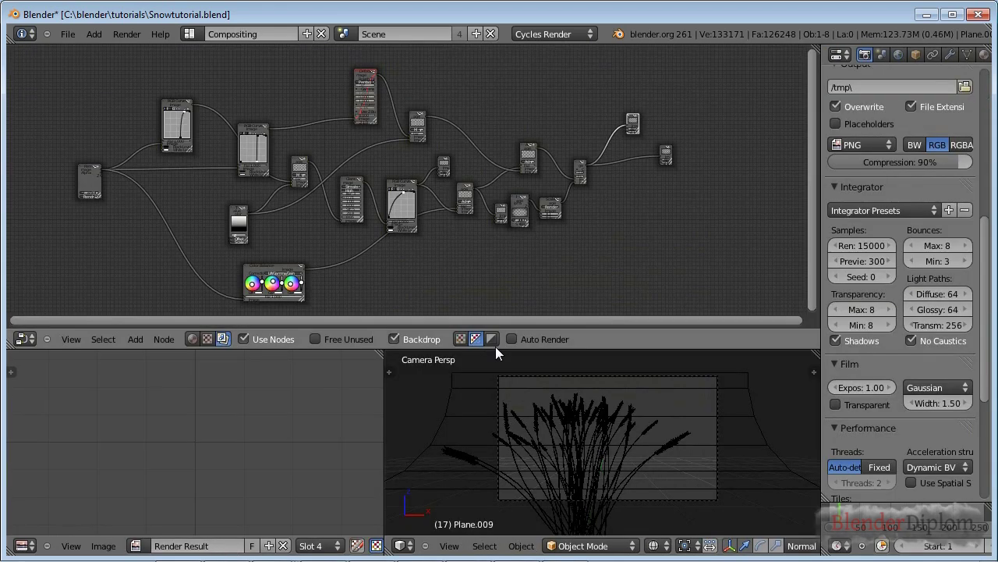
# - Show the Frost material's shader nodes, with Diffuse BSDF and Material Output centred
pyautogui.moveTo(488, 348); pyautogui.dragTo(494, 297)
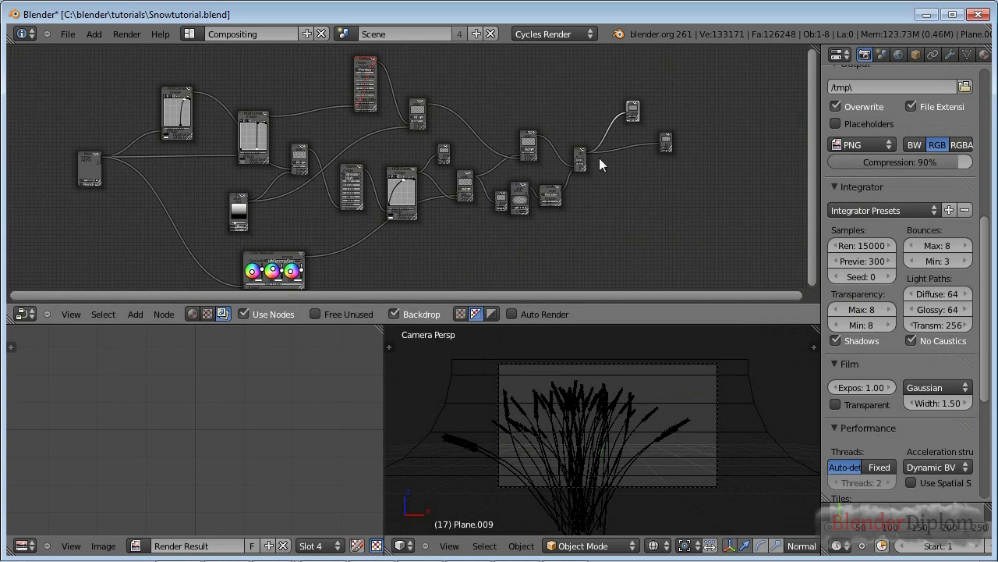
pyautogui.click(193, 315)
pyautogui.scroll(6, 348, 237)
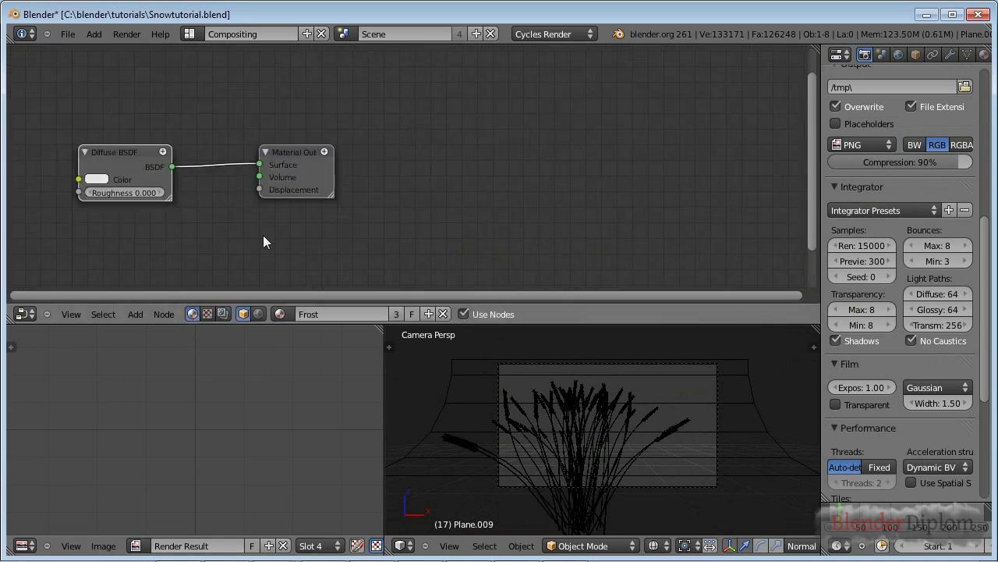
pyautogui.moveTo(263, 235); pyautogui.dragTo(530, 229, button='middle')
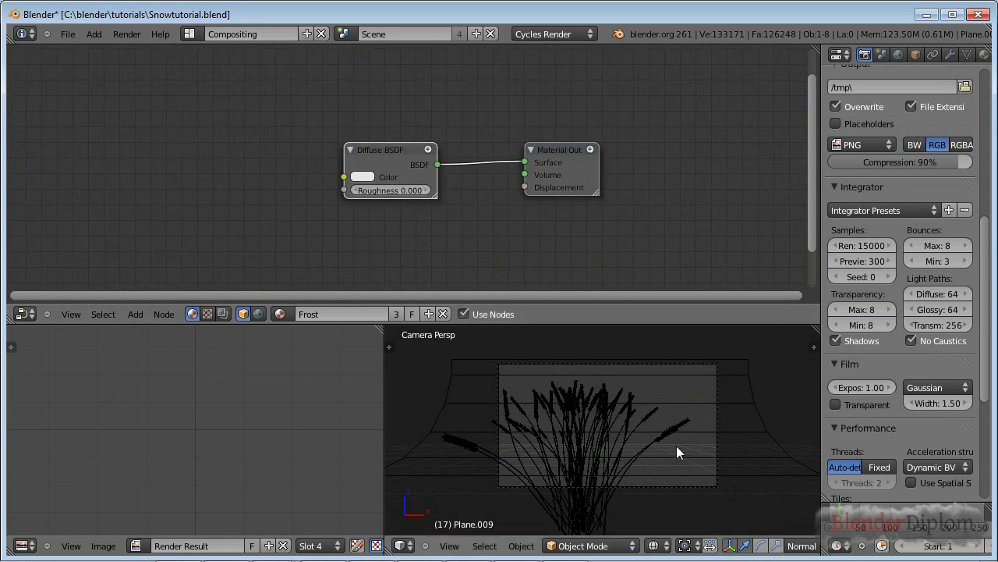
pyautogui.scroll(2, 740, 437)
# - From top view, box-select the three frost planes and scale them up
pyautogui.press('KP_7')
pyautogui.keyDown('shift'); pyautogui.moveTo(757, 395); pyautogui.dragTo(564, 494, button='middle'); pyautogui.keyUp('shift')
pyautogui.scroll(5, 648, 430)
pyautogui.scroll(3, 565, 485)
pyautogui.press('b')
pyautogui.moveTo(466, 408); pyautogui.dragTo(570, 456)
pyautogui.press('s')
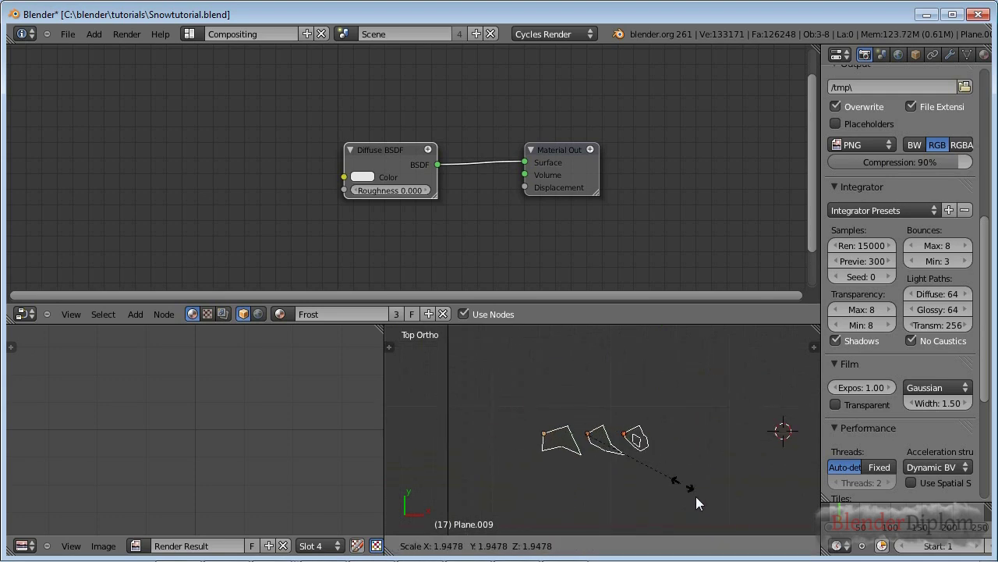
pyautogui.click(766, 531)
pyautogui.scroll(-7, 590, 478)
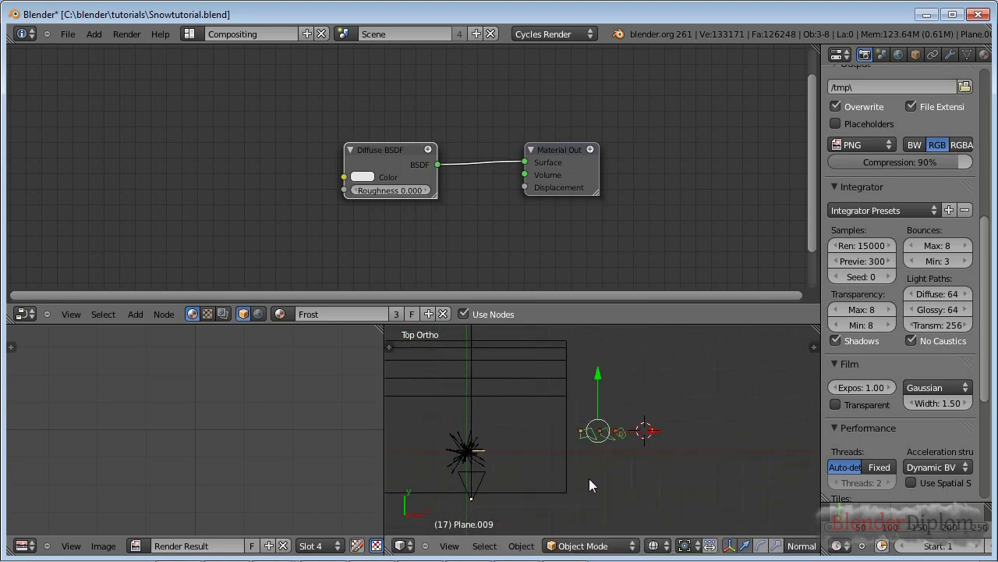
pyautogui.scroll(7, 603, 473)
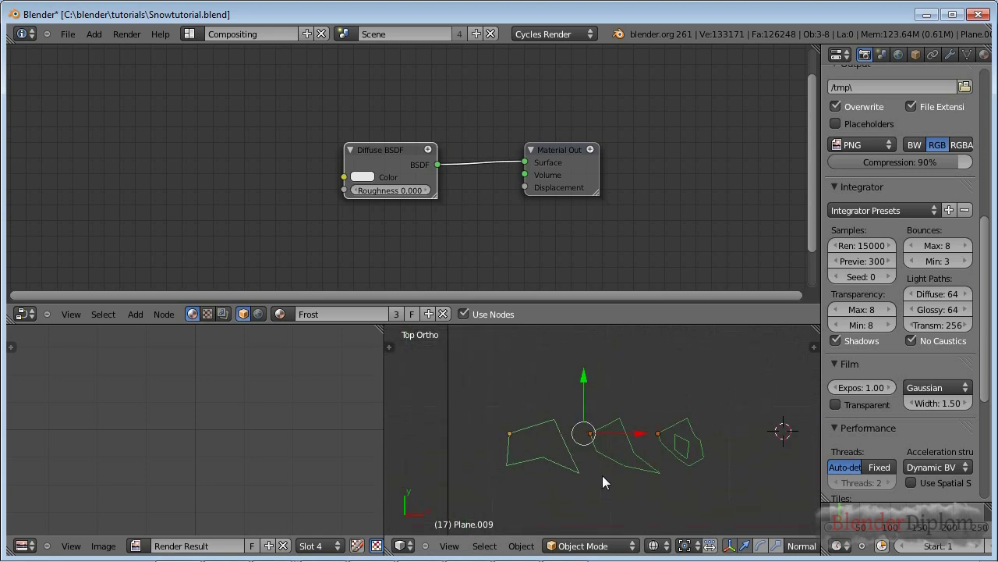
pyautogui.scroll(4, 602, 475)
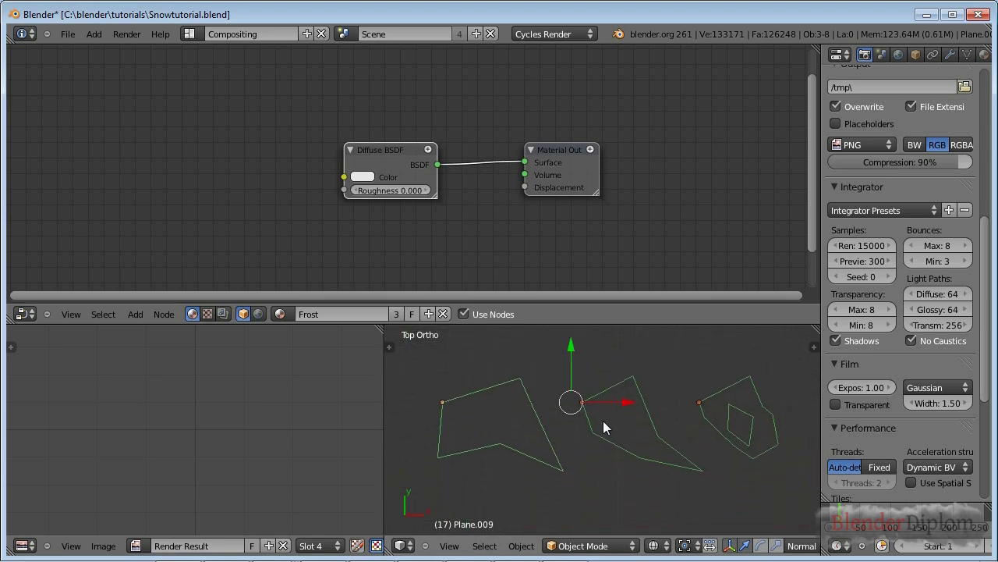
# - Save the blend file and switch the viewport to Rendered shading for a live preview
pyautogui.hotkey('ctrl', 's')
pyautogui.click(624, 445)
pyautogui.click(655, 545)
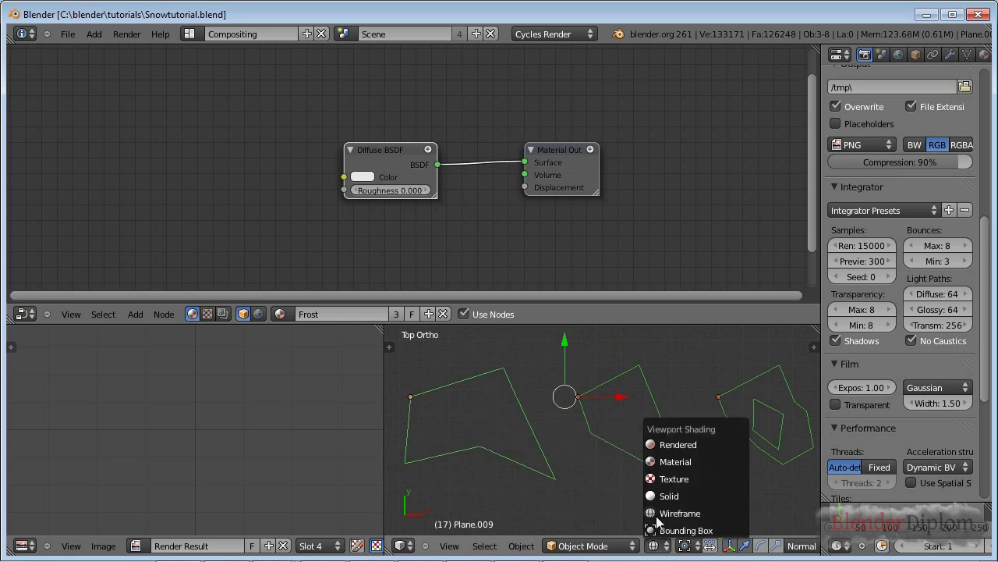
pyautogui.click(672, 446)
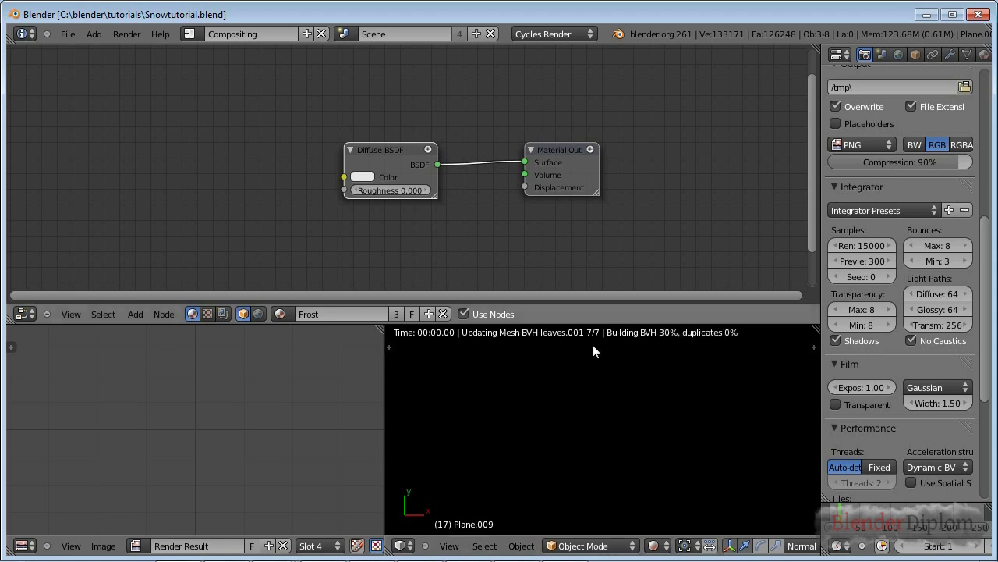
pyautogui.scroll(10, 915, 194)
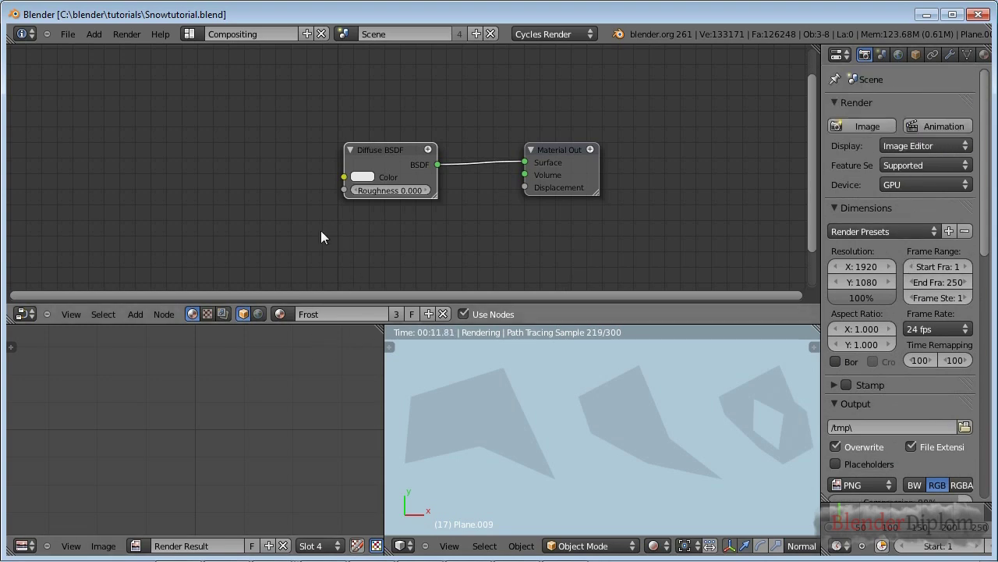
pyautogui.scroll(-2, 271, 214)
pyautogui.moveTo(272, 213); pyautogui.dragTo(422, 209, button='middle')
pyautogui.hotkey('shift', 'a')
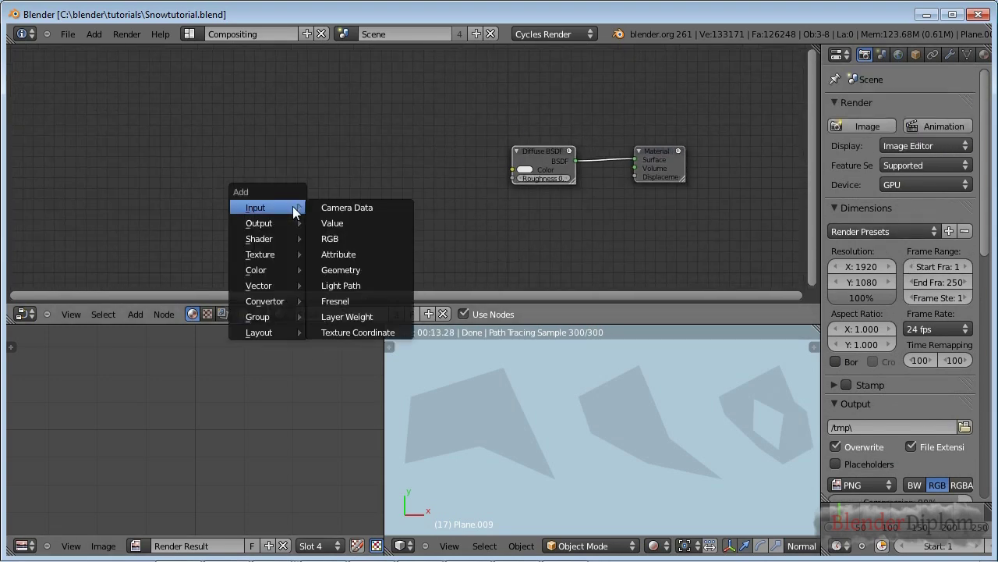
pyautogui.moveTo(256, 265)
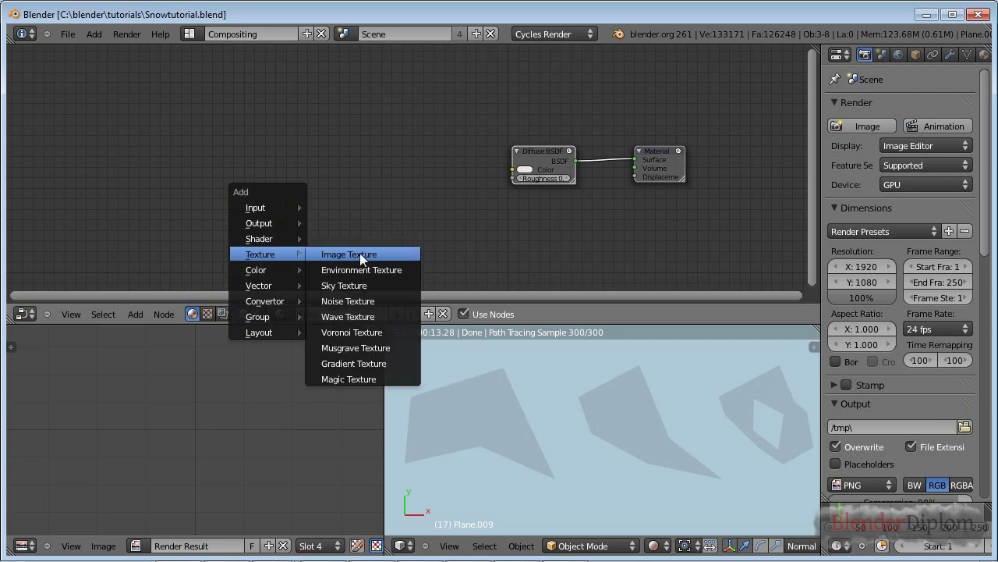
# - Add a Noise Texture node left of the shader, wired into the Diffuse BSDF Color
pyautogui.click(360, 302)
pyautogui.click(384, 131)
pyautogui.moveTo(407, 141); pyautogui.dragTo(512, 169)
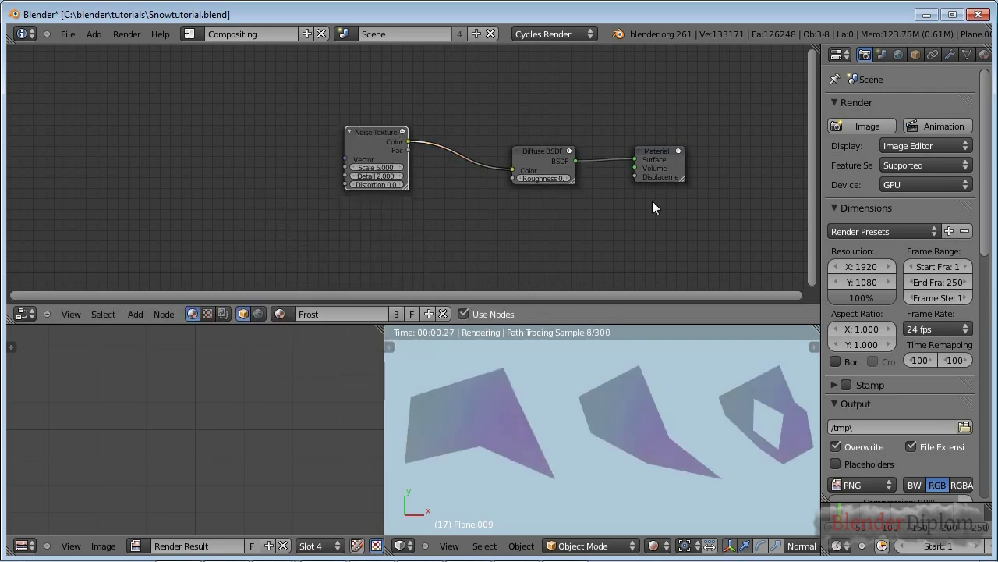
pyautogui.moveTo(666, 234); pyautogui.dragTo(580, 230, button='middle')
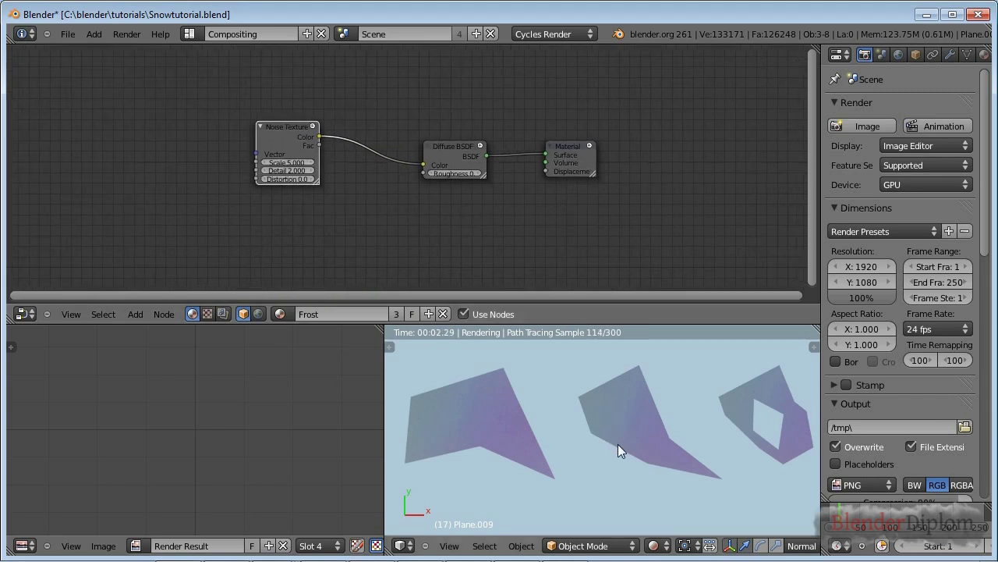
pyautogui.press('g')
pyautogui.click(371, 162)
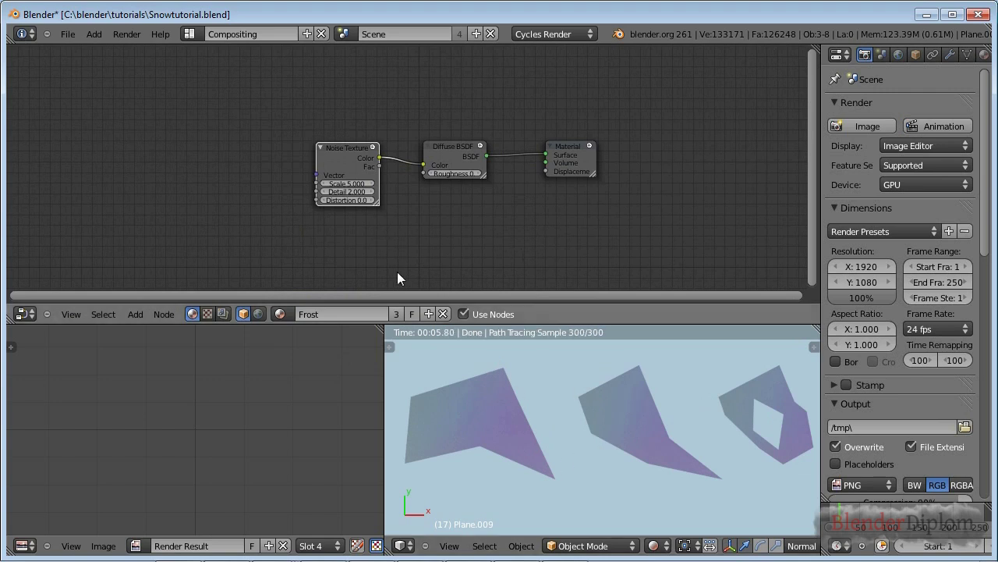
pyautogui.scroll(3, 412, 240)
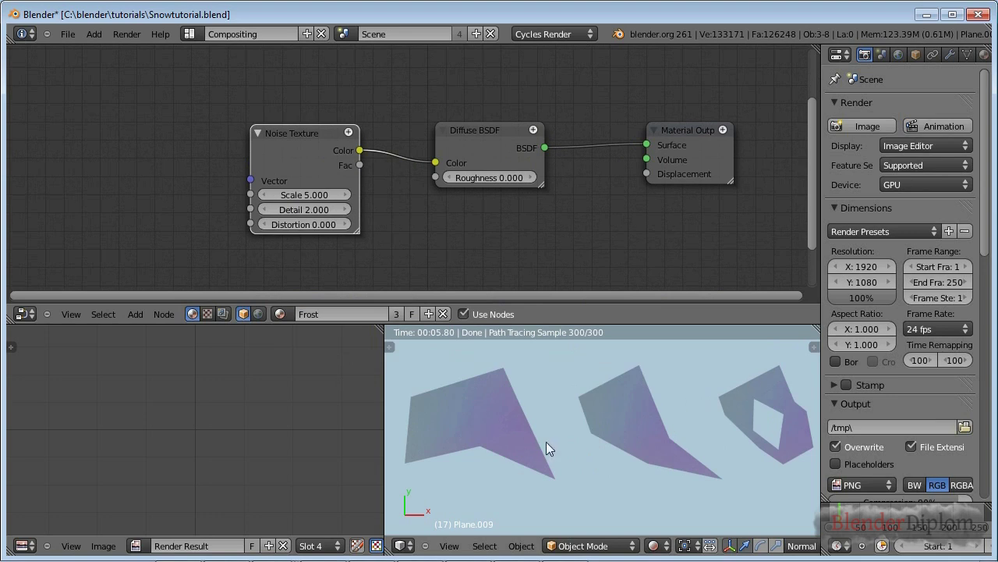
# - Set the noise Scale to 100 and route its Color into the Material Output Displacement
pyautogui.click(306, 193)
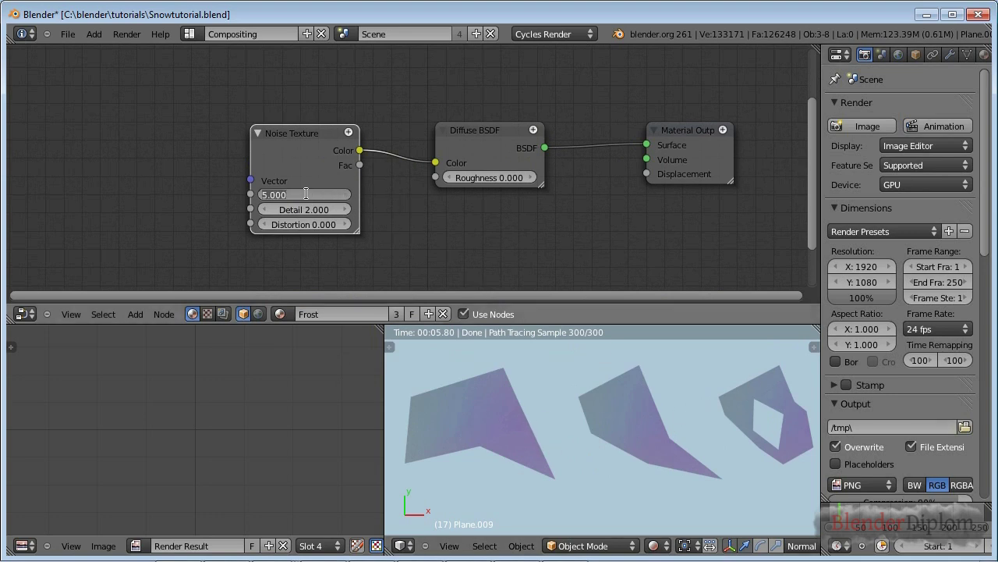
pyautogui.write('50')
pyautogui.press('Return')
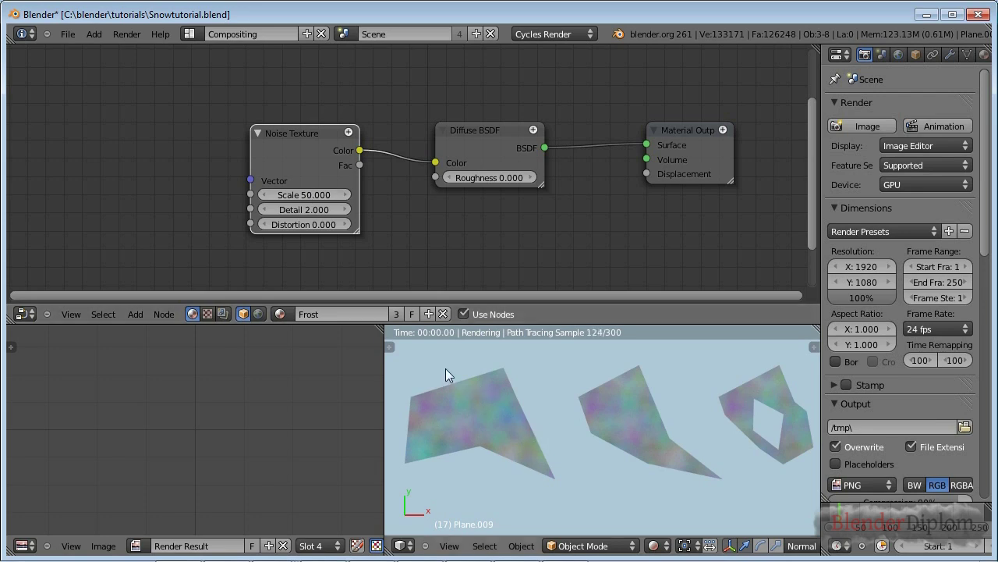
pyautogui.click(300, 193)
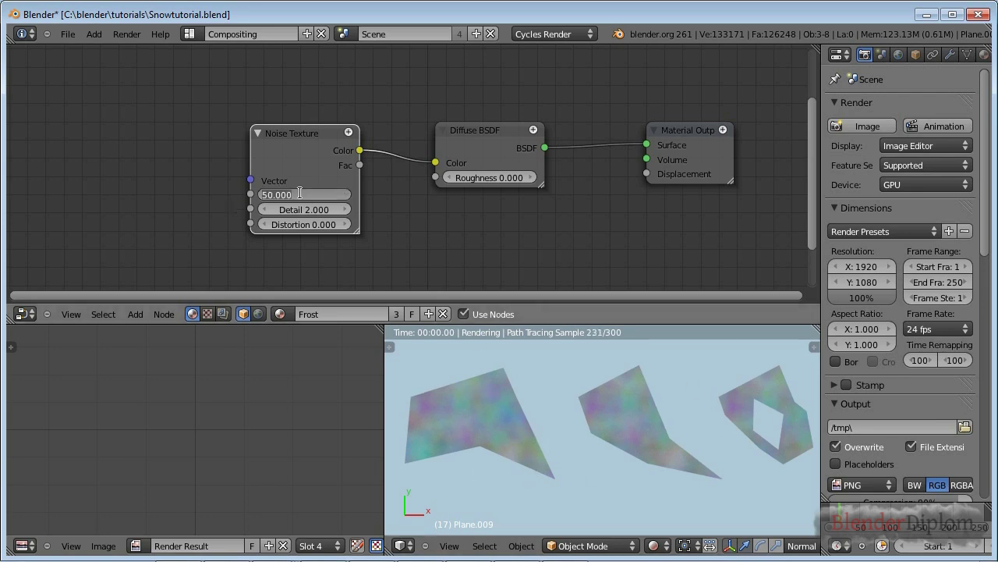
pyautogui.write('100')
pyautogui.press('Return')
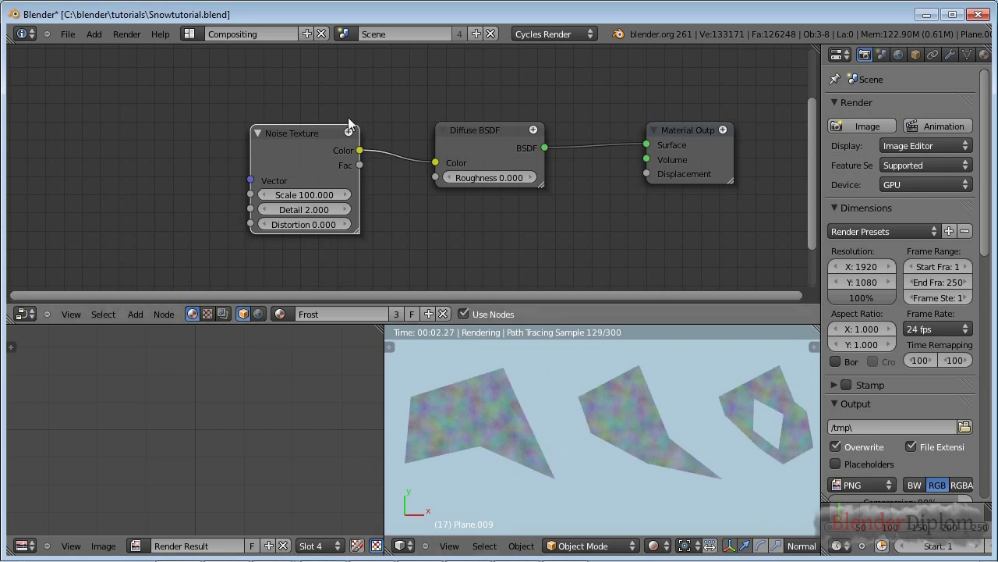
pyautogui.moveTo(290, 134); pyautogui.dragTo(197, 113)
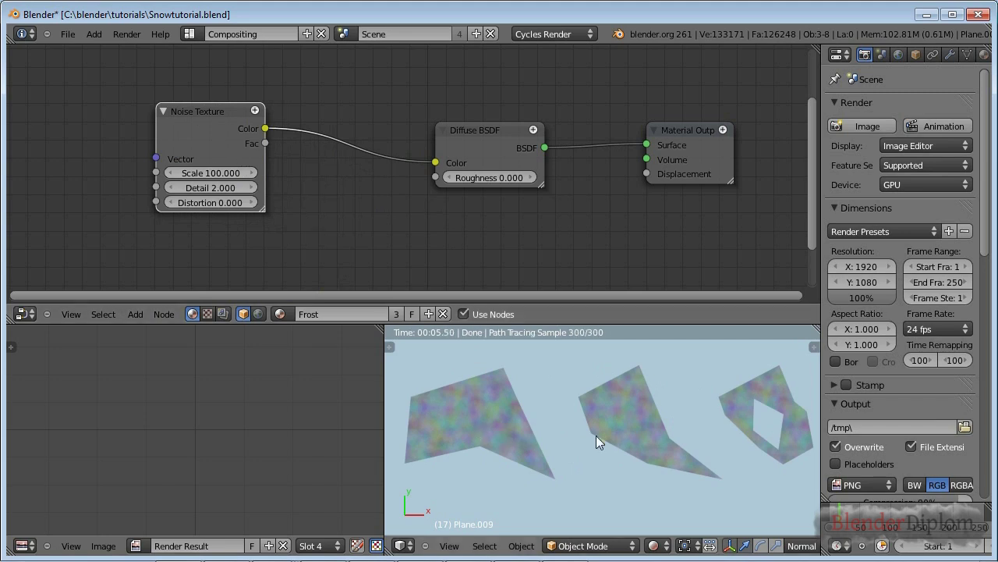
pyautogui.moveTo(436, 159); pyautogui.dragTo(649, 173)
pyautogui.moveTo(471, 131); pyautogui.dragTo(497, 68)
pyautogui.hotkey('shift', 'a')
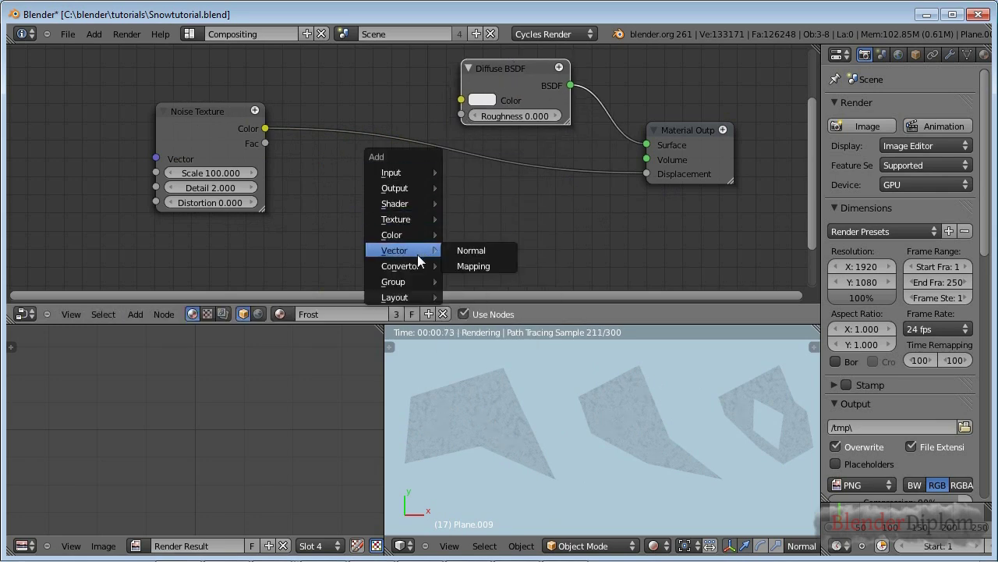
# - Insert a Math node on the displacement link set to Multiply by 2.000
pyautogui.moveTo(418, 266)
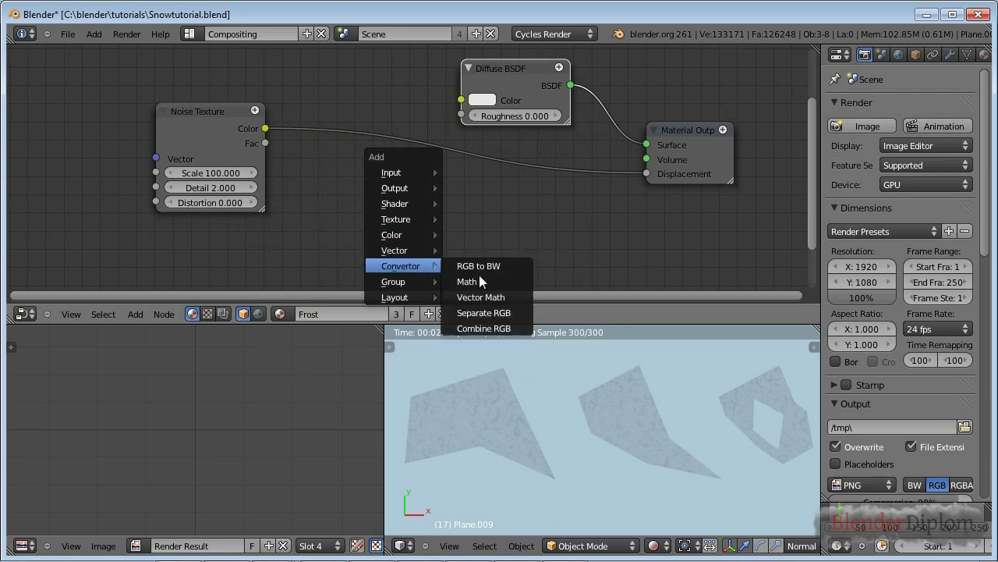
pyautogui.click(479, 275)
pyautogui.click(458, 185)
pyautogui.click(460, 187)
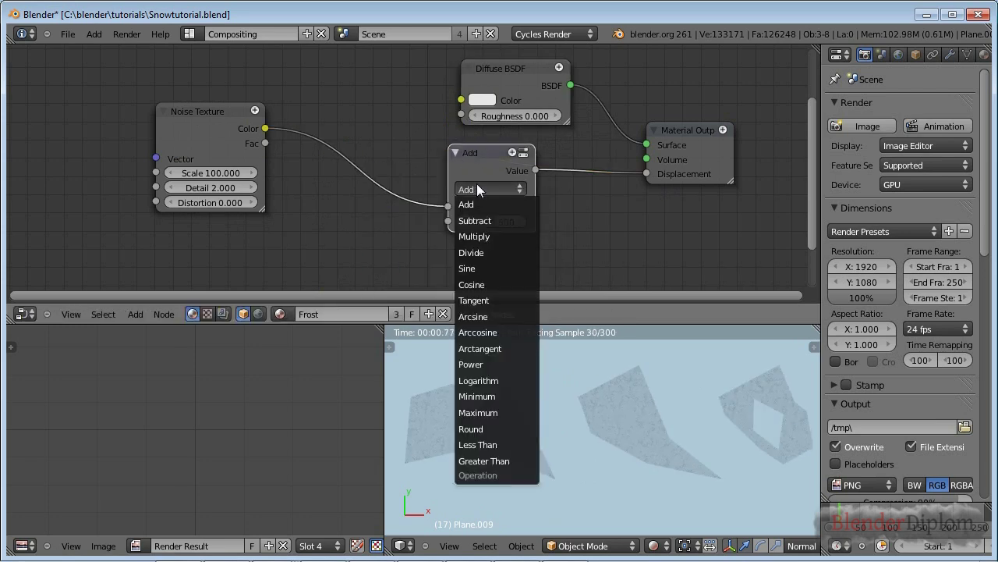
pyautogui.click(487, 234)
pyautogui.click(488, 223)
pyautogui.write('2')
pyautogui.press('Return')
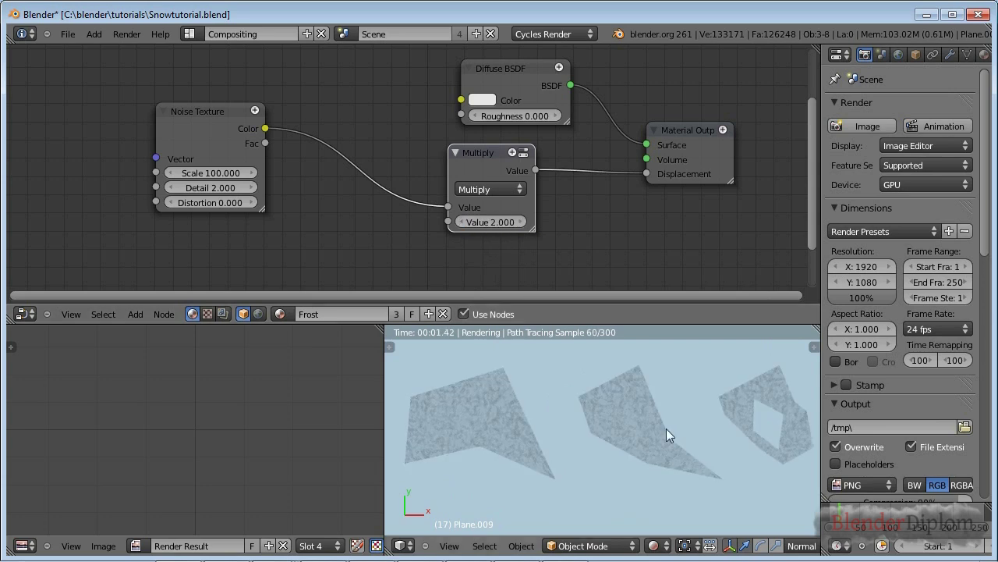
# - Move the Diffuse BSDF node up and left to tidy the node tree
pyautogui.click(503, 72)
pyautogui.moveTo(646, 179); pyautogui.dragTo(558, 230, button='middle')
pyautogui.moveTo(422, 120); pyautogui.dragTo(399, 105)
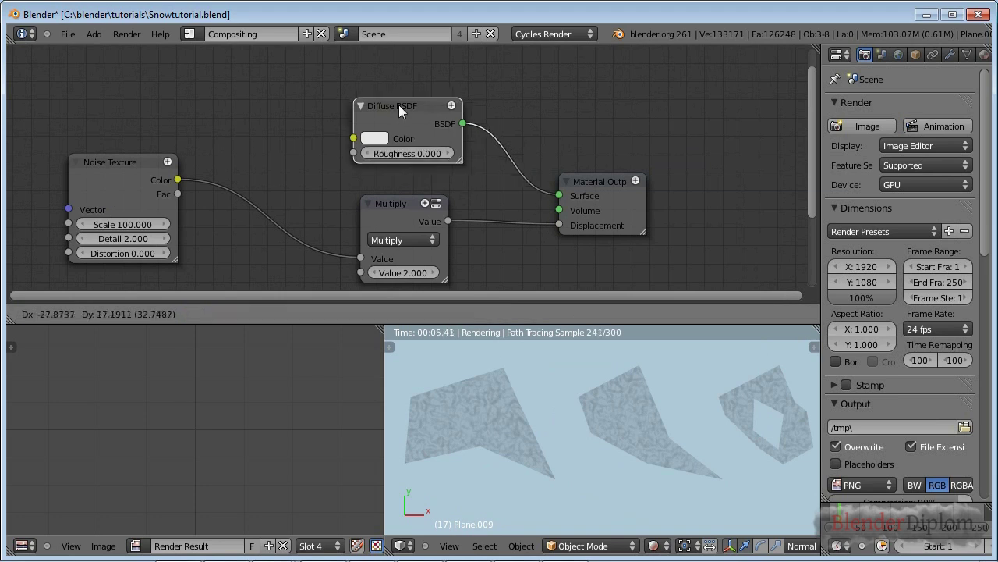
pyautogui.click(984, 54)
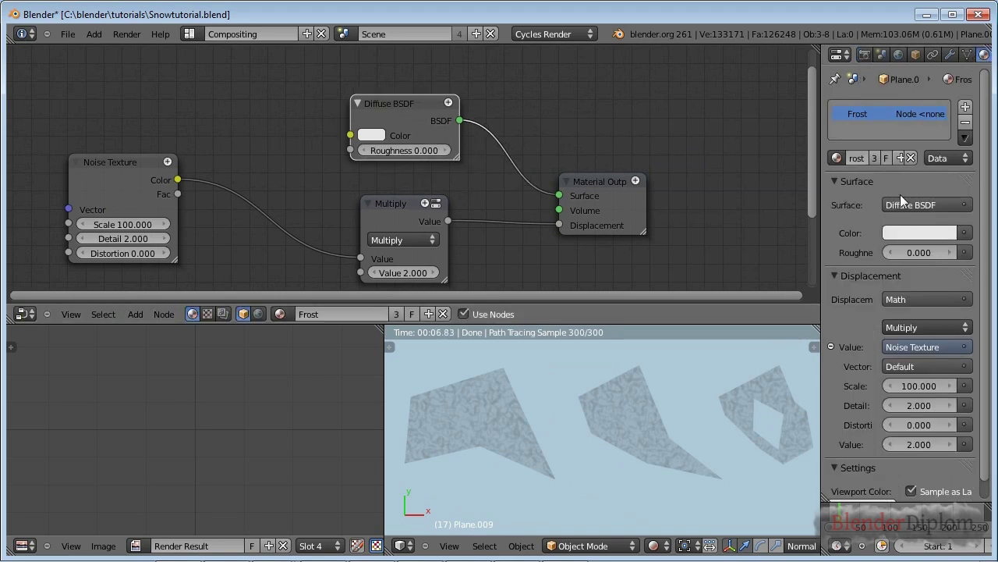
# - Replace Frost's Diffuse shader with a Glass BSDF using IOR 1.000 and roughness 0.200
pyautogui.click(911, 204)
pyautogui.click(844, 290)
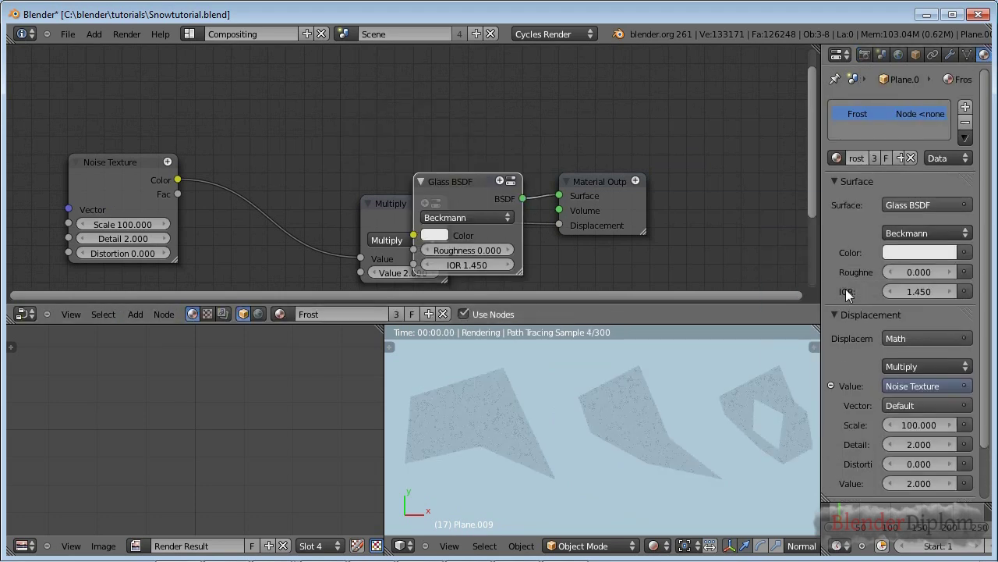
pyautogui.moveTo(458, 186); pyautogui.dragTo(384, 72)
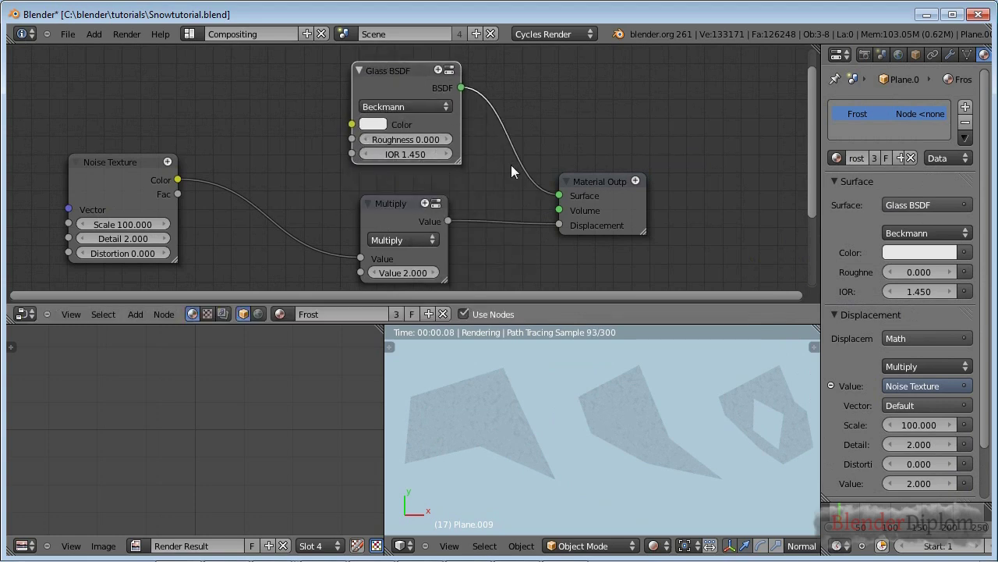
pyautogui.click(405, 155)
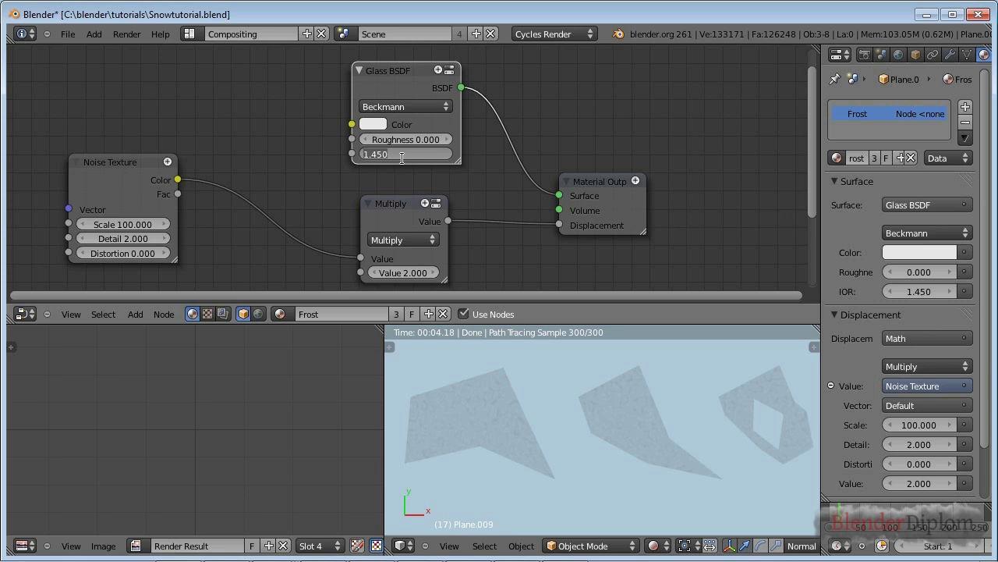
pyautogui.write('1')
pyautogui.press('Return')
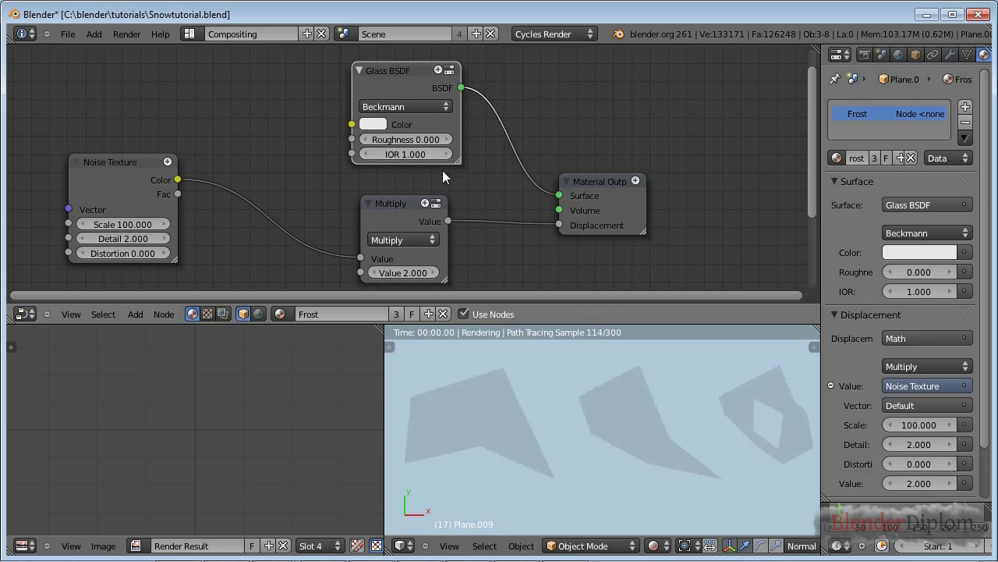
pyautogui.click(449, 140)
pyautogui.write('0.2')
pyautogui.press('Return')
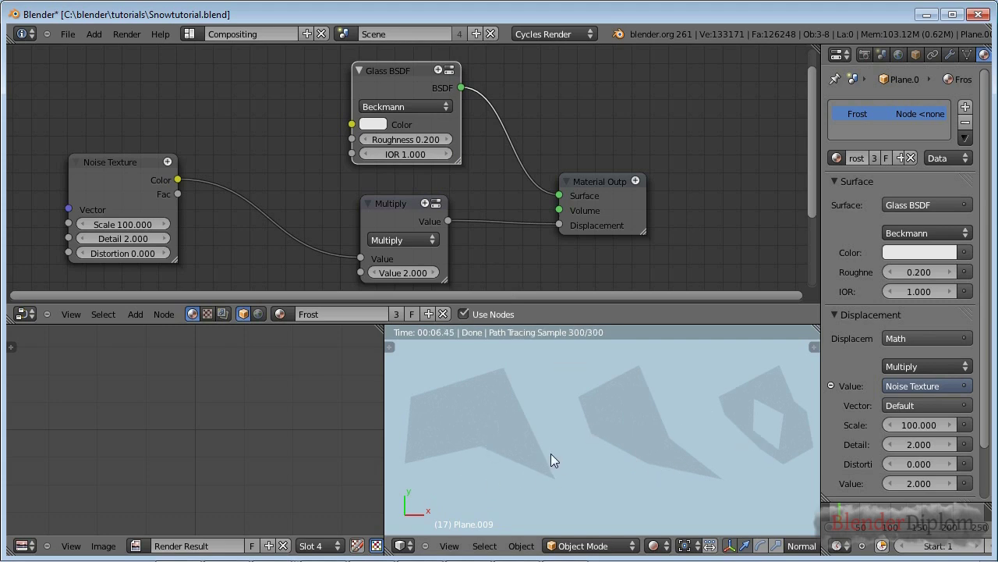
# - In wireframe, frame the wheat from the right side view and add a Sun lamp
pyautogui.press('z')
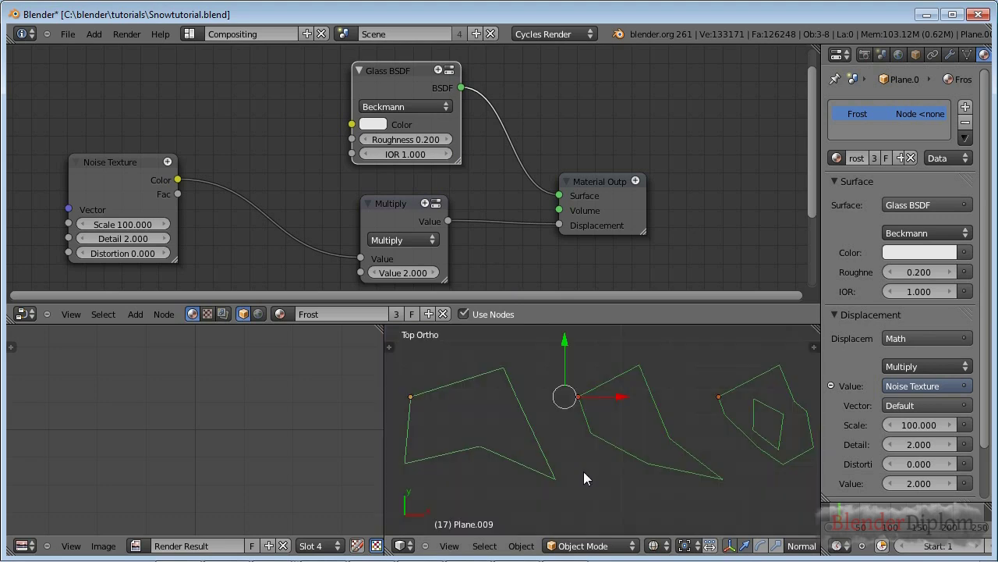
pyautogui.scroll(3, 575, 456)
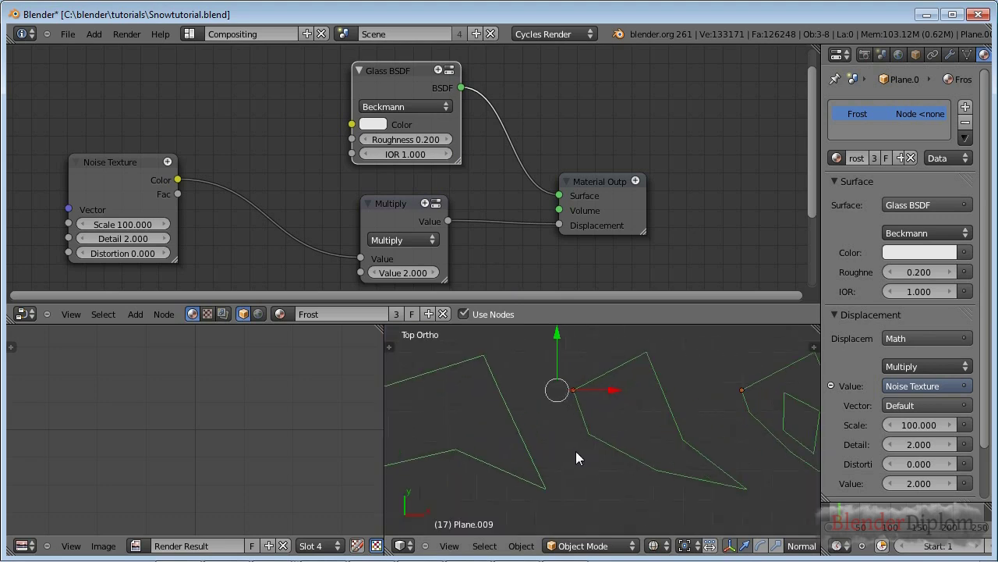
pyautogui.press('KP_0')
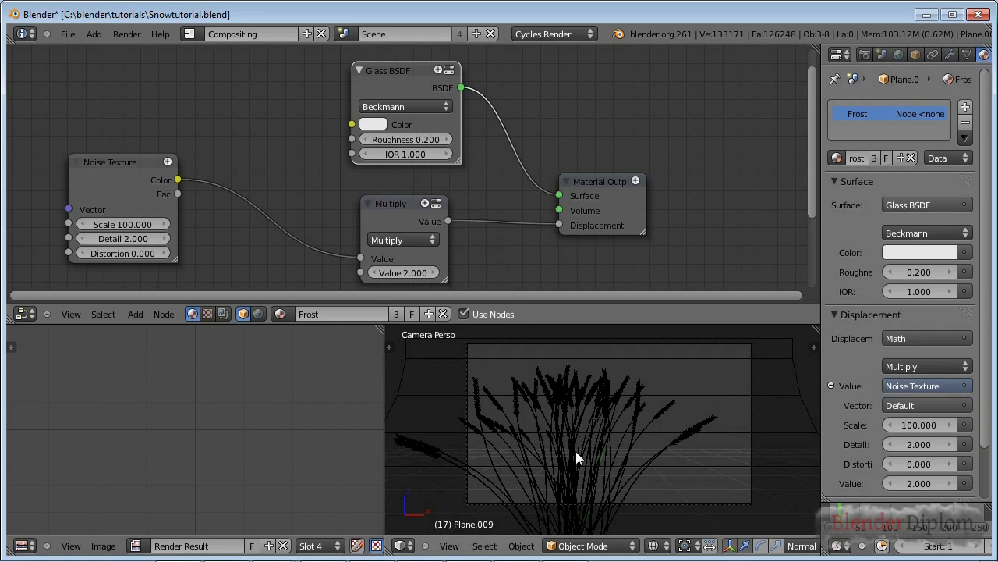
pyautogui.press('KP_3')
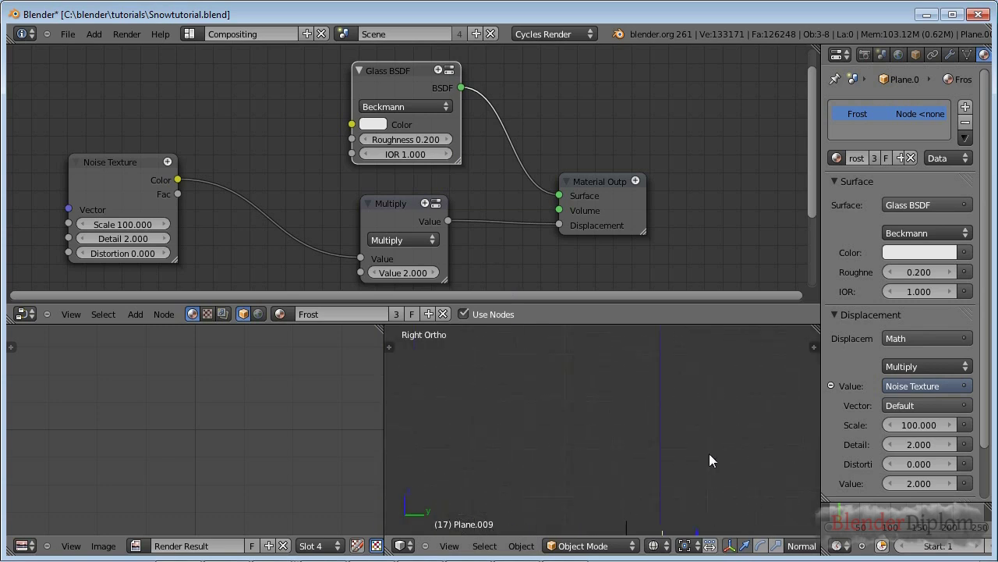
pyautogui.press('Home')
pyautogui.hotkey('shift', 'a')
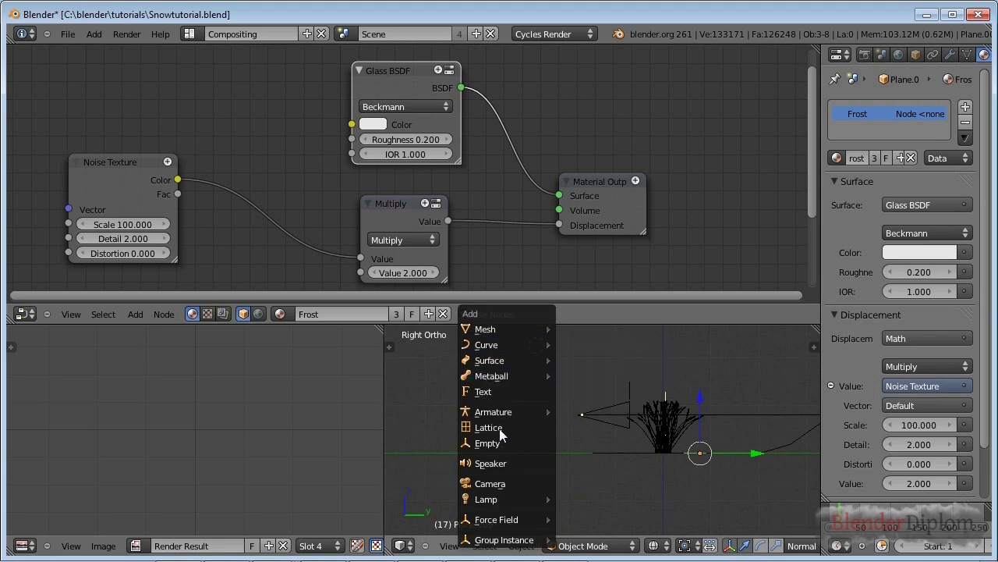
pyautogui.moveTo(504, 499)
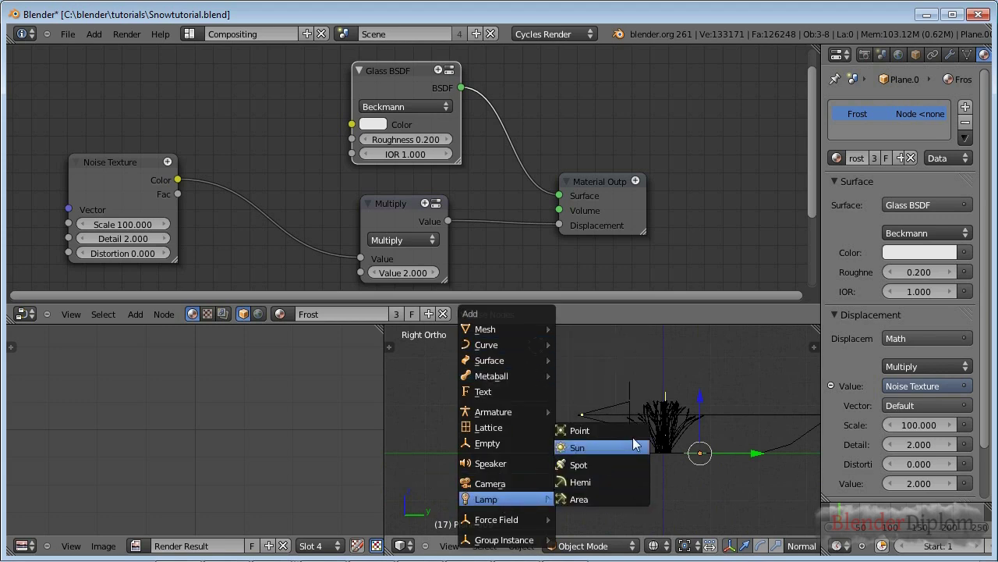
pyautogui.click(622, 446)
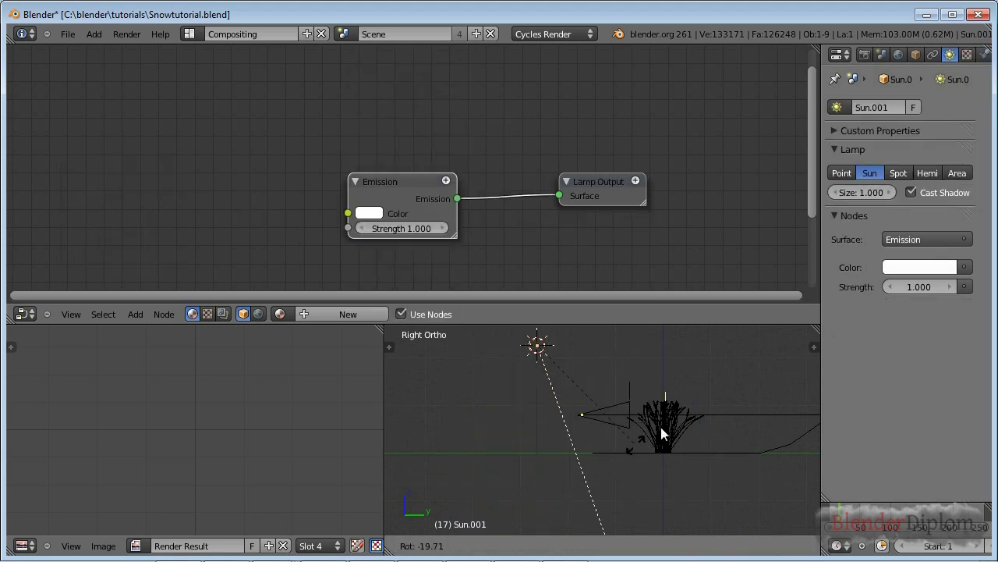
# - Move the Sun lamp along X above the wheat and rotate it to angle onto the tuft
pyautogui.press('KP_1')
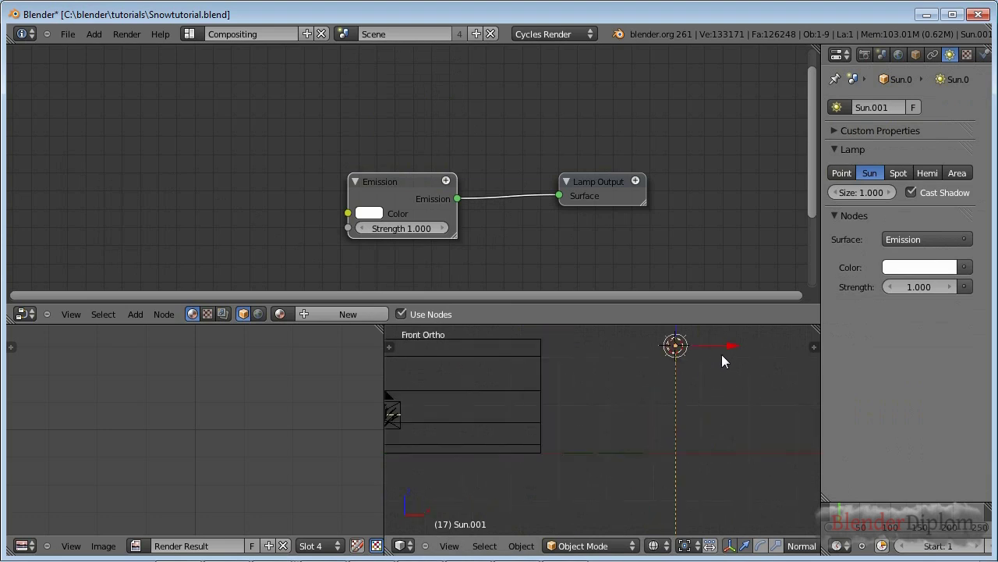
pyautogui.press('g')
pyautogui.press('x')
pyautogui.click(422, 384)
pyautogui.keyDown('shift'); pyautogui.moveTo(411, 403); pyautogui.dragTo(623, 429, button='middle'); pyautogui.keyUp('shift')
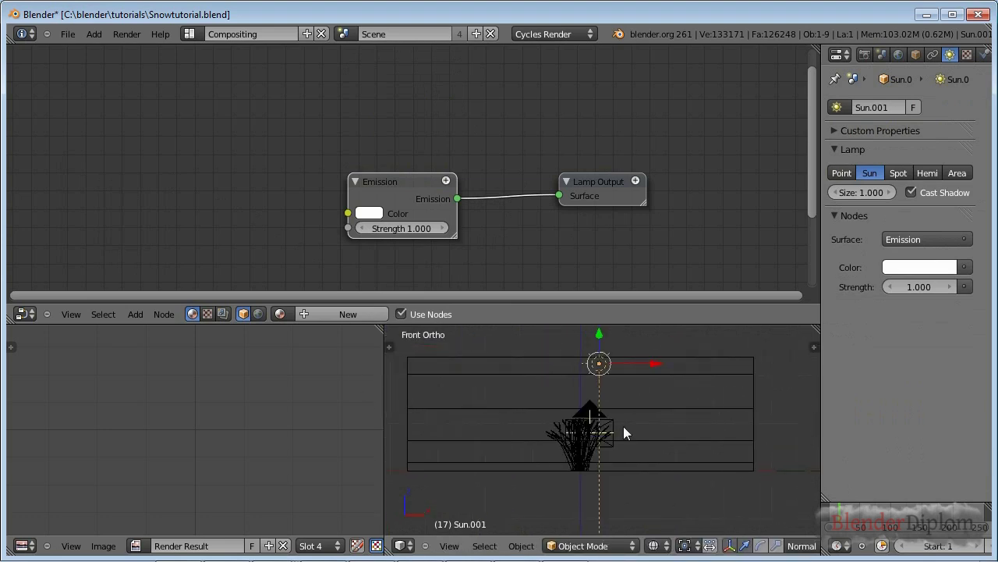
pyautogui.press('r')
pyautogui.click(569, 463)
pyautogui.press('KP_3')
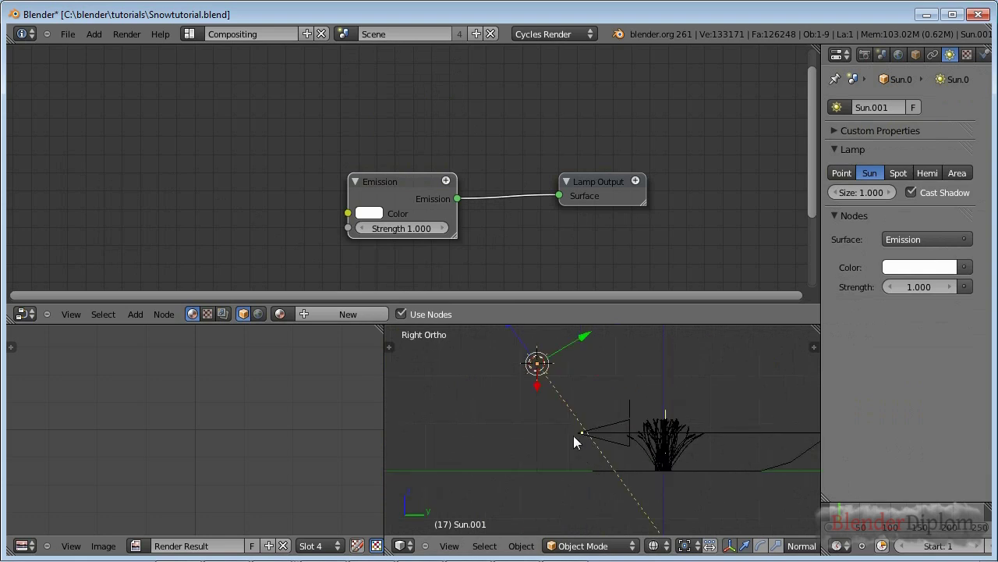
pyautogui.keyDown('shift'); pyautogui.moveTo(582, 434); pyautogui.dragTo(503, 459, button='middle'); pyautogui.keyUp('shift')
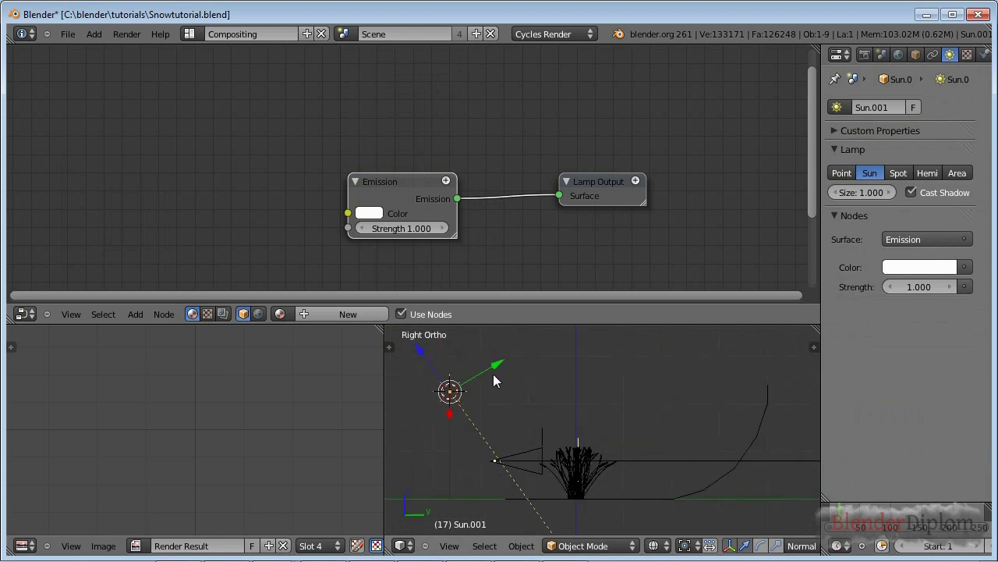
pyautogui.press('r')
pyautogui.click(549, 442)
# - Set the Sun's emission strength to 5.000 and tint its light pale blue
pyautogui.moveTo(399, 190); pyautogui.dragTo(402, 132)
pyautogui.moveTo(608, 179); pyautogui.dragTo(591, 119)
pyautogui.click(913, 286)
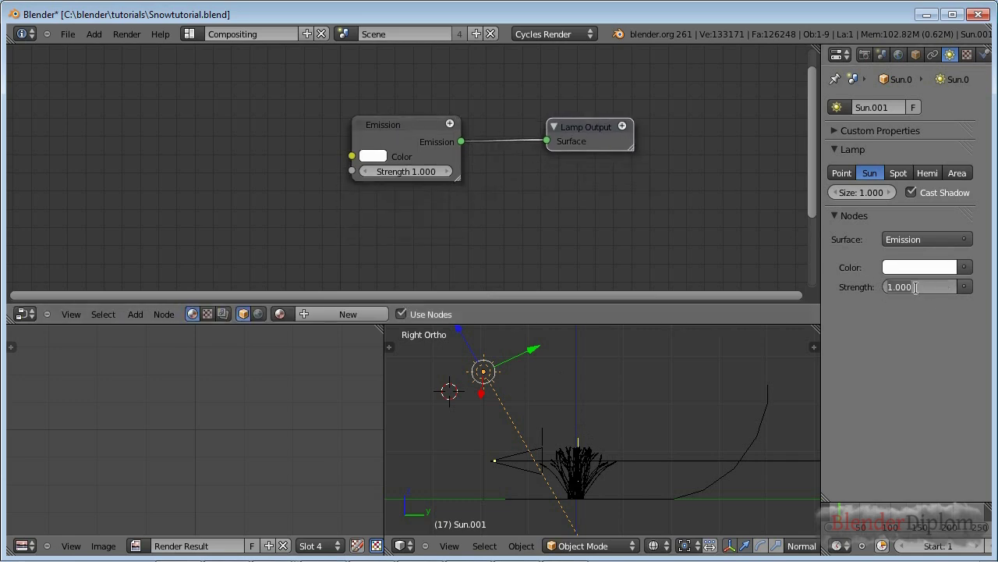
pyautogui.write('1')
pyautogui.press('Return')
pyautogui.click(910, 271)
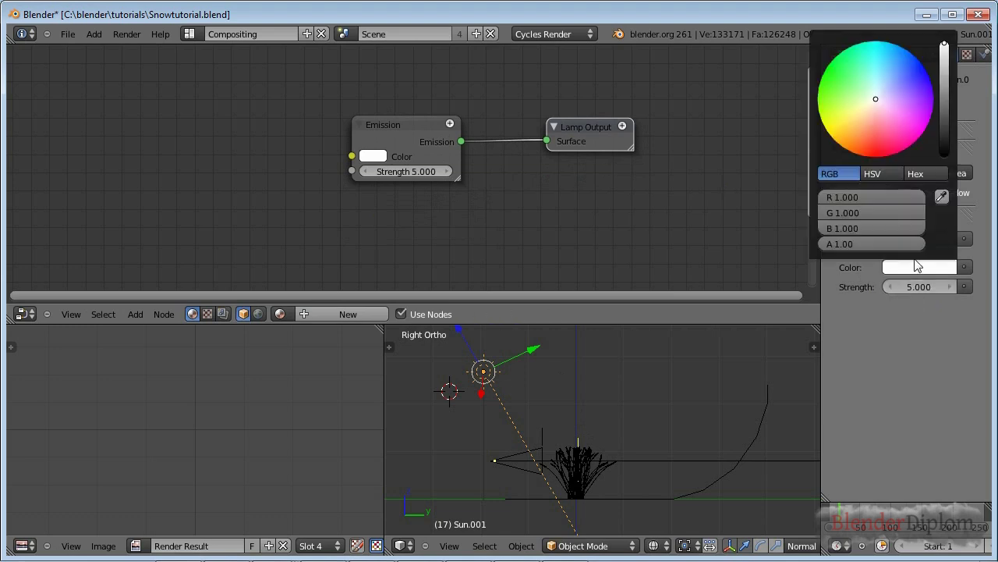
pyautogui.click(883, 88)
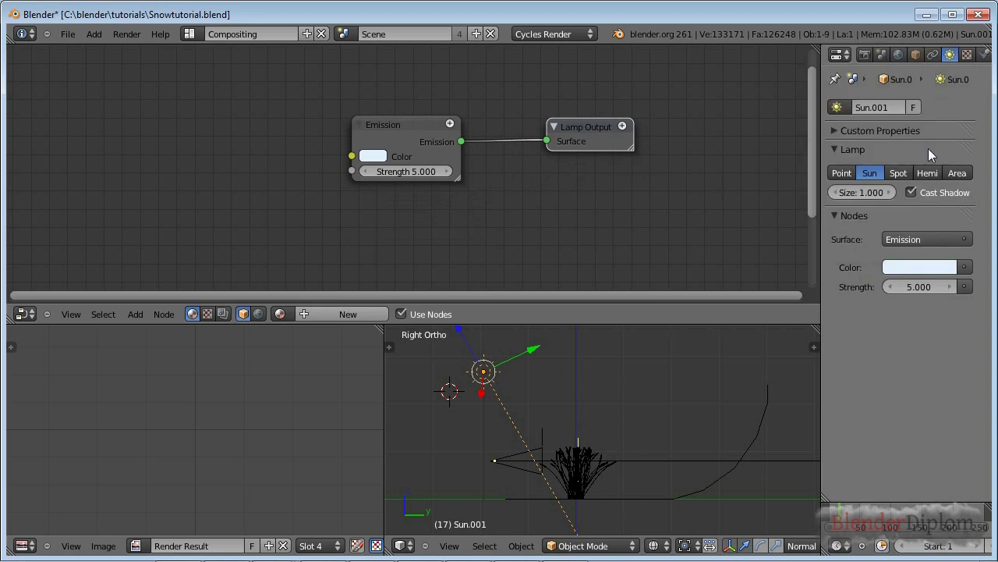
pyautogui.click(900, 55)
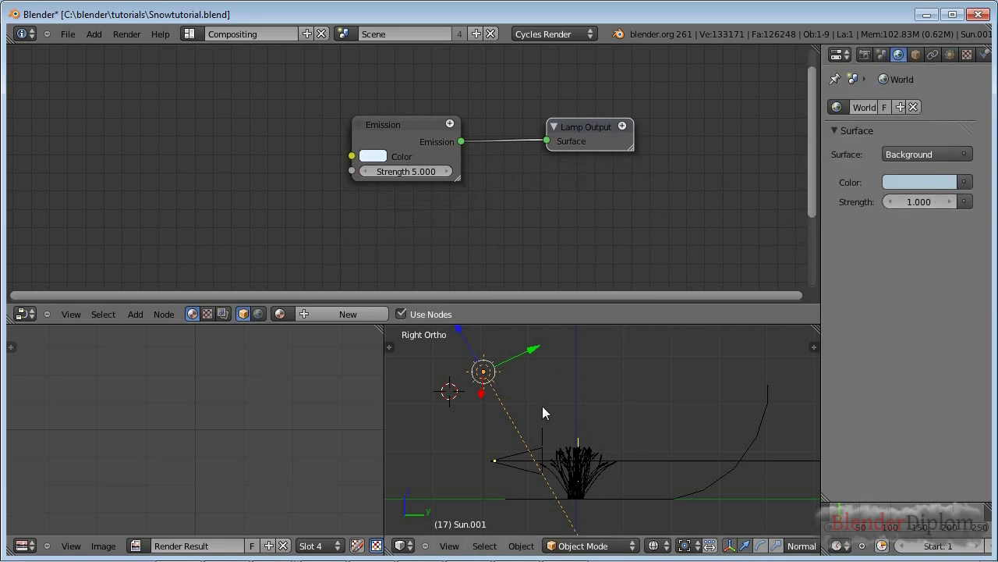
# - Save over Snowtutorial.blend, leaving the World background colour unchanged
pyautogui.click(905, 183)
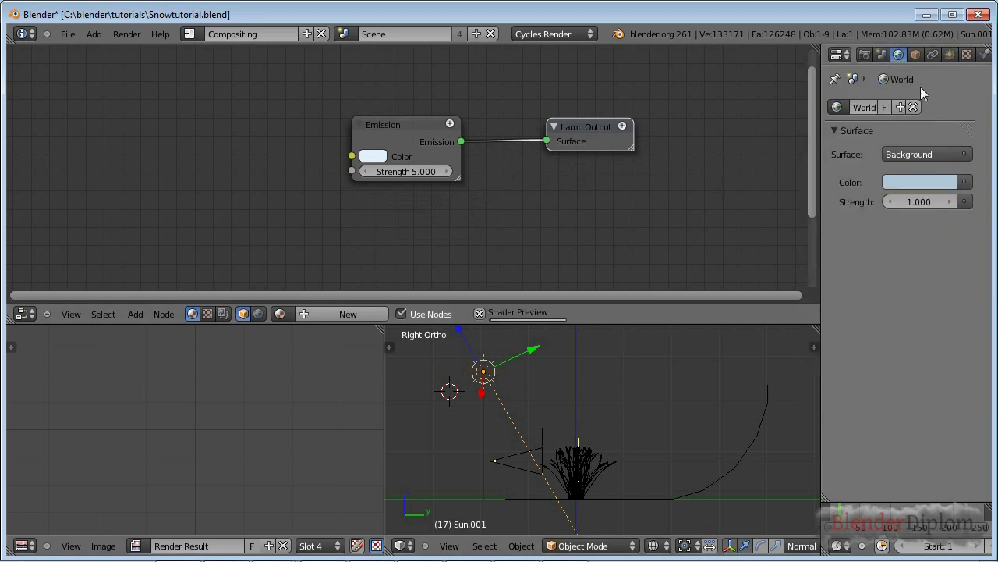
pyautogui.click(898, 183)
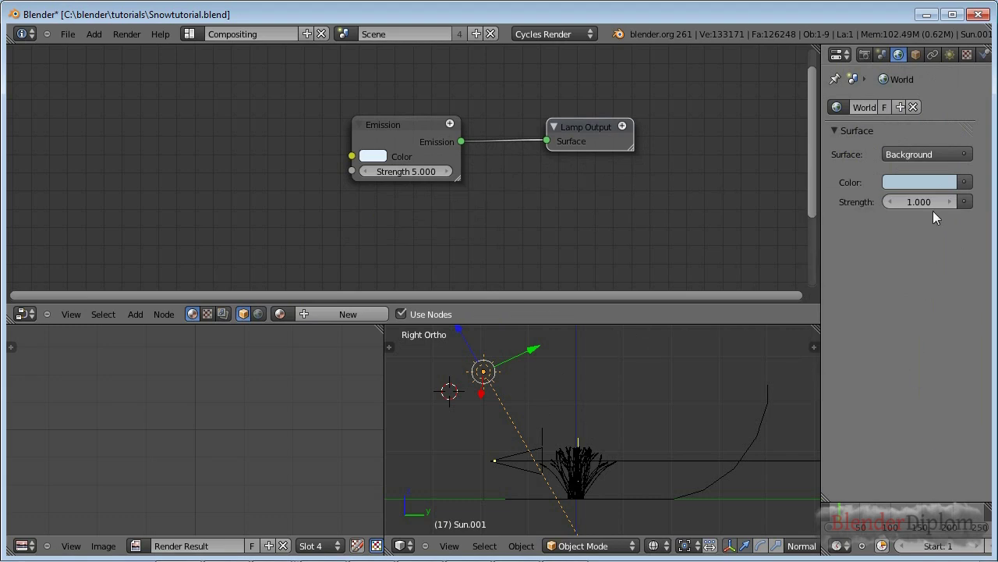
pyautogui.hotkey('ctrl', 's')
pyautogui.click(621, 422)
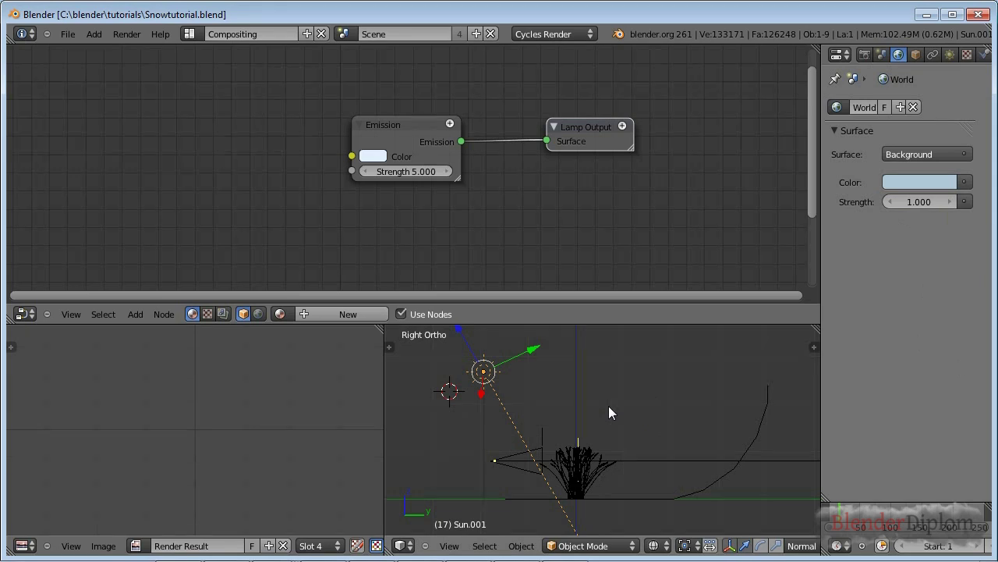
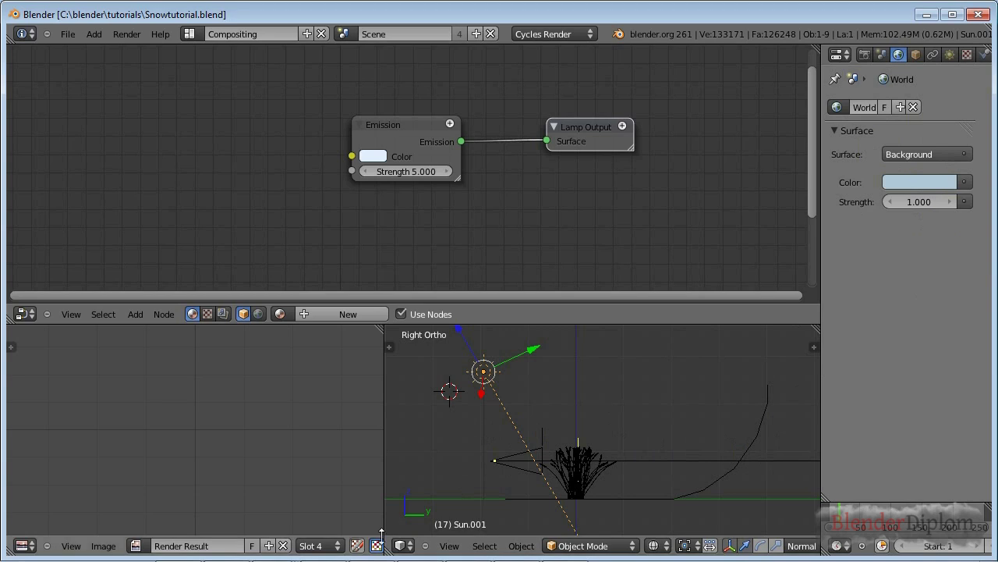
# - View the reference wheat composite image in the photo viewer, then close it
pyautogui.hotkey('alt', 'Tab')
pyautogui.press('Tab')
pyautogui.press('Tab')
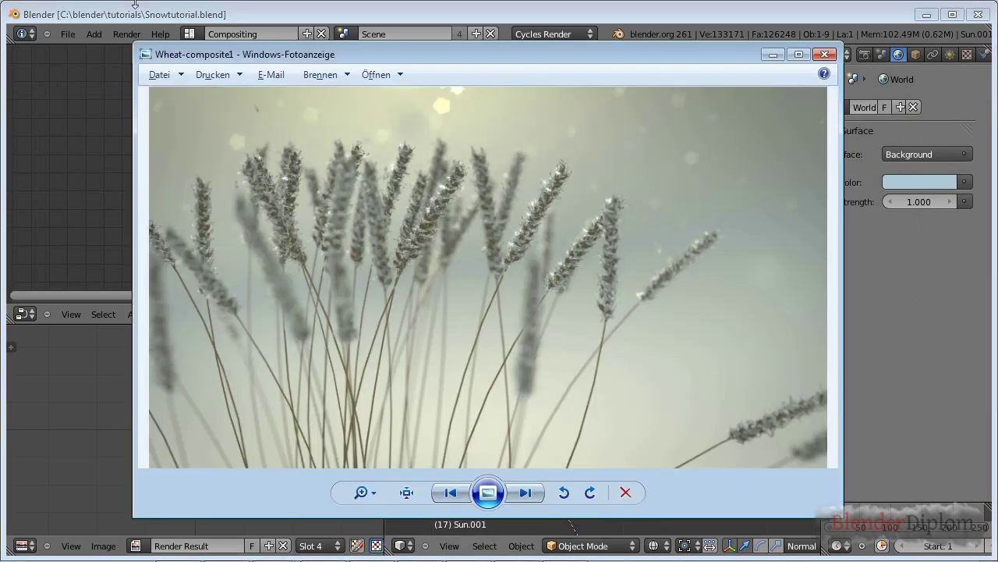
pyautogui.hotkey('alt', 'F4')
# - Add a mesh plane (Plane.012) at the 3D cursor
pyautogui.hotkey('shift', 'a')
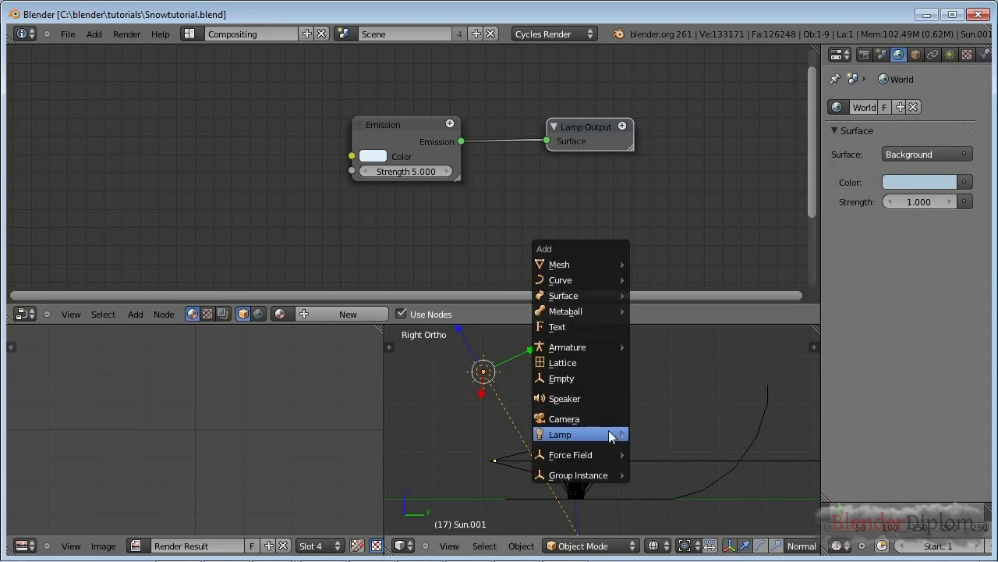
pyautogui.hotkey('shift', 'a')
pyautogui.moveTo(581, 277)
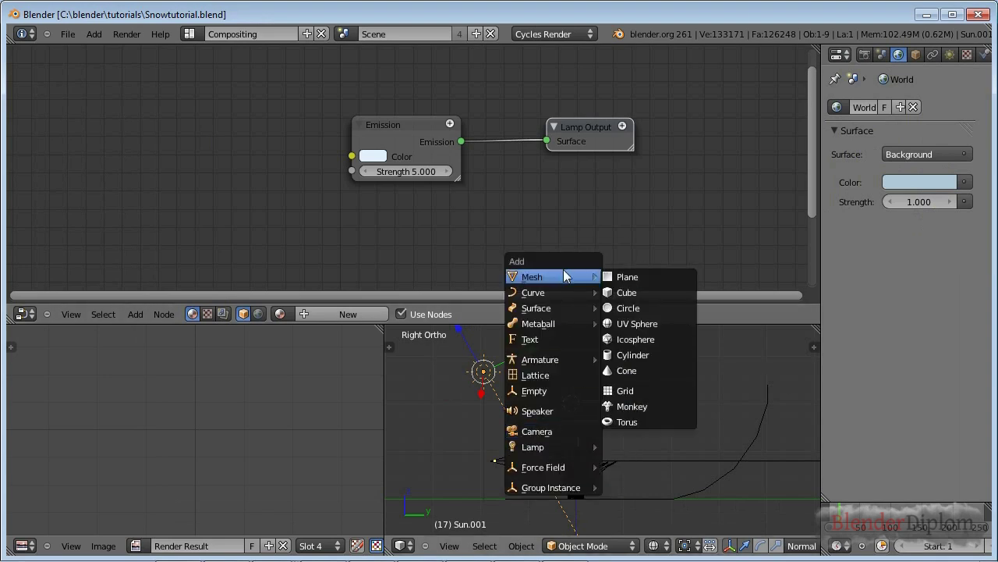
pyautogui.press('Return')
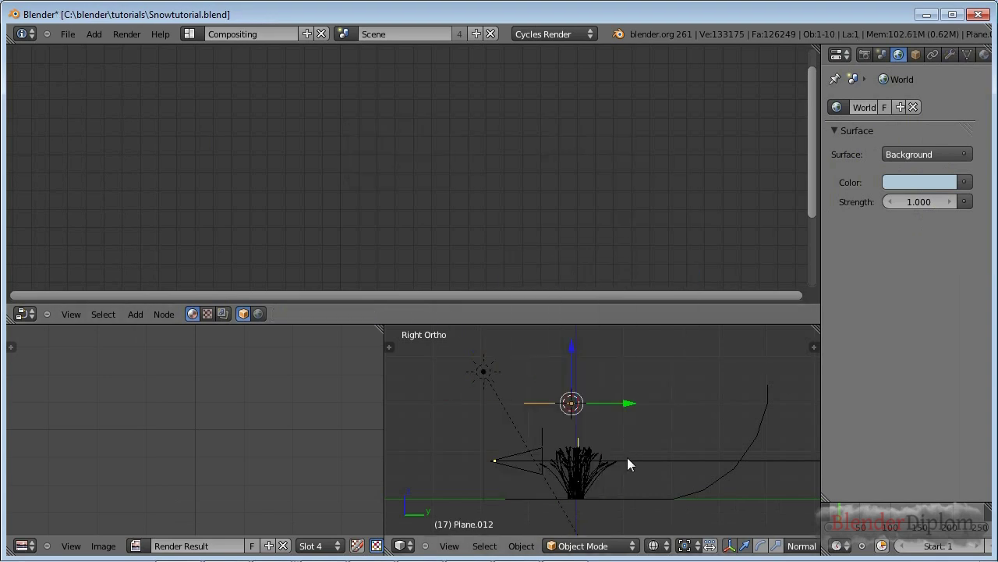
# - Rotate the new plane, shrink it, slide it along Y and rescale it to about 1.54
pyautogui.press('r')
pyautogui.click(601, 488)
pyautogui.press('s')
pyautogui.click(599, 407)
pyautogui.moveTo(610, 439); pyautogui.dragTo(659, 465)
pyautogui.press('s')
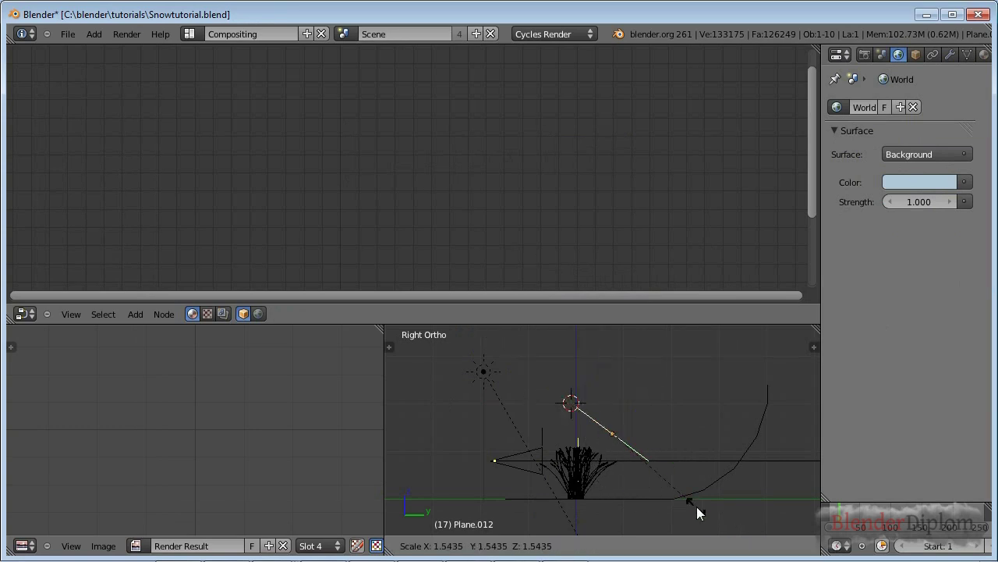
pyautogui.click(699, 507)
# - Move the plane along its normal above the wheat and check it through the camera in rendered preview
pyautogui.press('g')
pyautogui.press('z')
pyautogui.press('z')
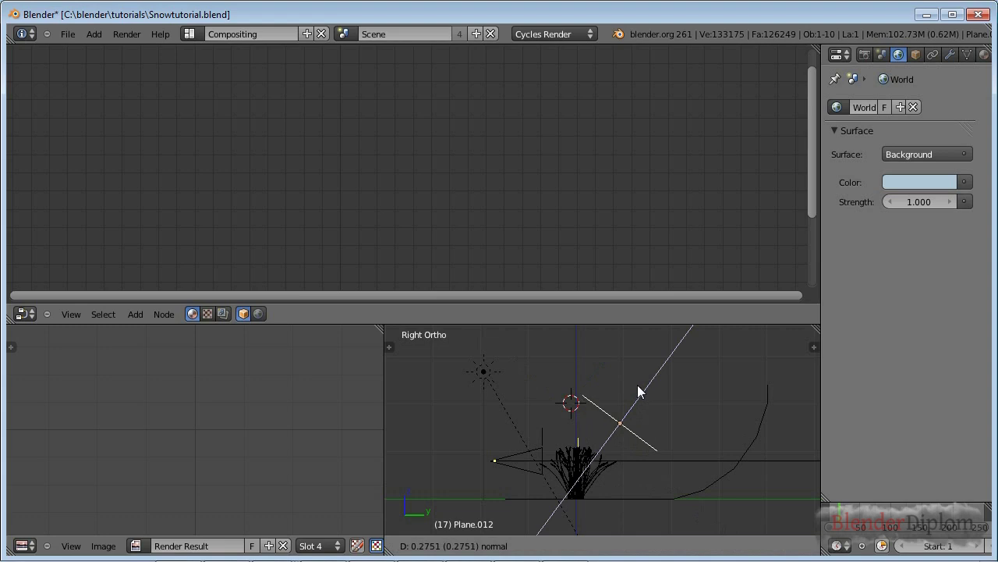
pyautogui.click(631, 389)
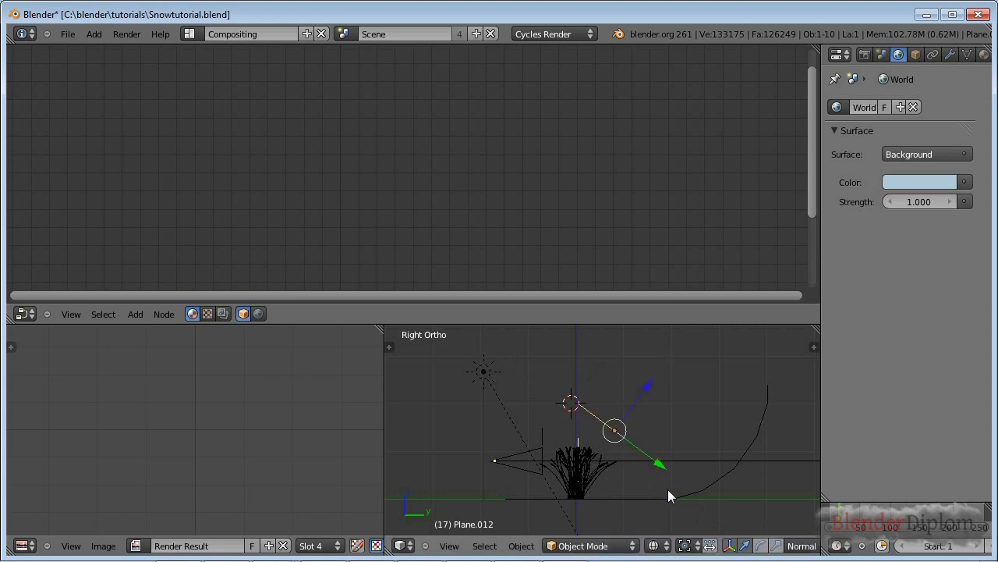
pyautogui.scroll(2, 668, 491)
pyautogui.moveTo(669, 466); pyautogui.dragTo(661, 479)
pyautogui.keyDown('shift'); pyautogui.moveTo(654, 458); pyautogui.dragTo(646, 419, button='middle'); pyautogui.keyUp('shift')
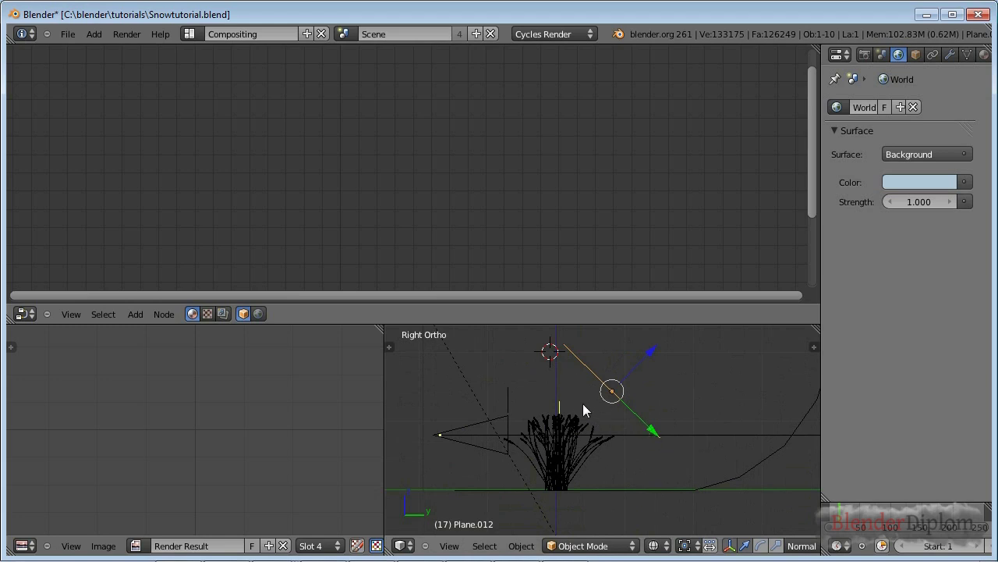
pyautogui.press('KP_0')
pyautogui.hotkey('shift', 'z')
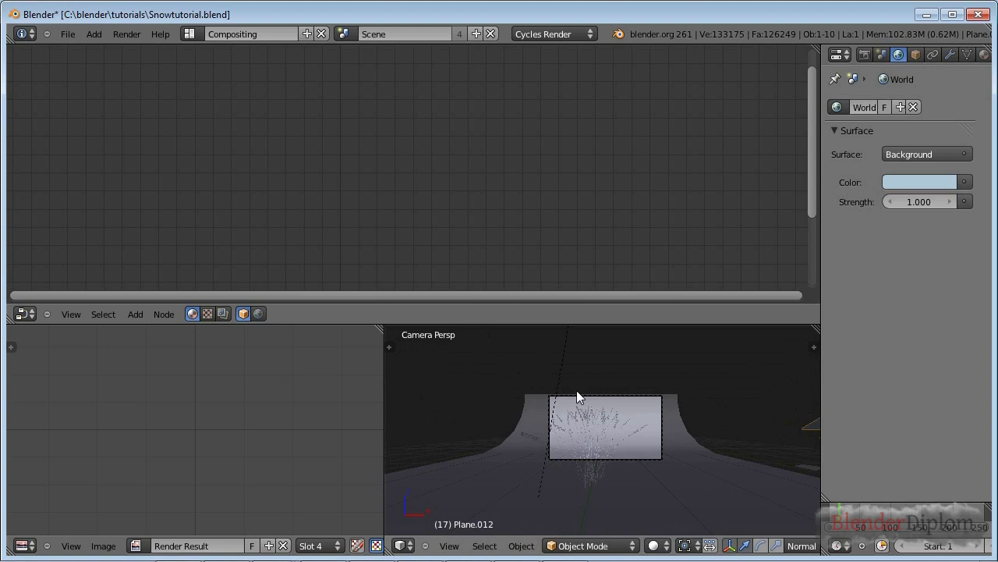
# - Nudge the lamp along its Y axis in side view and recheck the camera framing
pyautogui.hotkey('shift', 'z')
pyautogui.press('KP_3')
pyautogui.moveTo(655, 427); pyautogui.dragTo(664, 439)
pyautogui.press('KP_5')
pyautogui.hotkey('shift', 'z')
pyautogui.press('KP_0')
pyautogui.keyDown('shift'); pyautogui.moveTo(704, 434); pyautogui.dragTo(591, 433, button='middle'); pyautogui.keyUp('shift')
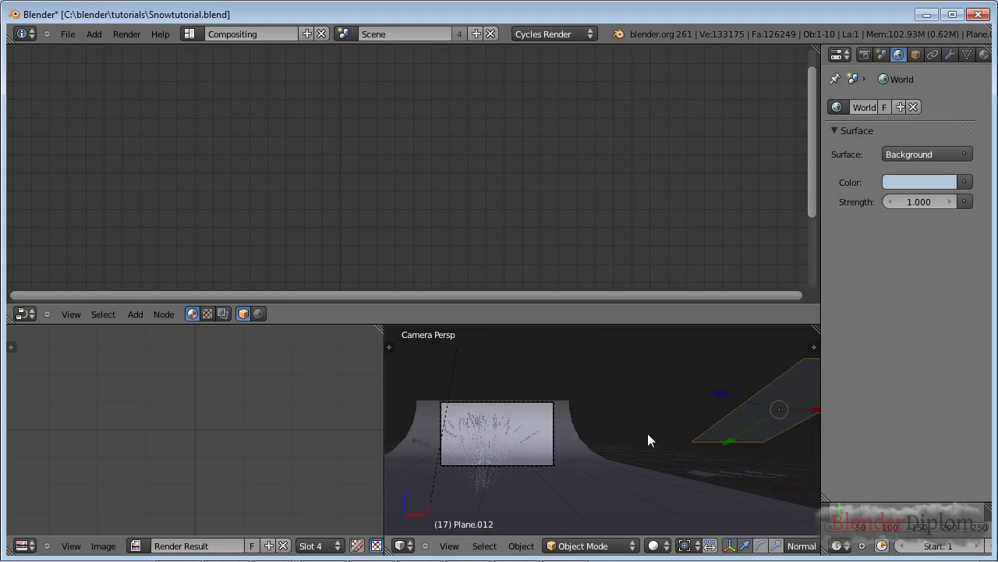
pyautogui.press('g')
pyautogui.rightClick(499, 383)
# - Slide the light plane along X in top view so it sits inside the camera frame
pyautogui.press('KP_7')
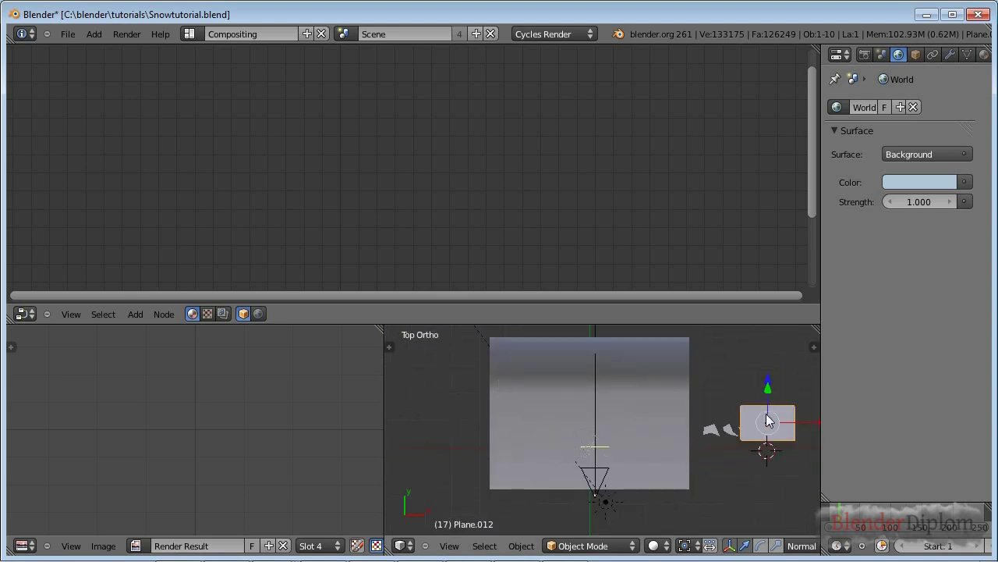
pyautogui.press('g')
pyautogui.press('x')
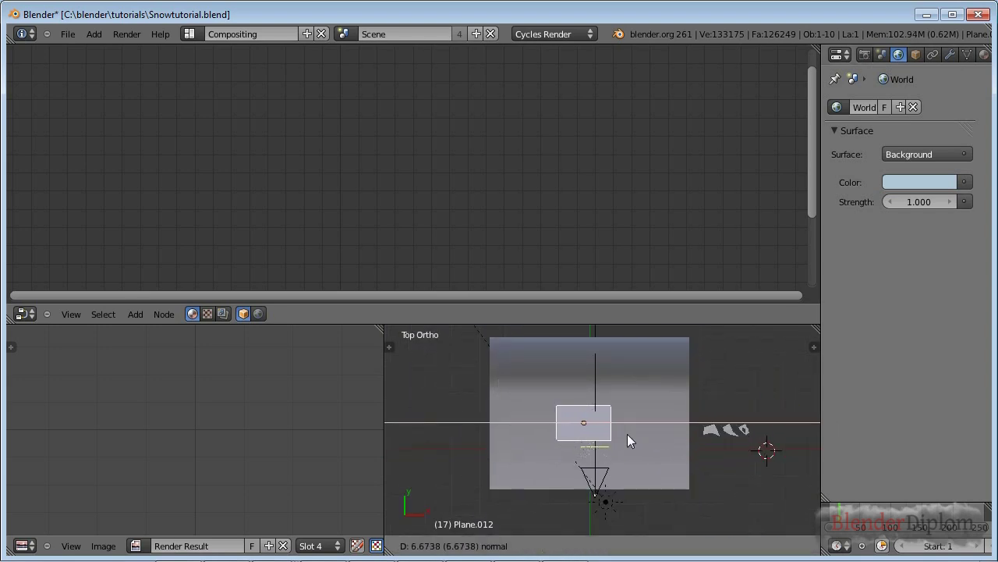
pyautogui.click(632, 435)
pyautogui.press('KP_0')
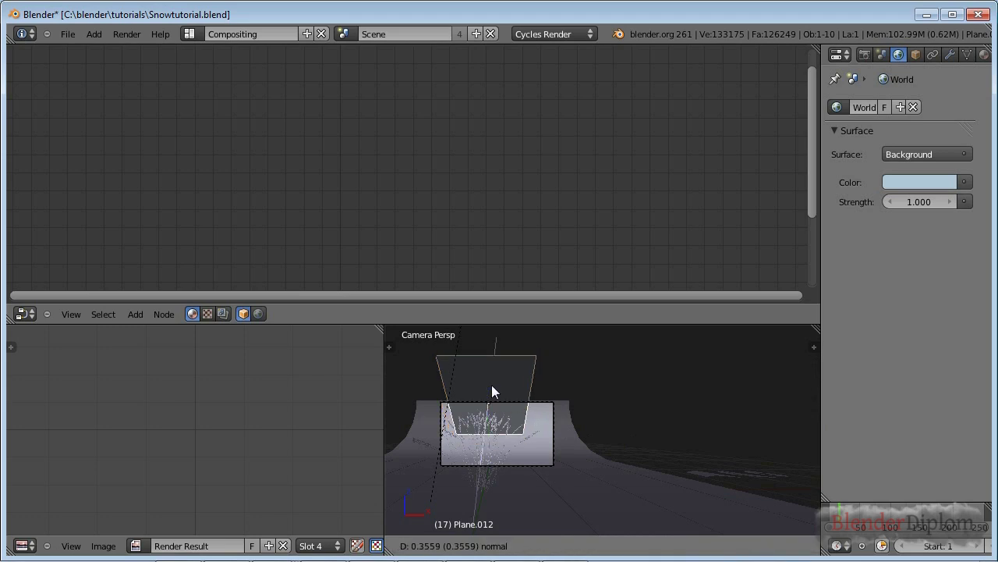
# - Set the manipulator to Global orientation, raise the plane along Z, and give it a new material
pyautogui.click(802, 545)
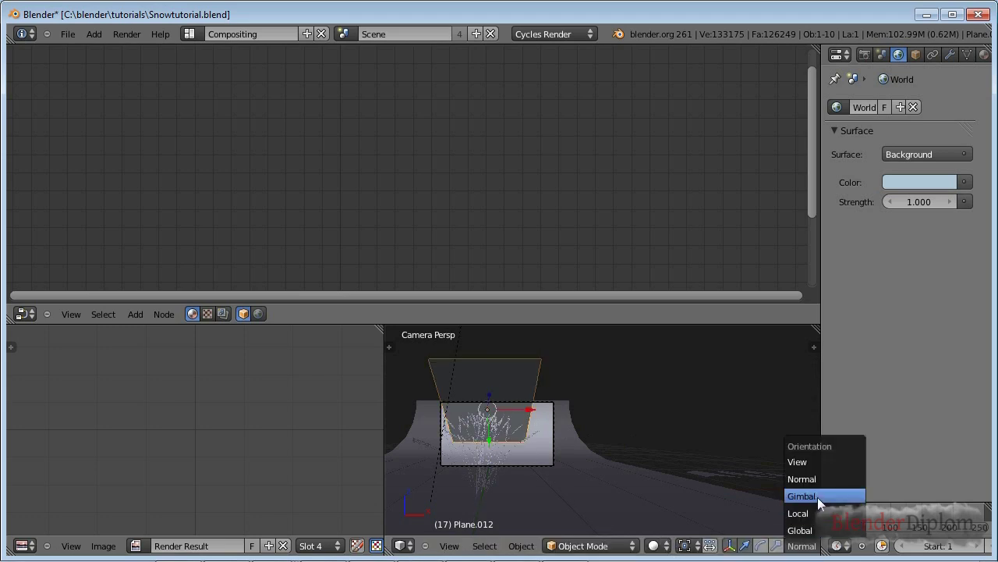
pyautogui.click(800, 530)
pyautogui.scroll(3, 406, 378)
pyautogui.keyDown('shift'); pyautogui.moveTo(435, 374); pyautogui.dragTo(652, 423, button='middle'); pyautogui.keyUp('shift')
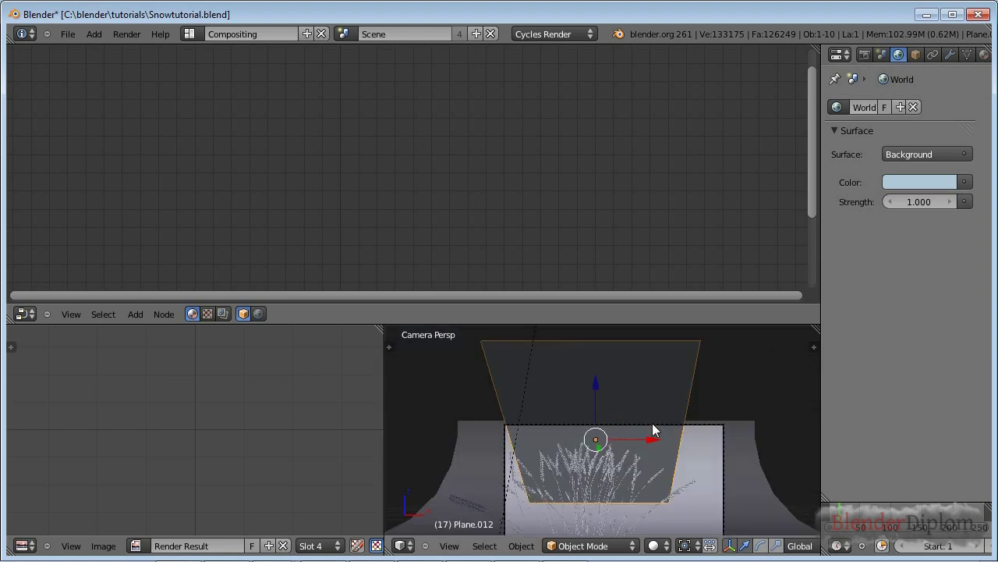
pyautogui.moveTo(595, 386); pyautogui.dragTo(595, 353)
pyautogui.click(667, 421)
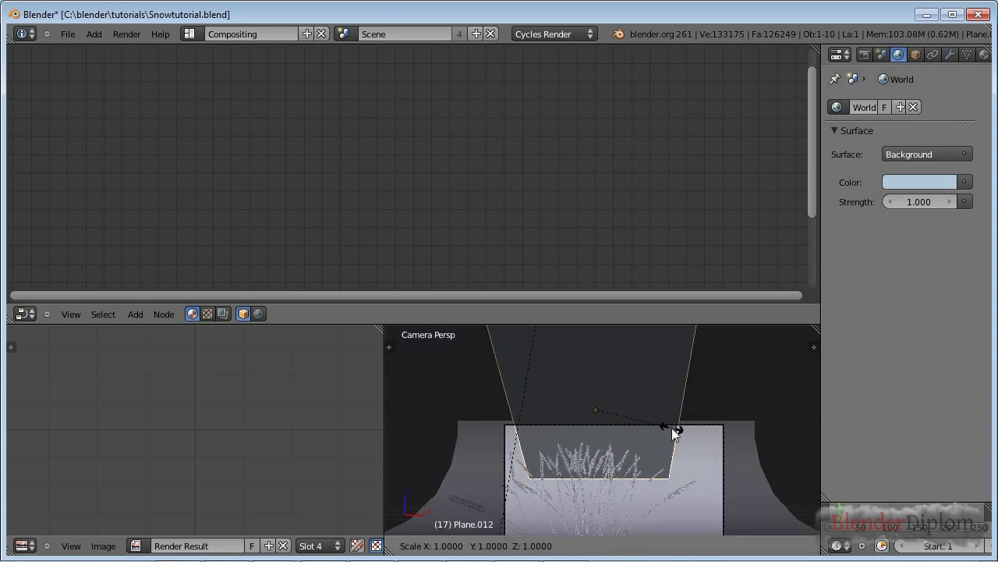
pyautogui.click(984, 54)
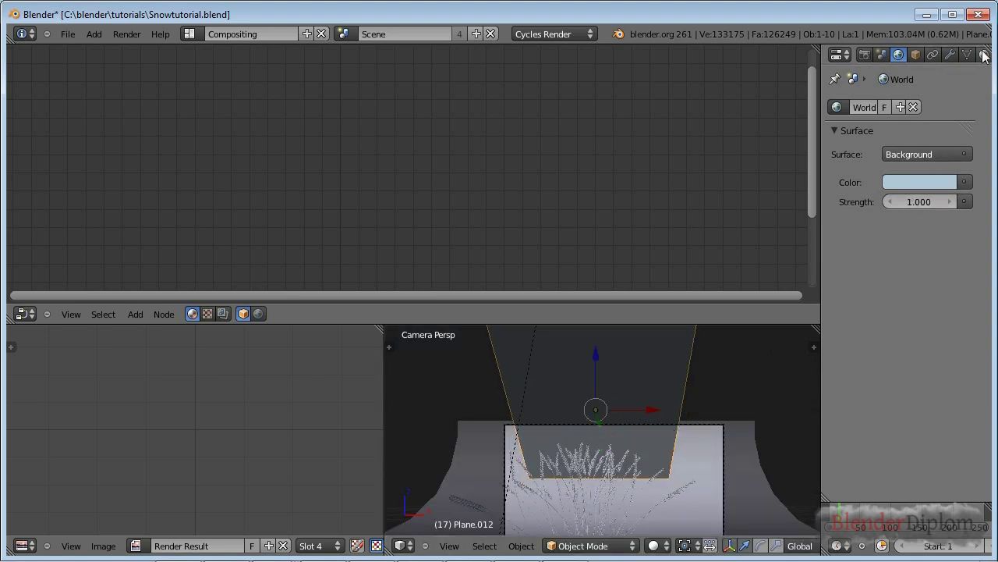
pyautogui.click(867, 158)
# - Change Material.001's surface to an Emission shader with Strength 15
pyautogui.click(925, 205)
pyautogui.click(913, 204)
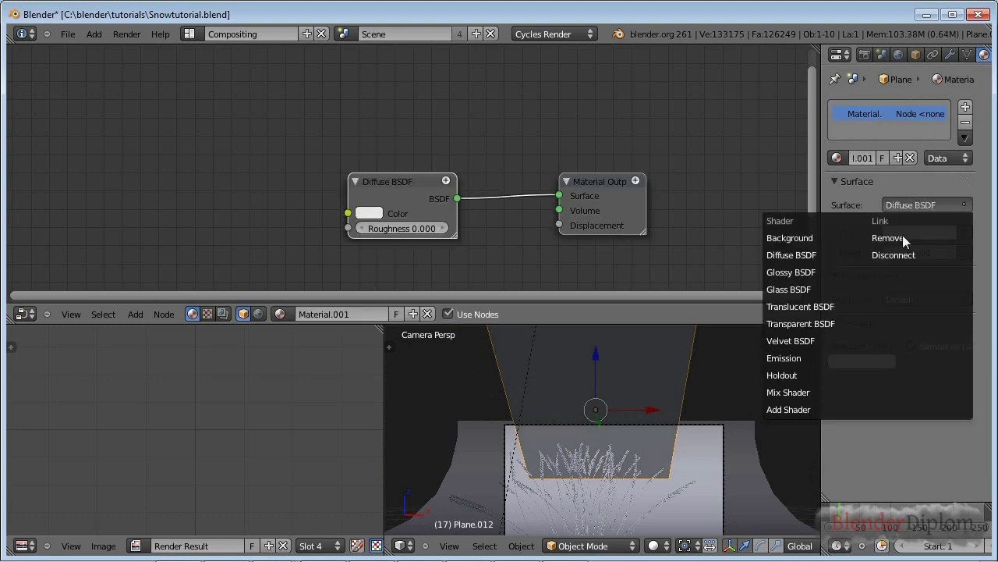
pyautogui.click(812, 358)
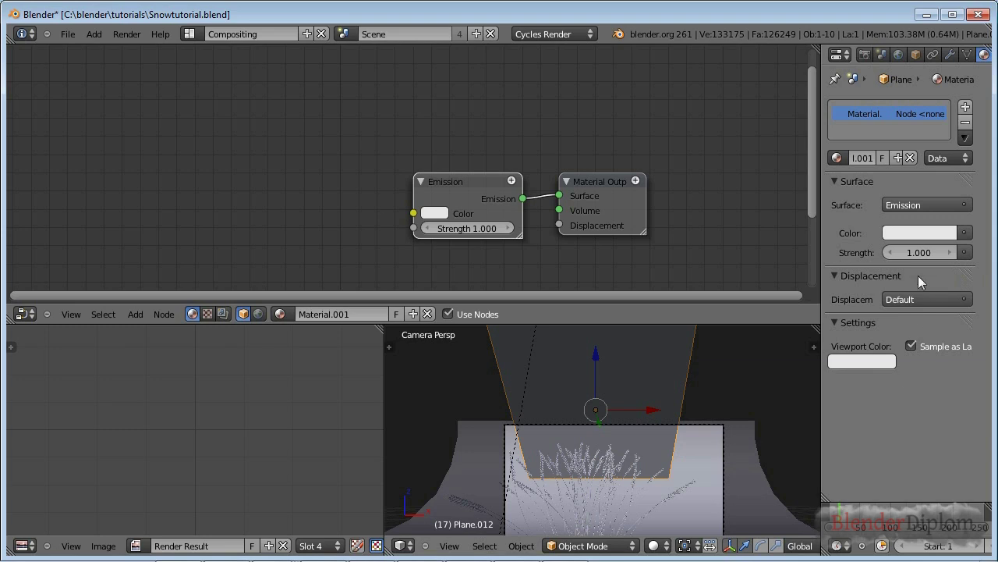
pyautogui.click(913, 253)
pyautogui.write('15')
pyautogui.press('Return')
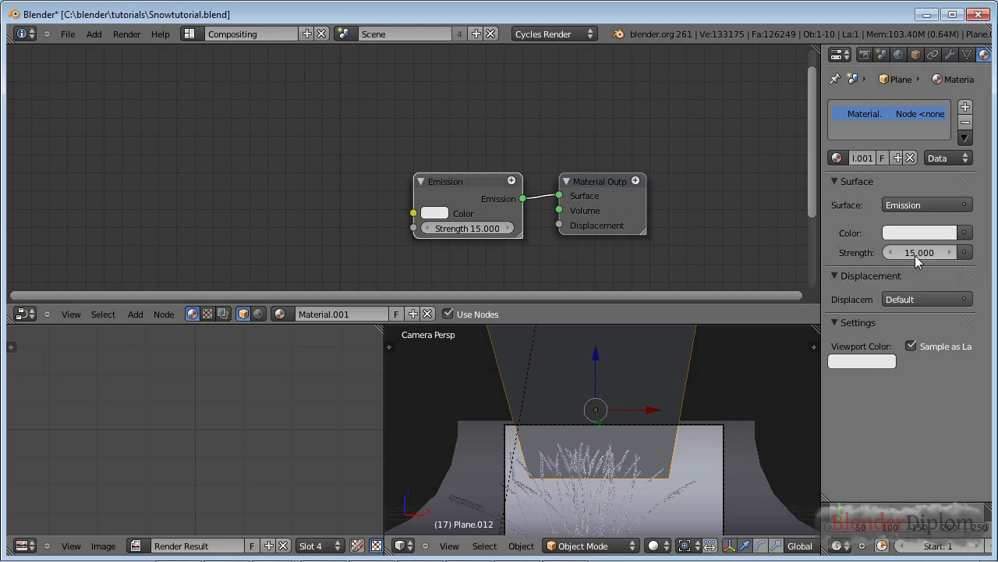
# - Tint the emission colour warm cream (R 0.800, G 0.723, B 0.580)
pyautogui.click(903, 234)
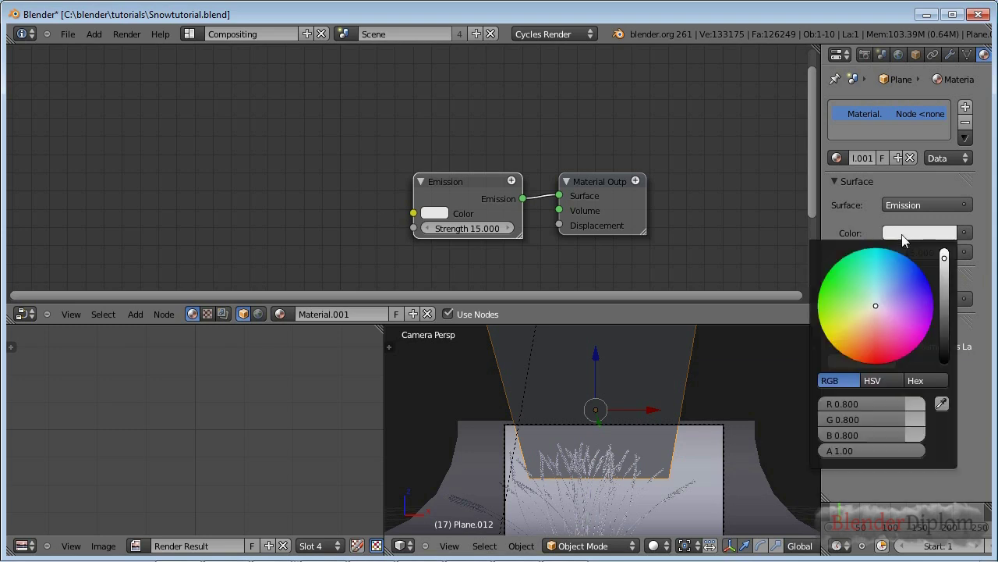
pyautogui.click(866, 318)
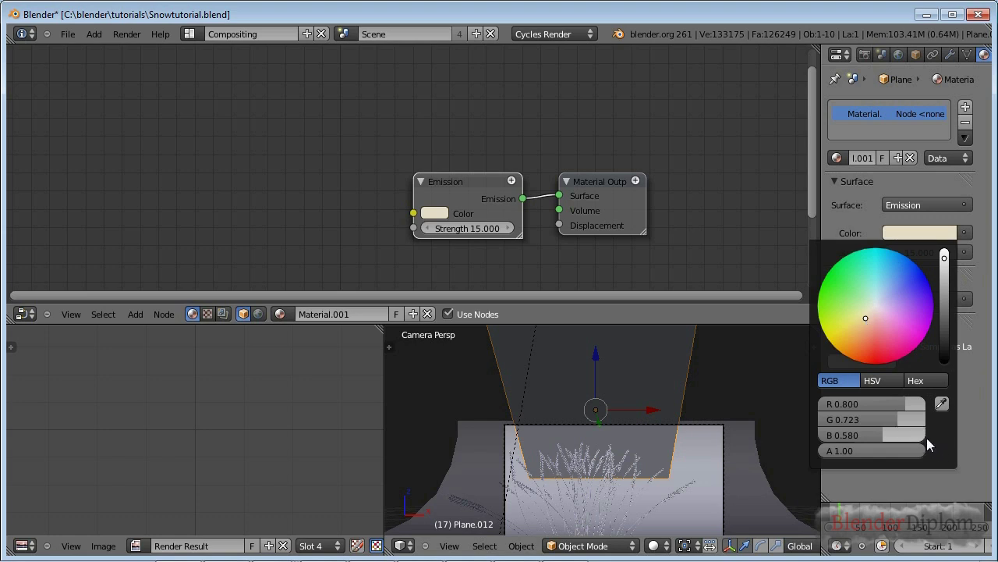
pyautogui.click(458, 186)
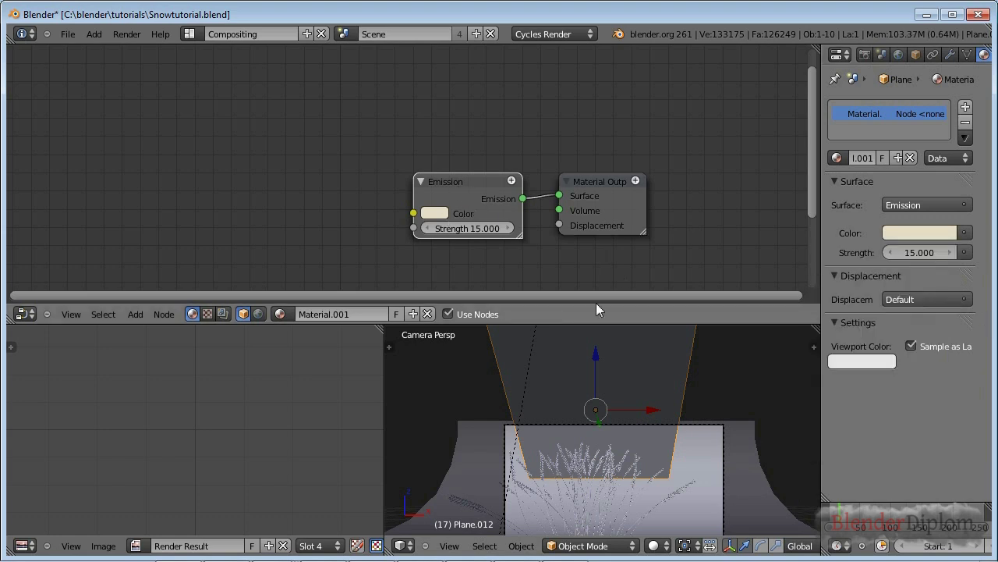
pyautogui.scroll(-2, 721, 438)
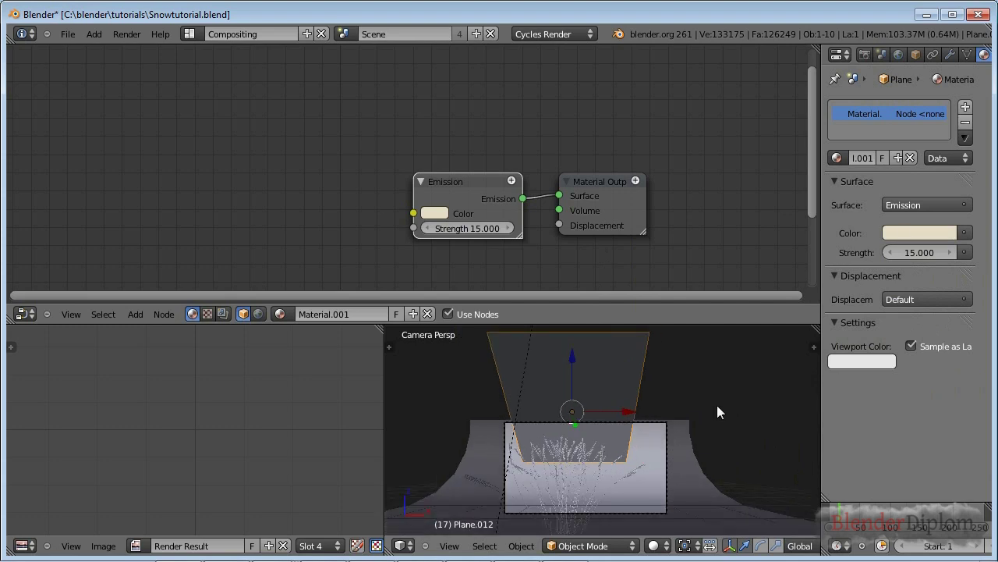
pyautogui.click(917, 54)
# - Untick Camera ray visibility so Plane.012 is hidden from the camera
pyautogui.scroll(-4, 886, 399)
pyautogui.scroll(-3, 889, 390)
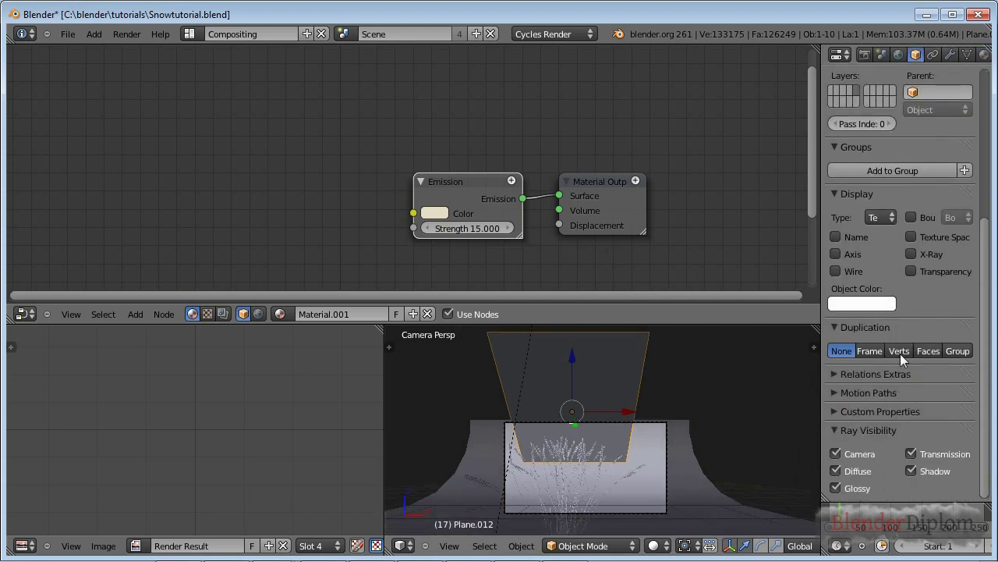
pyautogui.click(860, 452)
pyautogui.keyDown('shift'); pyautogui.moveTo(609, 461); pyautogui.dragTo(578, 451, button='middle'); pyautogui.keyUp('shift')
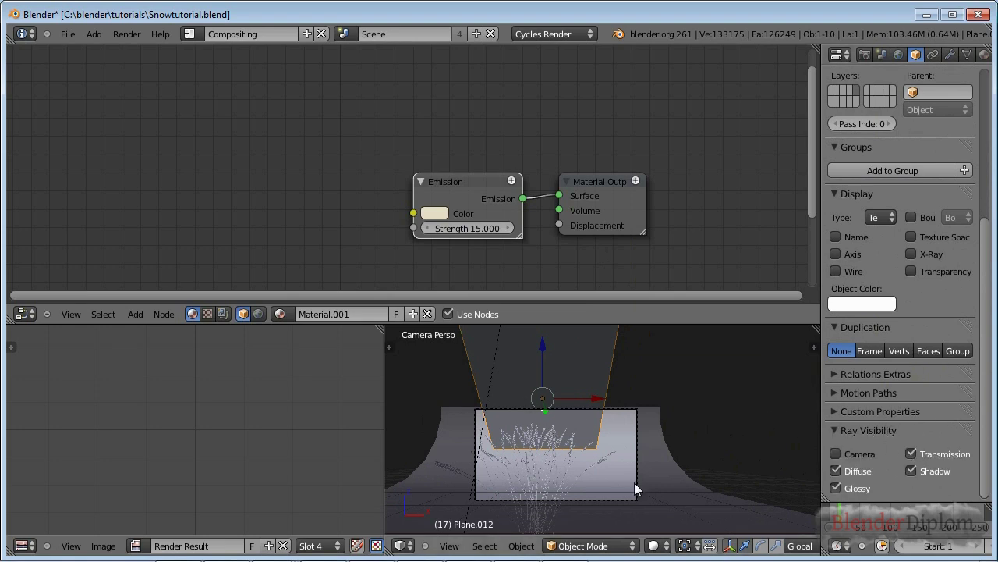
pyautogui.scroll(3, 633, 482)
# - Save over the blend file and switch the viewport to Rendered shading
pyautogui.hotkey('ctrl', 's')
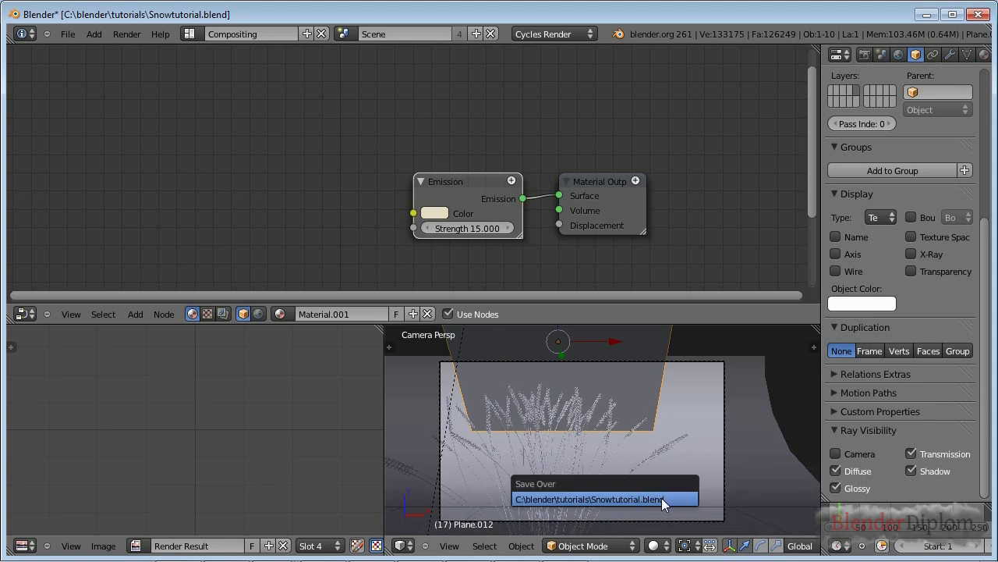
pyautogui.click(661, 498)
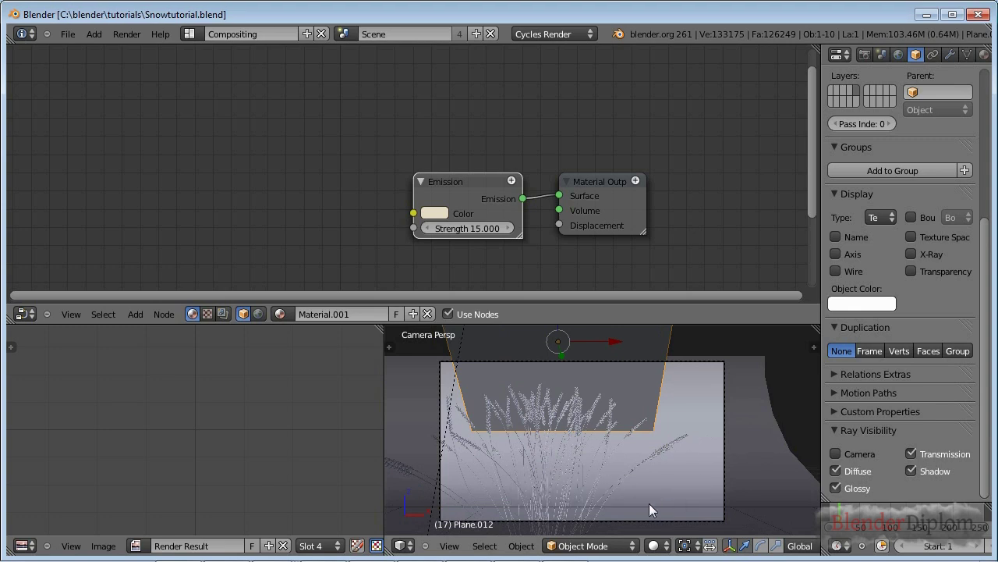
pyautogui.click(654, 546)
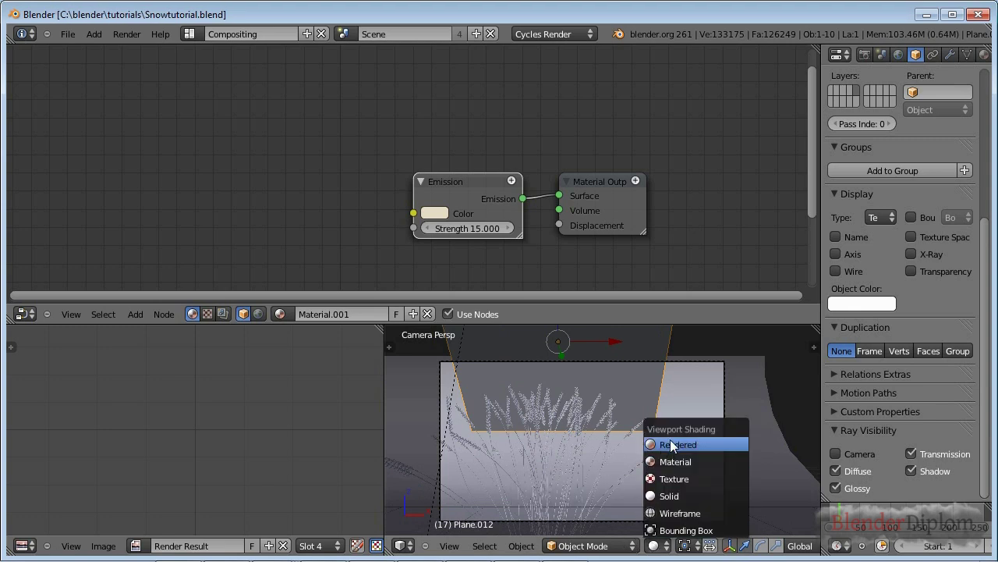
pyautogui.press('Return')
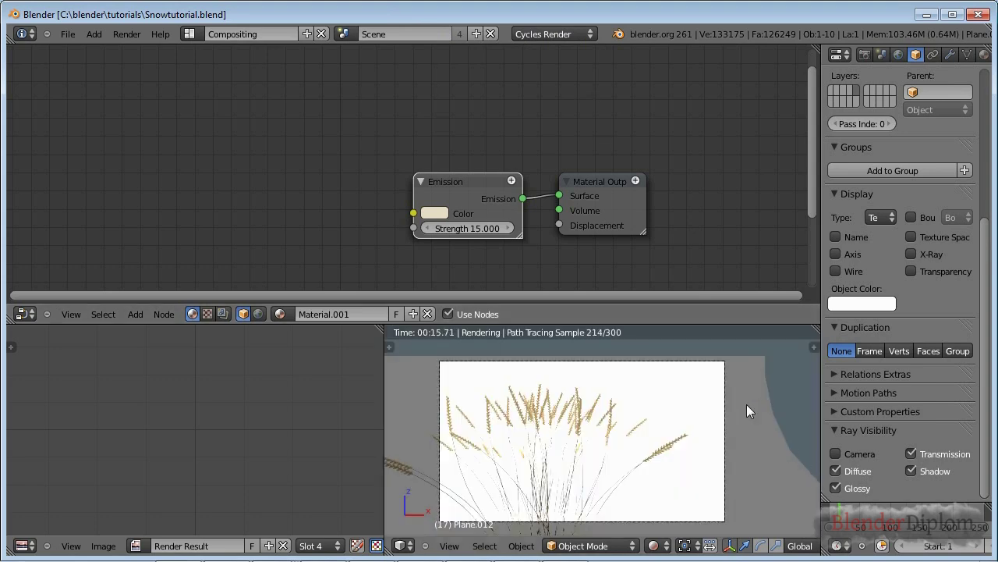
pyautogui.rightClick(747, 405)
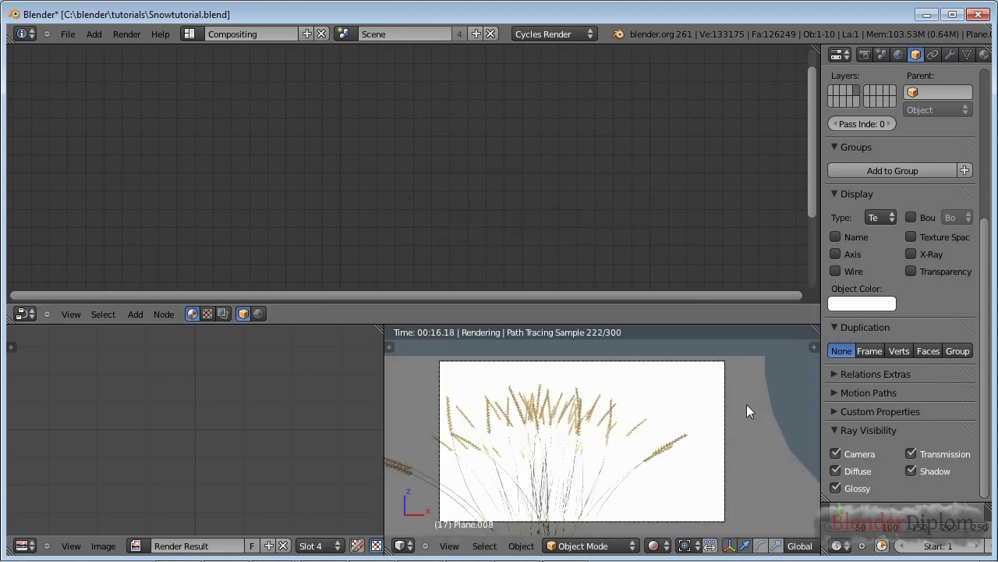
# - Give Plane.008 a new diffuse material coloured blue-grey (R 0.275, G 0.309, B 0.326)
pyautogui.click(967, 54)
pyautogui.click(983, 54)
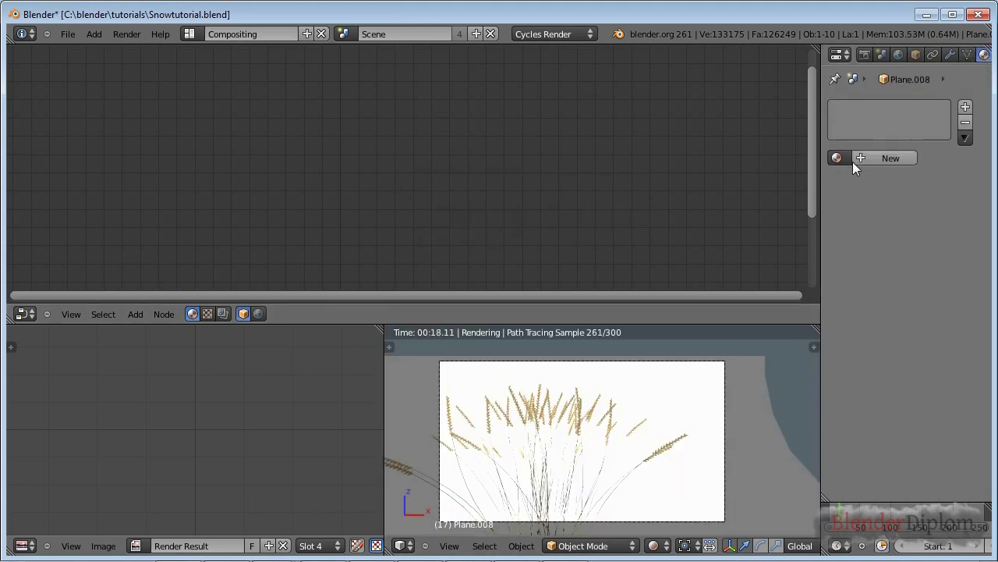
pyautogui.click(872, 156)
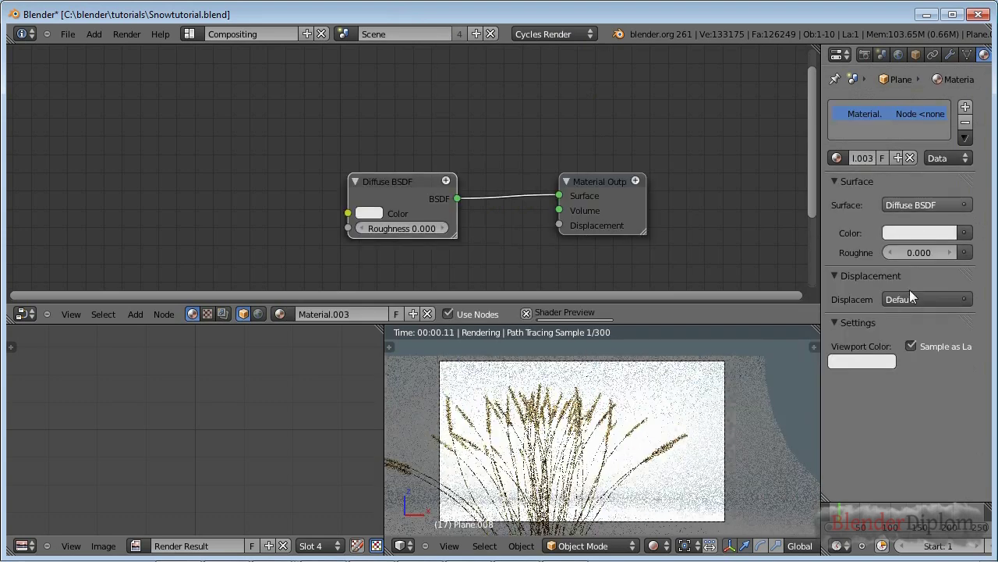
pyautogui.click(927, 232)
pyautogui.moveTo(945, 262); pyautogui.dragTo(946, 294)
pyautogui.click(879, 297)
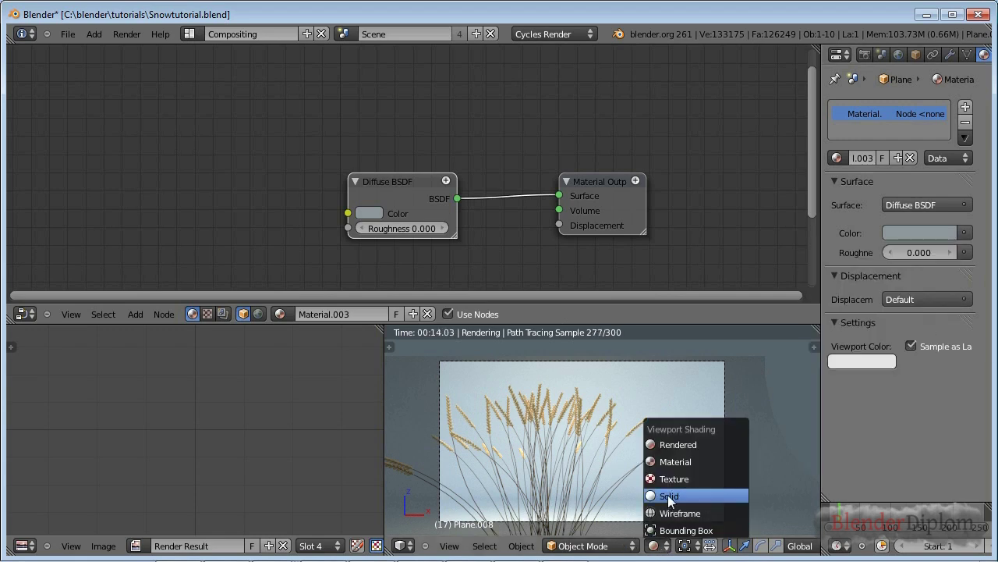
pyautogui.click(667, 497)
# - In Right Ortho wireframe view, move Plane.012 higher and further from the wheat
pyautogui.press('KP_3')
pyautogui.scroll(4, 610, 429)
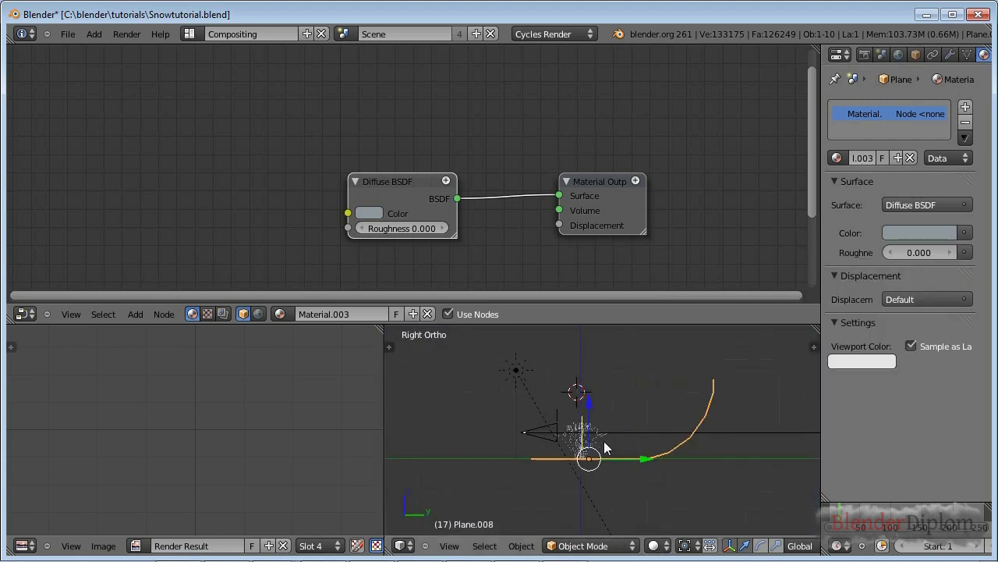
pyautogui.press('z')
pyautogui.rightClick(629, 397)
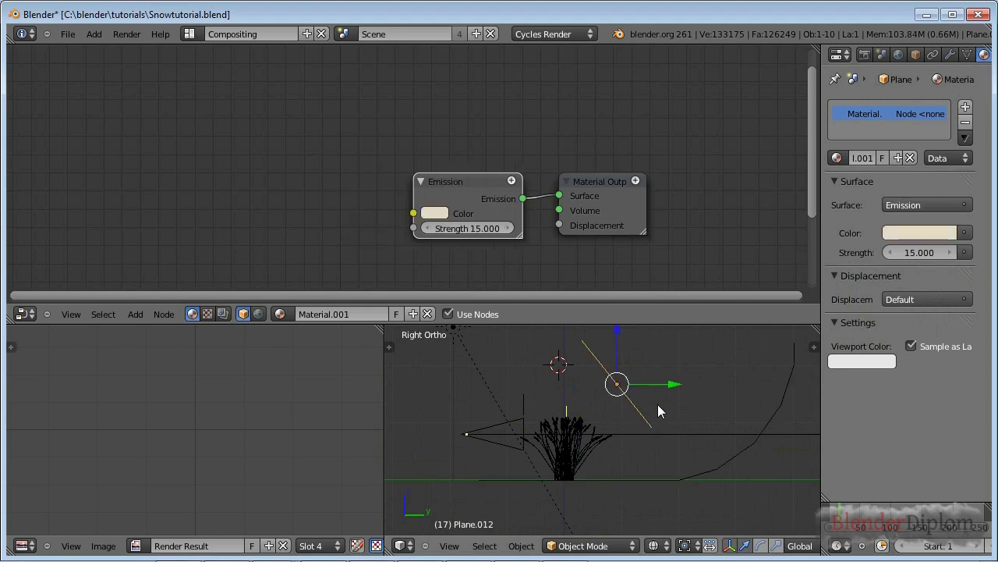
pyautogui.press('g')
pyautogui.press('Escape')
pyautogui.press('g')
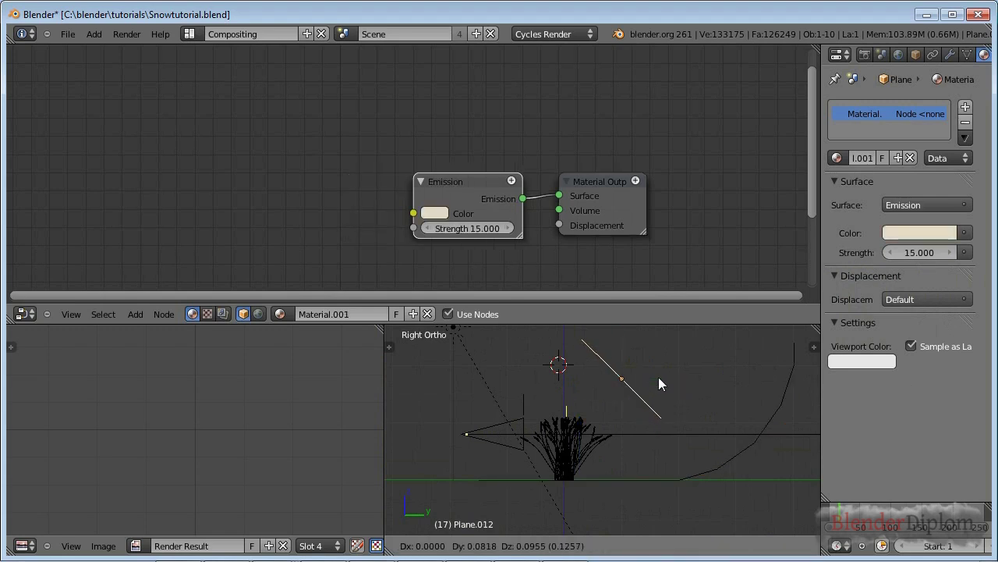
pyautogui.click(668, 372)
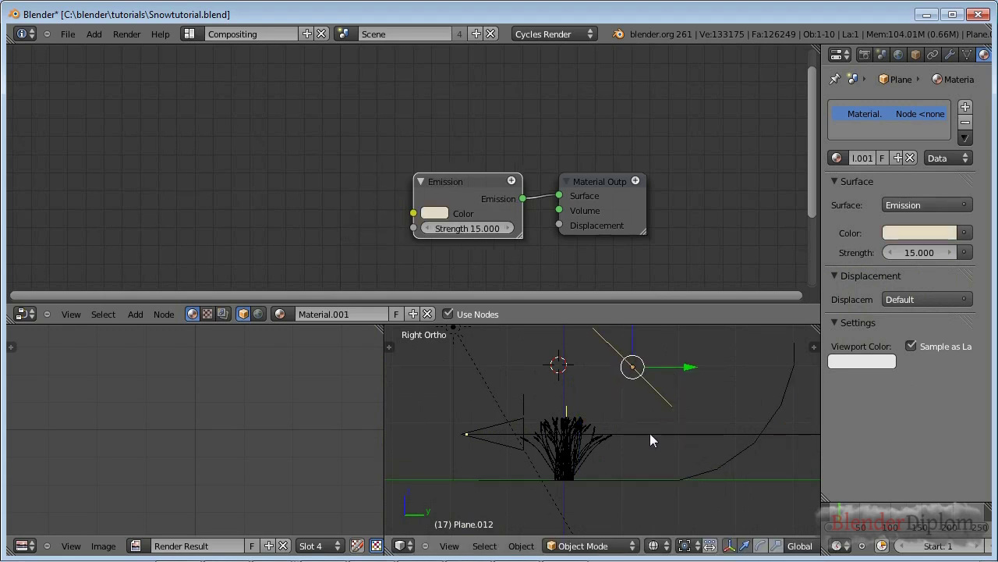
pyautogui.keyDown('shift'); pyautogui.moveTo(682, 433); pyautogui.dragTo(615, 449, button='middle'); pyautogui.keyUp('shift')
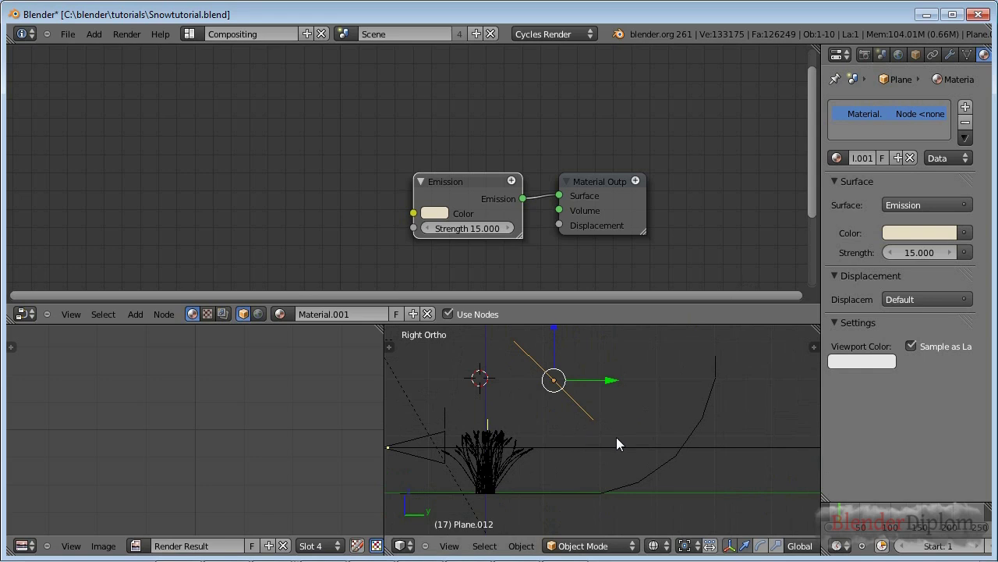
# - Look through the camera with the viewport in Rendered shading
pyautogui.press('KP_0')
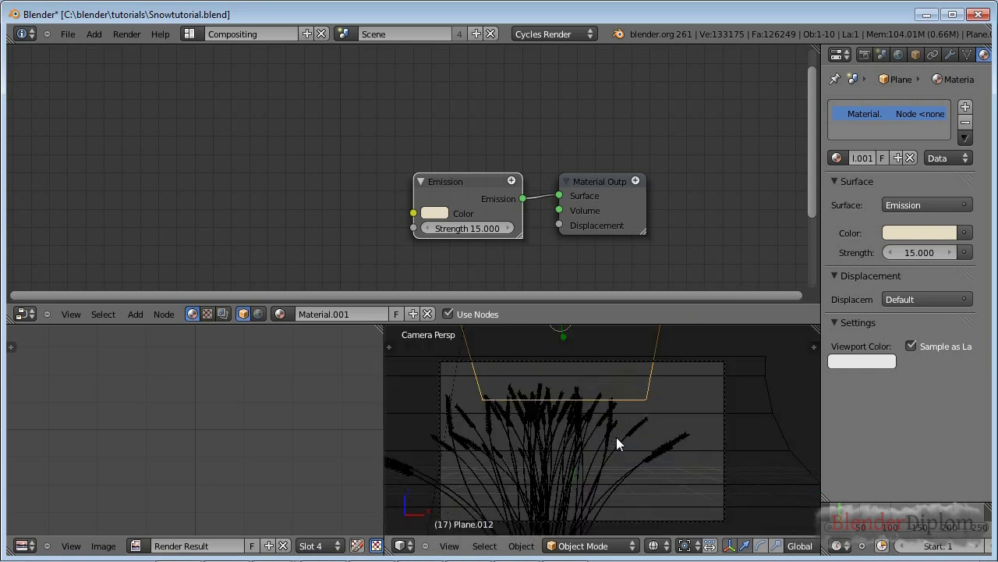
pyautogui.click(654, 549)
pyautogui.click(660, 474)
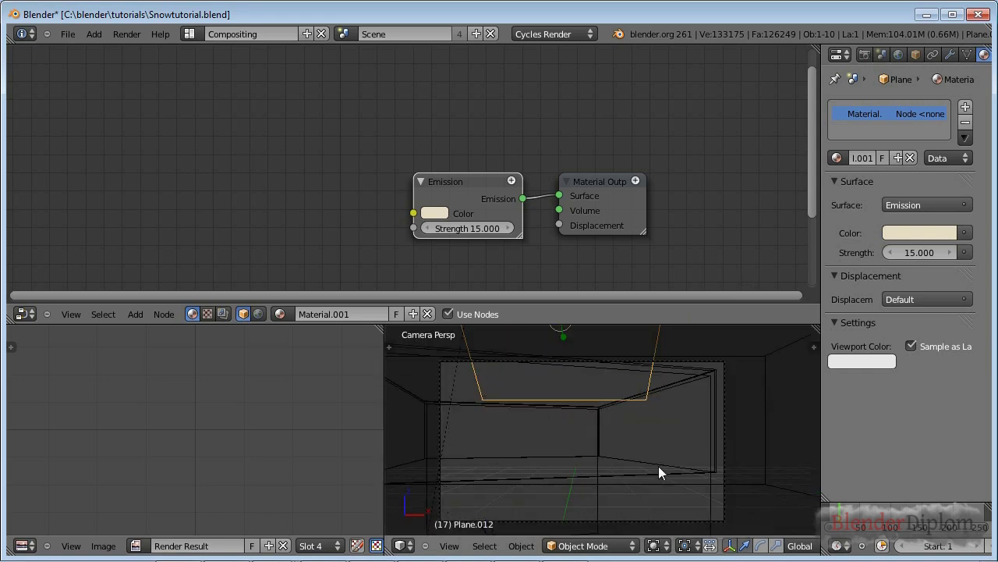
pyautogui.click(653, 549)
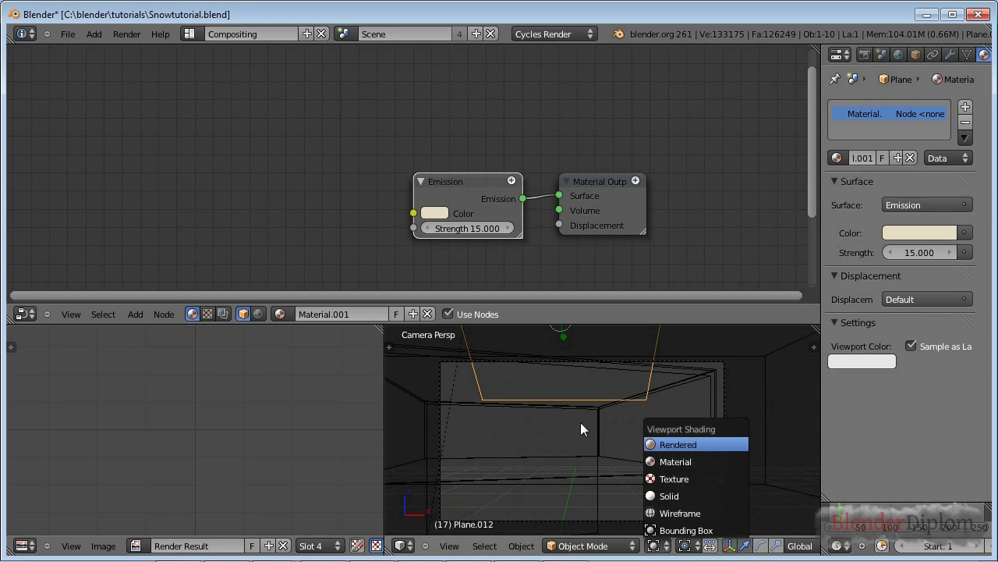
pyautogui.press('Return')
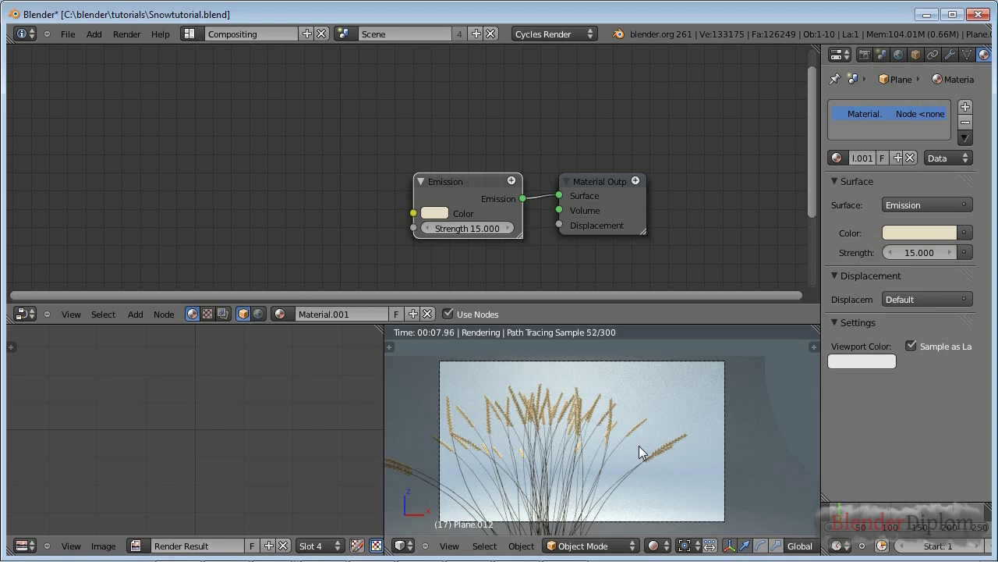
# - Rotate the light plane about 17° around the X axis and zoom in to check the lighting
pyautogui.press('r')
pyautogui.press('x')
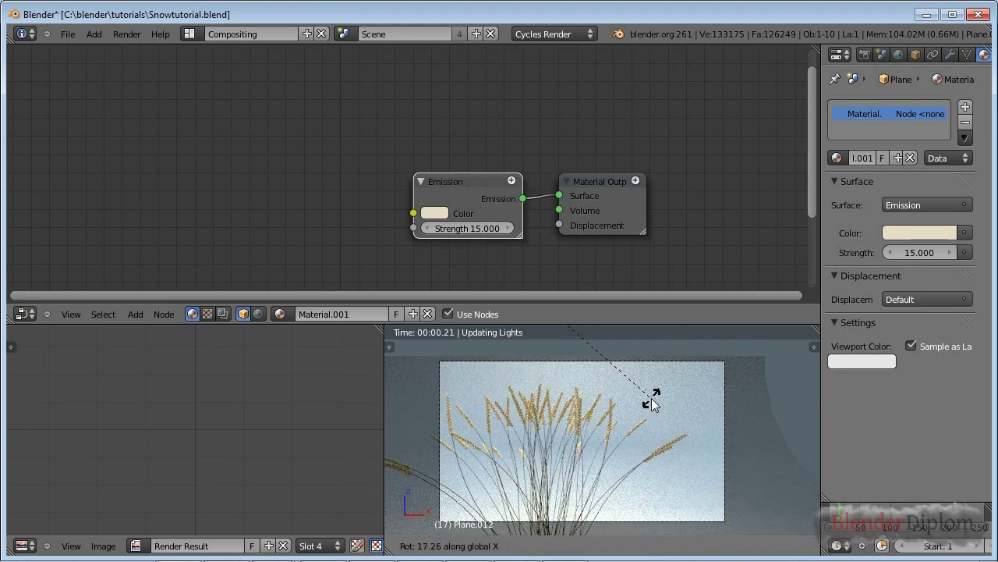
pyautogui.click(651, 400)
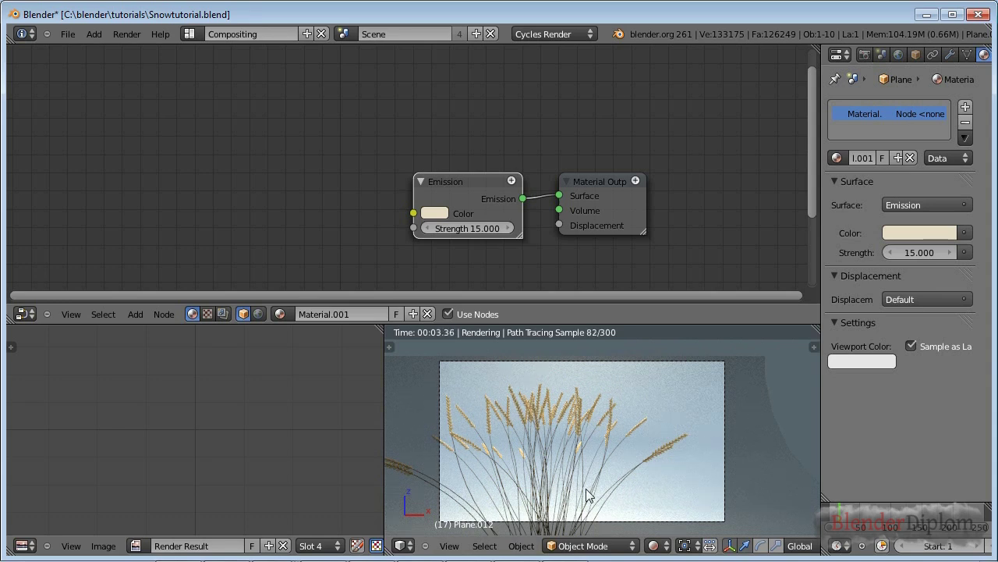
pyautogui.scroll(2, 589, 496)
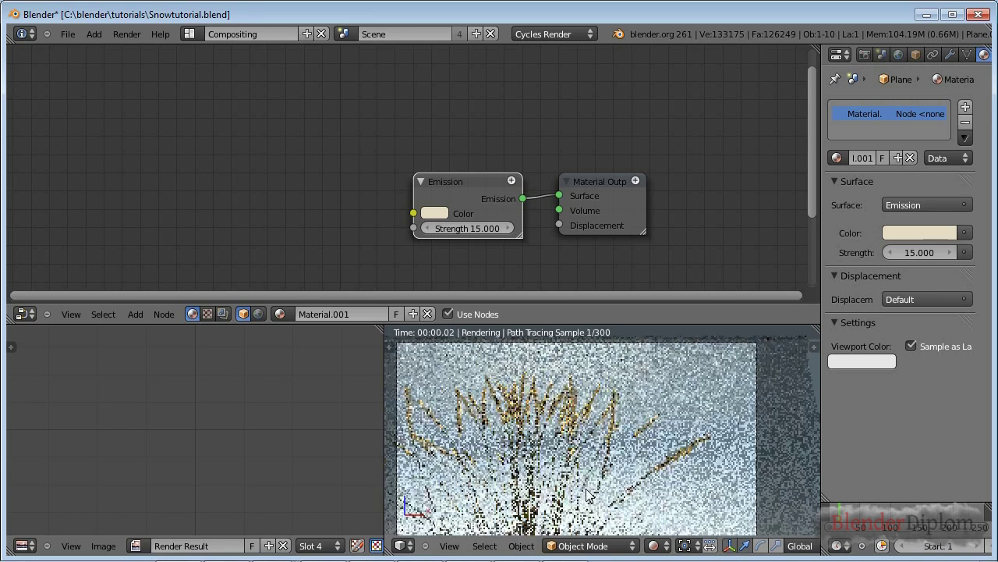
pyautogui.scroll(1, 605, 458)
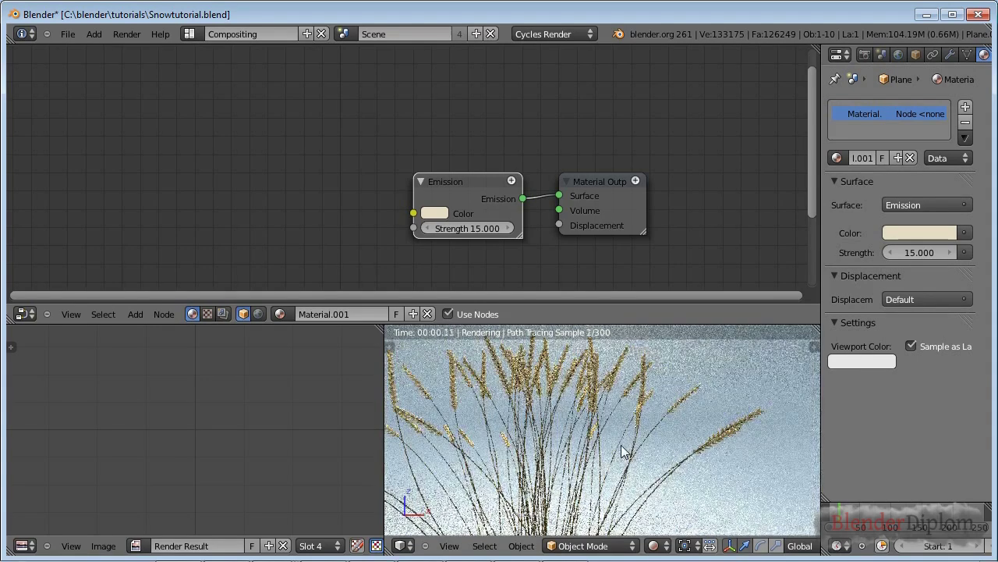
pyautogui.rightClick(596, 384)
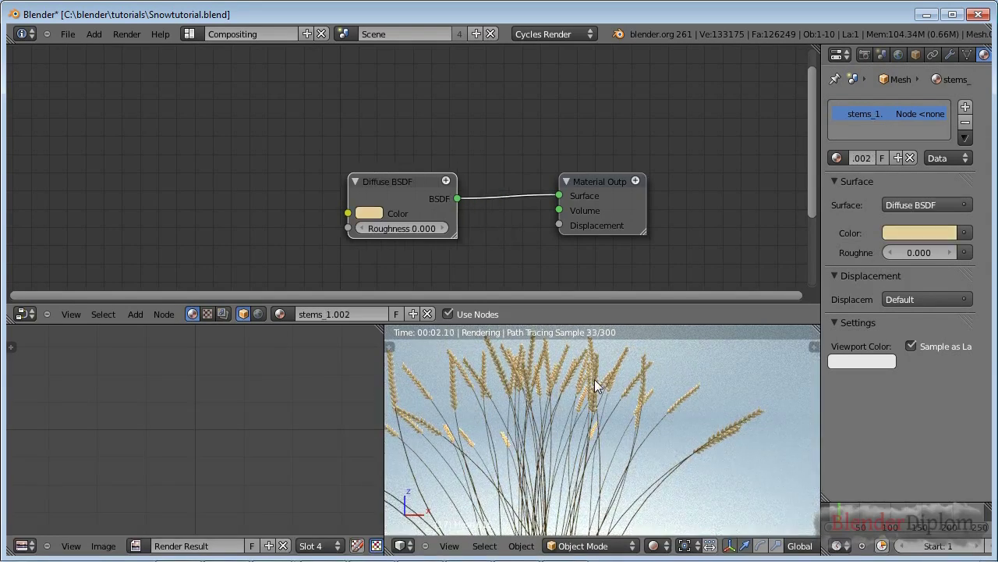
# - Select the wheat leaves object in the Modifiers tab so its hair particles display
pyautogui.click(951, 55)
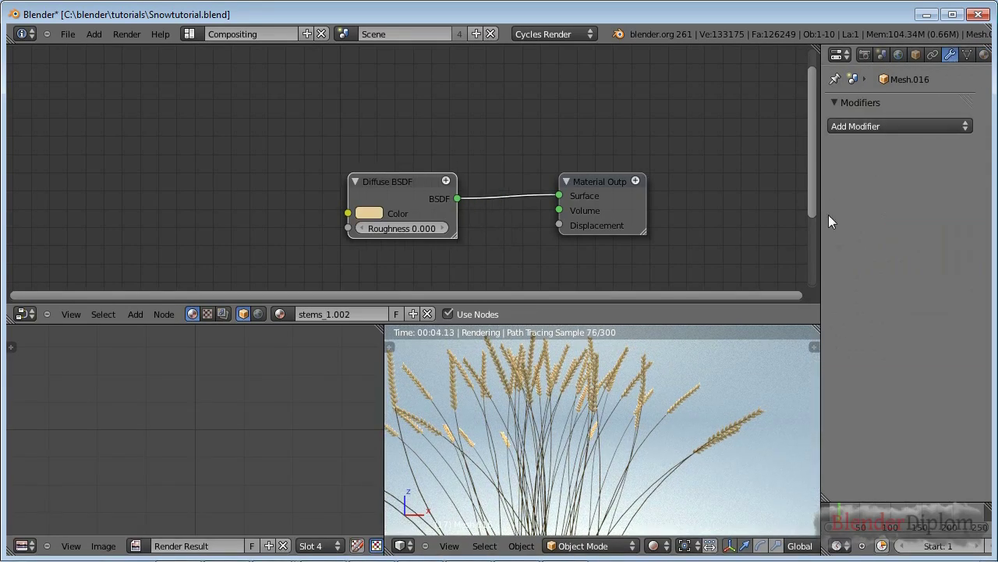
pyautogui.hotkey('shift', 'z')
pyautogui.rightClick(608, 409)
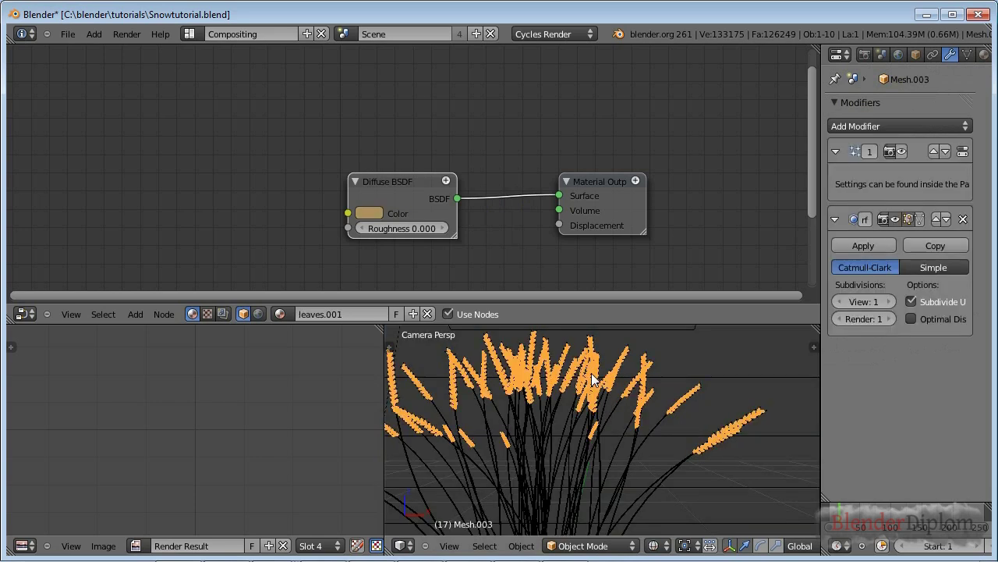
pyautogui.hotkey('shift', 'z')
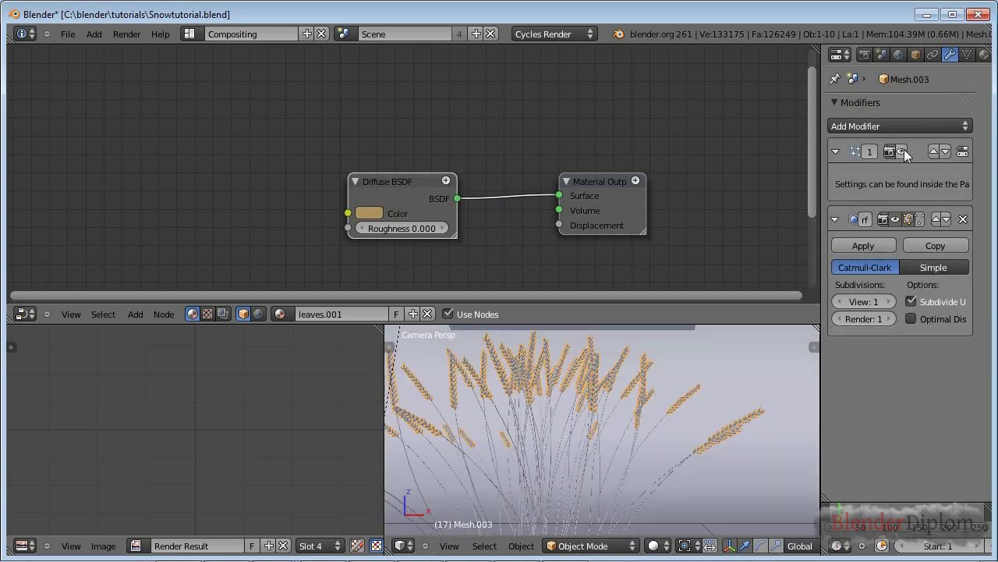
# - Save the file, preview the bristly wheat ears in Rendered shading, then return to solid
pyautogui.hotkey('ctrl', 's')
pyautogui.click(616, 440)
pyautogui.click(653, 546)
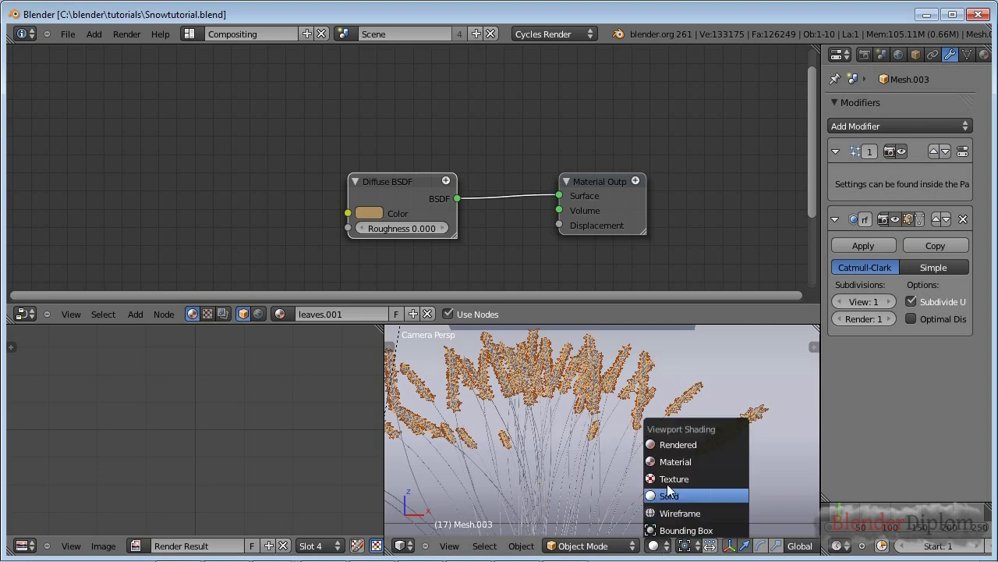
pyautogui.click(683, 443)
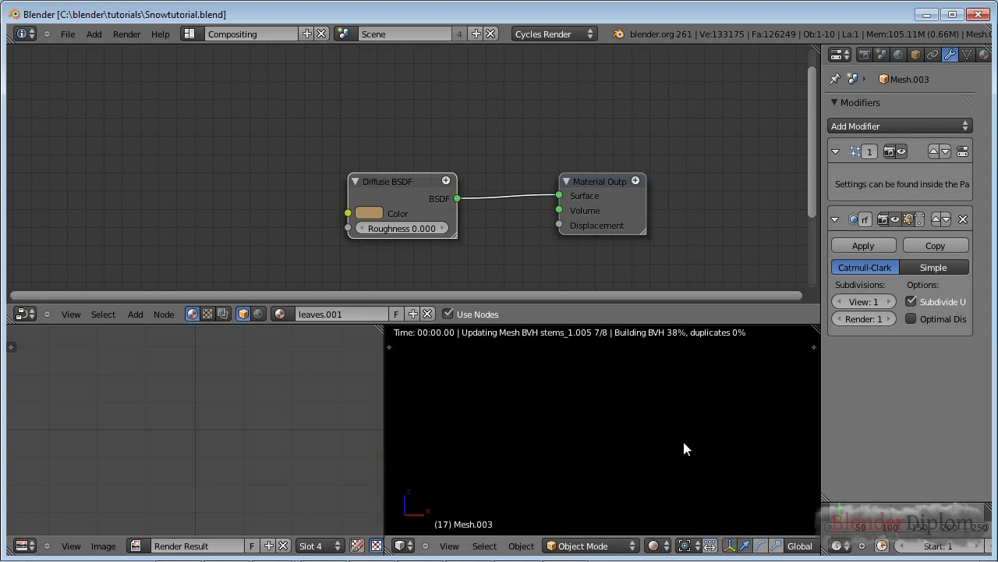
pyautogui.moveTo(549, 427); pyautogui.dragTo(551, 439, button='middle')
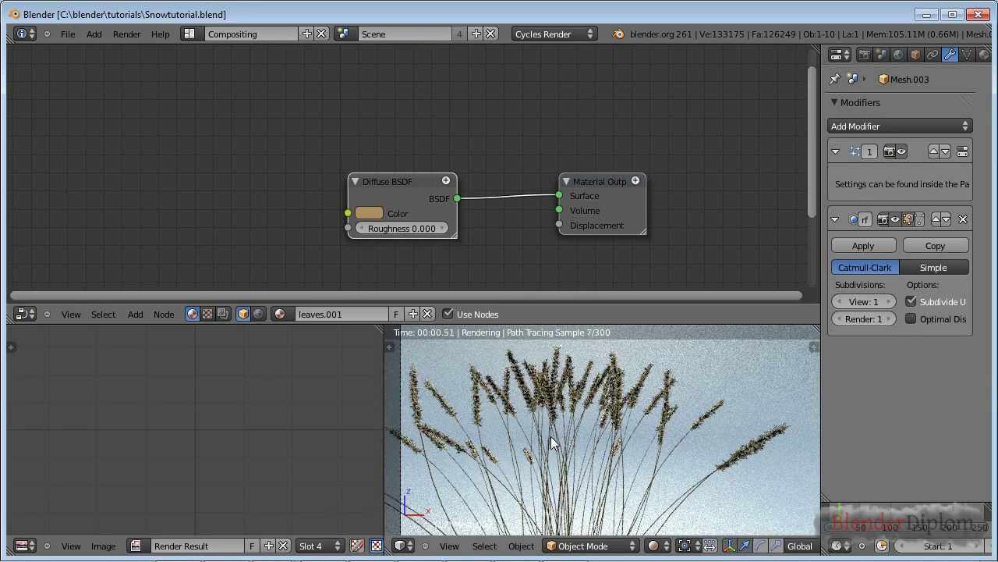
pyautogui.scroll(4, 551, 436)
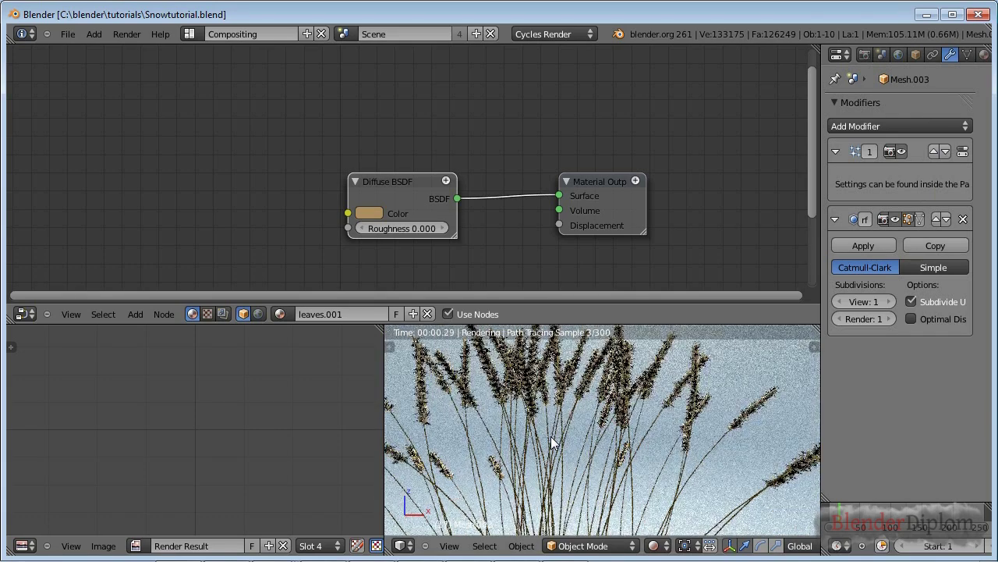
pyautogui.hotkey('shift', 'z')
pyautogui.scroll(-3, 550, 436)
pyautogui.scroll(-1, 577, 417)
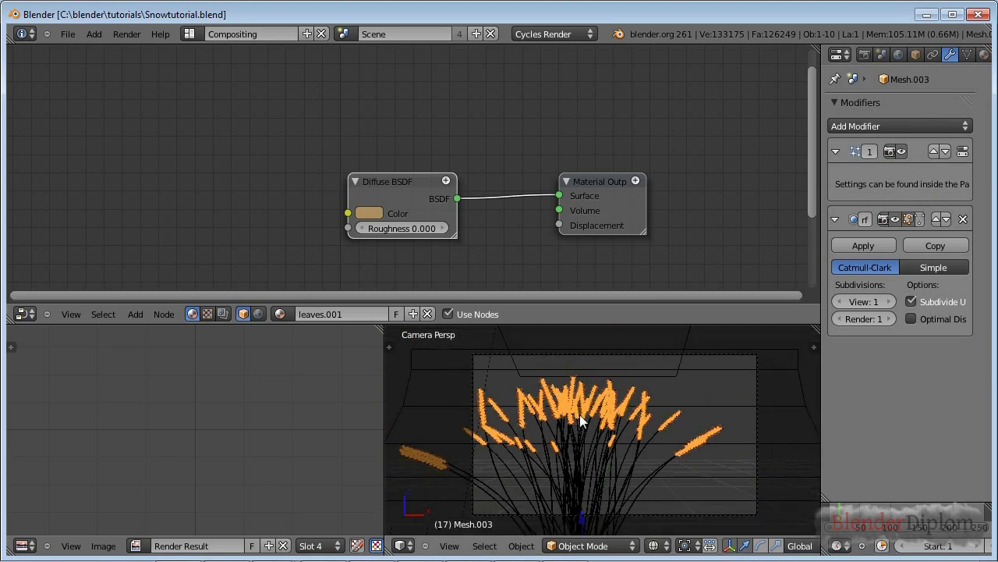
# - Raise the light plane's emission Strength from 15 to 20
pyautogui.rightClick(690, 333)
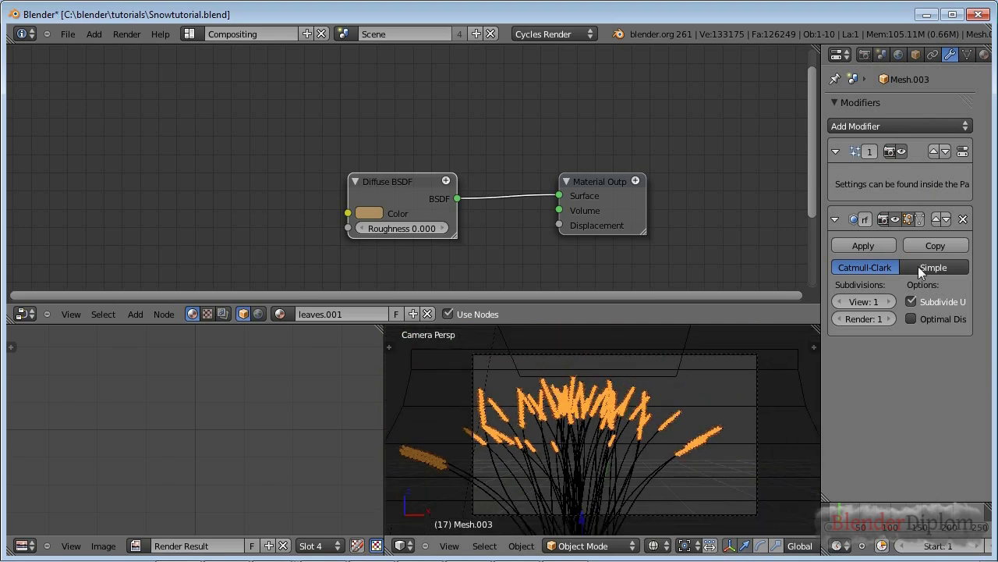
pyautogui.click(984, 55)
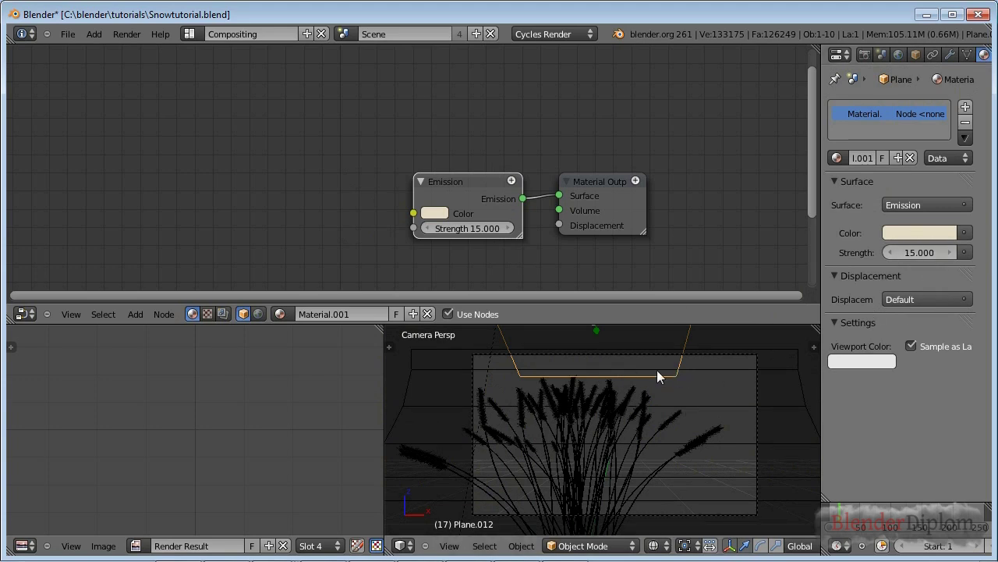
pyautogui.click(921, 252)
pyautogui.write('20')
pyautogui.press('Return')
# - Orbit the view and select the frost plane, Plane.009, to show its Frost material
pyautogui.click(638, 415)
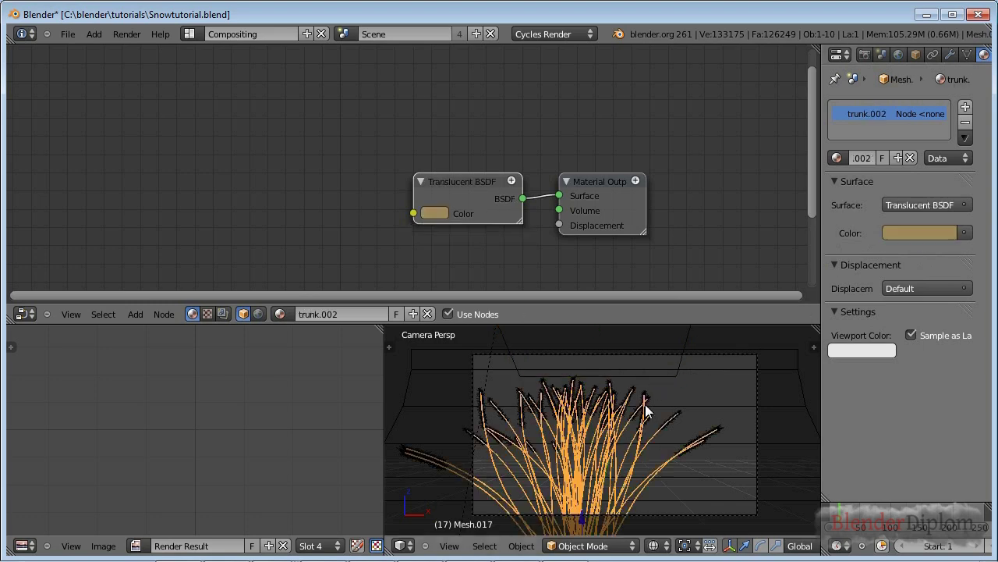
pyautogui.scroll(-3, 717, 401)
pyautogui.hotkey('shift', 'z')
pyautogui.moveTo(701, 402)
pyautogui.mouseDown(button='middle')
pyautogui.moveTo(695, 459)
pyautogui.moveTo(715, 465)
pyautogui.mouseUp(button='middle')
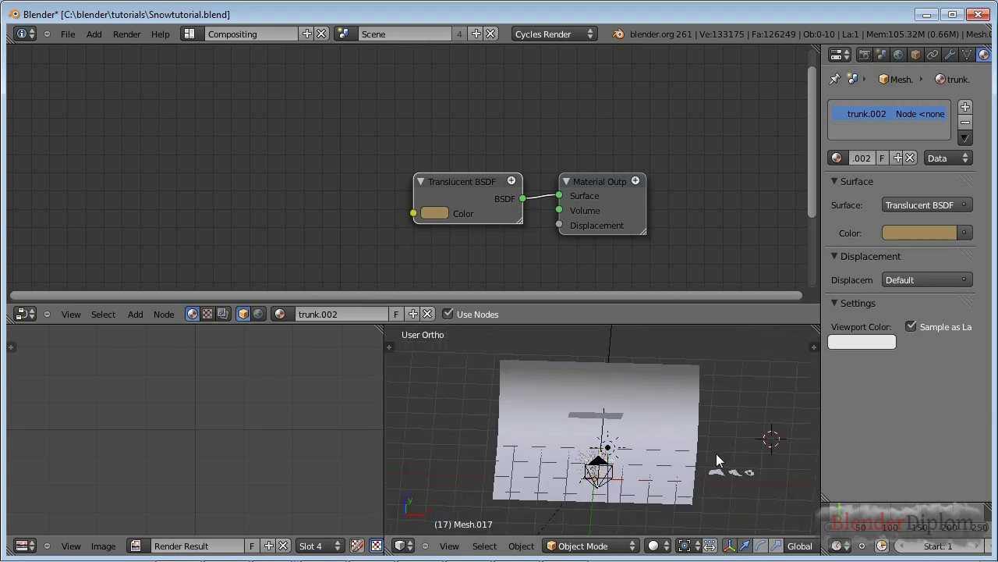
pyautogui.moveTo(717, 467); pyautogui.dragTo(478, 191, button='right')
# - Cancel the frost plane move and spread out the Noise Texture, Glass BSDF and Multiply nodes
pyautogui.press('z')
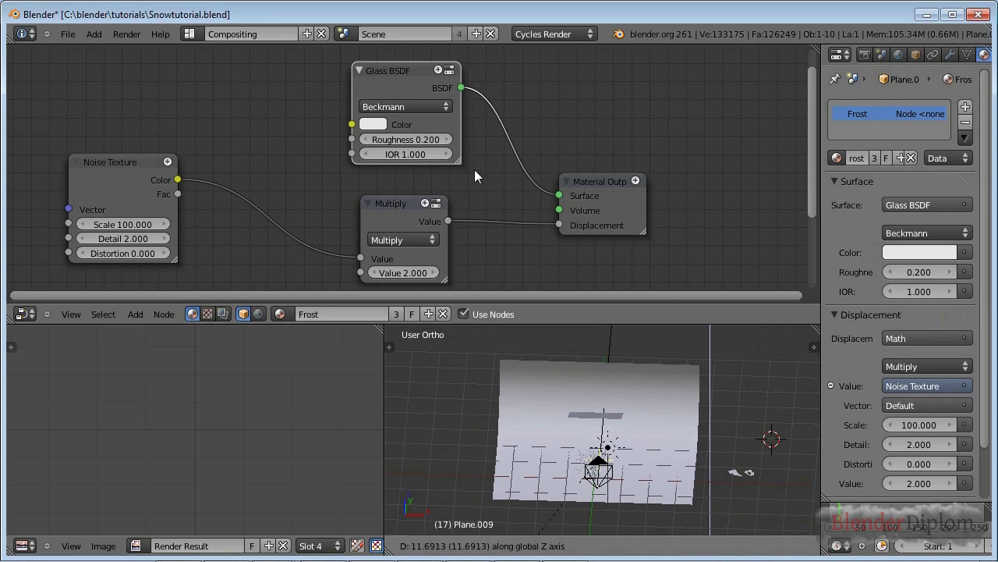
pyautogui.press('Escape')
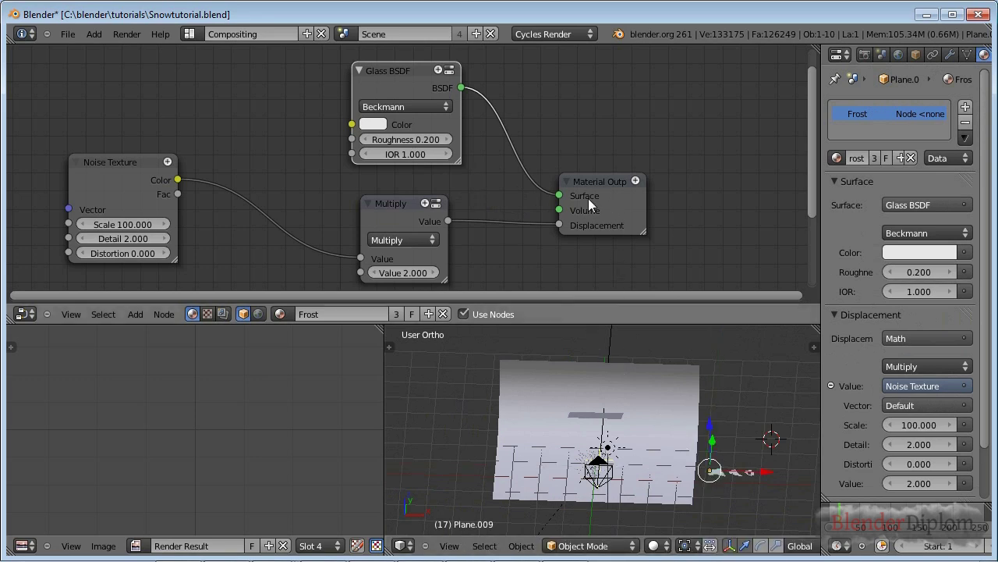
pyautogui.scroll(-1, 588, 198)
pyautogui.moveTo(237, 181); pyautogui.dragTo(225, 227)
pyautogui.moveTo(390, 91)
pyautogui.mouseDown()
pyautogui.moveTo(394, 66)
pyautogui.moveTo(397, 77)
pyautogui.mouseUp()
pyautogui.moveTo(395, 197); pyautogui.dragTo(257, 217)
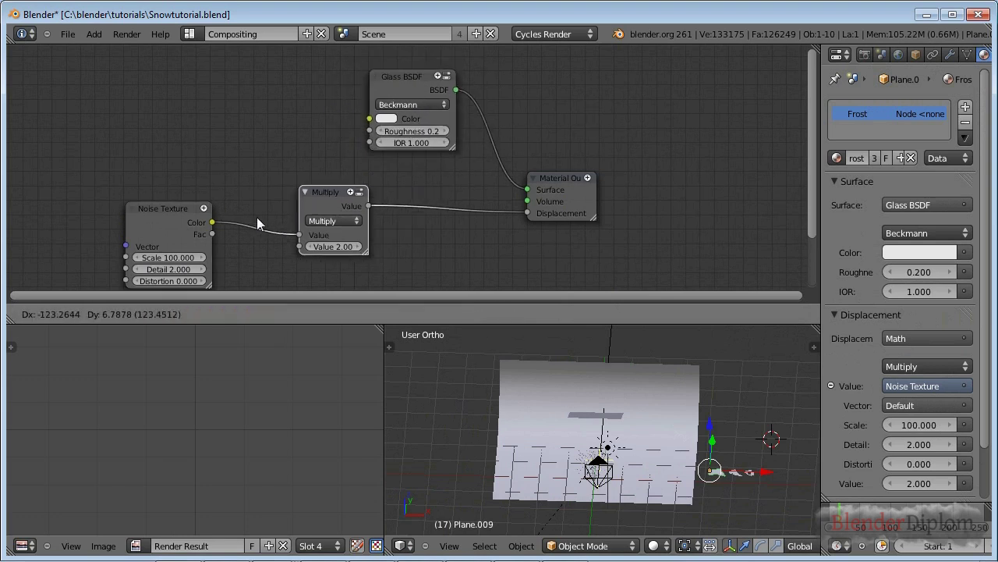
pyautogui.moveTo(388, 74); pyautogui.dragTo(278, 77)
# - Insert an Add Shader node onto the Glass BSDF-to-Material Output link
pyautogui.hotkey('shift', 'a')
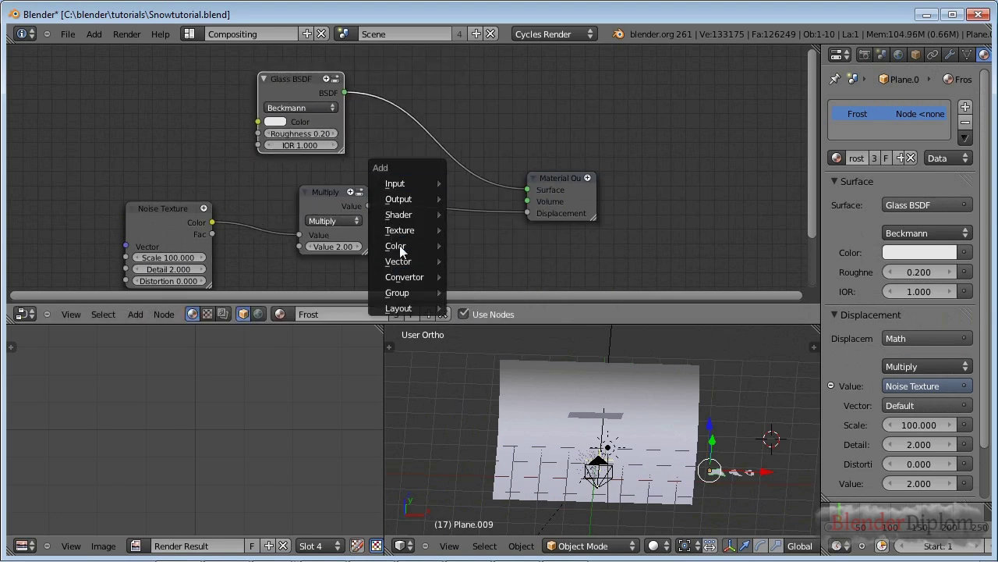
pyautogui.moveTo(423, 215)
pyautogui.click(500, 368)
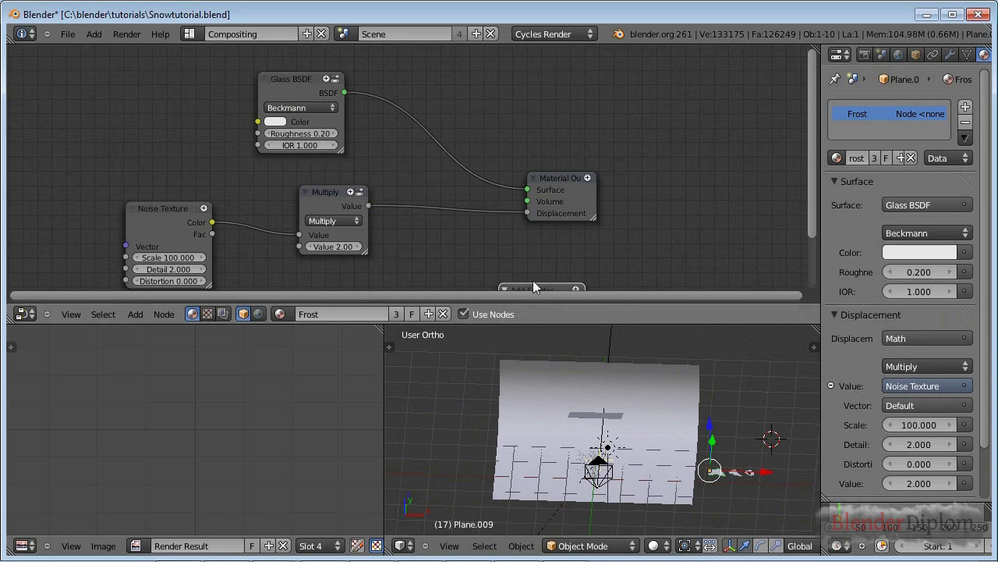
pyautogui.click(273, 92)
pyautogui.moveTo(273, 82); pyautogui.dragTo(204, 46)
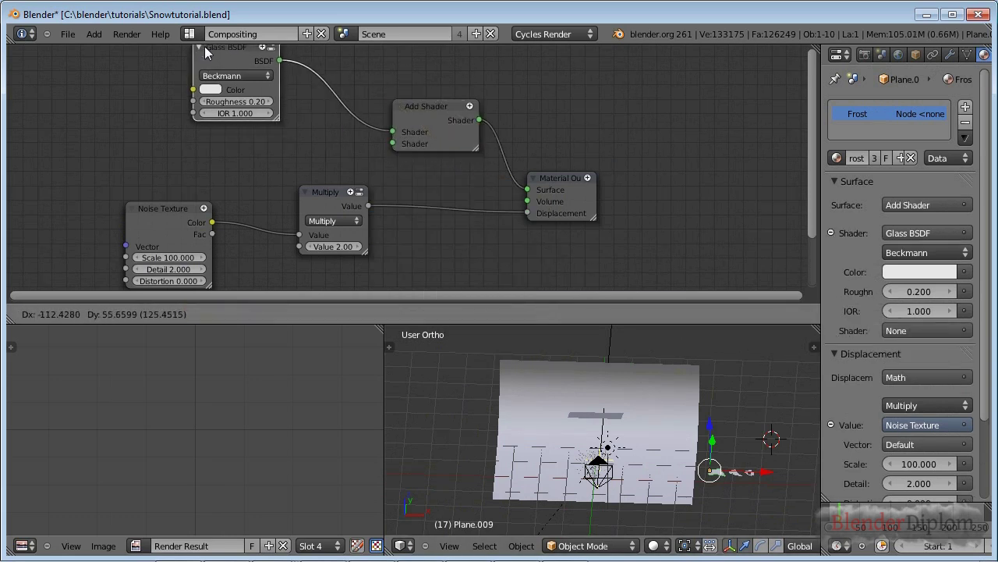
# - Add a Translucent BSDF feeding the Add Shader's second input, then view through the camera
pyautogui.hotkey('shift', 'a')
pyautogui.moveTo(234, 148)
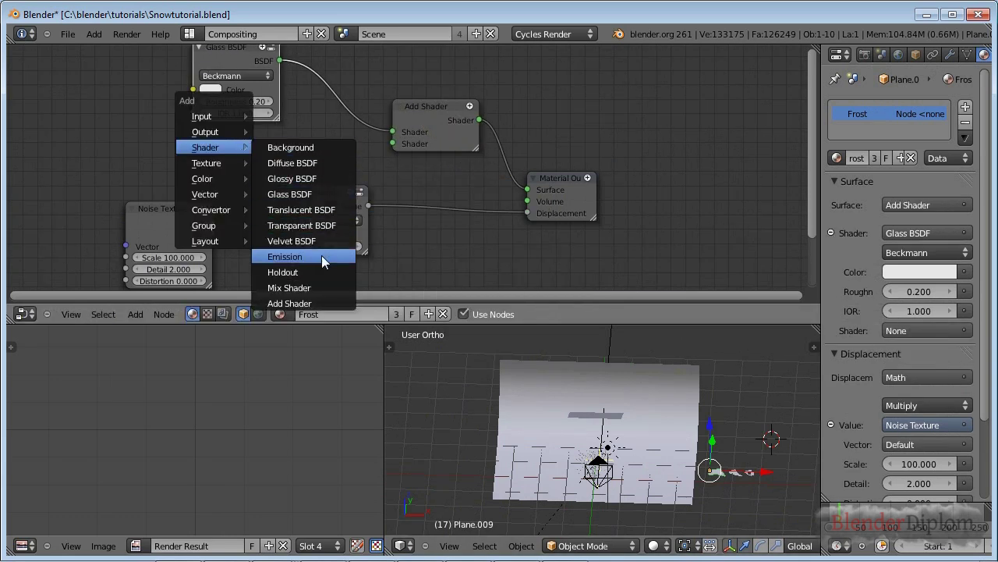
pyautogui.click(312, 209)
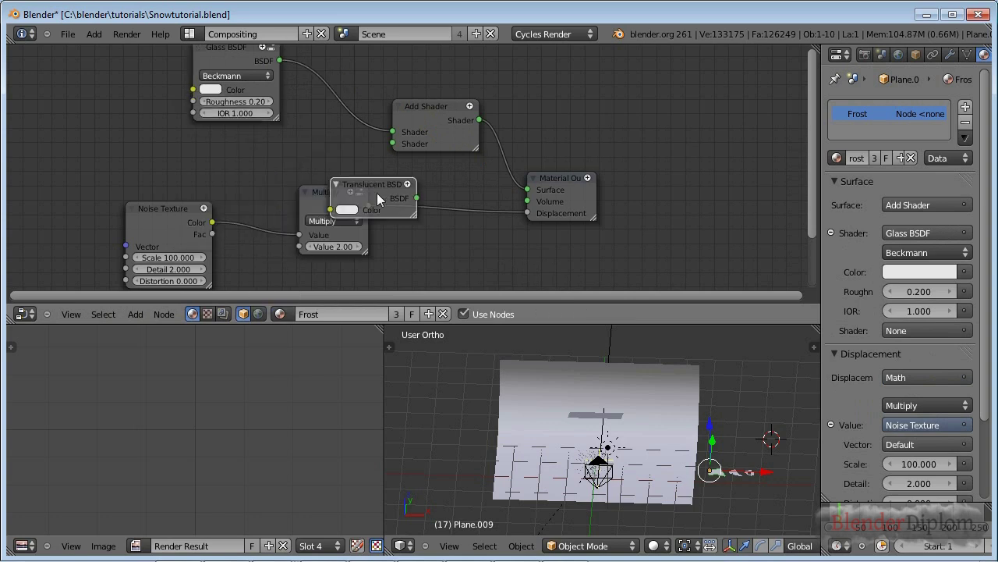
pyautogui.click(310, 217)
pyautogui.moveTo(322, 188); pyautogui.dragTo(328, 234)
pyautogui.moveTo(394, 202); pyautogui.dragTo(304, 178)
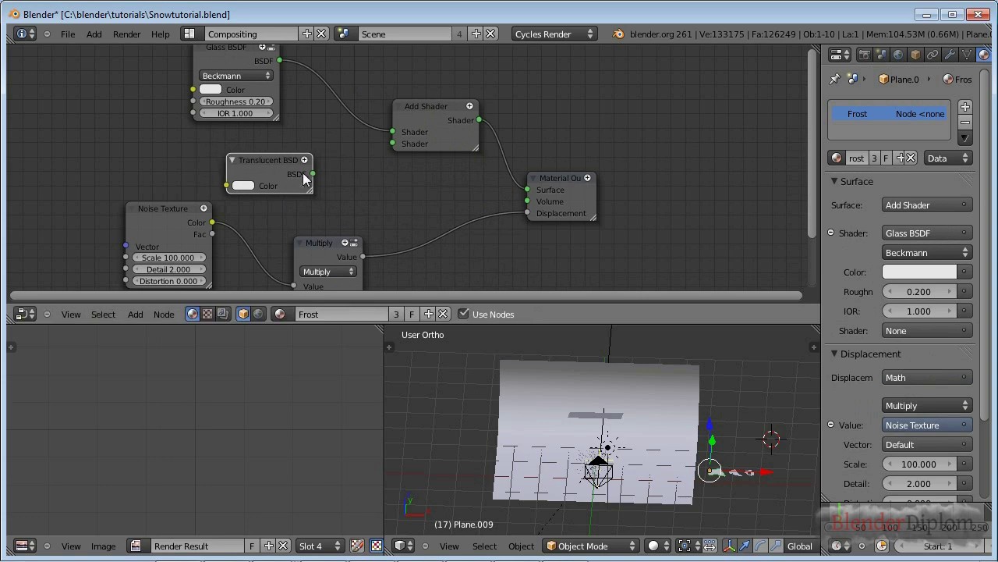
pyautogui.moveTo(354, 152); pyautogui.dragTo(393, 144)
pyautogui.scroll(-1, 226, 92)
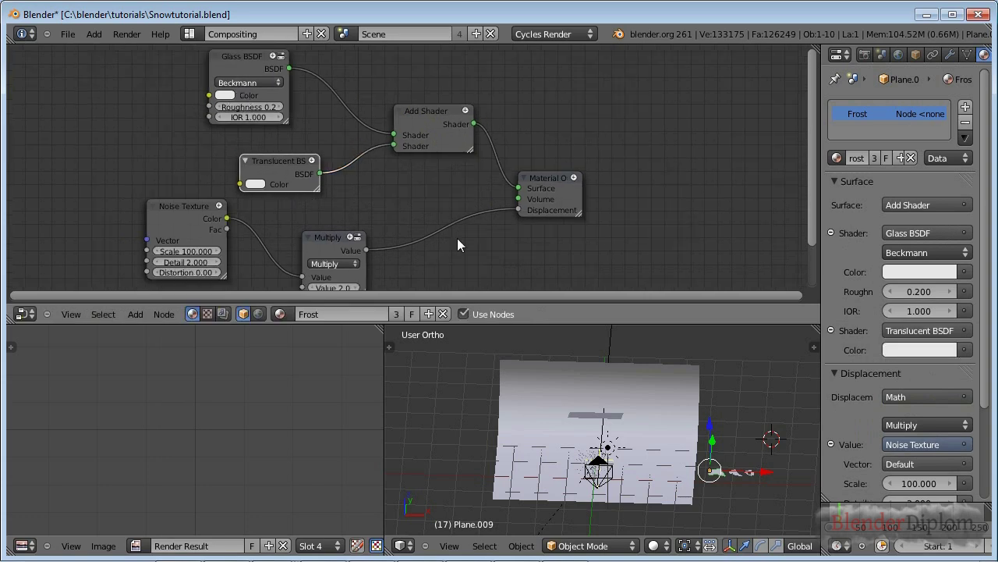
pyautogui.press('KP_0')
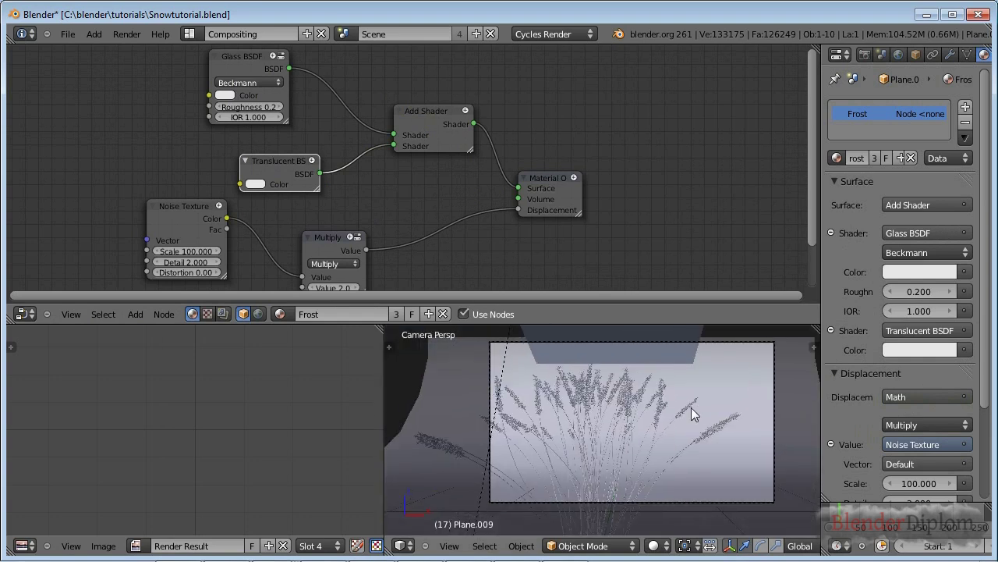
# - Switch the viewport to Rendered shading and show the Particles settings
pyautogui.click(656, 545)
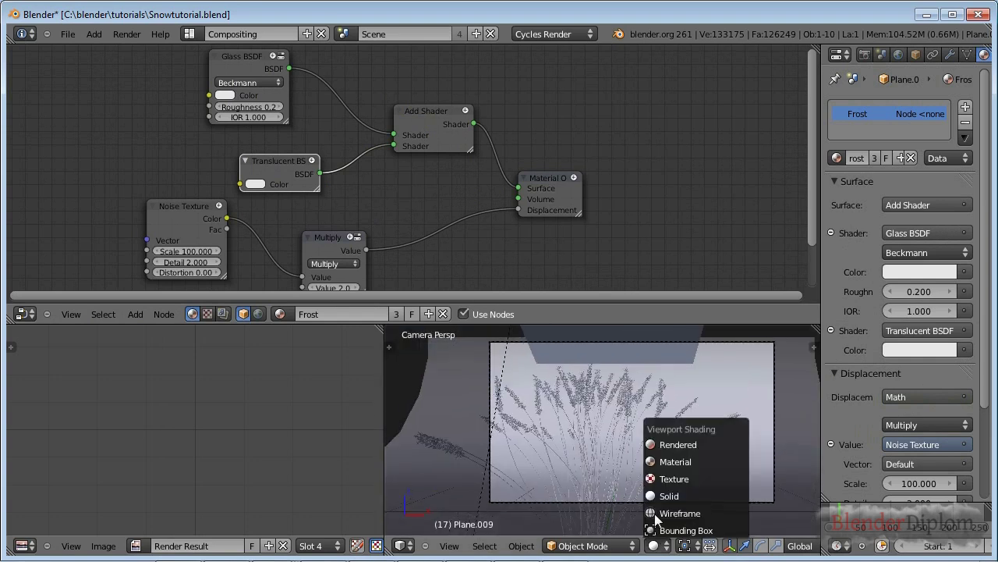
pyautogui.click(669, 445)
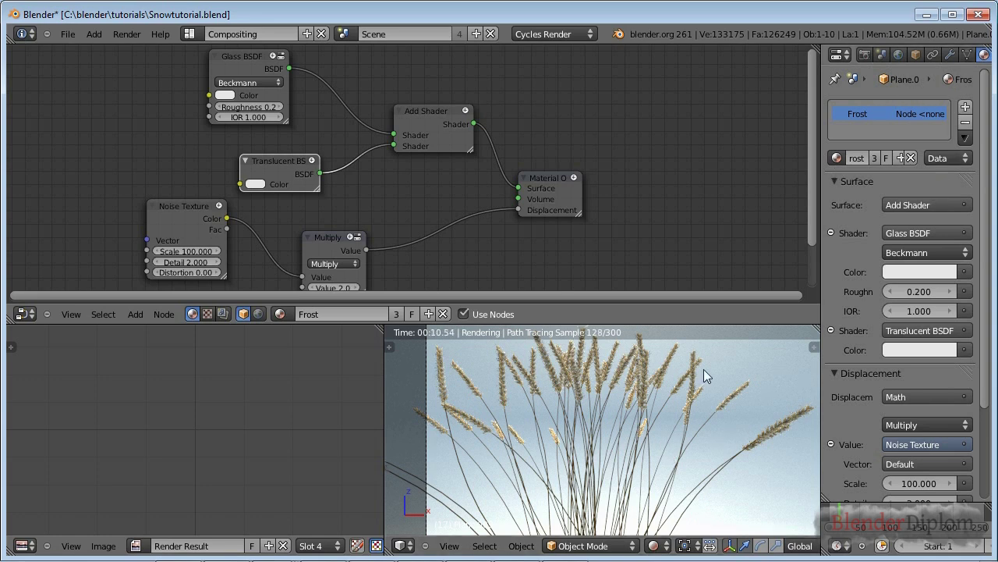
pyautogui.scroll(-2, 871, 57)
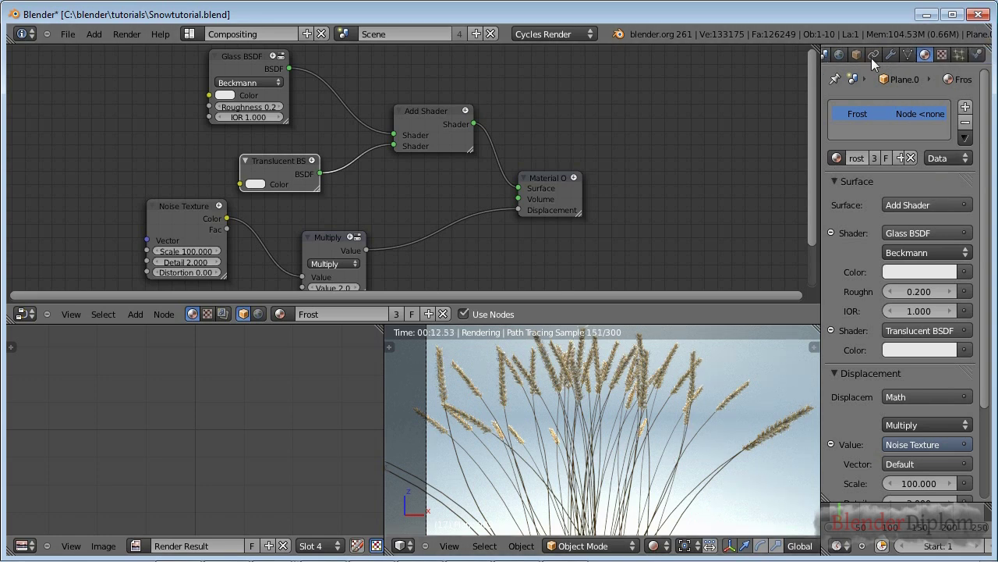
pyautogui.click(958, 56)
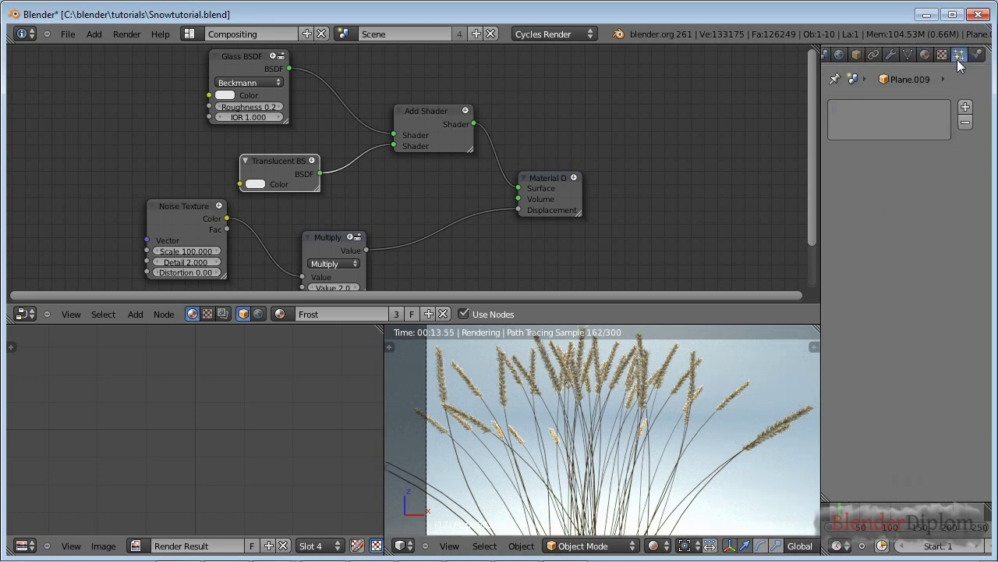
# - Select the leaves object Mesh.003 and change its particle Number from 10020 to 30020
pyautogui.hotkey('shift', 'z')
pyautogui.rightClick(600, 357)
pyautogui.rightClick(600, 358)
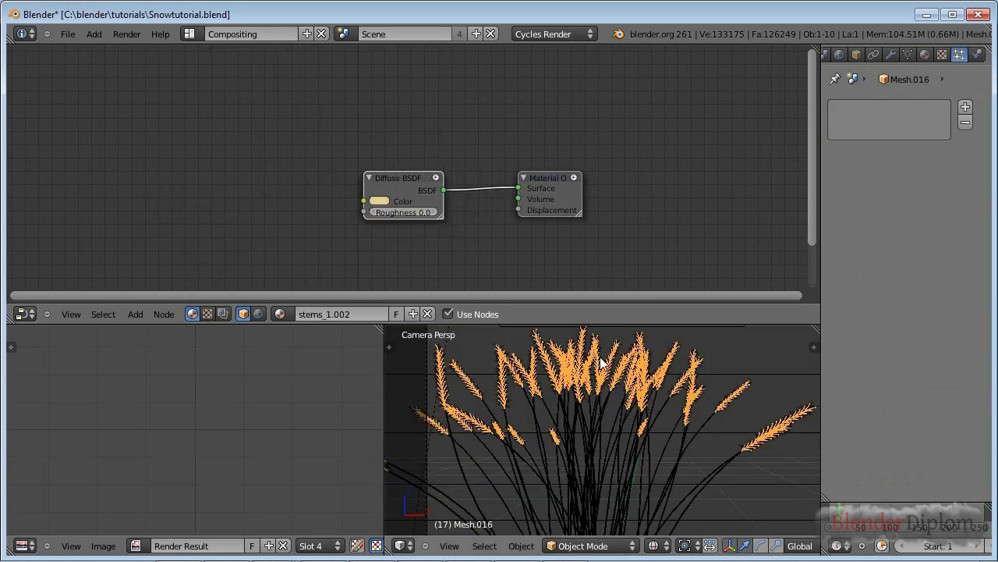
pyautogui.rightClick(600, 357)
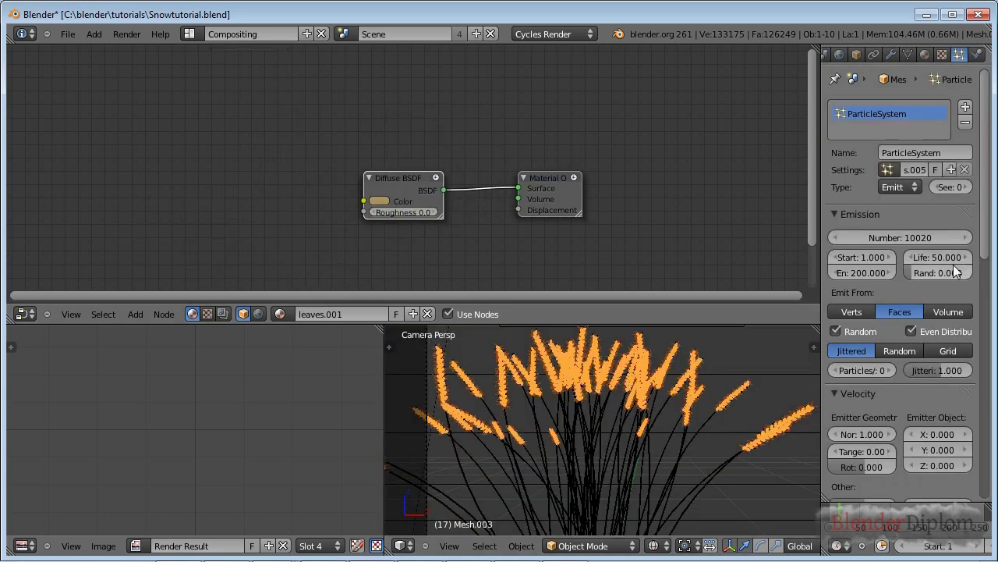
pyautogui.scroll(-5, 952, 267)
pyautogui.scroll(4, 951, 269)
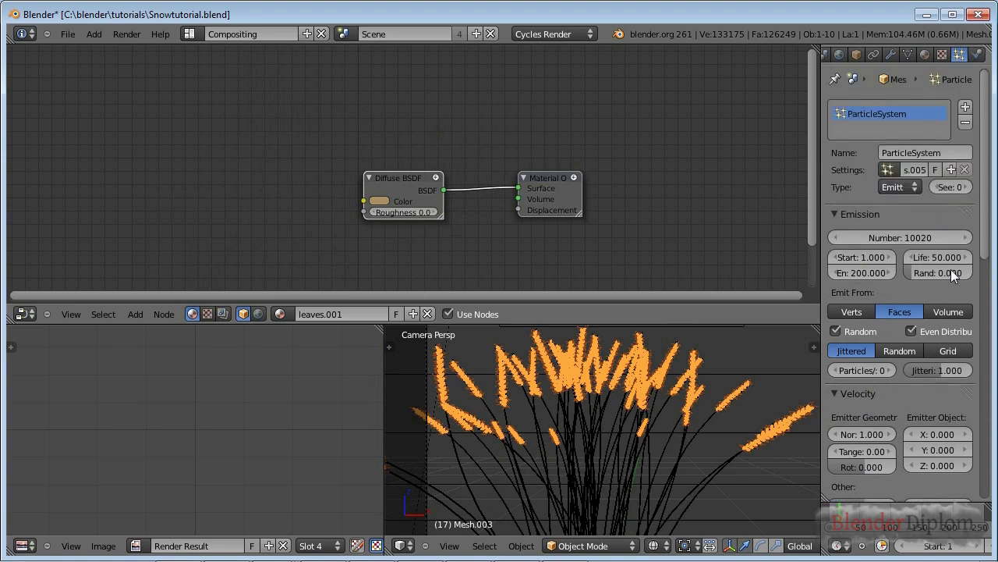
pyautogui.click(914, 238)
pyautogui.press('Home')
pyautogui.press('Delete')
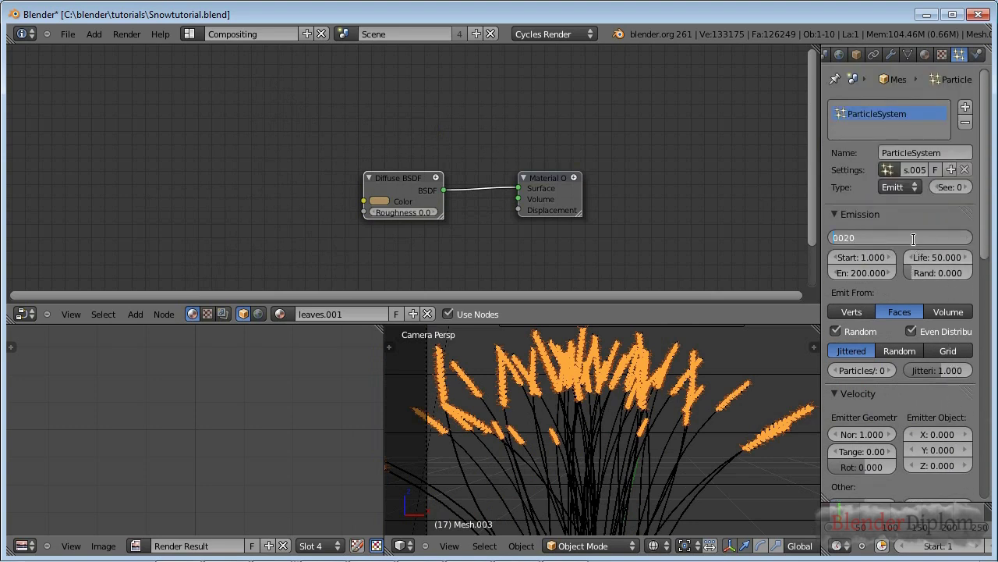
pyautogui.write('3')
pyautogui.press('Return')
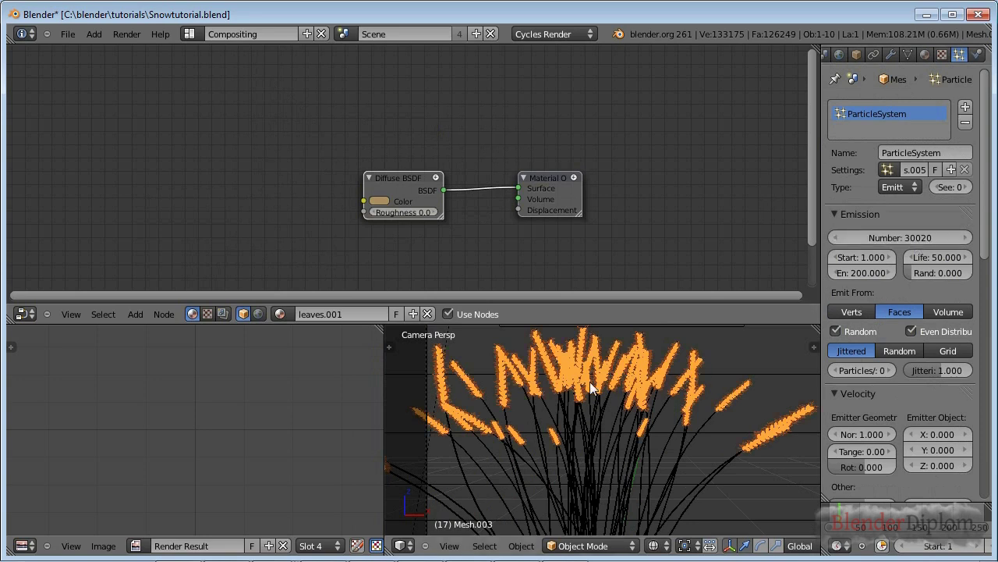
# - Save over Snowtutorial.blend and preview the denser leaves in Rendered shading
pyautogui.hotkey('shift', 'z')
pyautogui.hotkey('ctrl', 's')
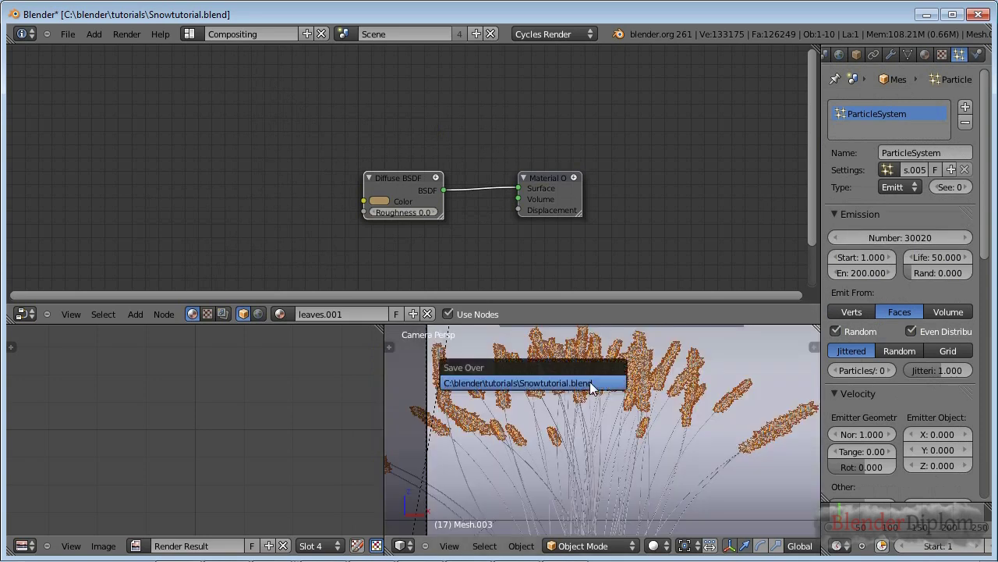
pyautogui.click(589, 382)
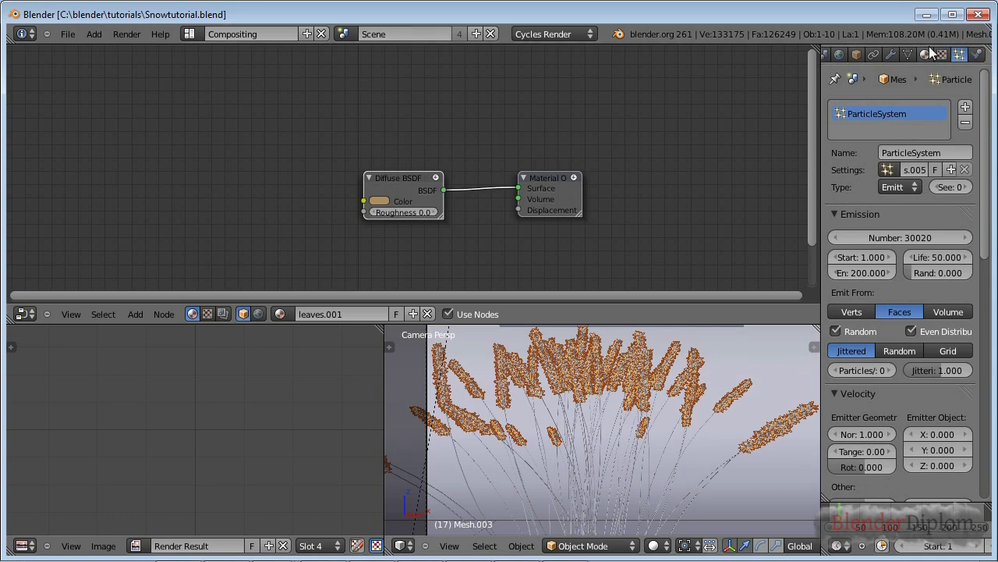
pyautogui.click(653, 545)
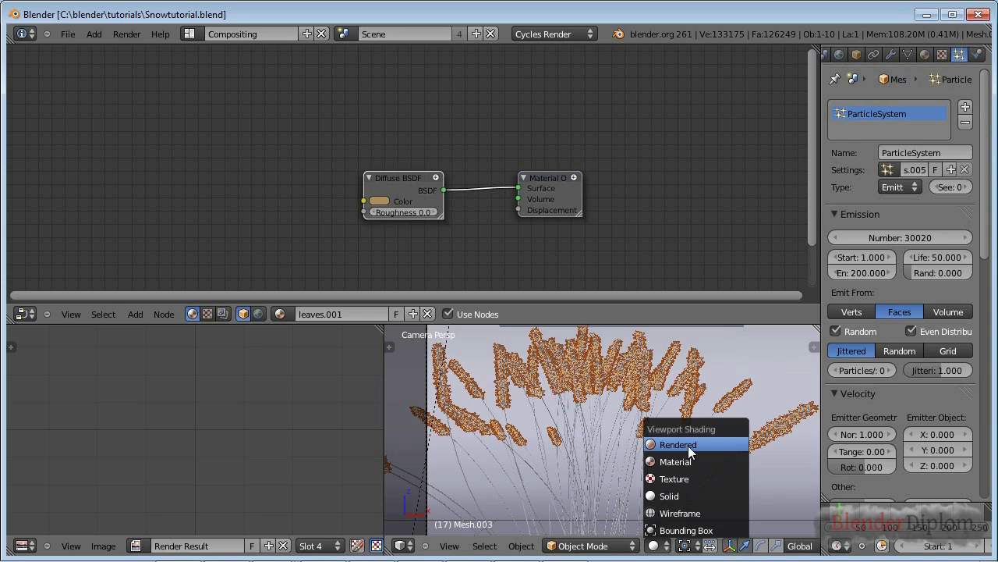
pyautogui.click(688, 445)
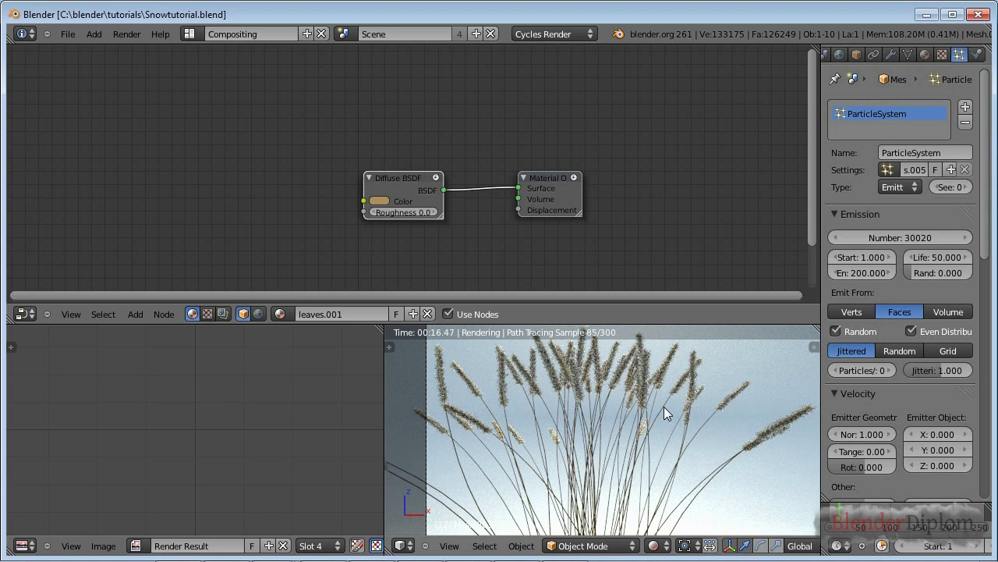
pyautogui.hotkey('shift', 'z')
# - Select the leaves object Mesh.003 and darken its material colour
pyautogui.rightClick(641, 355)
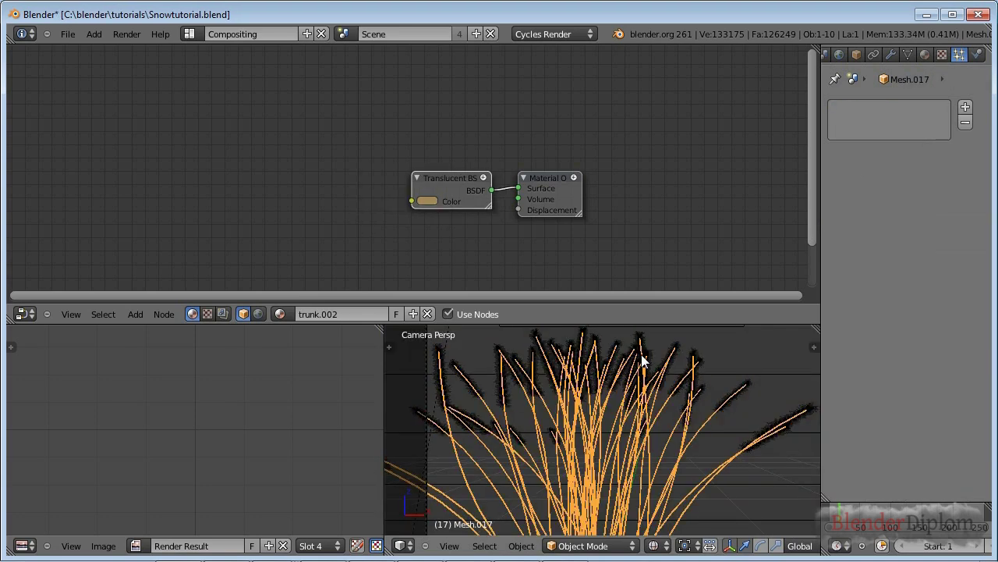
pyautogui.rightClick(643, 354)
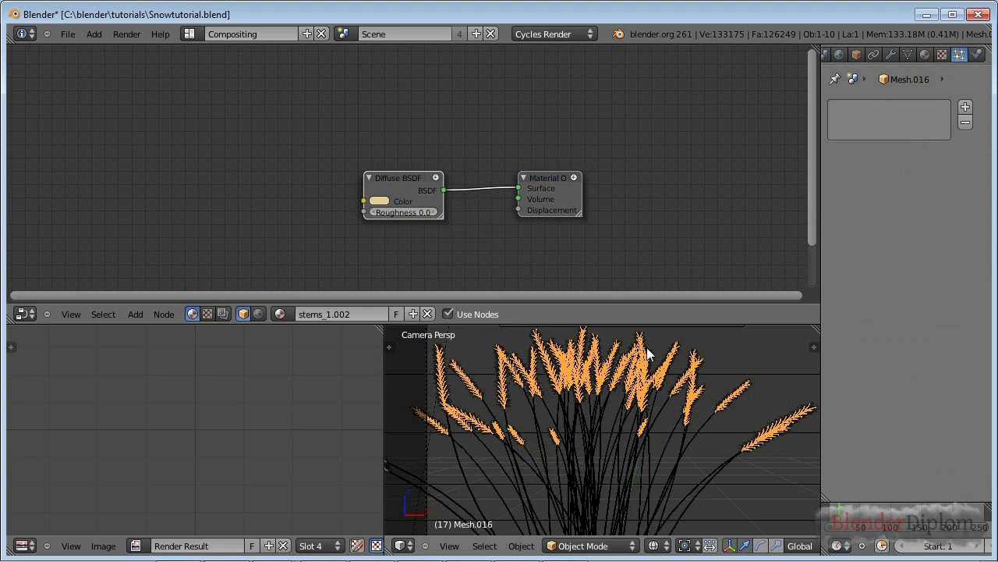
pyautogui.rightClick(637, 362)
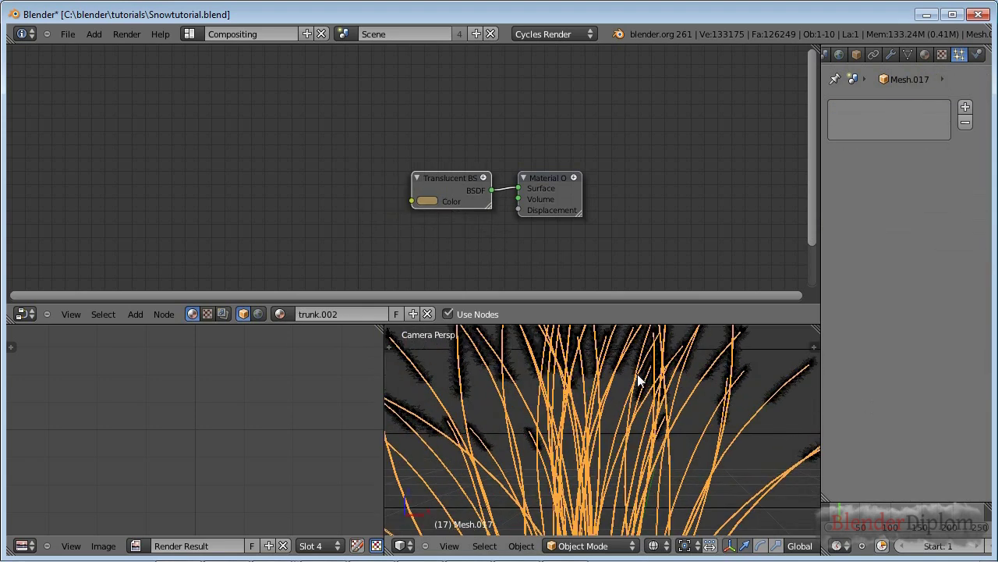
pyautogui.rightClick(625, 358)
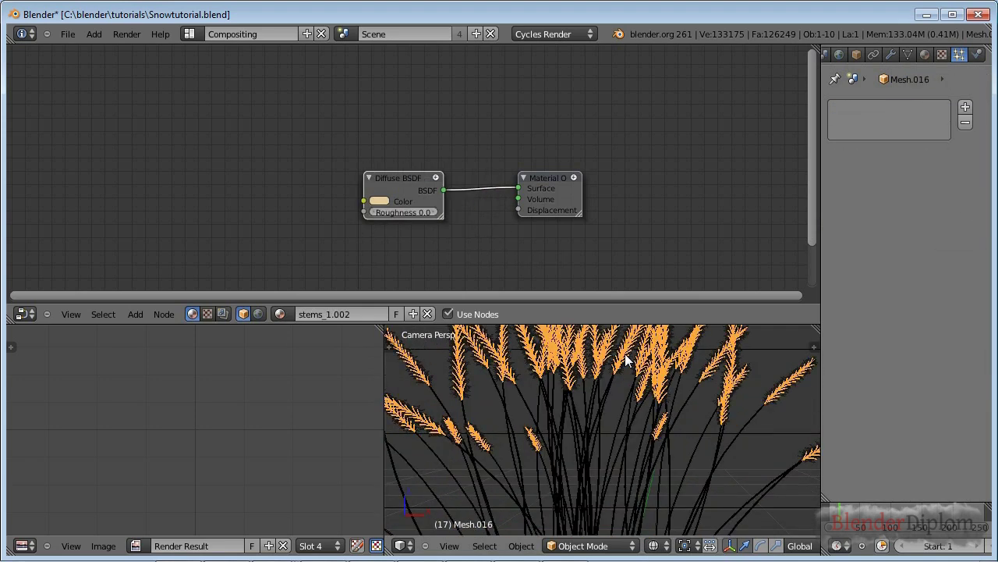
pyautogui.rightClick(625, 353)
pyautogui.click(939, 54)
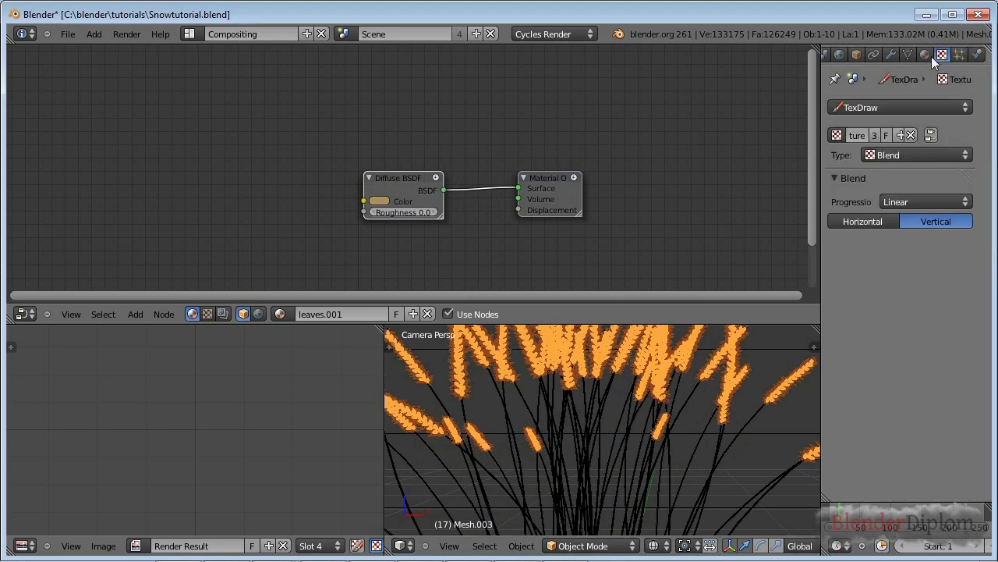
pyautogui.click(925, 54)
pyautogui.click(924, 232)
pyautogui.moveTo(946, 296); pyautogui.dragTo(947, 319)
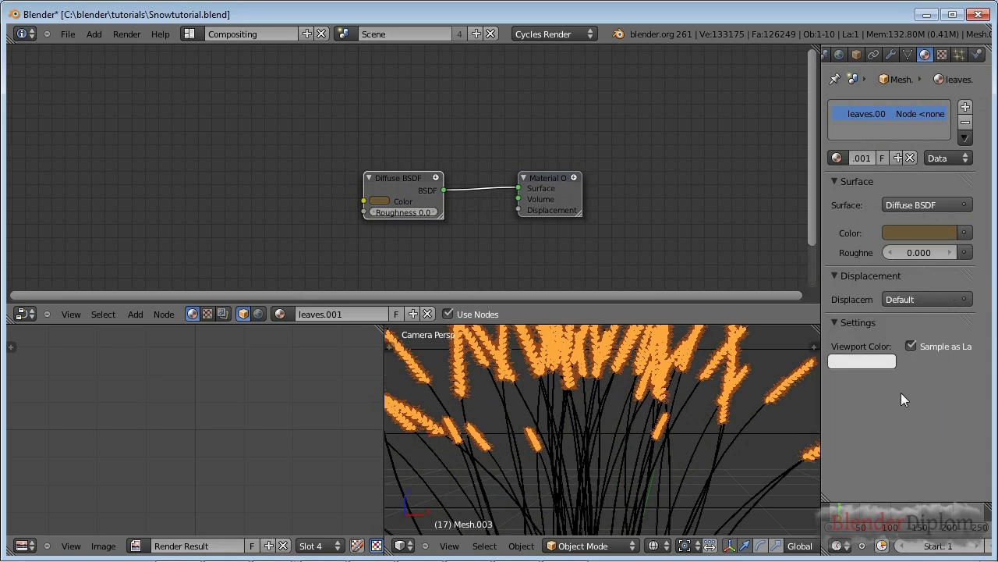
# - Set the leaves material's Viewport Color to a light orange
pyautogui.hotkey('shift', 'z')
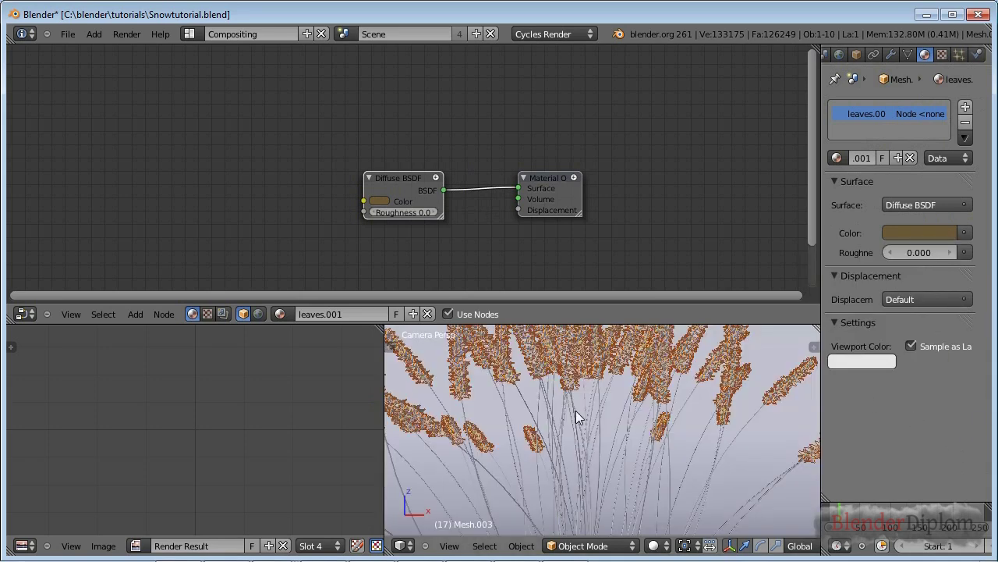
pyautogui.rightClick(575, 410)
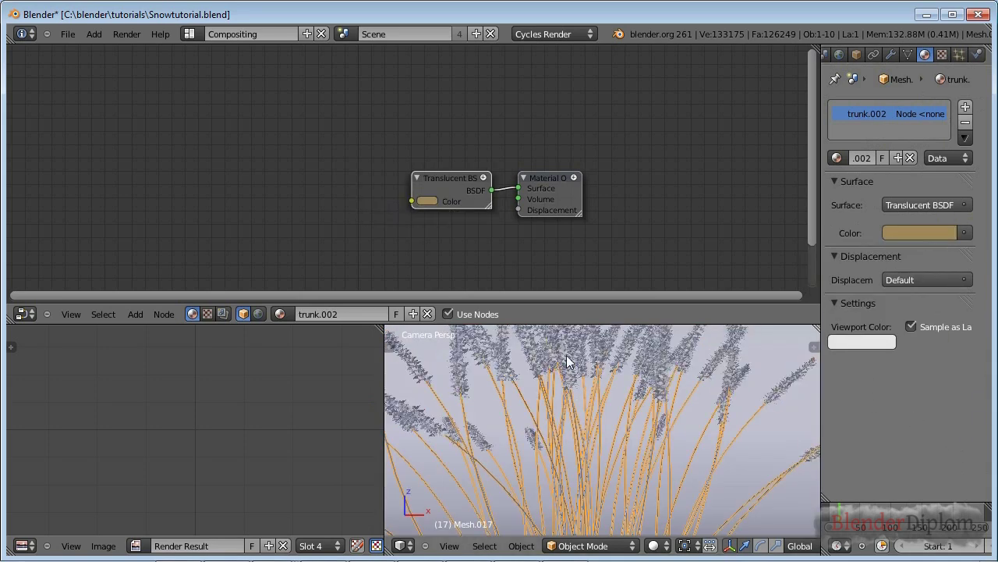
pyautogui.rightClick(565, 369)
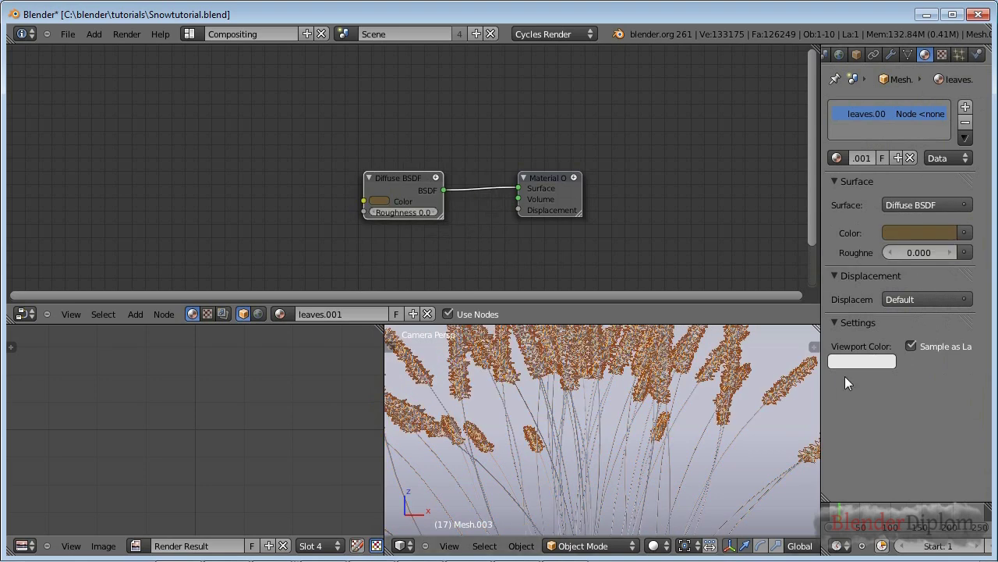
pyautogui.click(867, 364)
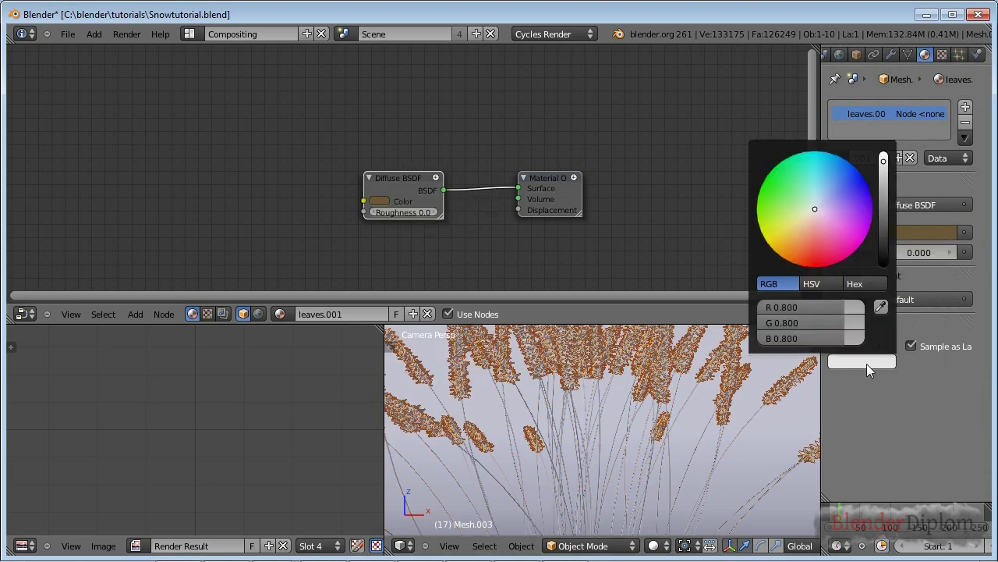
pyautogui.click(798, 238)
pyautogui.click(802, 241)
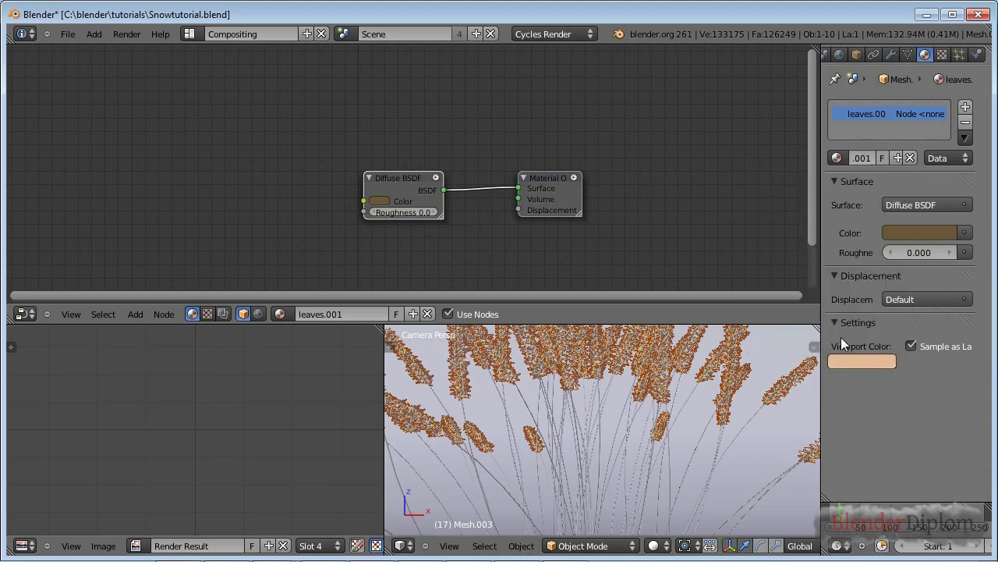
# - Switch to wireframe shading, toggle the material Settings panel, and pan across the render result
pyautogui.press('z')
pyautogui.click(878, 325)
pyautogui.click(877, 326)
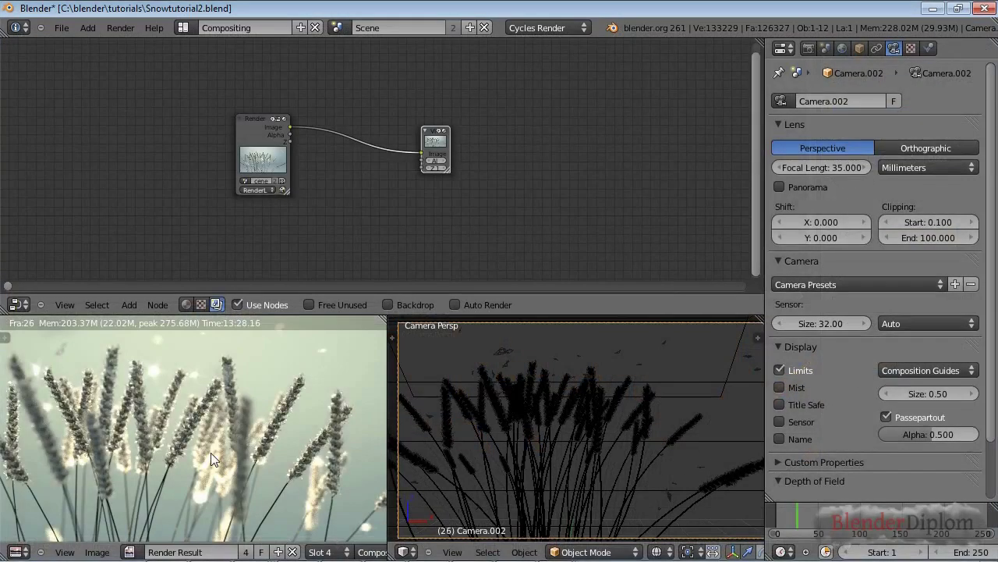
pyautogui.moveTo(211, 453); pyautogui.dragTo(250, 425, button='middle')
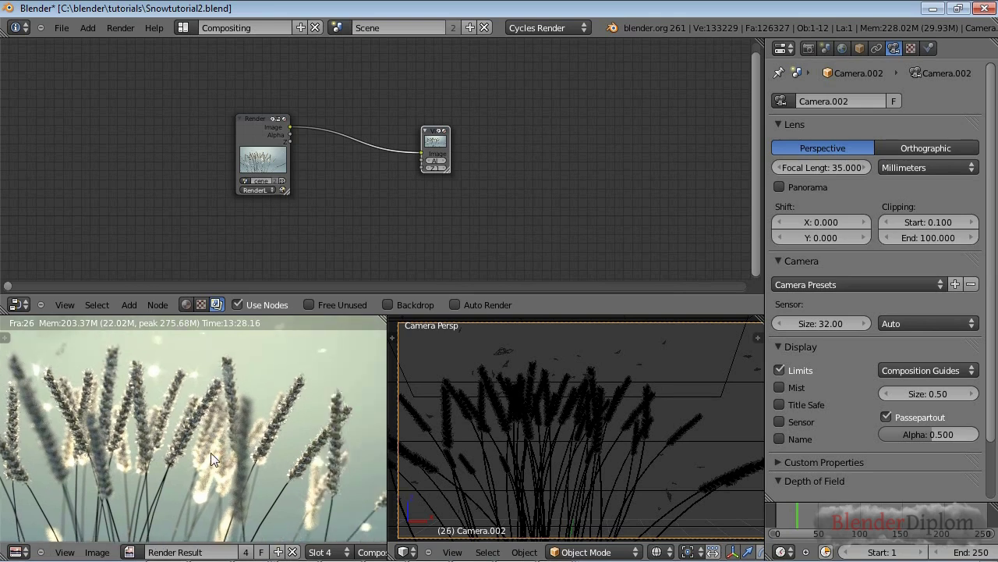
pyautogui.moveTo(210, 452); pyautogui.dragTo(250, 424, button='middle')
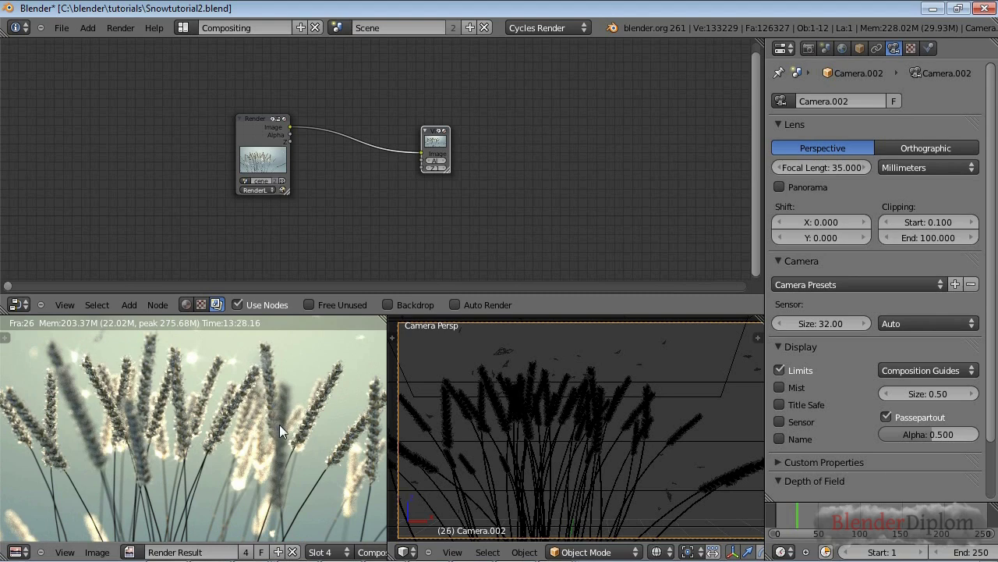
# - Drag Render Layers left and Viewer up-right to straighten their link, then enable the backdrop
pyautogui.scroll(-2, 300, 501)
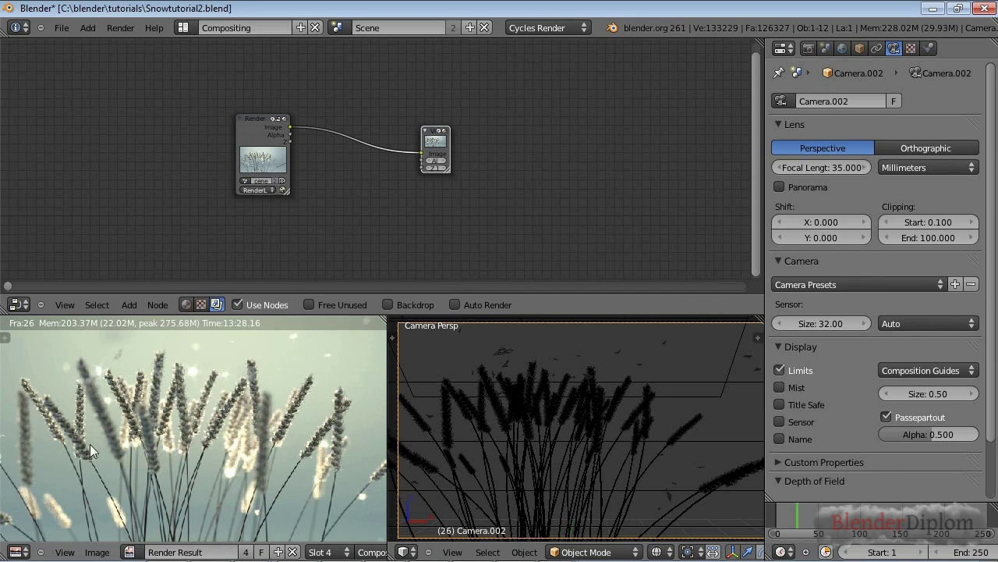
pyautogui.moveTo(159, 424); pyautogui.dragTo(182, 418, button='middle')
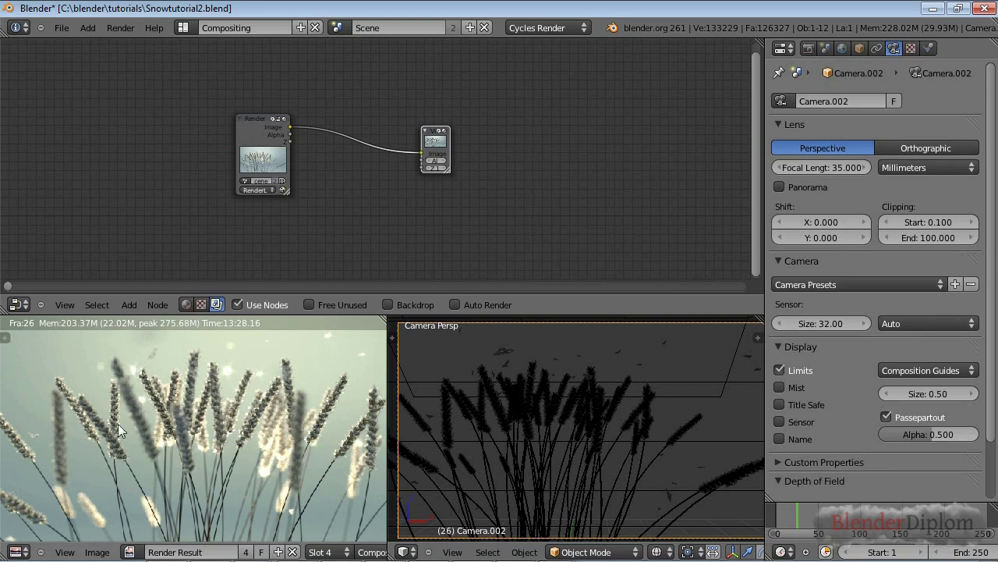
pyautogui.moveTo(95, 430); pyautogui.dragTo(68, 420, button='middle')
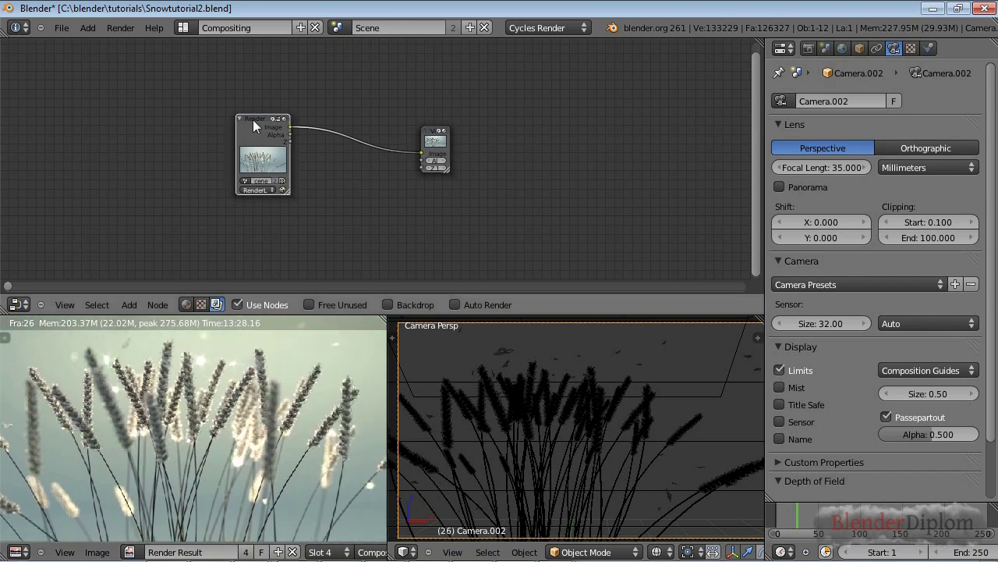
pyautogui.moveTo(253, 120); pyautogui.dragTo(164, 117)
pyautogui.moveTo(425, 140); pyautogui.dragTo(510, 114)
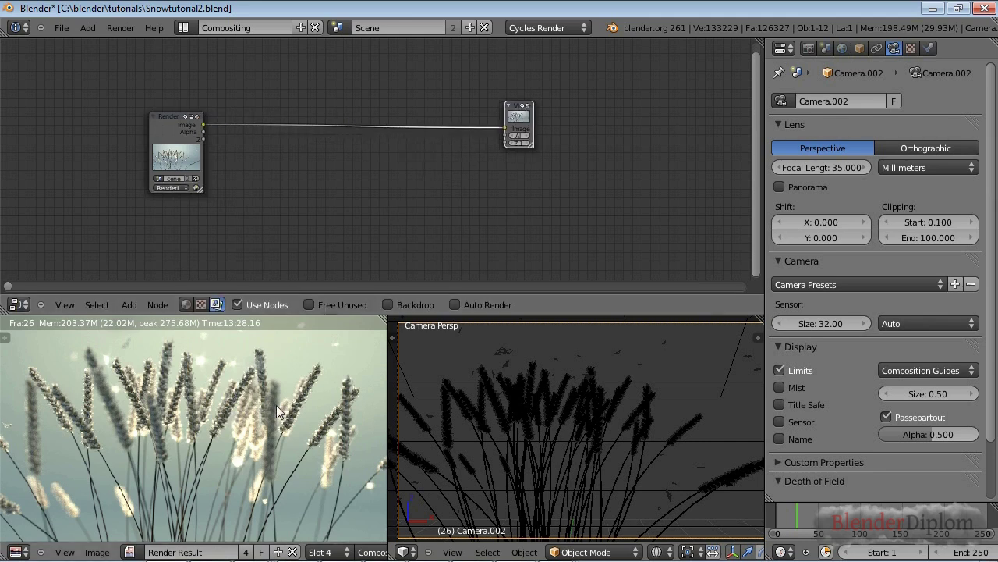
pyautogui.hotkey('shift', 'a')
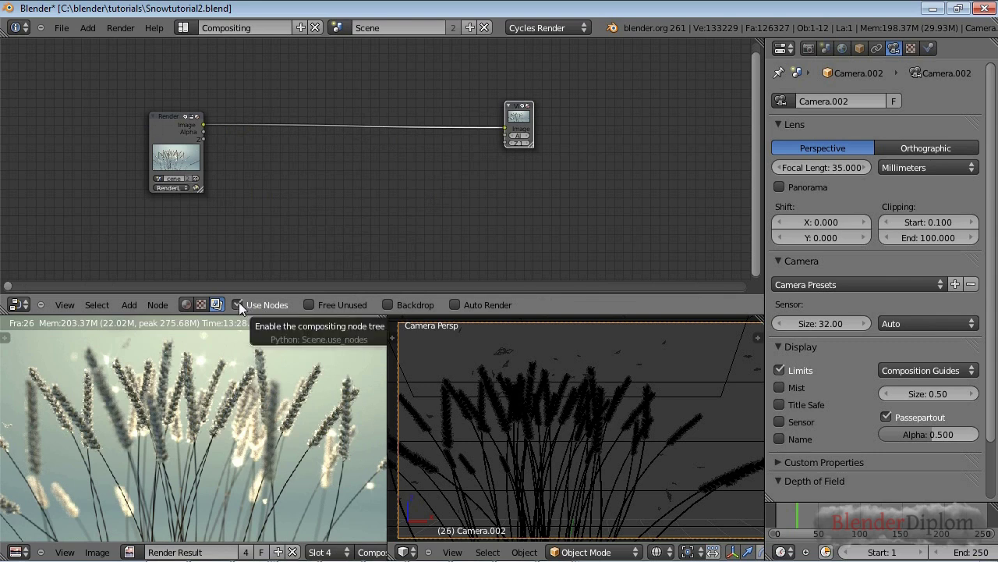
pyautogui.click(387, 305)
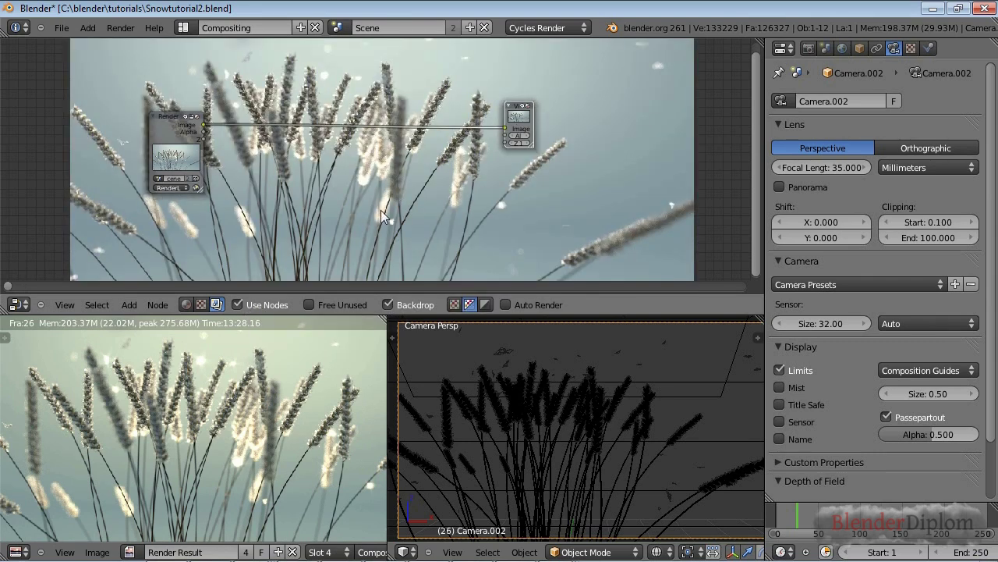
# - Add a Composite output node fed by the Render Layers Image output
pyautogui.moveTo(526, 117); pyautogui.dragTo(361, 86)
pyautogui.scroll(1, 382, 144)
pyautogui.moveTo(382, 144); pyautogui.dragTo(379, 191, button='middle')
pyautogui.hotkey('shift', 'a')
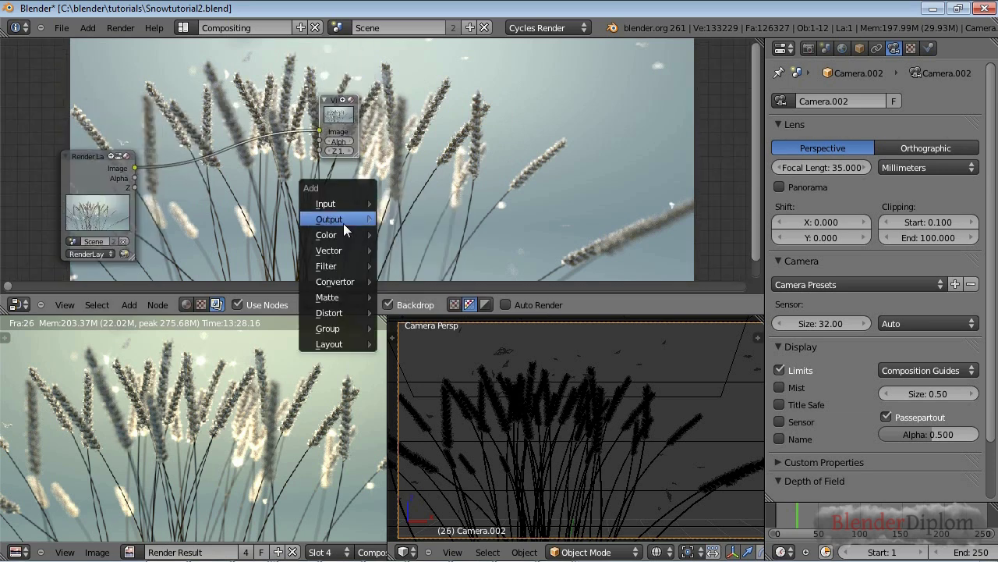
pyautogui.click(400, 218)
pyautogui.moveTo(136, 167); pyautogui.dragTo(585, 195)
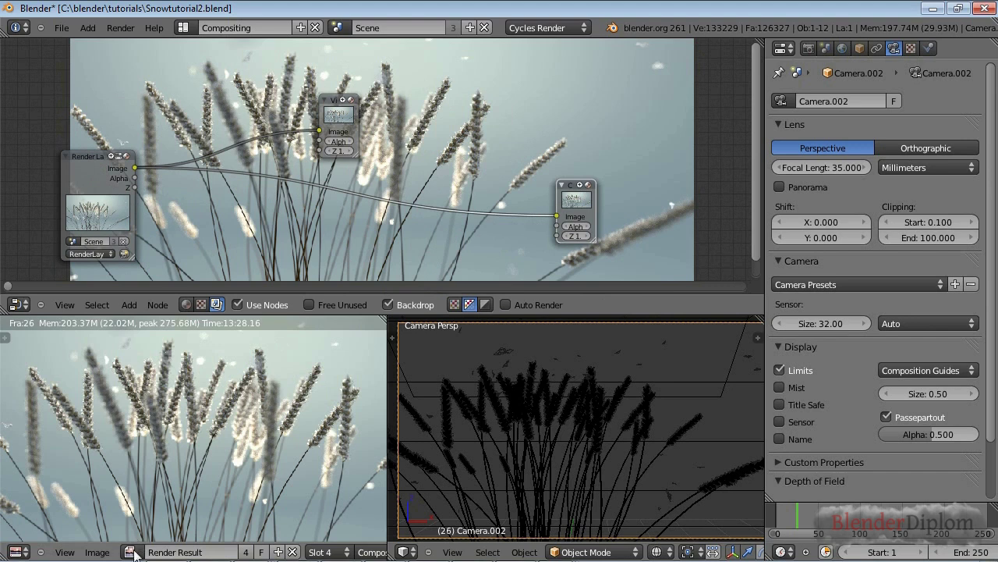
# - Maximize the node editor with Ctrl+Up and fit all nodes into view
pyautogui.click(343, 100)
pyautogui.moveTo(335, 99); pyautogui.dragTo(355, 81)
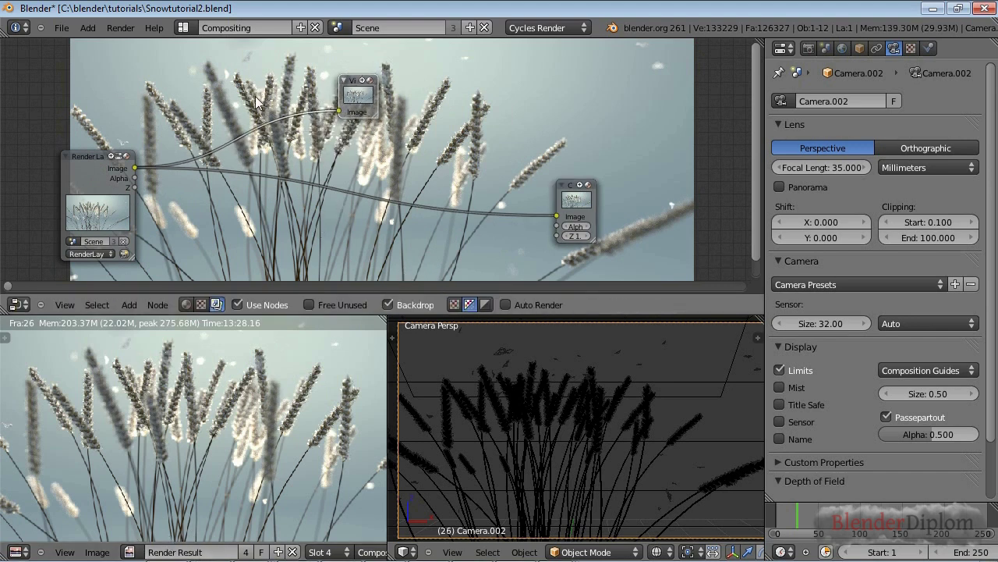
pyautogui.hotkey('ctrl', 'Up')
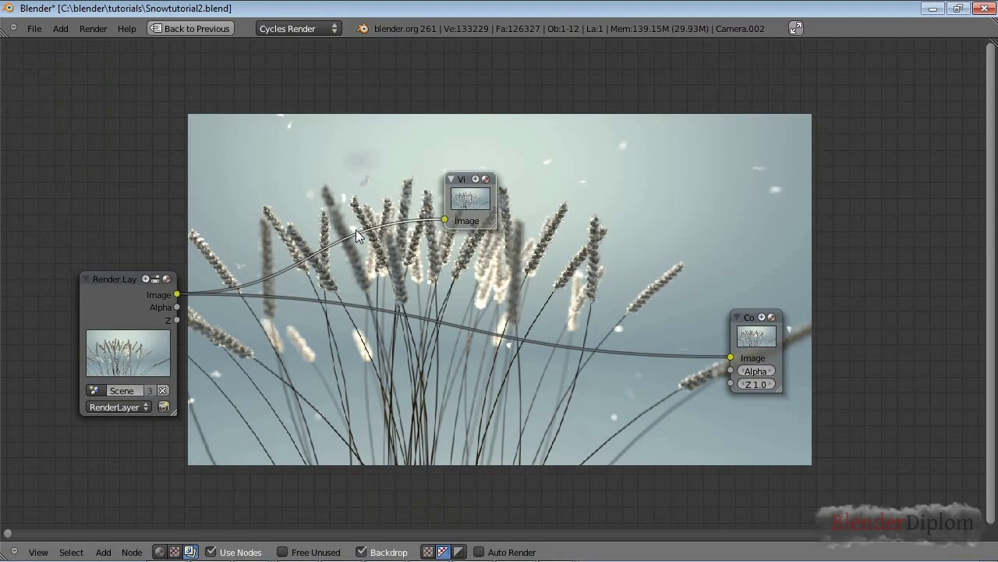
pyautogui.click(477, 181)
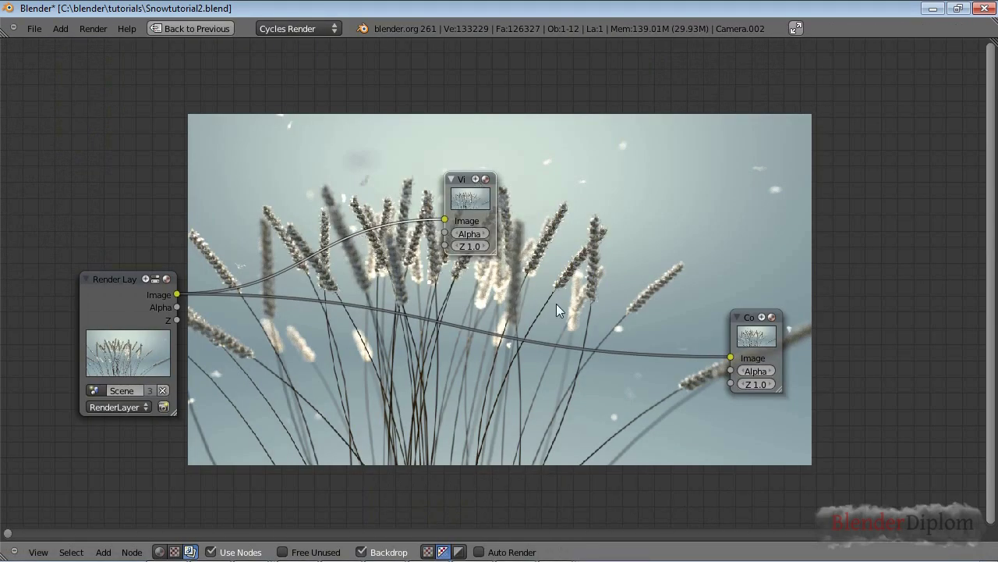
pyautogui.press('Home')
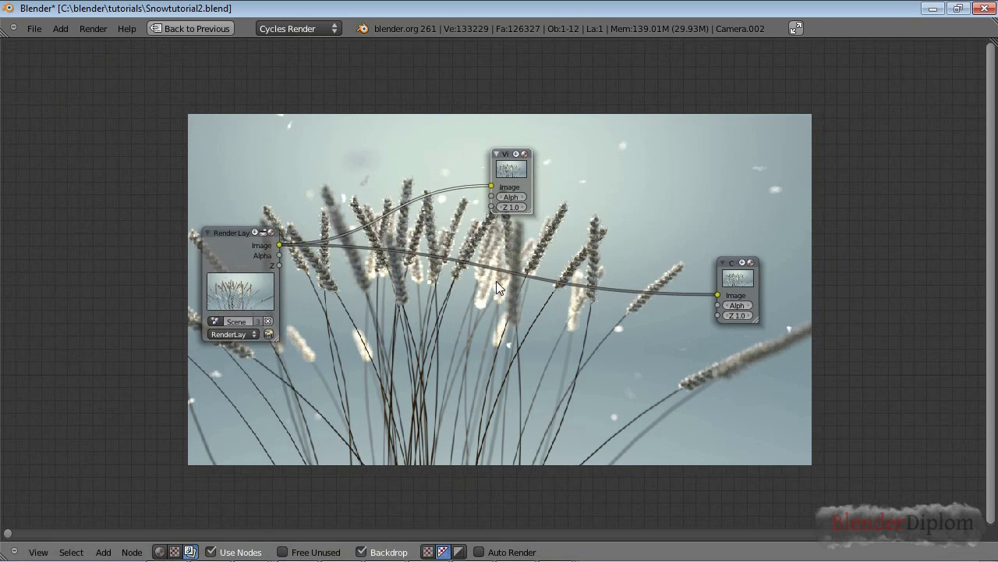
pyautogui.scroll(-1, 515, 340)
pyautogui.scroll(-2, 515, 340)
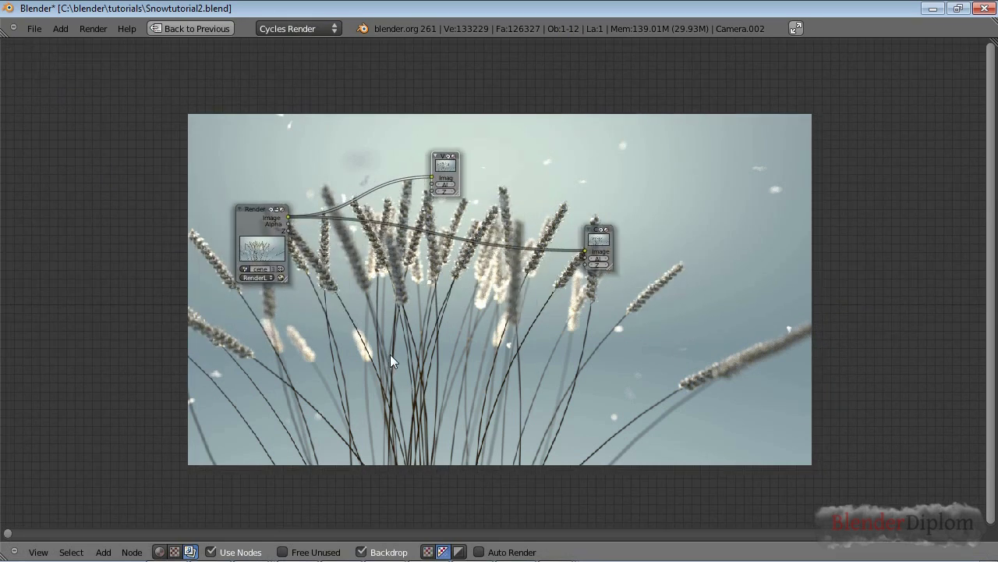
pyautogui.scroll(1, 390, 354)
# - Add a Glare filter node (Streaks, Medium quality, 3 iterations, 4 streaks)
pyautogui.hotkey('shift', 'a')
pyautogui.moveTo(371, 407)
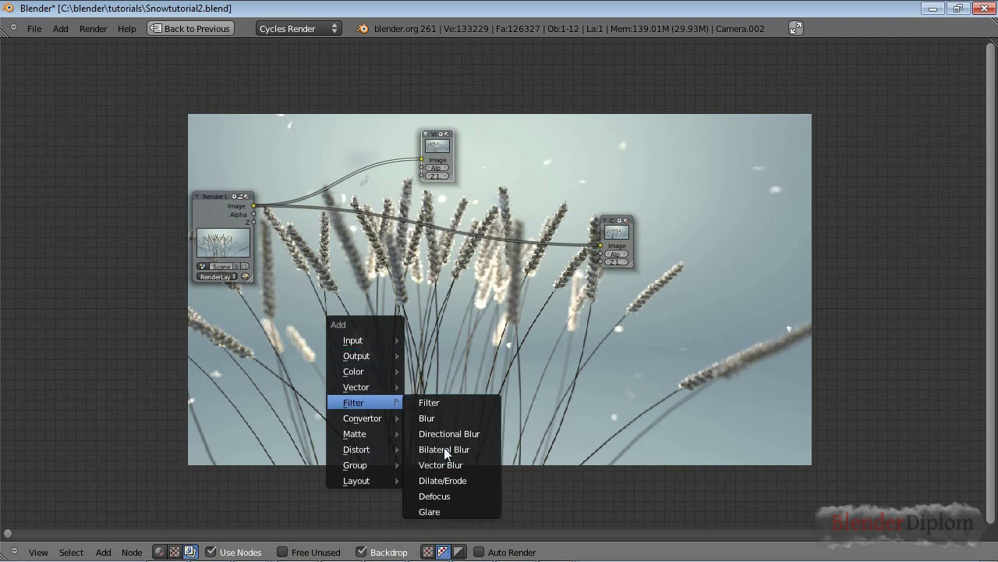
pyautogui.click(454, 508)
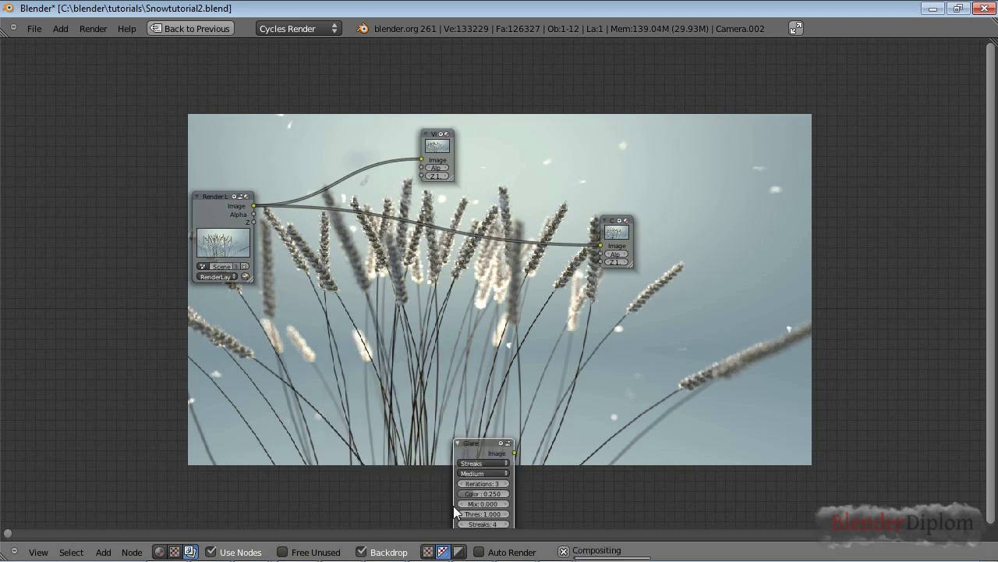
# - Insert the Glare node into the Render Layers–Composite link and route its output to the Viewer
pyautogui.click(468, 201)
pyautogui.moveTo(529, 287); pyautogui.dragTo(476, 333, button='middle')
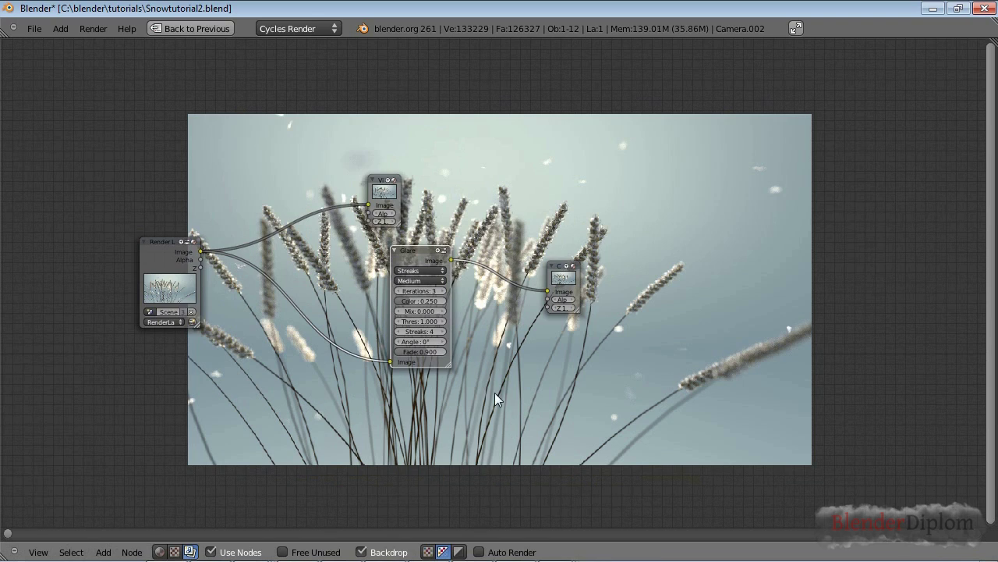
pyautogui.scroll(3, 495, 392)
pyautogui.click(364, 336)
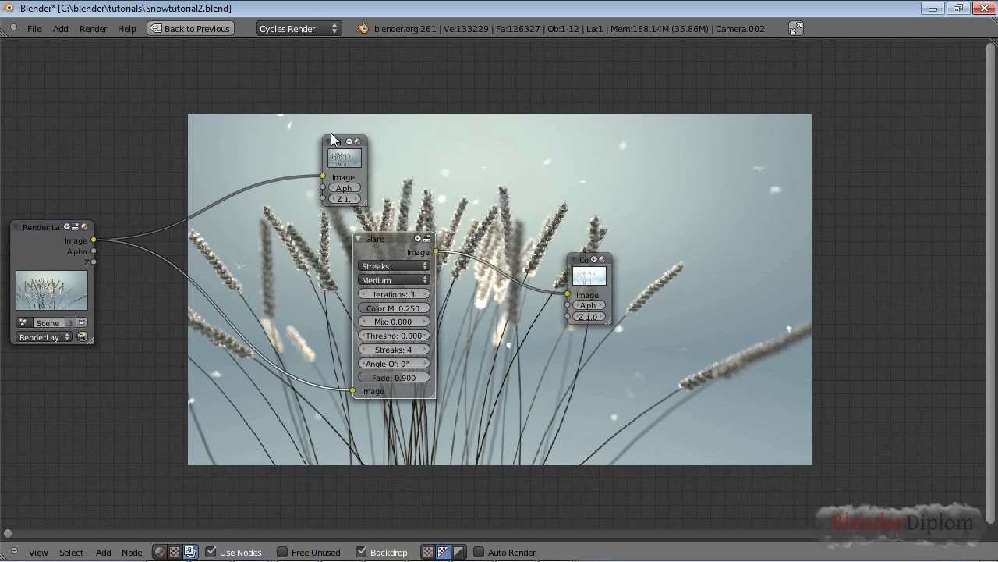
pyautogui.moveTo(332, 139); pyautogui.dragTo(535, 127)
pyautogui.moveTo(438, 249); pyautogui.dragTo(528, 166)
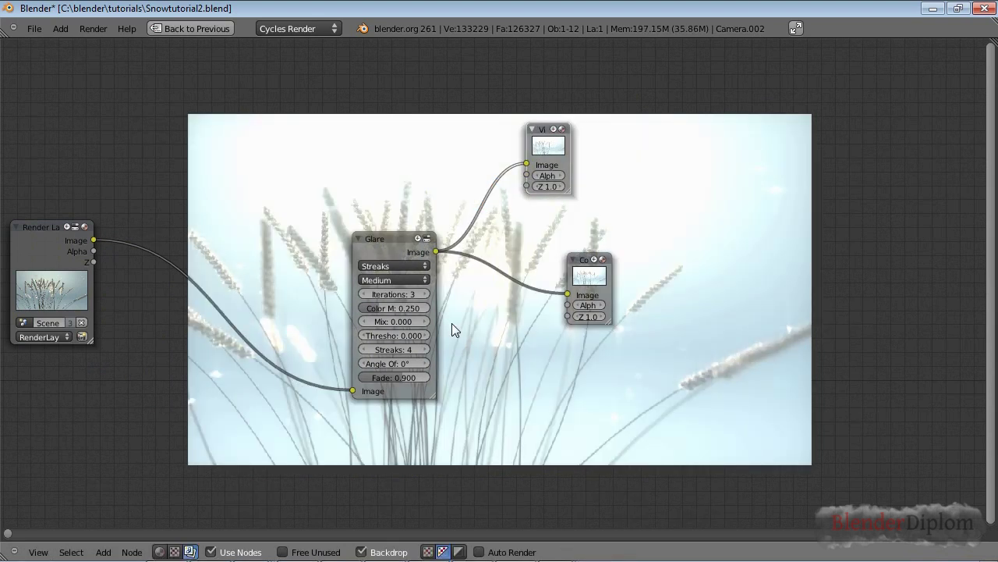
# - Raise the Glare threshold to 0.2, then settle on 0.300
pyautogui.click(399, 334)
pyautogui.write('0.2')
pyautogui.press('Return')
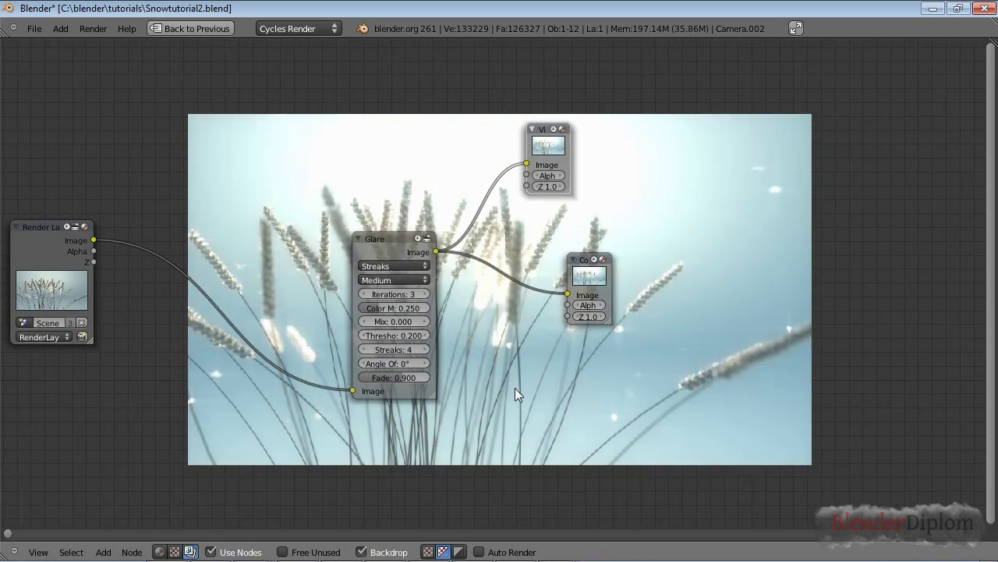
pyautogui.scroll(2, 577, 375)
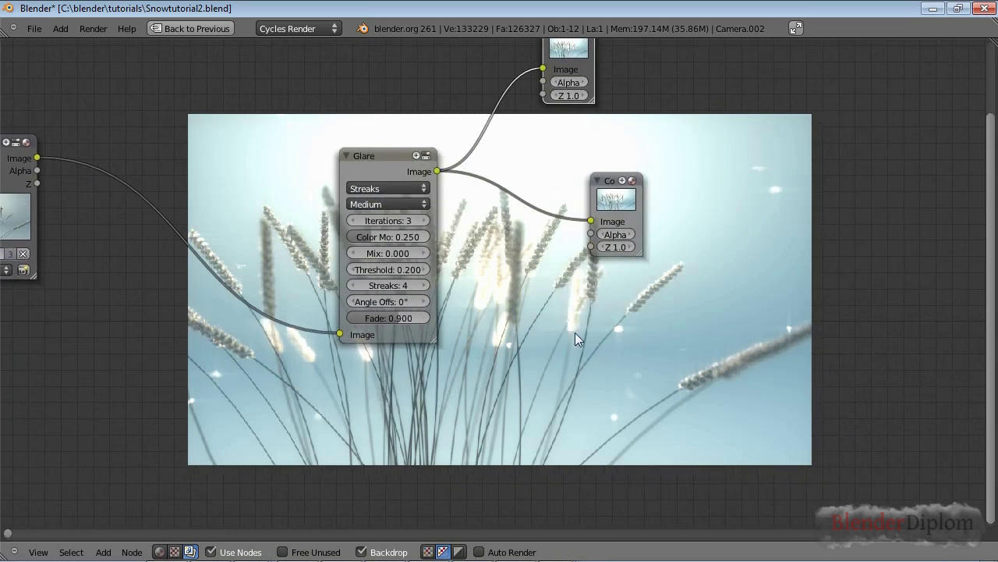
pyautogui.click(396, 270)
pyautogui.write('0.3')
pyautogui.press('Return')
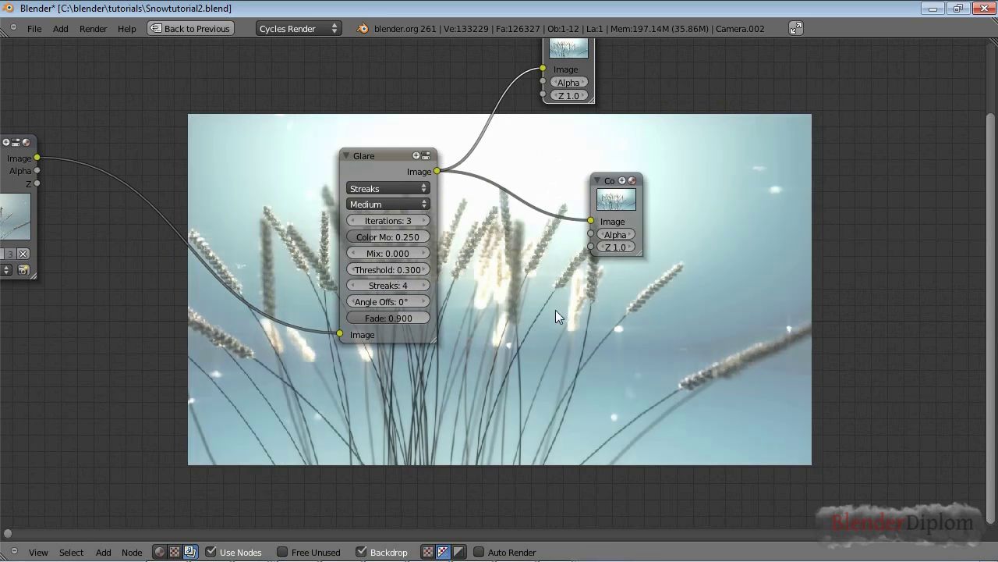
pyautogui.moveTo(485, 231); pyautogui.dragTo(502, 324, button='middle')
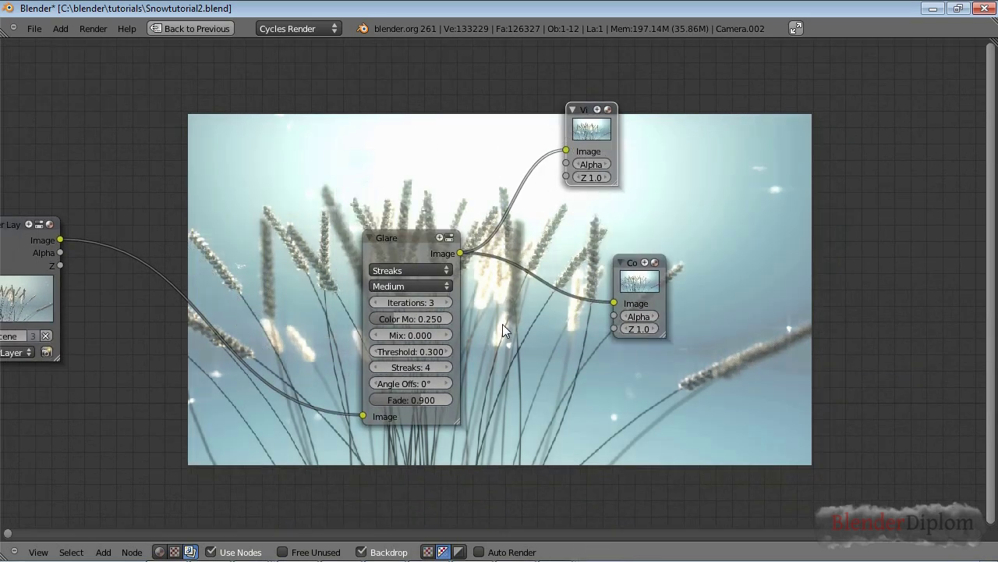
pyautogui.scroll(-2, 503, 323)
# - Reposition the Glare node and insert an RGB Curves node between Render Layers and Glare
pyautogui.press('g')
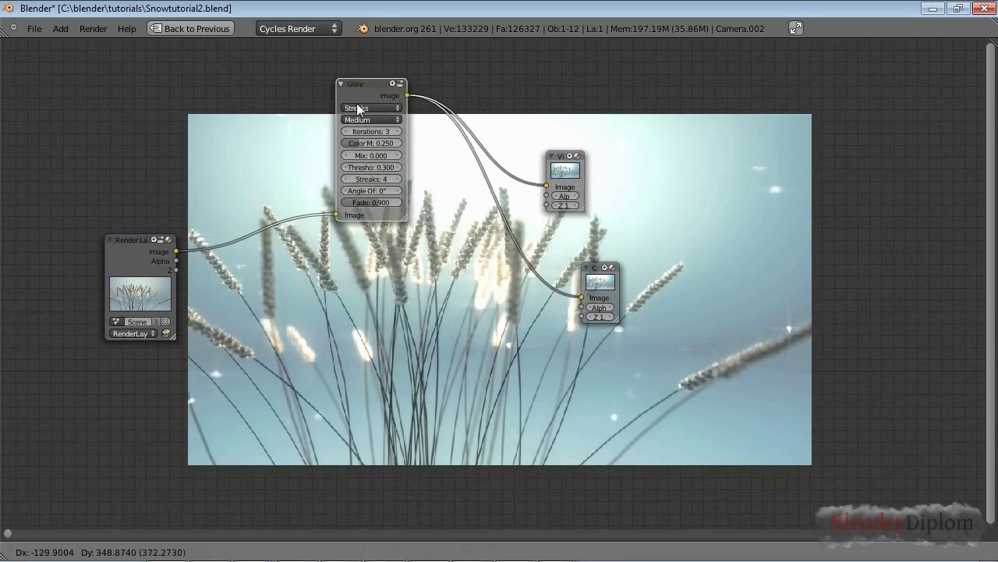
pyautogui.click(409, 227)
pyautogui.hotkey('shift', 'a')
pyautogui.moveTo(319, 294)
pyautogui.click(367, 283)
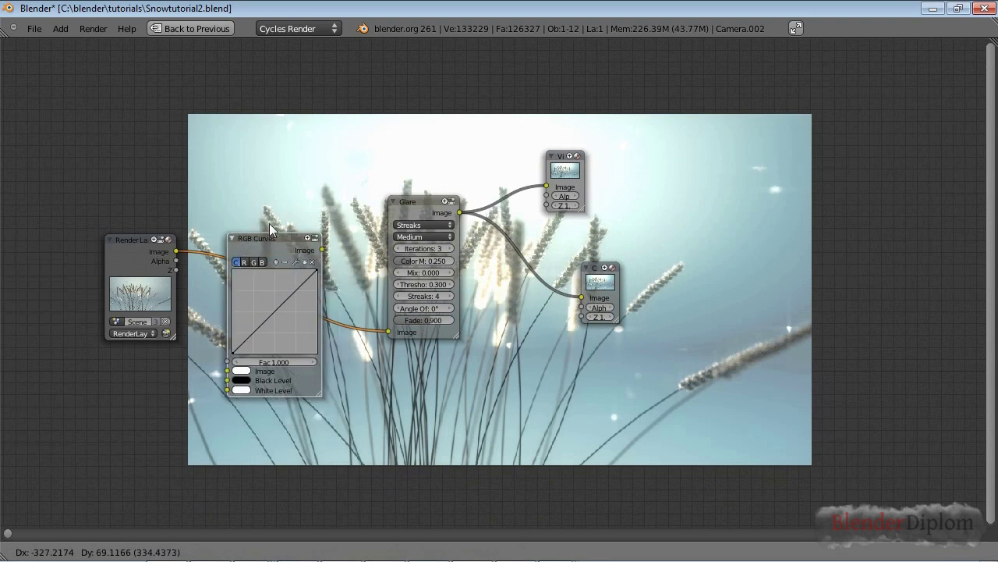
pyautogui.click(276, 188)
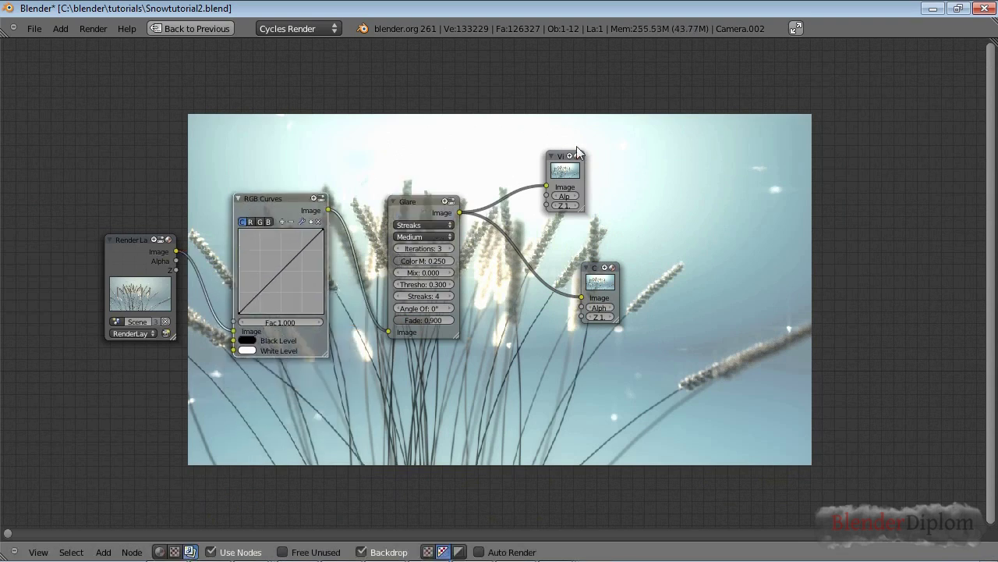
# - Preview the RGB Curves output in the Viewer and drag the curve's black point right
pyautogui.moveTo(577, 153); pyautogui.dragTo(464, 109)
pyautogui.keyDown('ctrl'); pyautogui.keyDown('shift'); pyautogui.click(274, 207); pyautogui.keyUp('shift'); pyautogui.keyUp('ctrl')
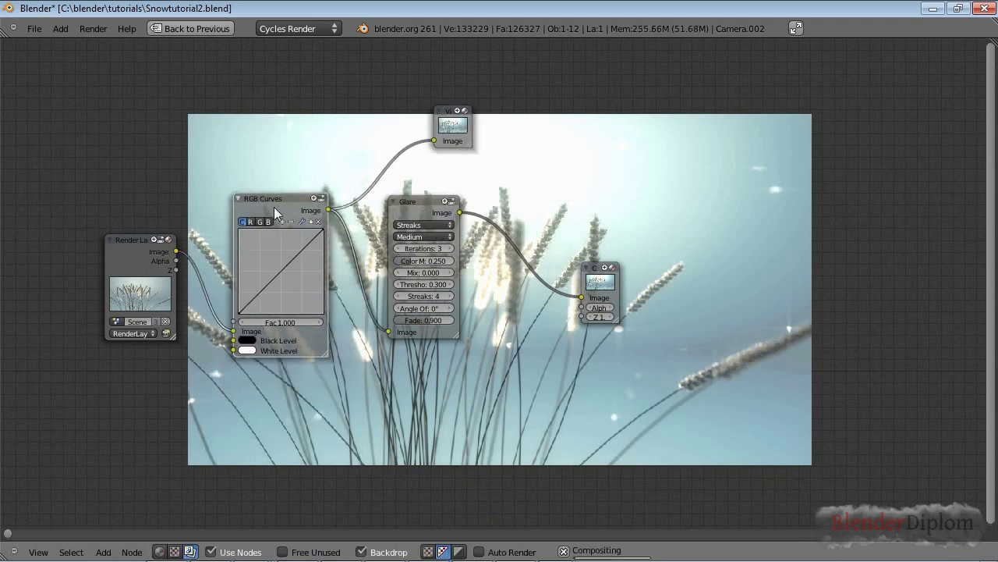
pyautogui.moveTo(420, 197); pyautogui.dragTo(497, 188)
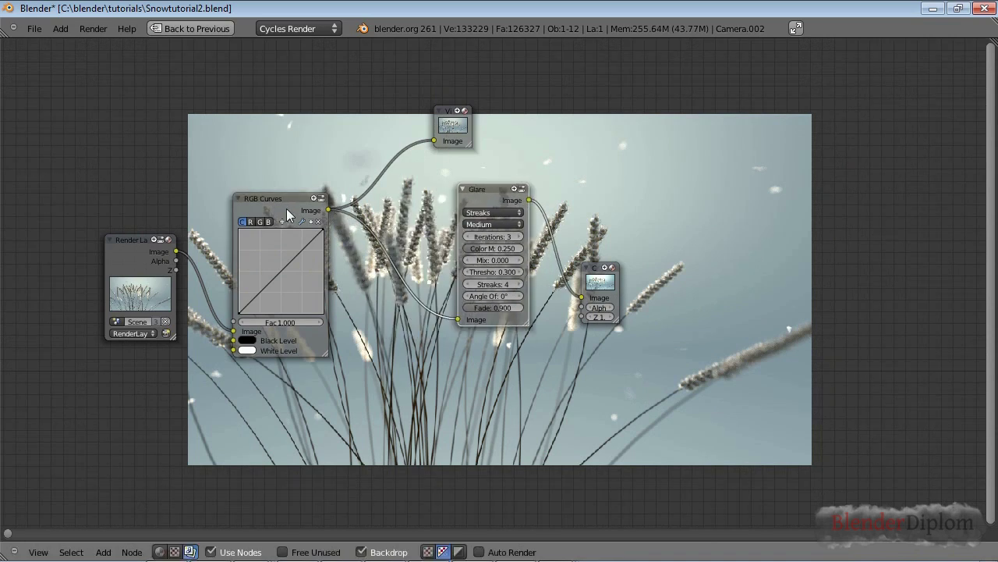
pyautogui.press('g')
pyautogui.click(238, 310)
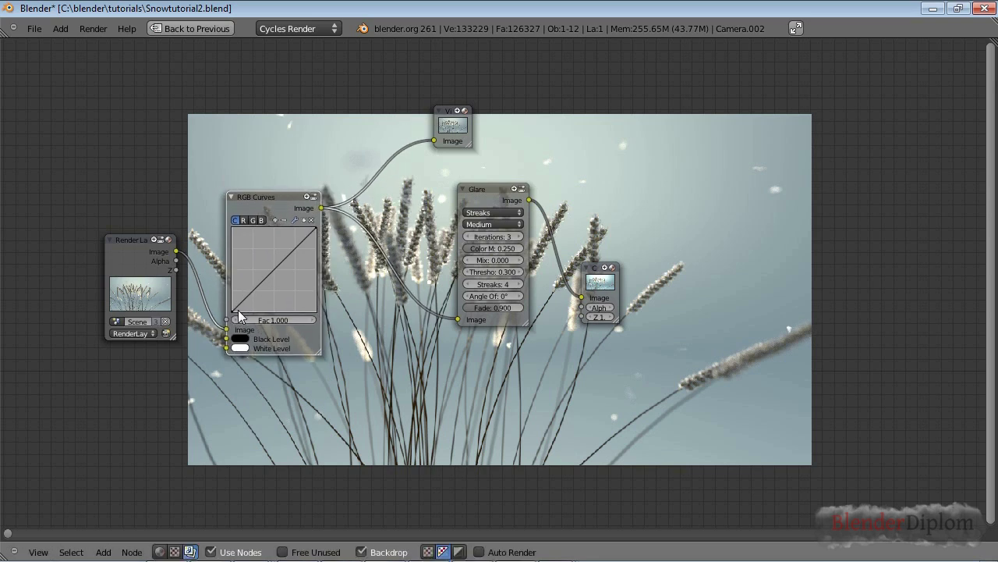
pyautogui.moveTo(232, 310); pyautogui.dragTo(291, 326)
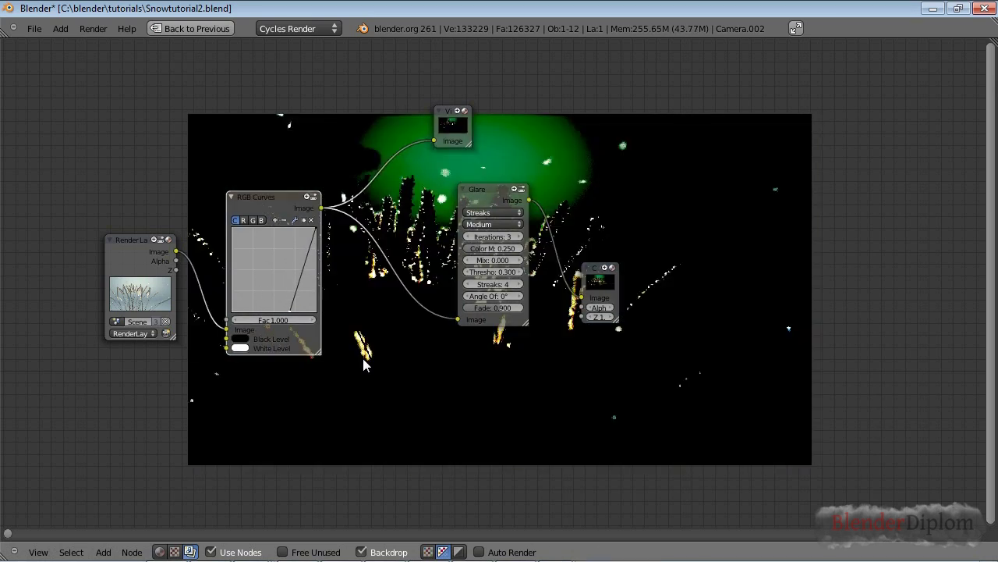
# - Steepen the RGB curve further by nudging its black point and bending its top end
pyautogui.scroll(1, 447, 328)
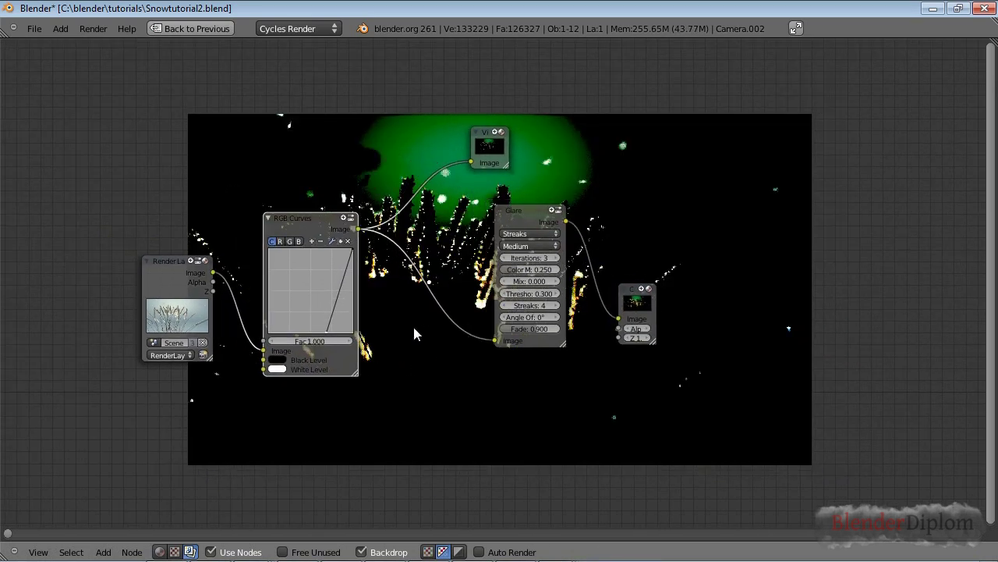
pyautogui.moveTo(316, 336); pyautogui.dragTo(323, 343)
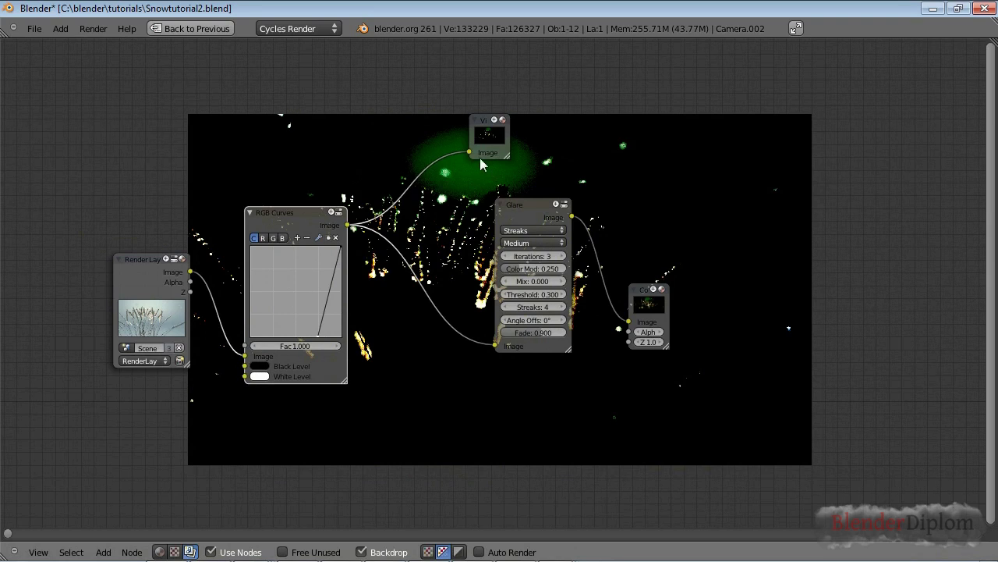
pyautogui.moveTo(521, 264); pyautogui.dragTo(600, 315, button='middle')
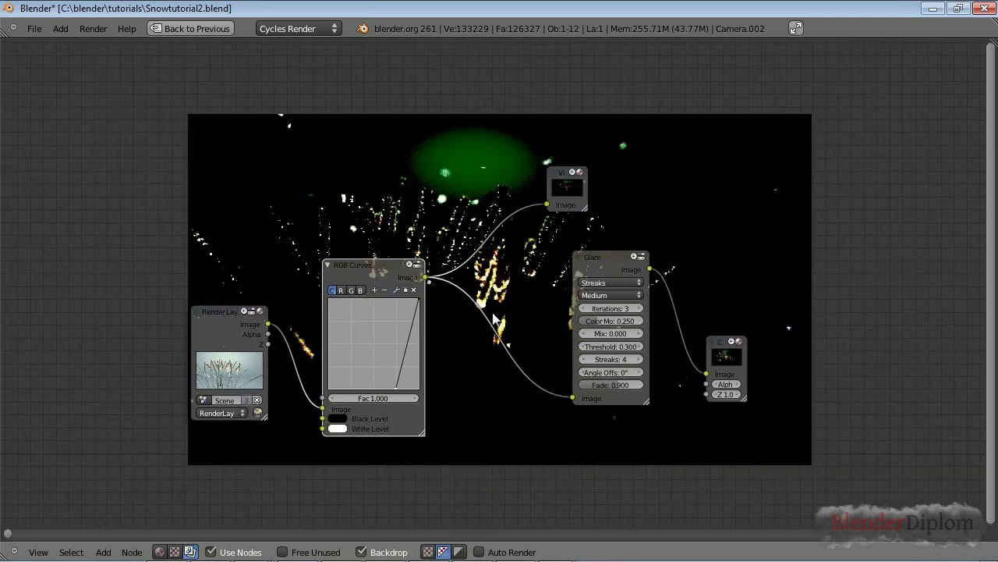
pyautogui.click(415, 310)
pyautogui.moveTo(415, 310); pyautogui.dragTo(421, 332)
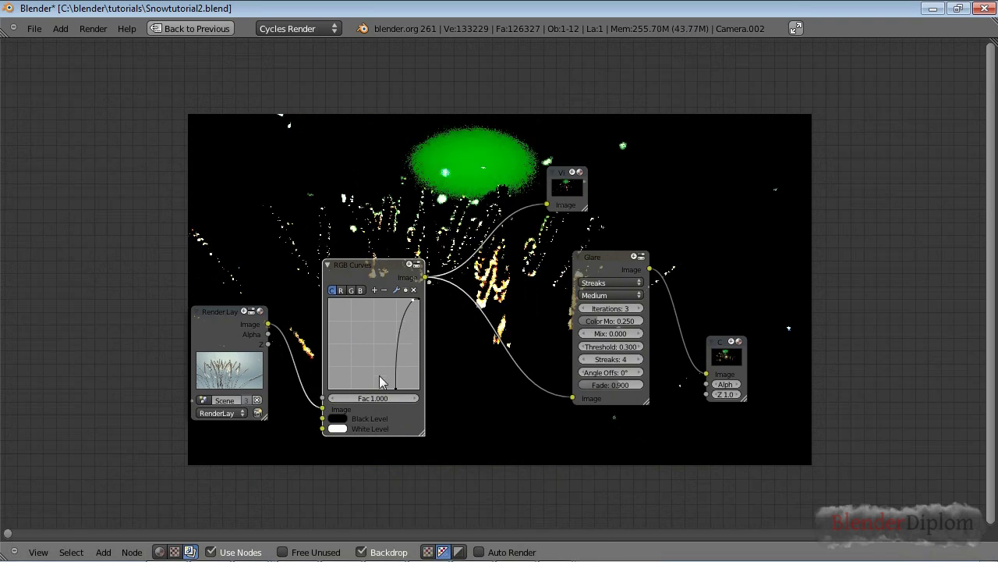
pyautogui.moveTo(395, 388); pyautogui.dragTo(402, 390)
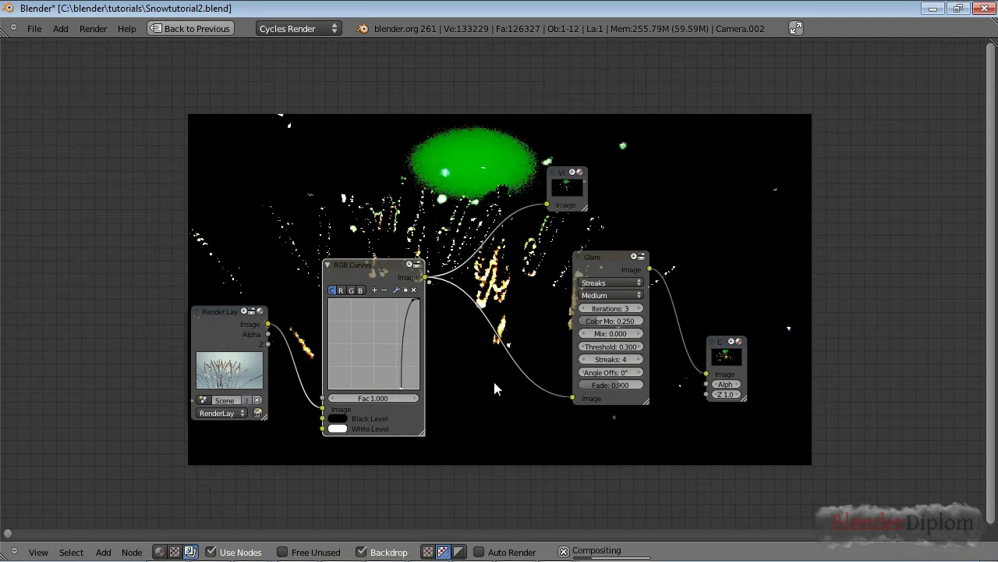
# - Rearrange the Glare and Viewer nodes and preview the Glare streaks in the backdrop
pyautogui.moveTo(488, 279); pyautogui.dragTo(491, 356, button='middle')
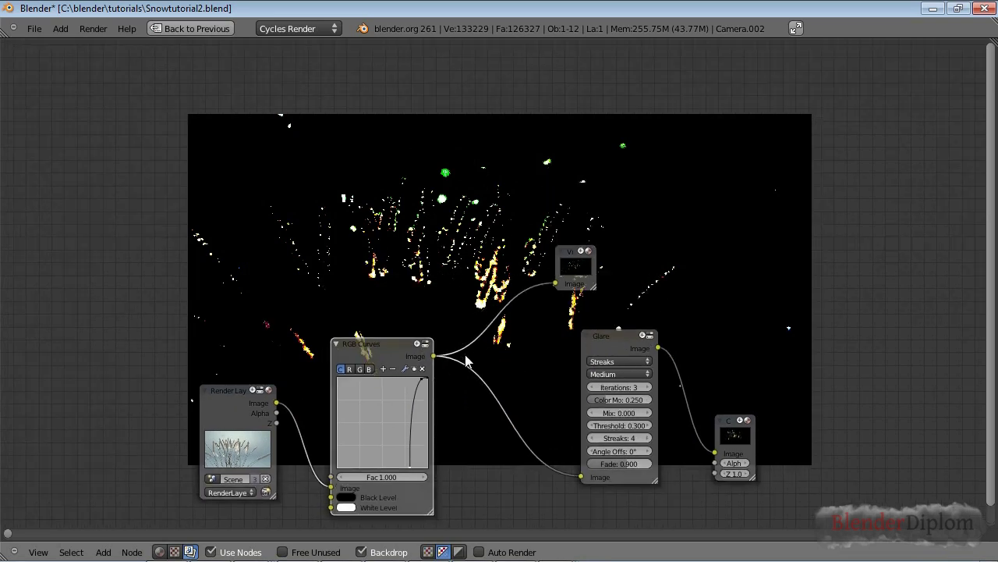
pyautogui.moveTo(453, 301); pyautogui.dragTo(375, 174, button='middle')
pyautogui.moveTo(541, 216); pyautogui.dragTo(575, 210)
pyautogui.moveTo(663, 301); pyautogui.dragTo(787, 205)
pyautogui.moveTo(575, 210); pyautogui.dragTo(603, 234)
pyautogui.moveTo(486, 130); pyautogui.dragTo(376, 135, button='middle')
pyautogui.moveTo(377, 135); pyautogui.dragTo(530, 124)
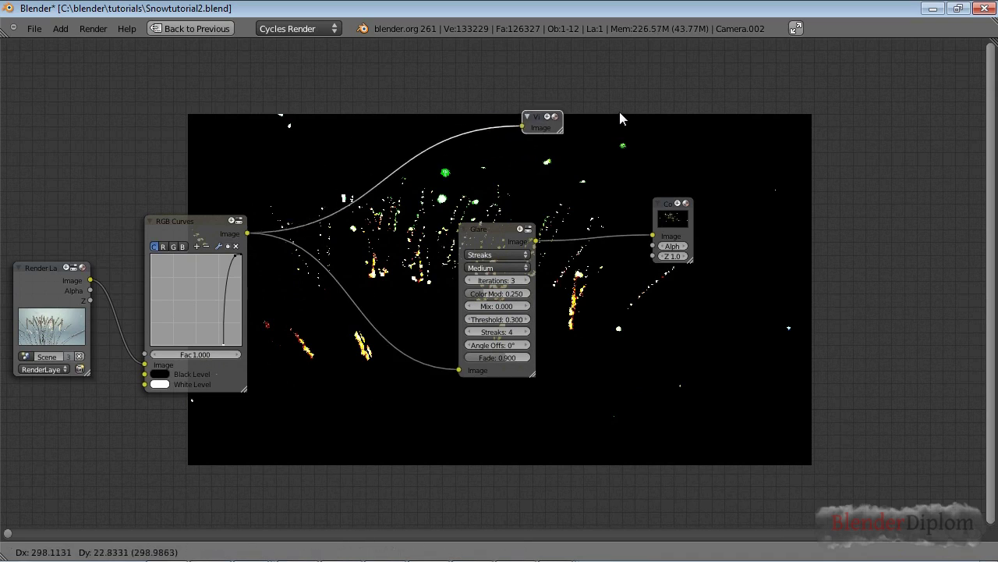
pyautogui.click(554, 117)
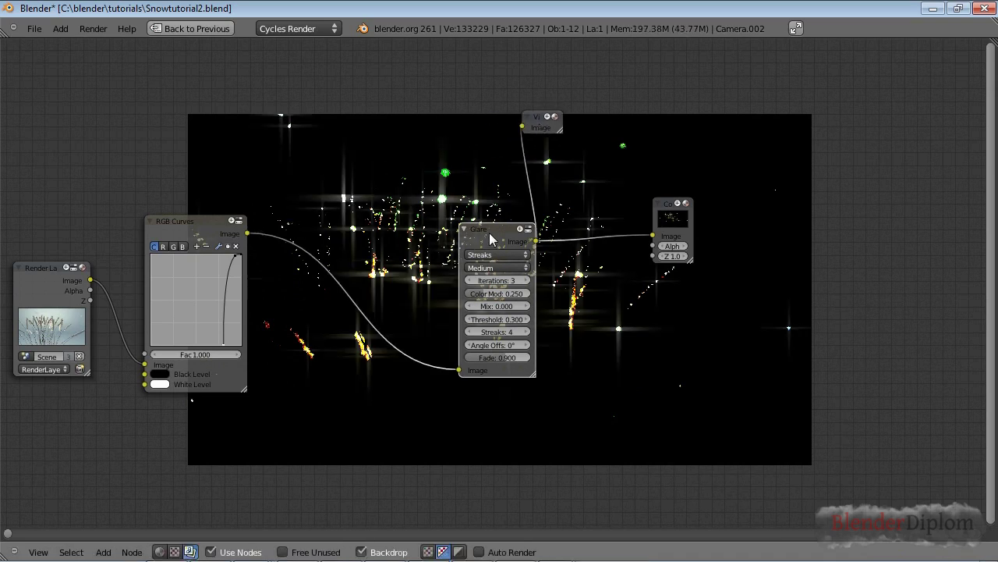
# - Lay out the Render Layers, RGB Curves and Glare nodes left to right, then browse the filter nodes
pyautogui.moveTo(489, 234); pyautogui.dragTo(407, 278)
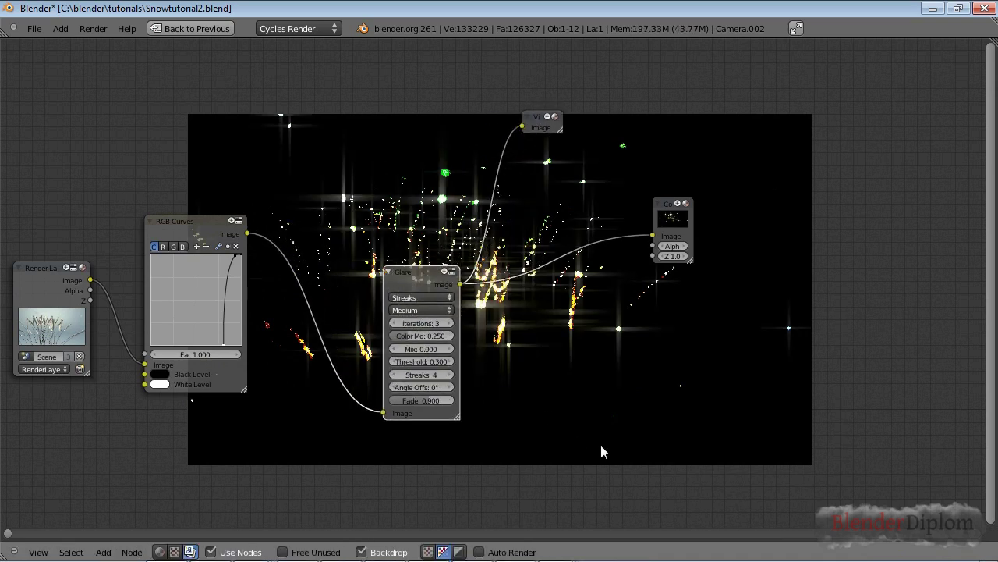
pyautogui.scroll(-1, 600, 342)
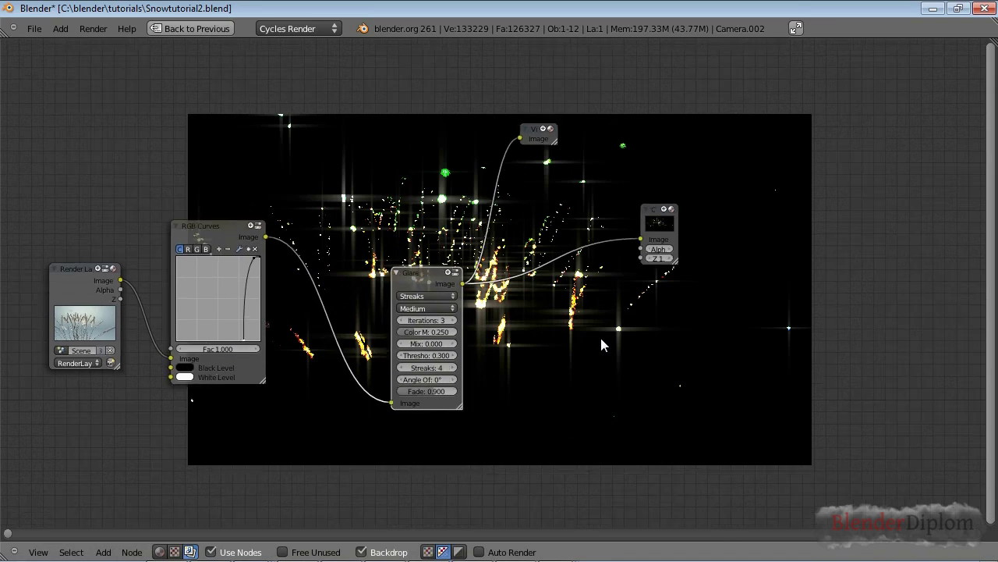
pyautogui.moveTo(82, 287); pyautogui.dragTo(20, 321)
pyautogui.moveTo(211, 226); pyautogui.dragTo(148, 245)
pyautogui.moveTo(418, 273); pyautogui.dragTo(442, 190)
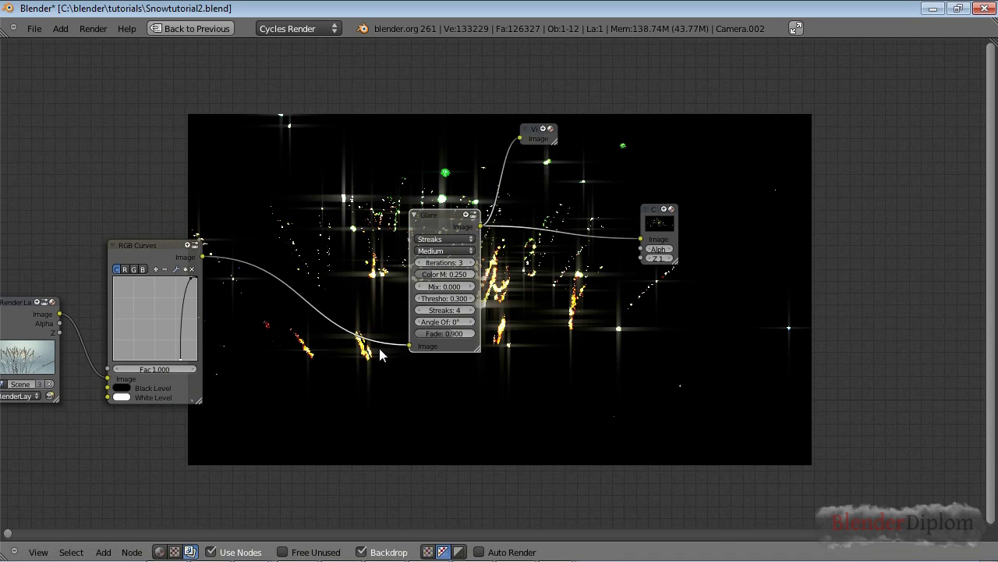
pyautogui.click(355, 391)
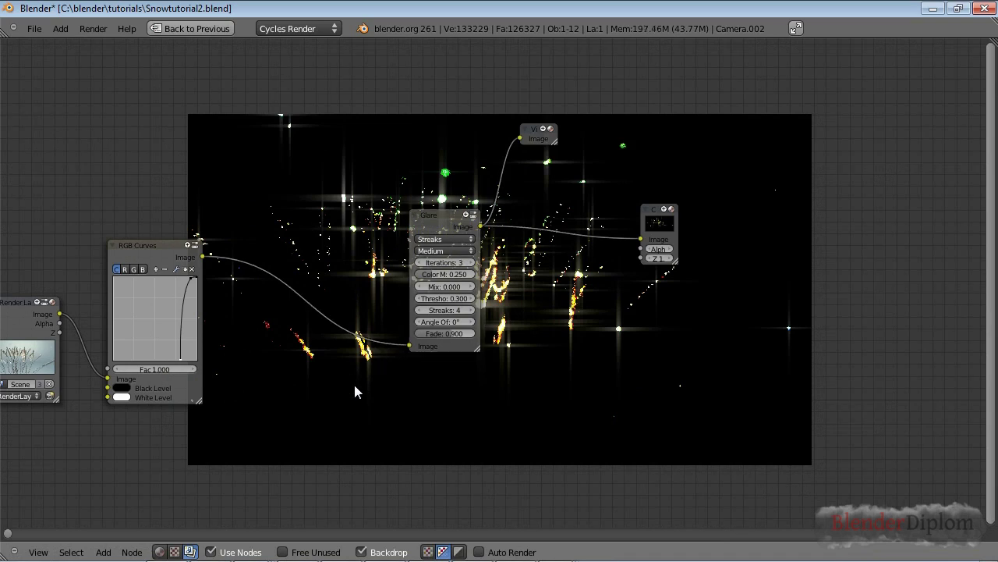
pyautogui.hotkey('shift', 'a')
pyautogui.moveTo(350, 411)
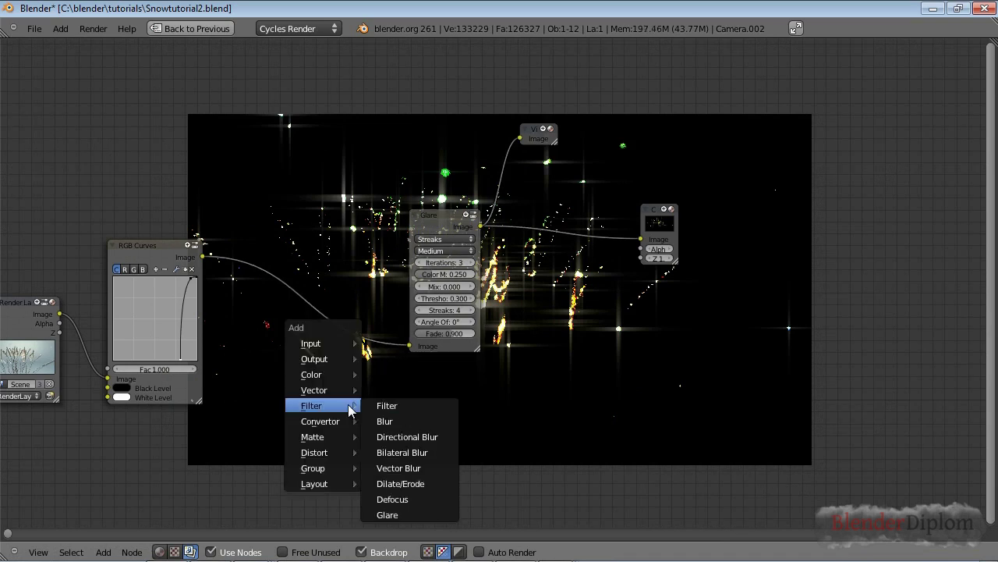
# - Insert a Dilate/Erode node between RGB Curves and Glare with distance -1
pyautogui.click(412, 483)
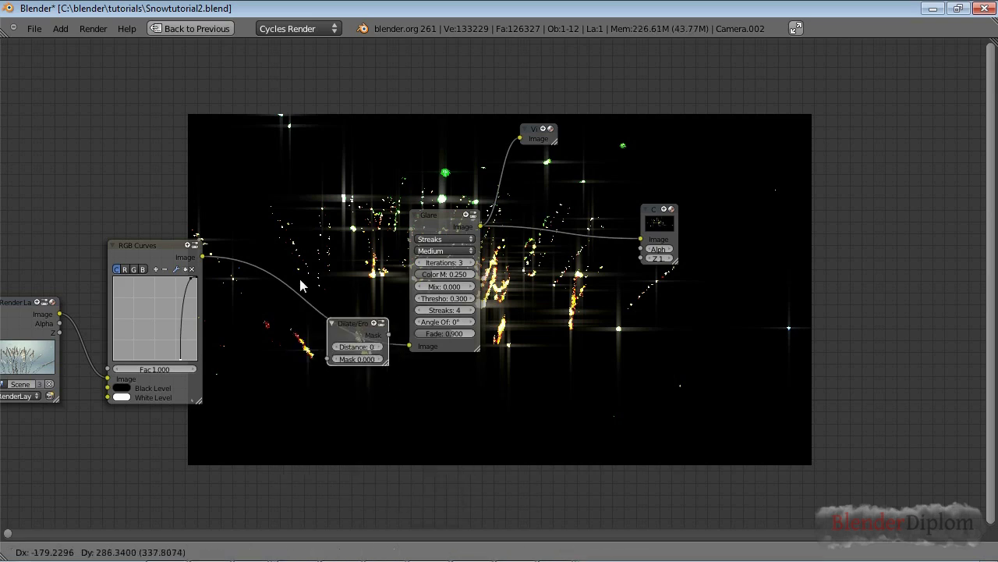
pyautogui.click(299, 326)
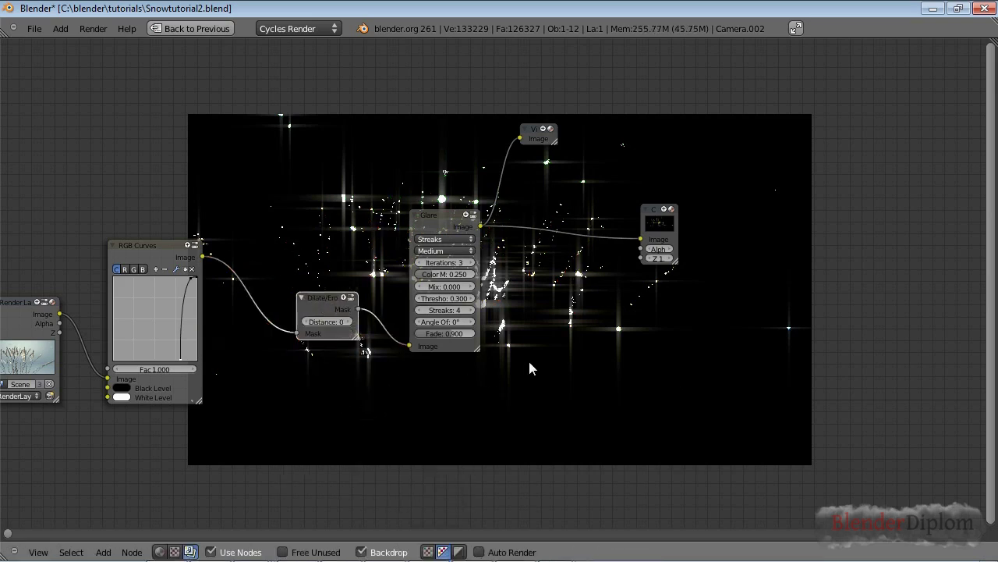
pyautogui.moveTo(439, 337); pyautogui.dragTo(560, 383, button='middle')
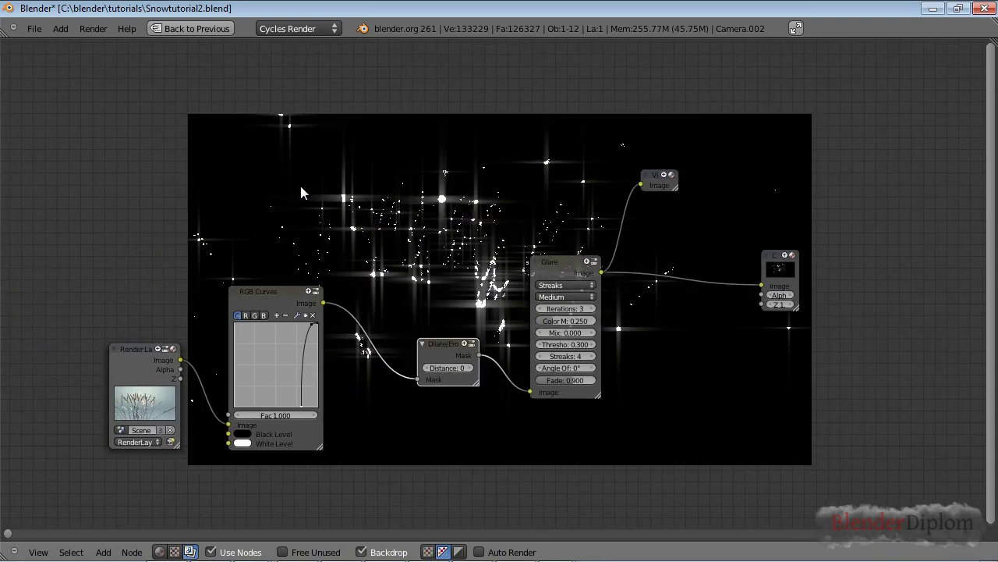
pyautogui.scroll(2, 394, 243)
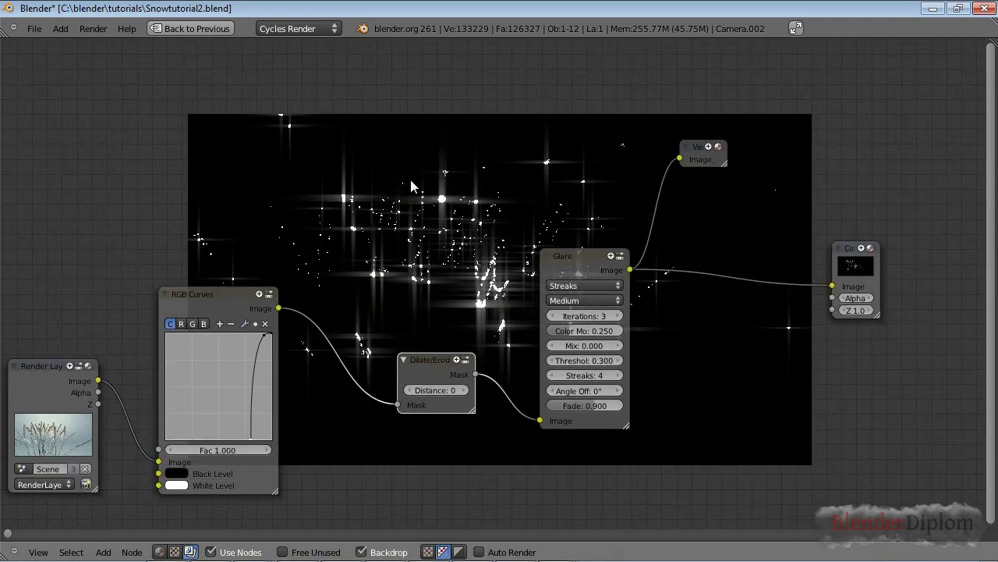
pyautogui.scroll(3, 477, 352)
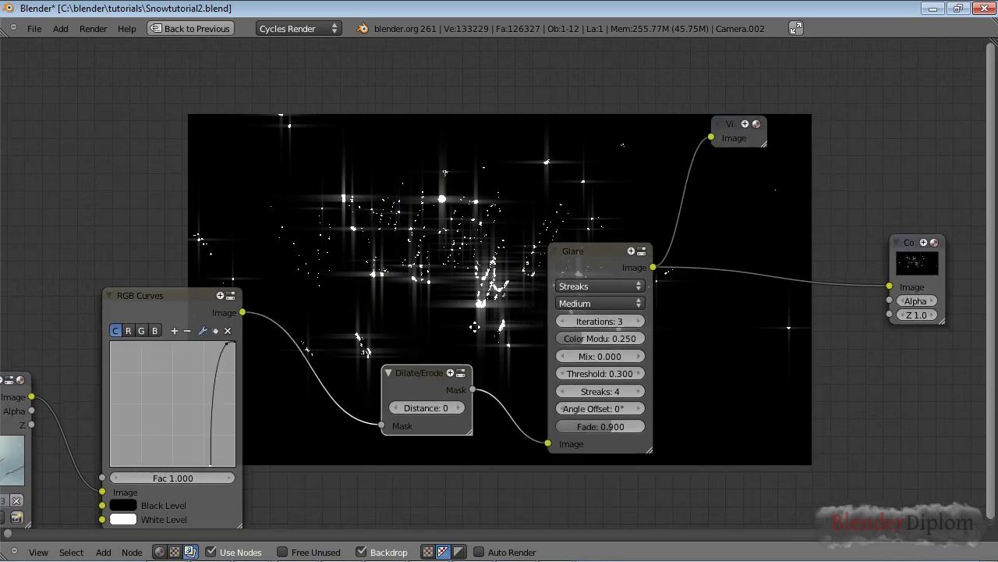
pyautogui.scroll(1, 495, 371)
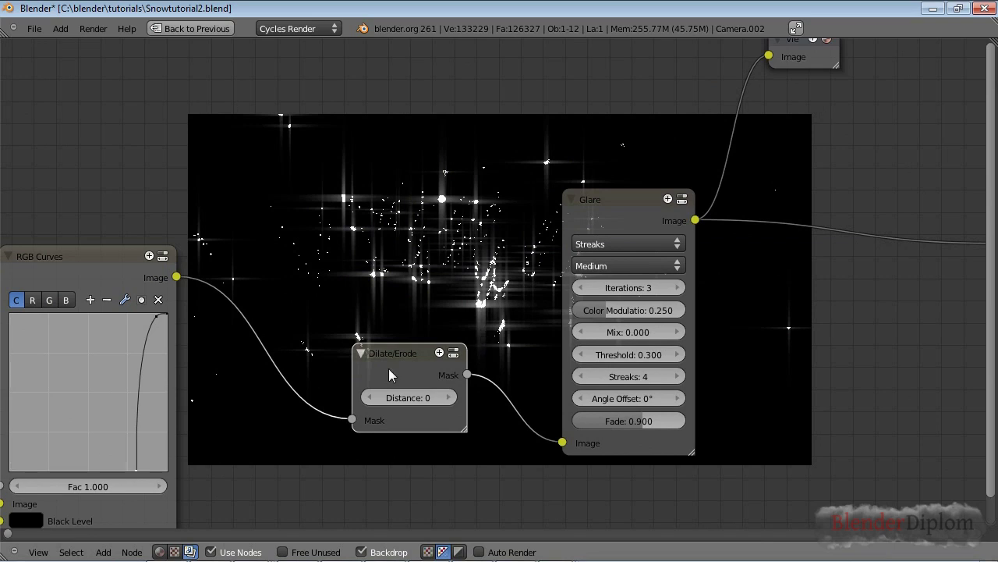
pyautogui.click(370, 397)
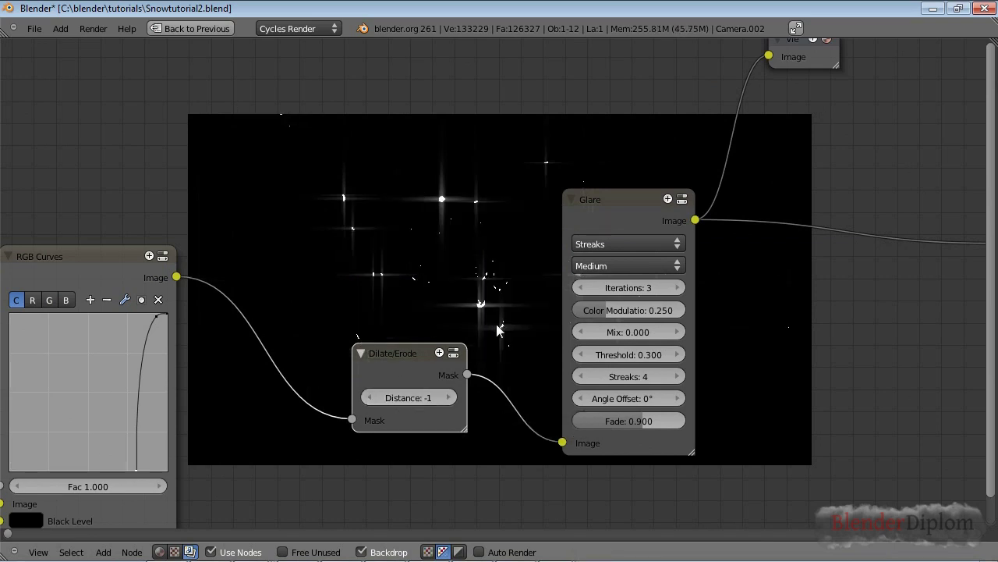
pyautogui.moveTo(500, 331); pyautogui.dragTo(609, 377, button='middle')
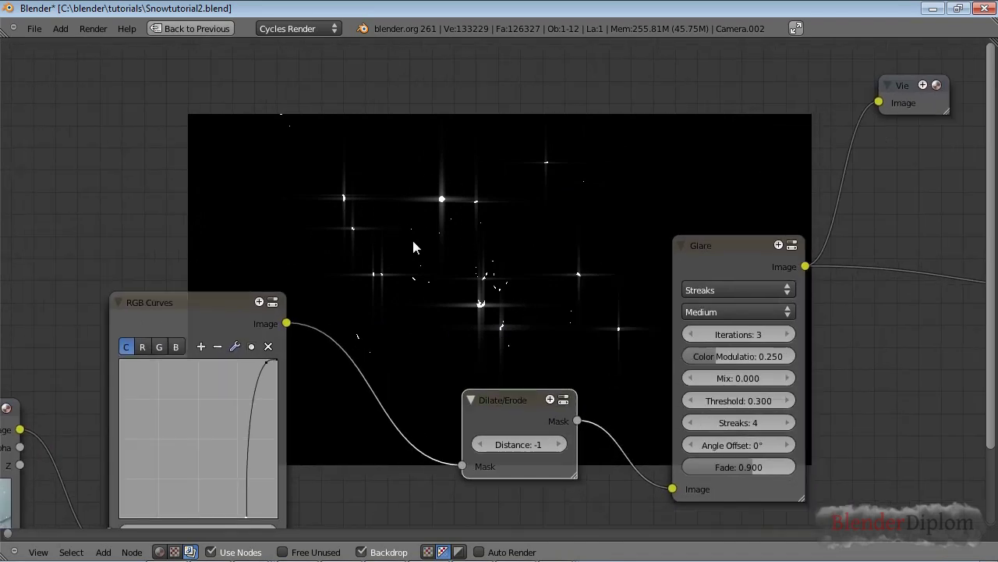
pyautogui.moveTo(591, 312); pyautogui.dragTo(522, 272, button='middle')
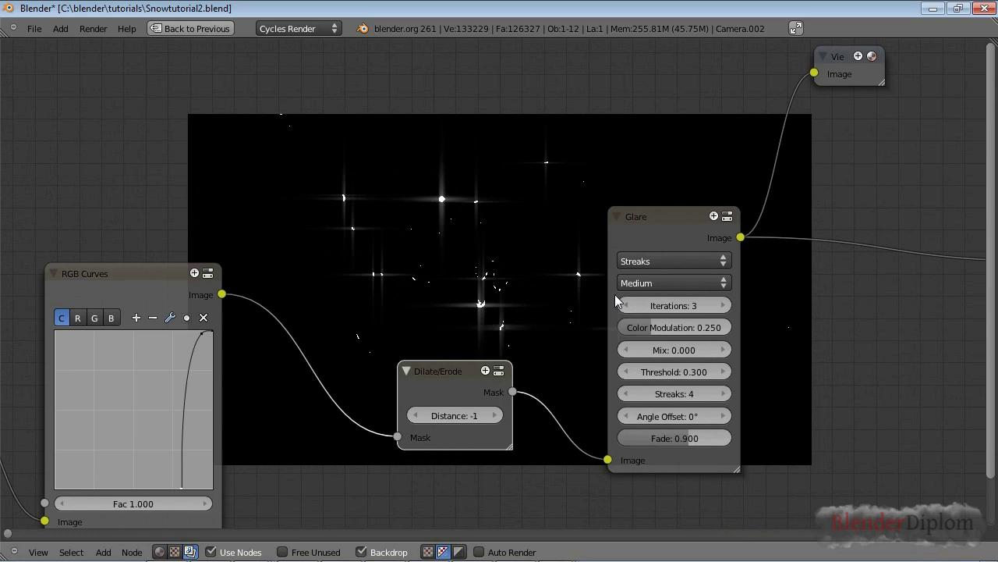
# - Set Glare to High quality, threshold 0, 5 streaks, 30° angle offset and fade 0.866
pyautogui.click(657, 281)
pyautogui.click(658, 266)
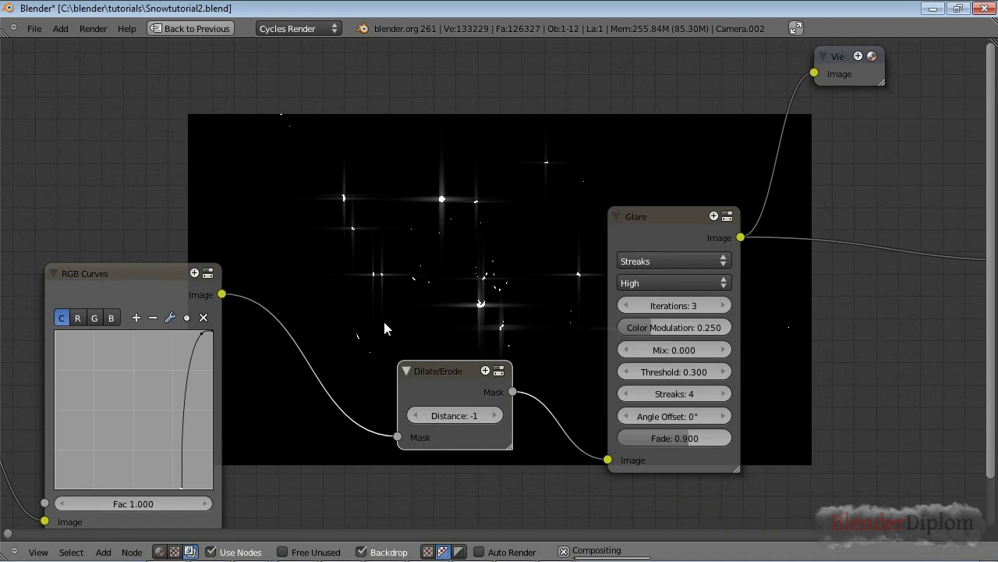
pyautogui.click(626, 371)
pyautogui.click(626, 371)
pyautogui.click(626, 372)
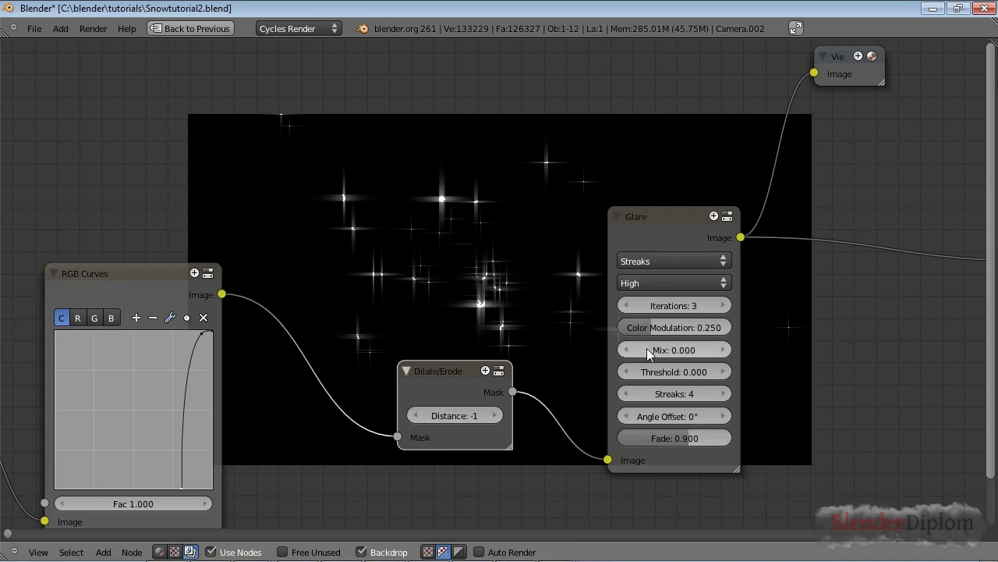
pyautogui.moveTo(502, 291); pyautogui.dragTo(524, 295, button='middle')
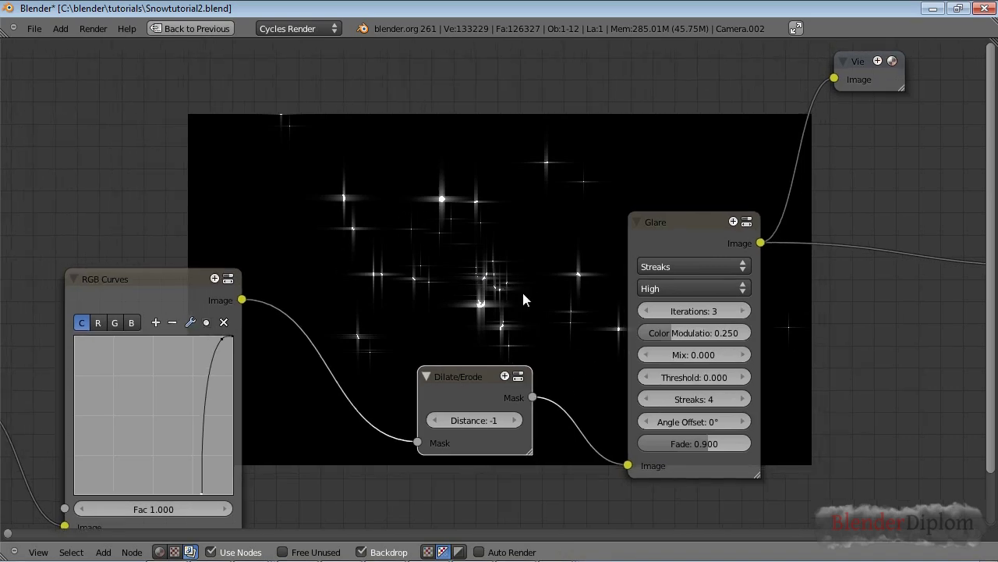
pyautogui.moveTo(711, 443); pyautogui.dragTo(688, 442)
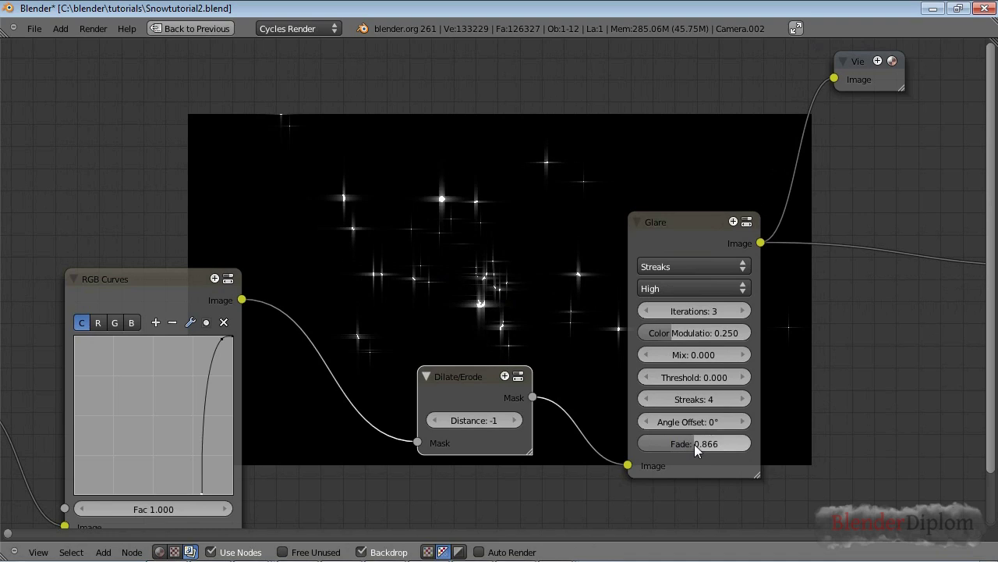
pyautogui.click(743, 399)
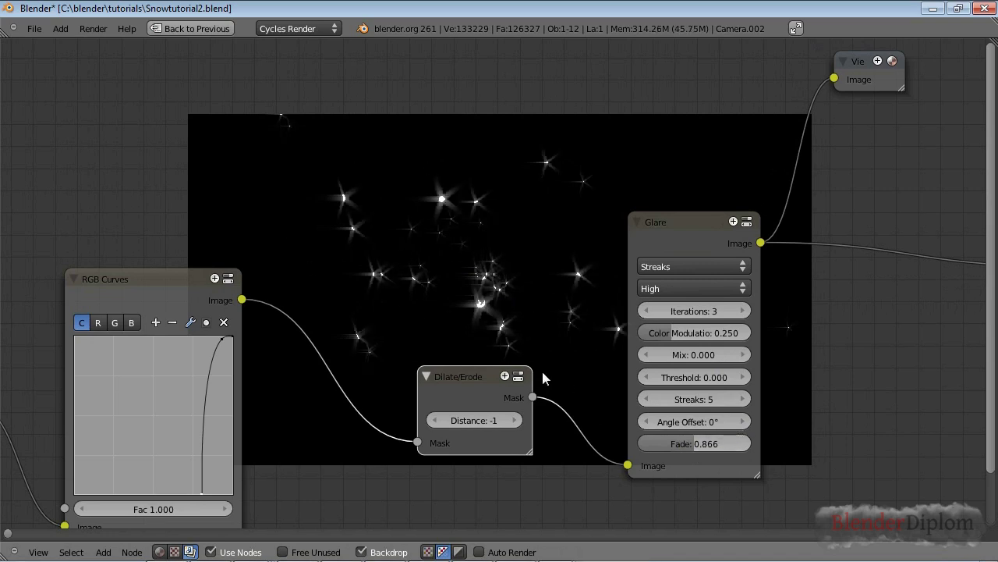
pyautogui.click(697, 421)
pyautogui.write('30')
pyautogui.press('Return')
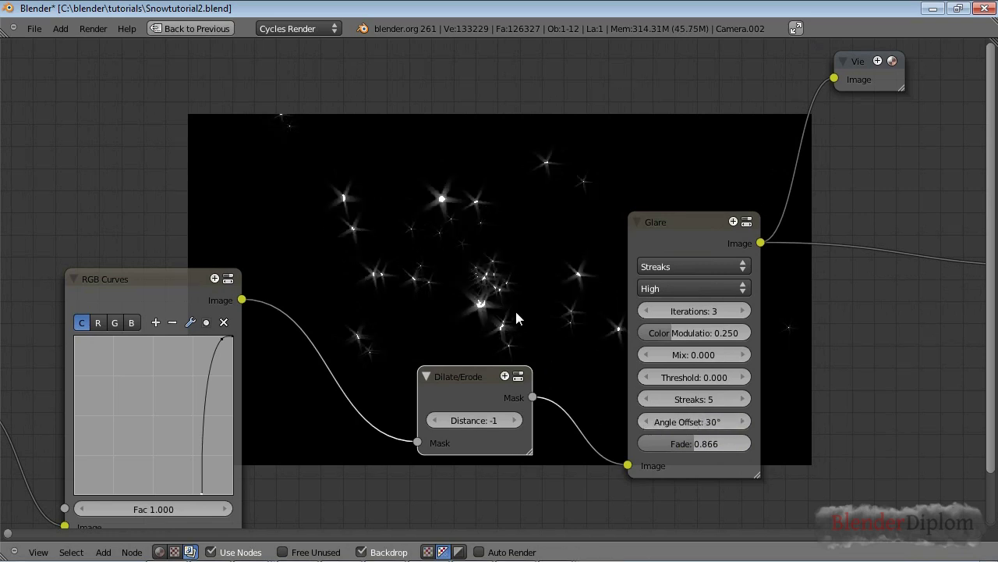
pyautogui.moveTo(507, 309); pyautogui.dragTo(374, 156, button='middle')
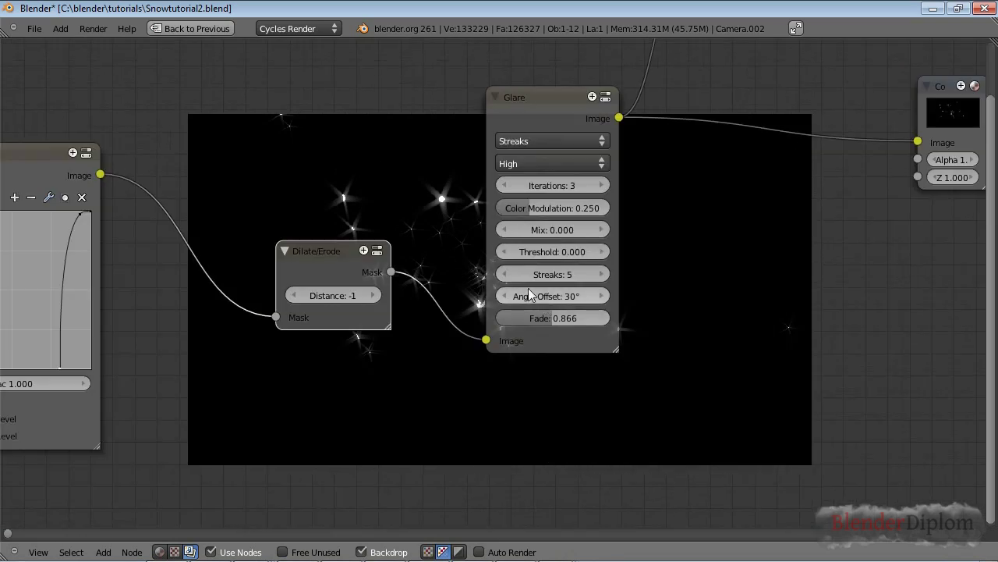
# - Move the Dilate/Erode, Glare and RGB Curves nodes up into a tighter group
pyautogui.scroll(-3, 391, 248)
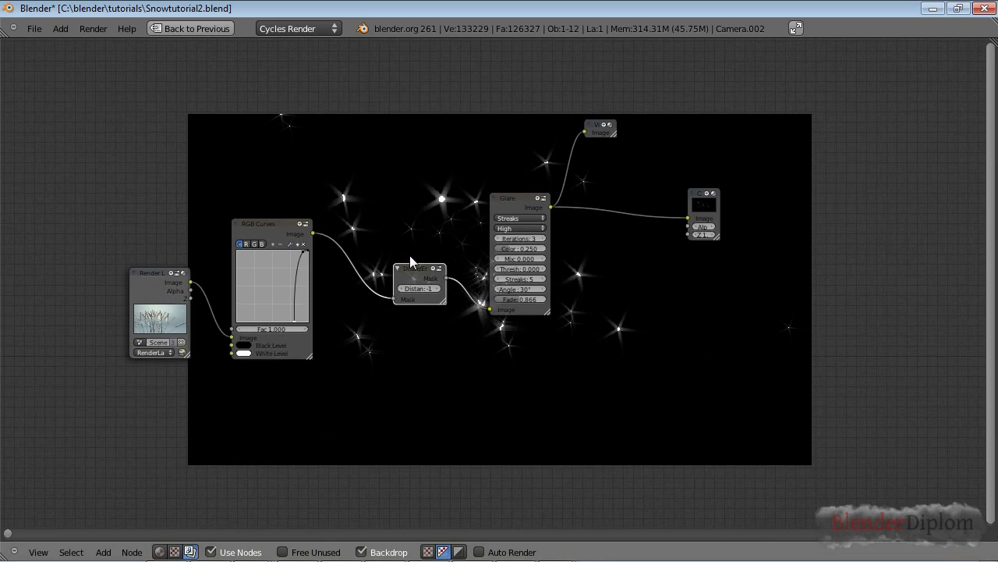
pyautogui.scroll(1, 476, 305)
pyautogui.moveTo(392, 268); pyautogui.dragTo(368, 214)
pyautogui.scroll(2, 389, 314)
pyautogui.scroll(-1, 389, 314)
pyautogui.moveTo(534, 201); pyautogui.dragTo(468, 80)
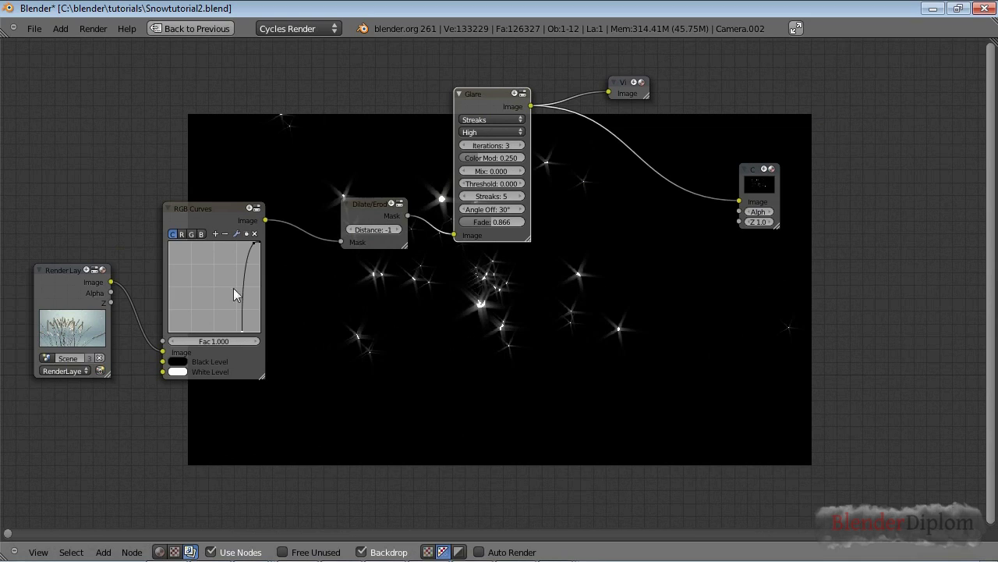
pyautogui.press('g')
pyautogui.click(212, 219)
pyautogui.moveTo(212, 219); pyautogui.dragTo(213, 110)
pyautogui.hotkey('shift', 'a')
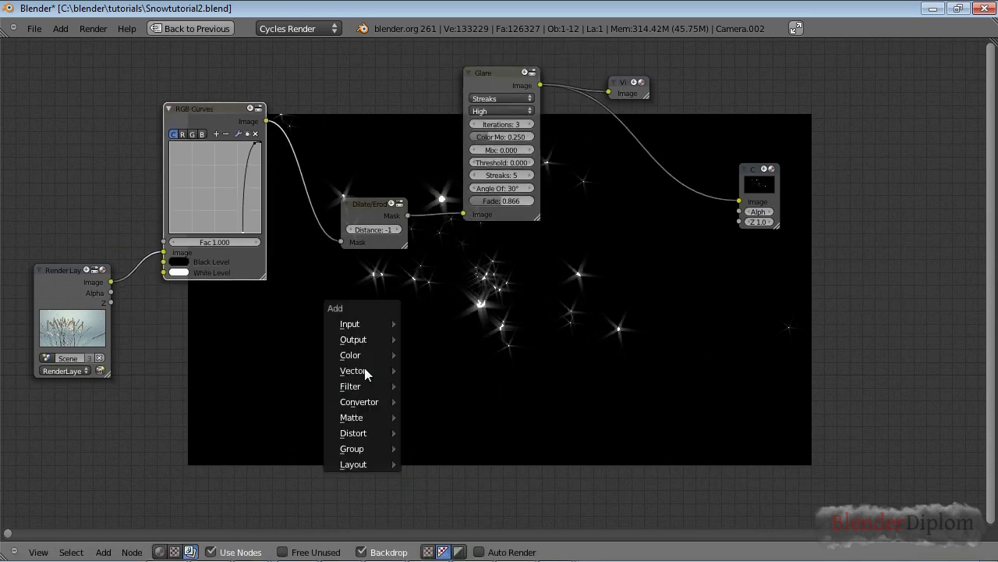
# - Add a Mix node set to Add, combining the rendered image with the Glare output
pyautogui.moveTo(387, 354)
pyautogui.click(452, 368)
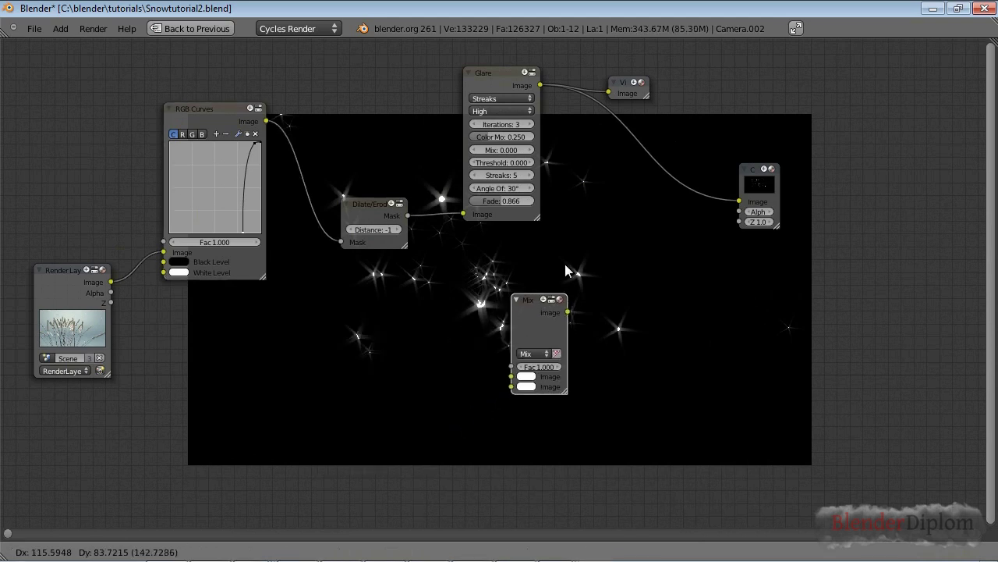
pyautogui.click(562, 302)
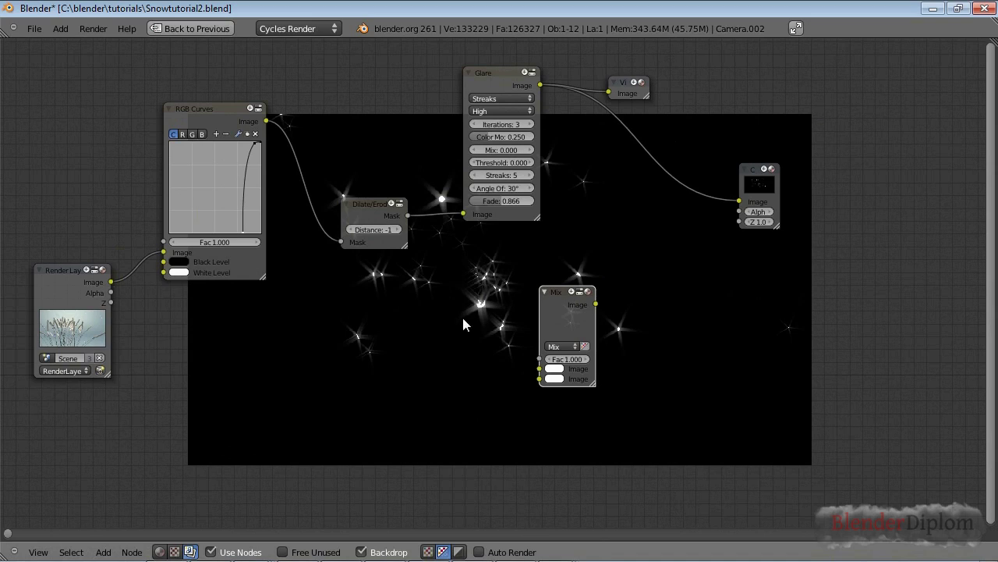
pyautogui.moveTo(565, 332); pyautogui.dragTo(680, 311)
pyautogui.click(677, 326)
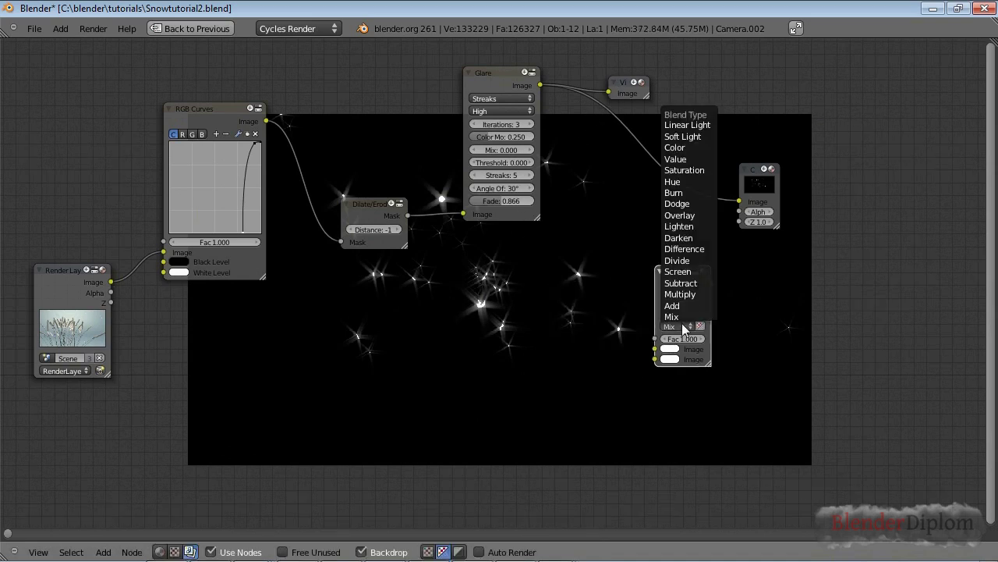
pyautogui.click(672, 306)
pyautogui.moveTo(540, 85); pyautogui.dragTo(654, 360)
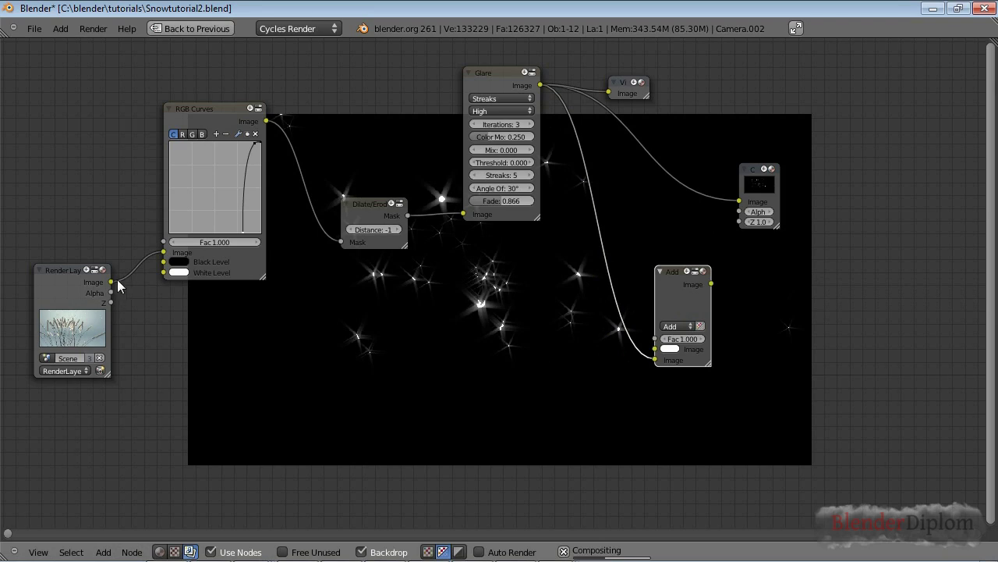
pyautogui.moveTo(111, 281); pyautogui.dragTo(656, 349)
pyautogui.moveTo(767, 380); pyautogui.dragTo(644, 374, button='middle')
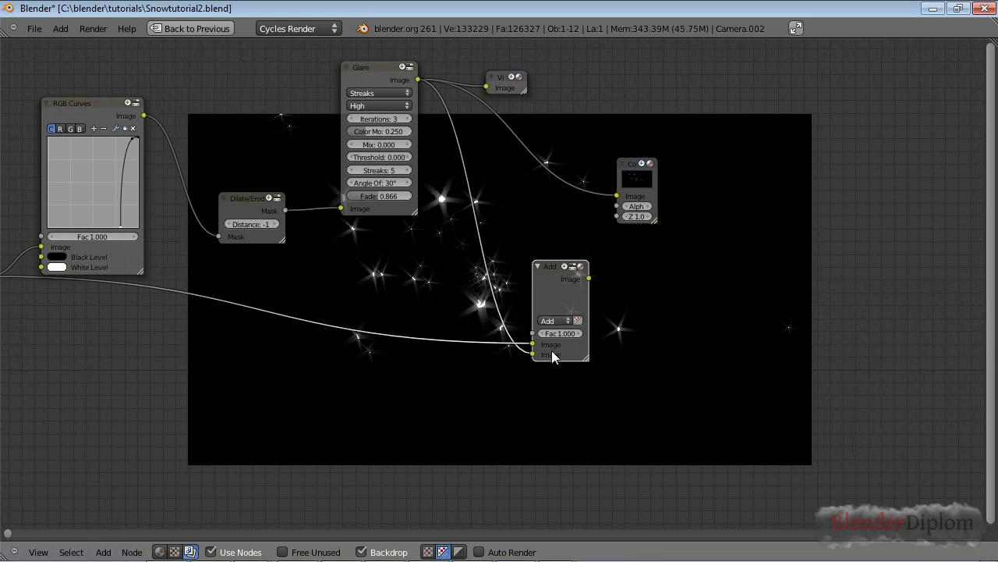
# - Reposition the Viewer and Composite nodes and connect the Add result to both
pyautogui.moveTo(628, 164); pyautogui.dragTo(596, 312)
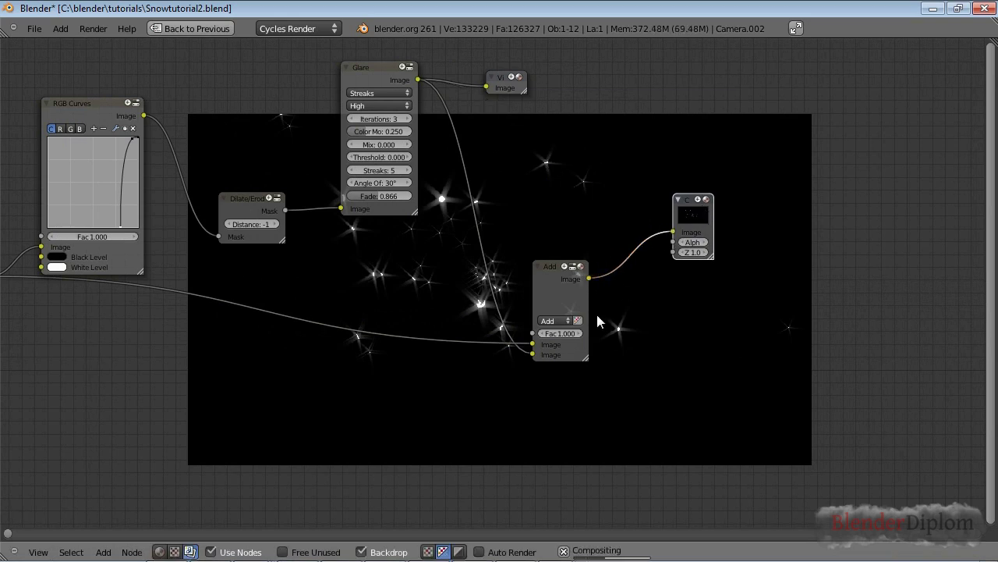
pyautogui.moveTo(493, 81); pyautogui.dragTo(656, 106)
pyautogui.moveTo(596, 282); pyautogui.dragTo(630, 182)
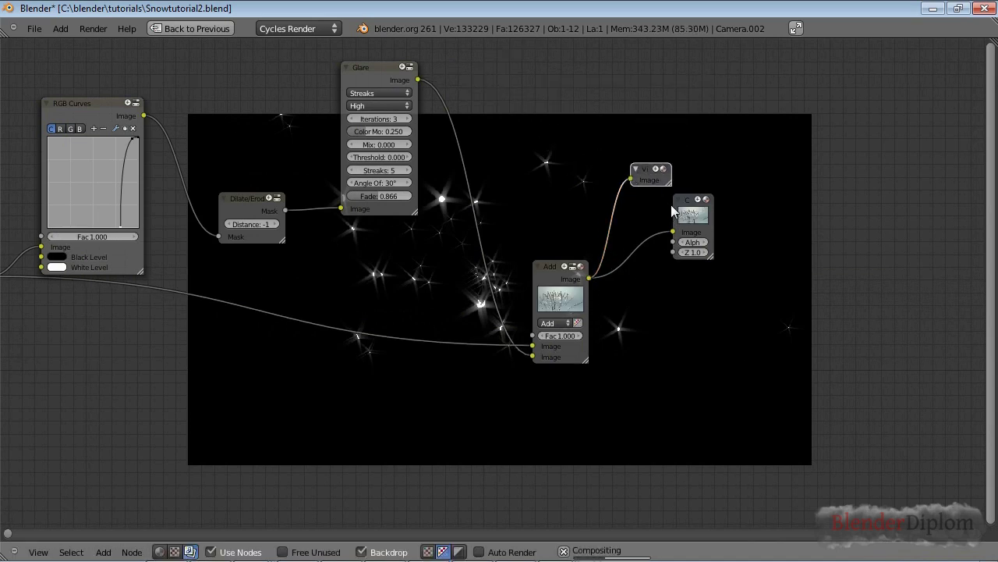
pyautogui.moveTo(692, 199); pyautogui.dragTo(702, 314)
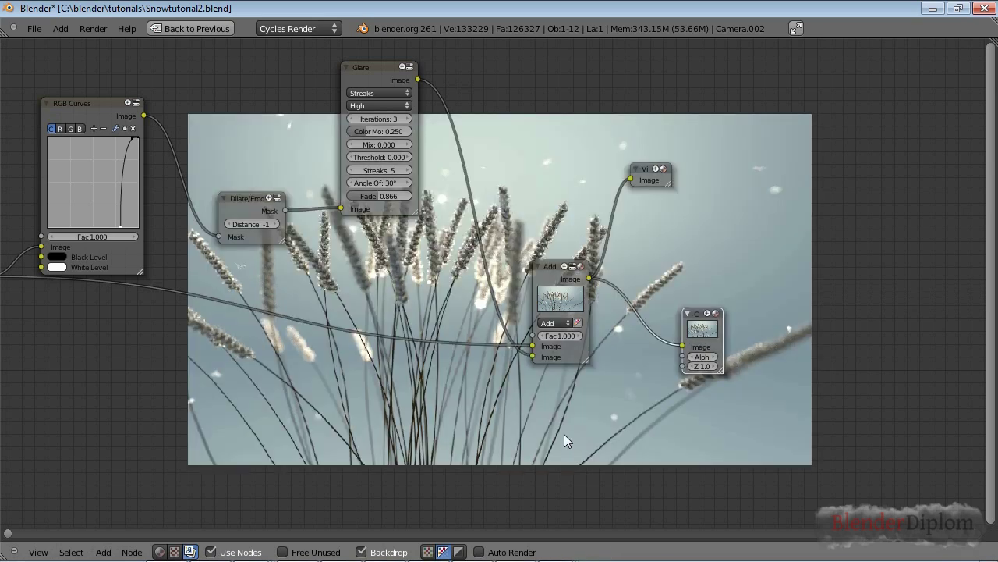
# - Mute the Add node to compare, then set its factor to 2.000
pyautogui.scroll(3, 586, 376)
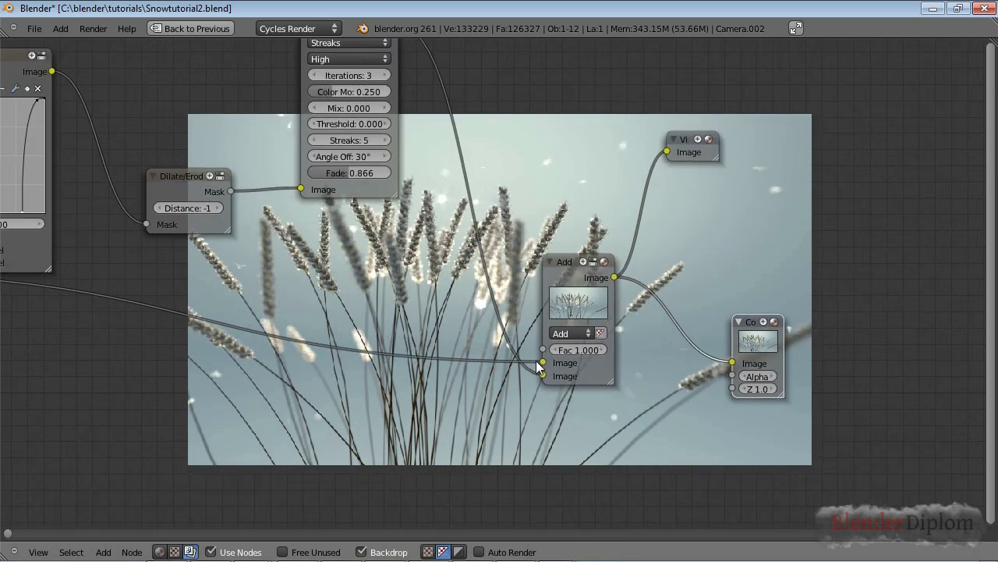
pyautogui.click(611, 268)
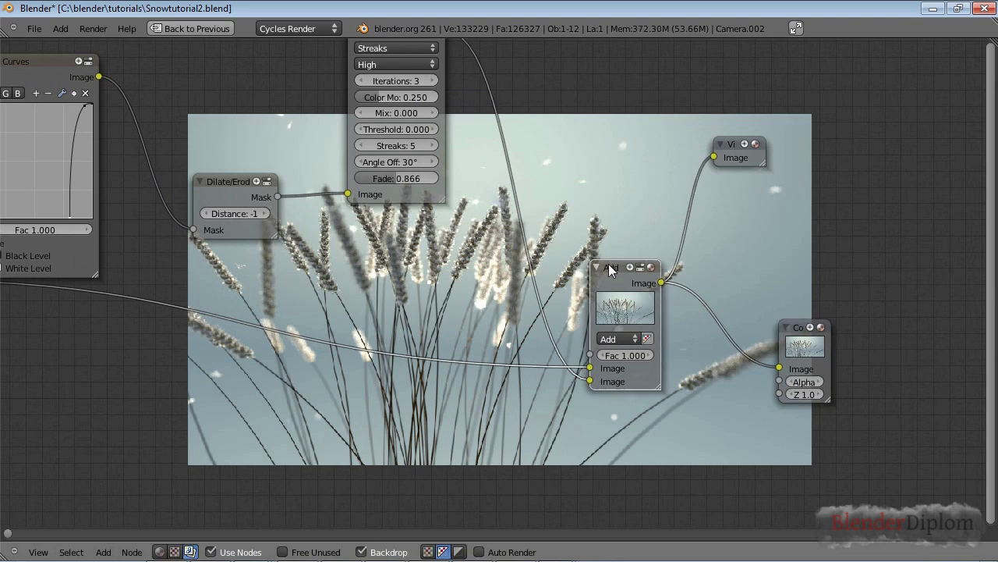
pyautogui.press('m')
pyautogui.press('m')
pyautogui.click(624, 355)
pyautogui.write('2')
pyautogui.press('Return')
pyautogui.moveTo(624, 279); pyautogui.dragTo(697, 275)
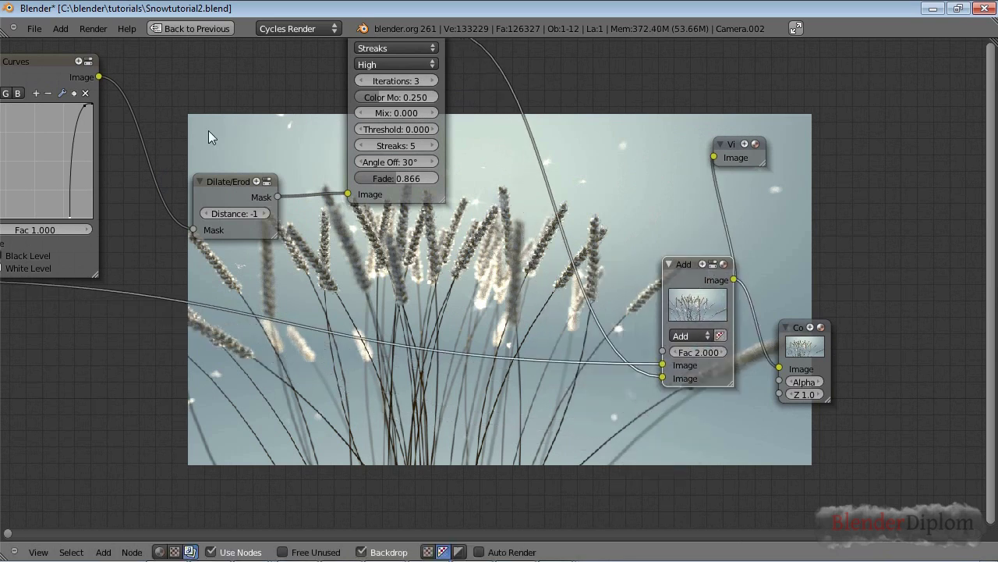
pyautogui.click(697, 352)
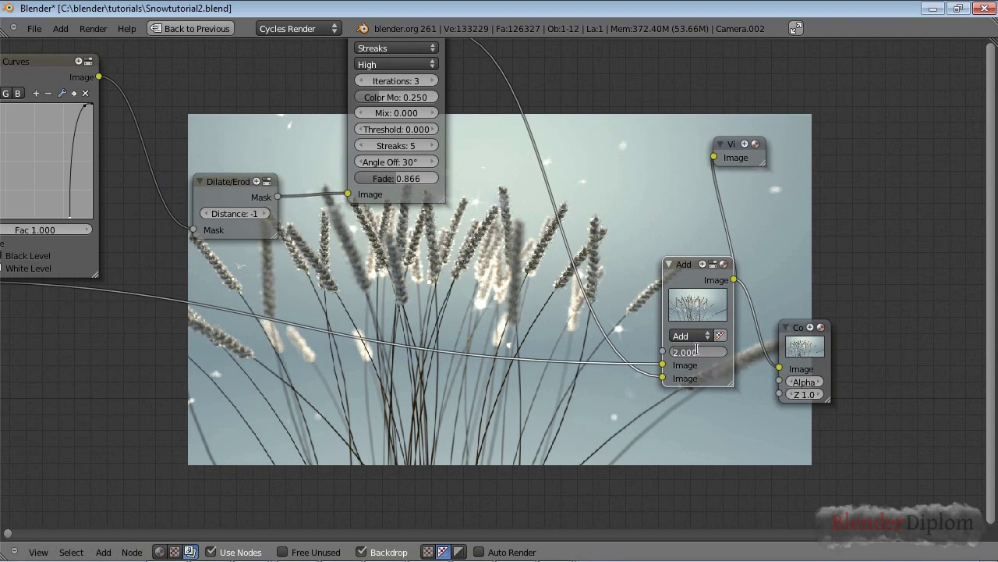
pyautogui.press('Return')
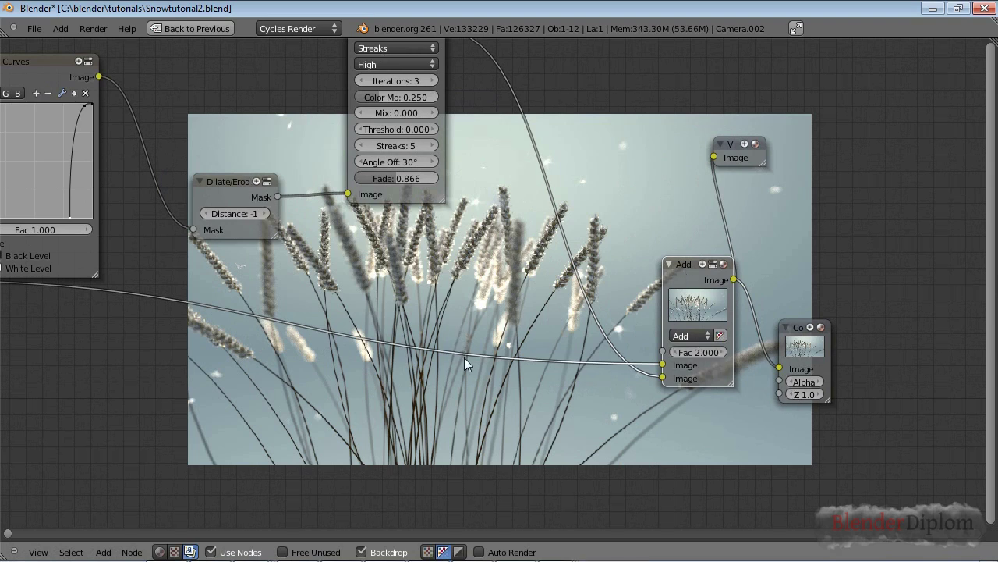
# - Add a new RGB Curves node from the Color category
pyautogui.hotkey('shift', 'a')
pyautogui.moveTo(464, 358)
pyautogui.click(528, 357)
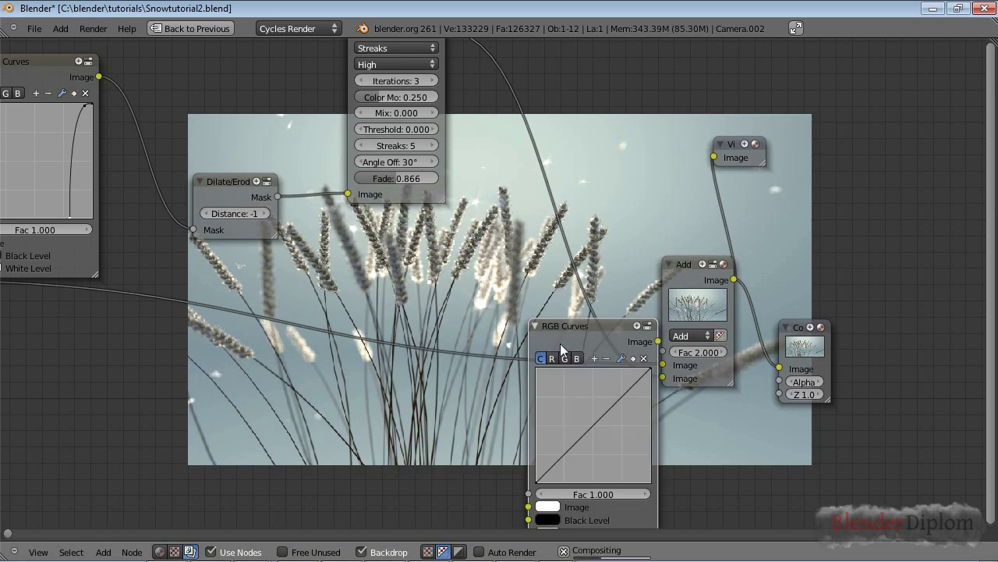
# - Insert the RGB Curves node into the render-to-Add link and bend its curve down to darken
pyautogui.click(338, 303)
pyautogui.moveTo(352, 437); pyautogui.dragTo(355, 441)
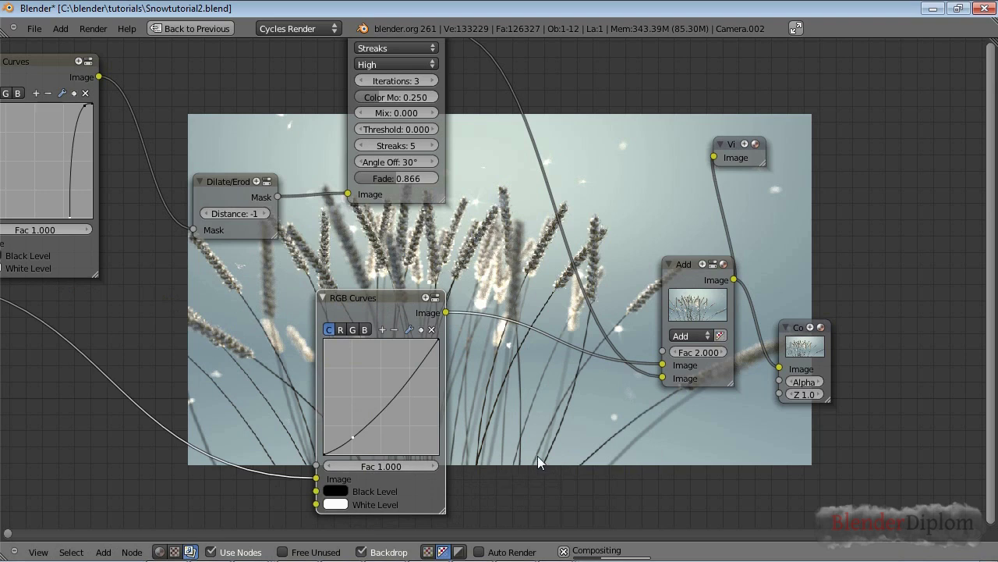
pyautogui.moveTo(504, 399); pyautogui.dragTo(443, 385, button='middle')
pyautogui.scroll(-1, 557, 400)
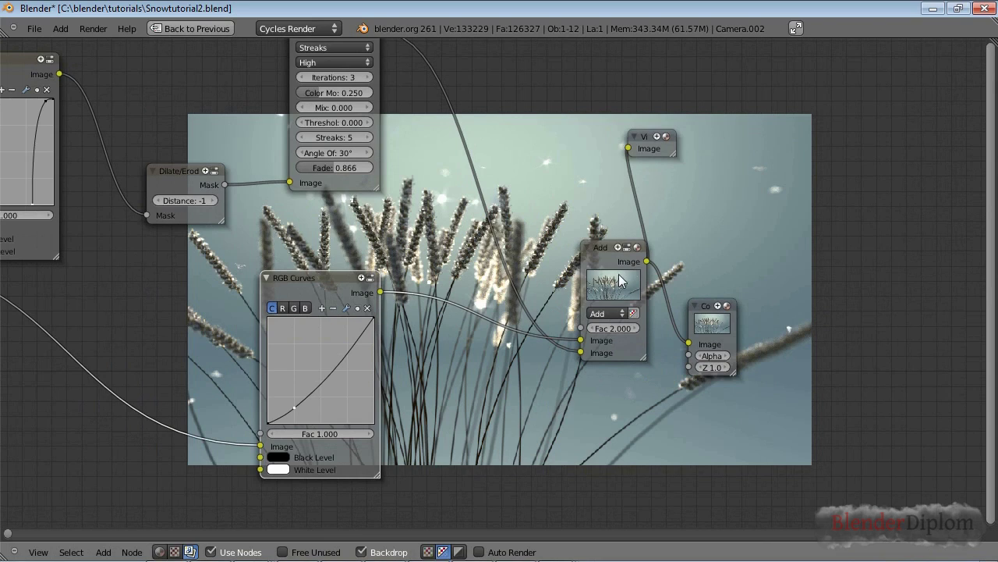
# - Rearrange the Add, Viewer and Composite nodes toward the top right of the backdrop
pyautogui.moveTo(630, 259); pyautogui.dragTo(655, 219)
pyautogui.moveTo(647, 143); pyautogui.dragTo(775, 132)
pyautogui.moveTo(706, 312); pyautogui.dragTo(915, 267)
pyautogui.moveTo(647, 234); pyautogui.dragTo(682, 152)
pyautogui.hotkey('shift', 'a')
pyautogui.moveTo(461, 388)
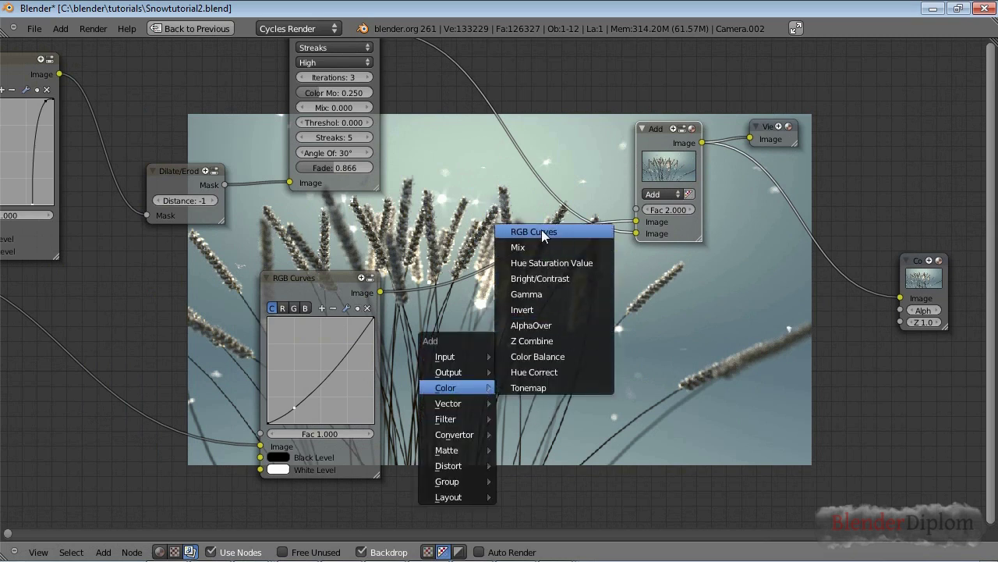
# - Add a Color Balance node spliced between RGB Curves and Add, shifting nodes to fit
pyautogui.click(565, 357)
pyautogui.moveTo(313, 279); pyautogui.dragTo(138, 329)
pyautogui.moveTo(567, 326); pyautogui.dragTo(363, 255)
pyautogui.moveTo(499, 312); pyautogui.dragTo(556, 363)
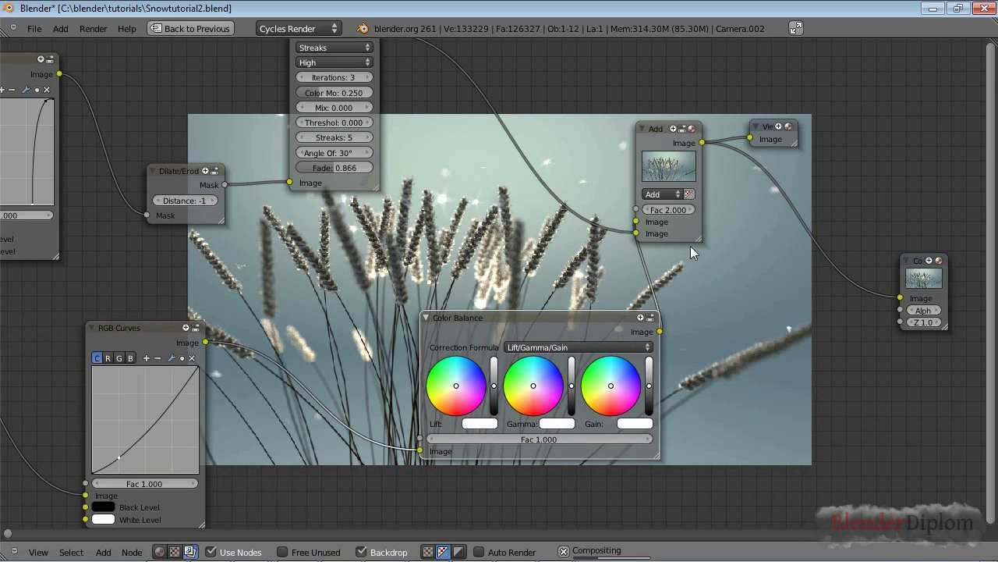
pyautogui.moveTo(693, 160); pyautogui.dragTo(787, 228)
pyautogui.moveTo(766, 139); pyautogui.dragTo(902, 130)
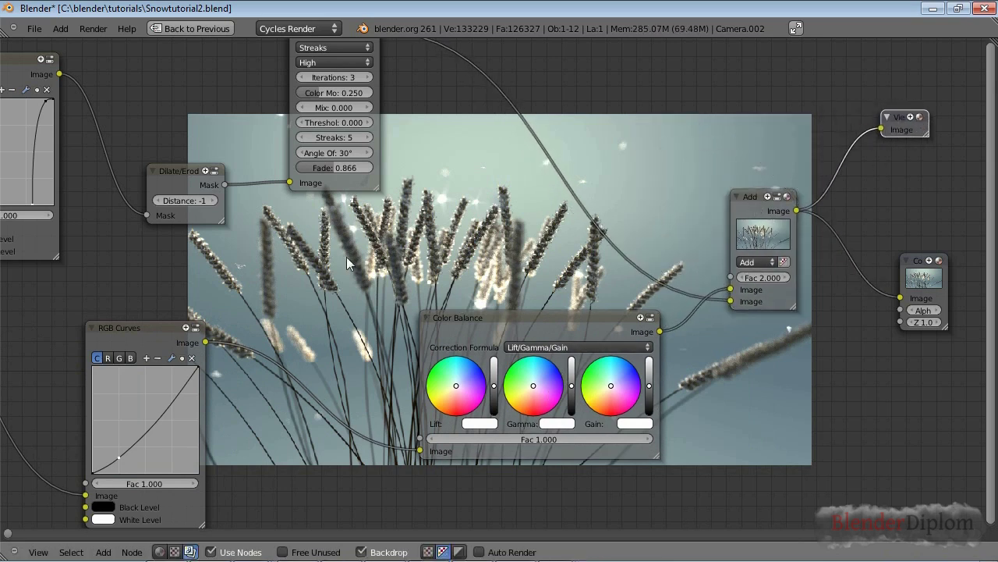
pyautogui.scroll(2, 524, 423)
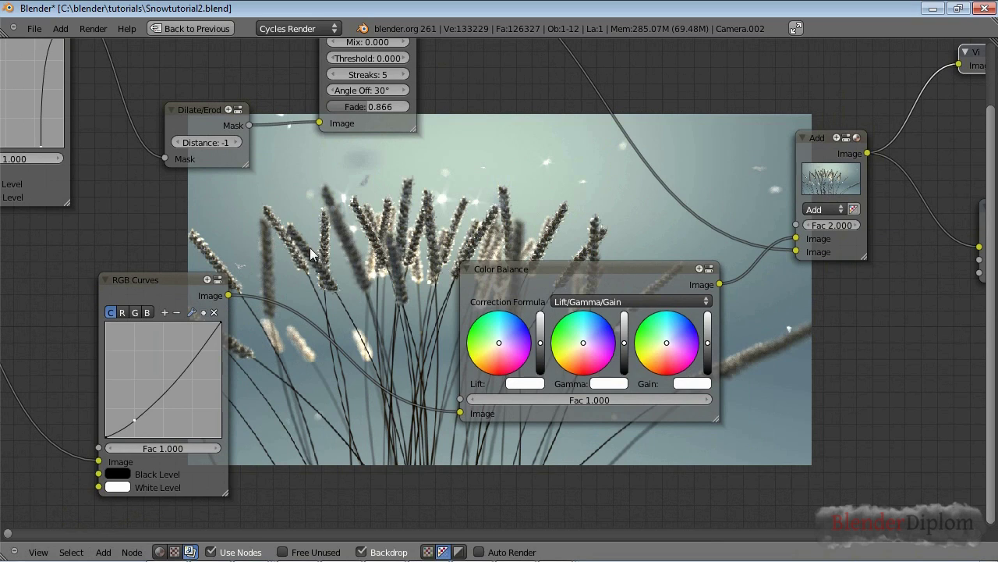
# - Tint the Color Balance gamma and lift colours and adjust the lift level for a warmer image
pyautogui.click(579, 350)
pyautogui.press('g')
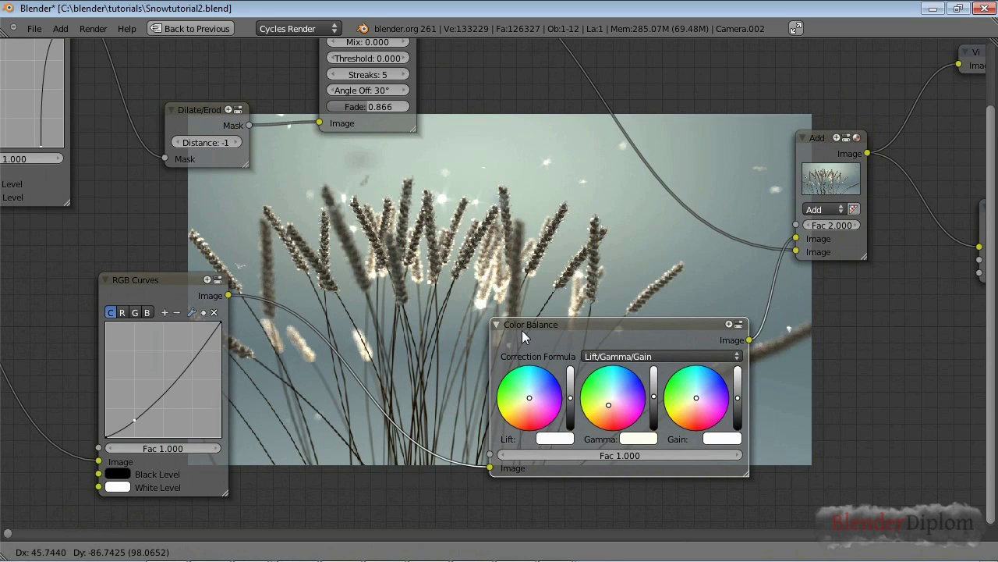
pyautogui.click(508, 297)
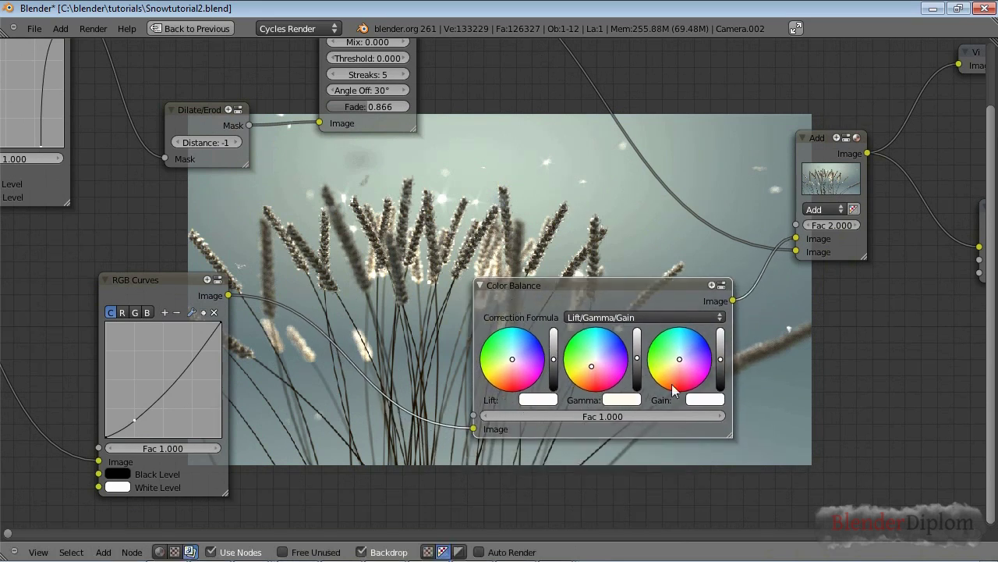
pyautogui.click(510, 363)
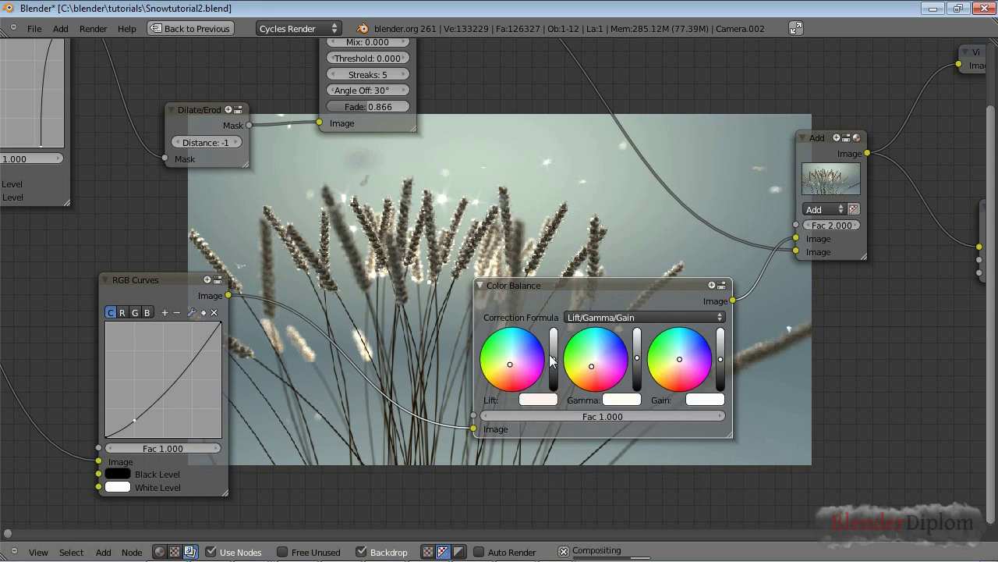
pyautogui.click(553, 359)
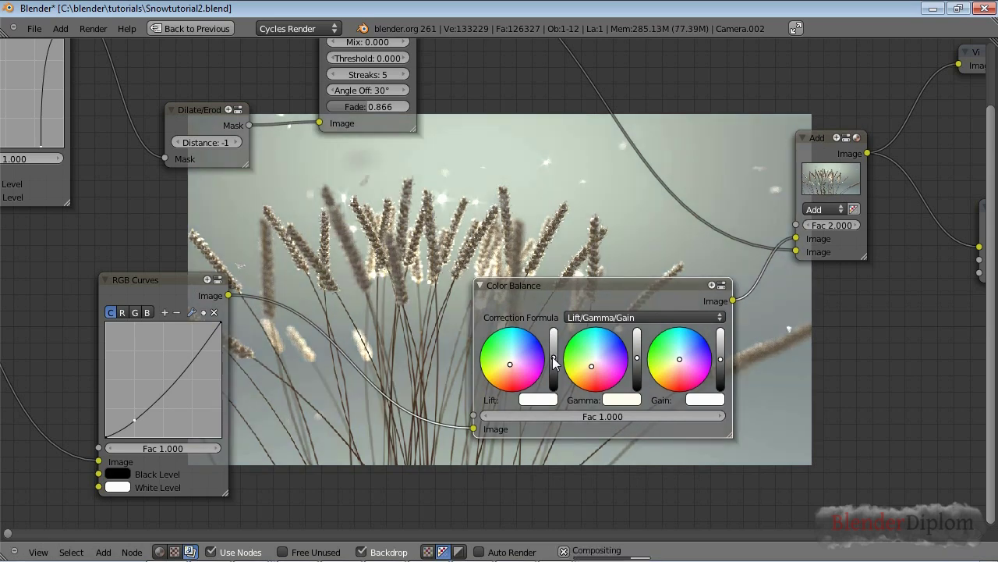
pyautogui.press('g')
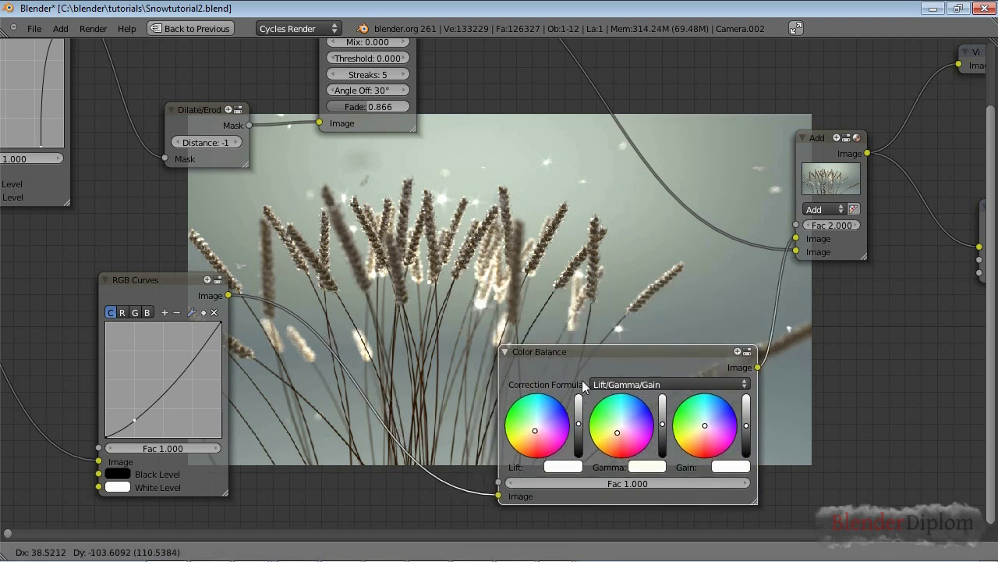
pyautogui.click(581, 361)
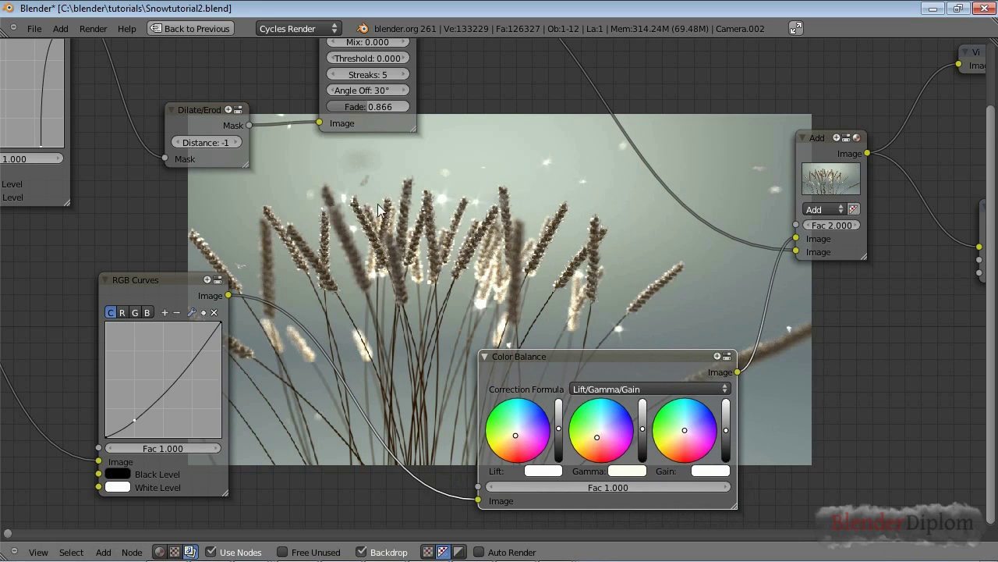
pyautogui.moveTo(579, 350); pyautogui.dragTo(469, 308)
pyautogui.scroll(-4, 752, 299)
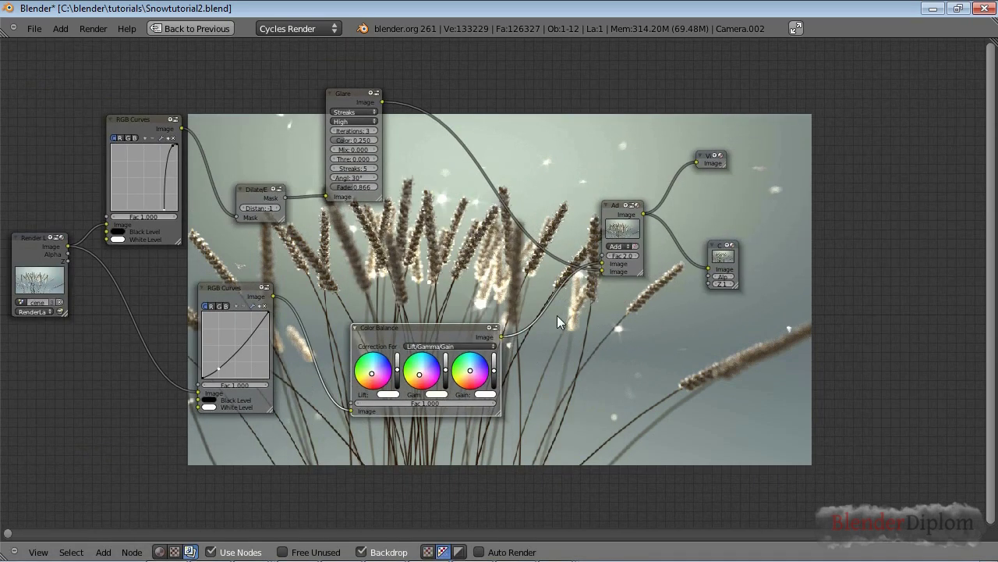
# - Inspect the graded, glare-streaked wheat render full-screen up close, then restore the compositing layout
pyautogui.hotkey('ctrl', 'Up')
pyautogui.hotkey('ctrl', 'Up')
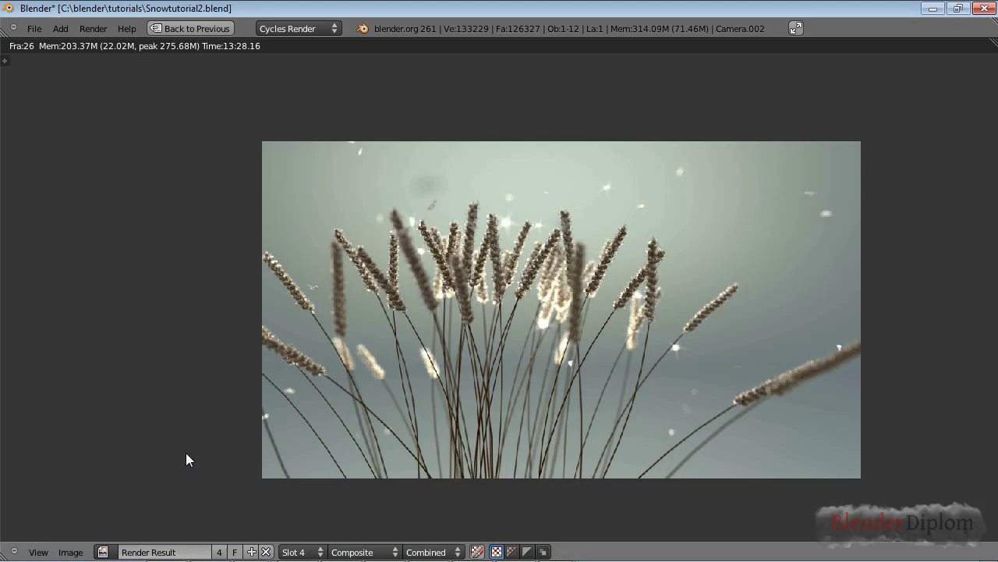
pyautogui.moveTo(456, 433); pyautogui.dragTo(332, 390, button='middle')
pyautogui.scroll(3, 407, 454)
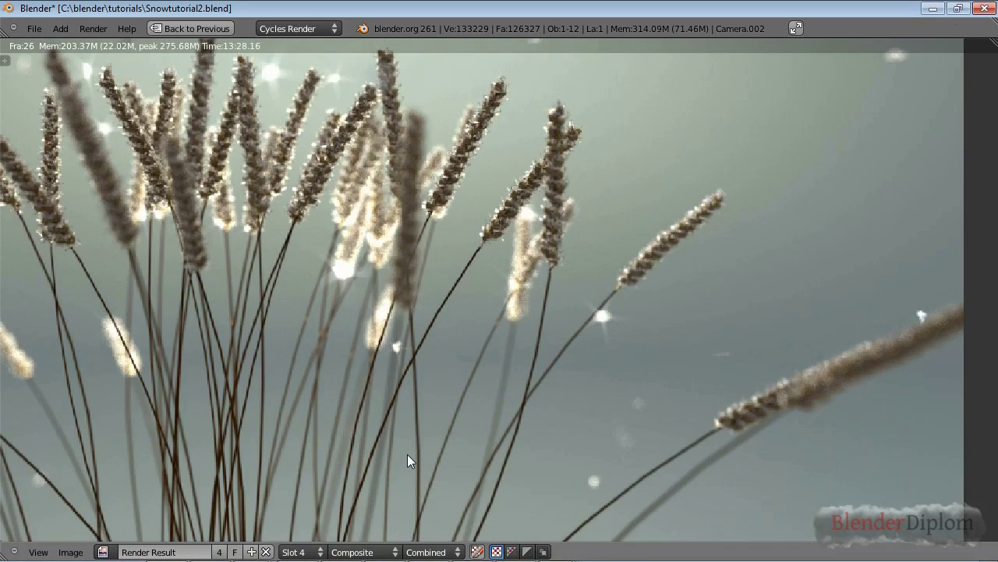
pyautogui.scroll(-3, 407, 454)
pyautogui.scroll(-1, 404, 447)
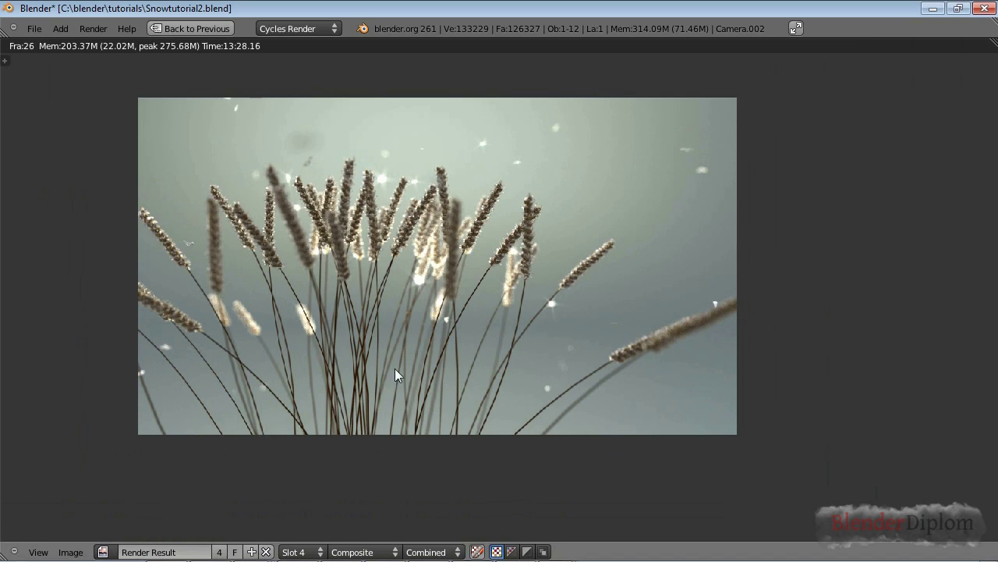
pyautogui.scroll(1, 394, 371)
pyautogui.moveTo(367, 365); pyautogui.dragTo(441, 393, button='middle')
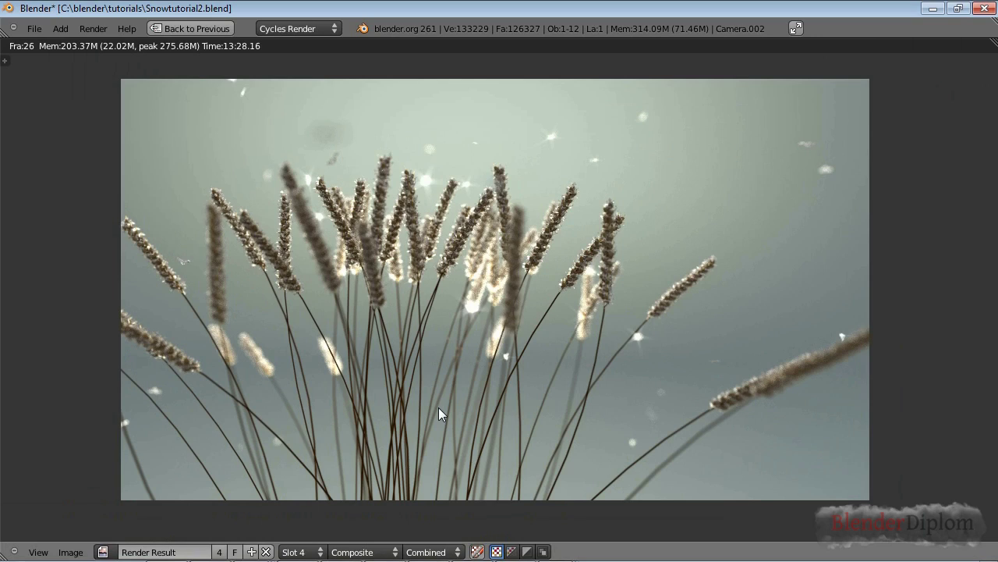
pyautogui.press('Escape')
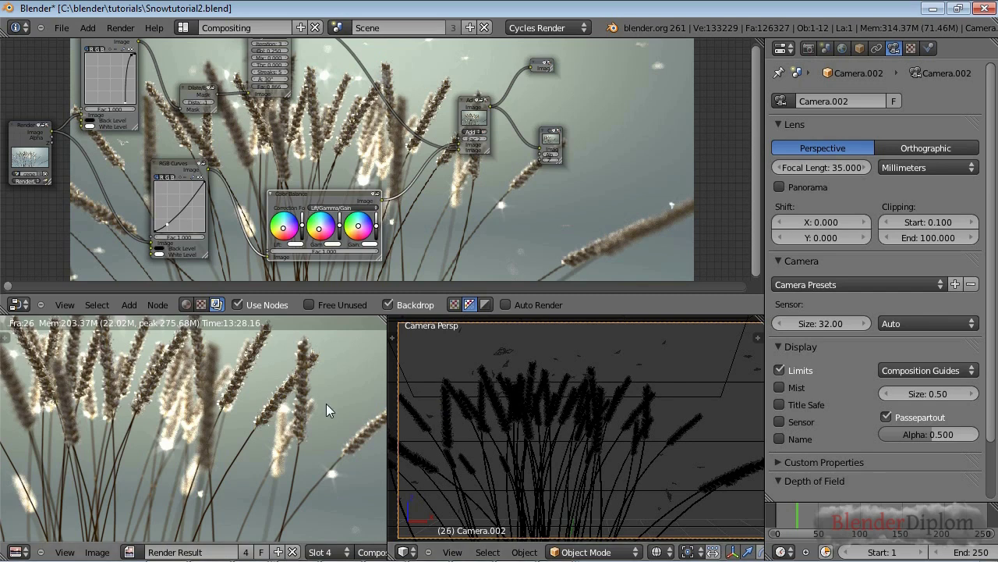
pyautogui.scroll(-1, 323, 422)
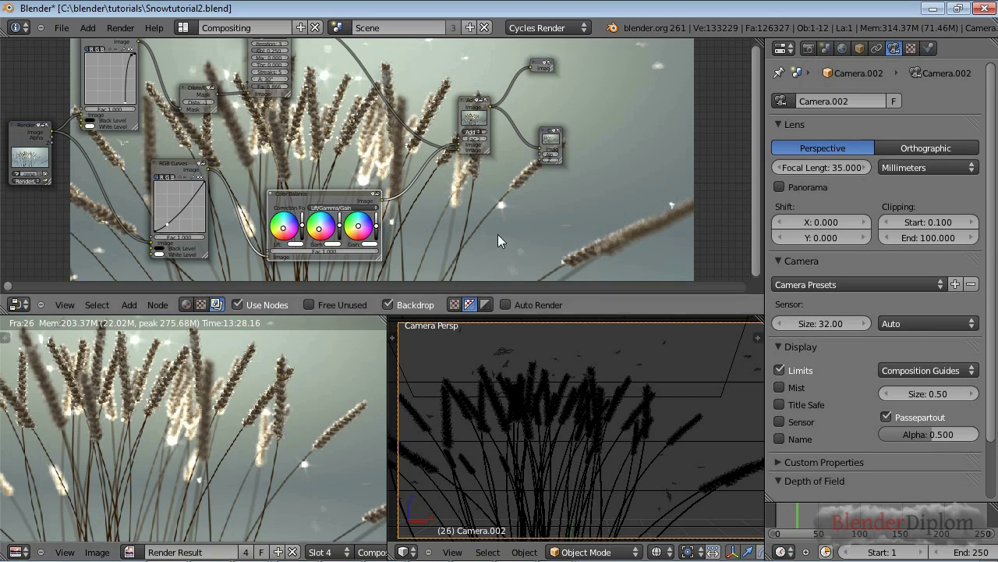
pyautogui.moveTo(548, 67)
pyautogui.mouseDown()
pyautogui.moveTo(563, 79)
pyautogui.moveTo(567, 68)
pyautogui.mouseUp()
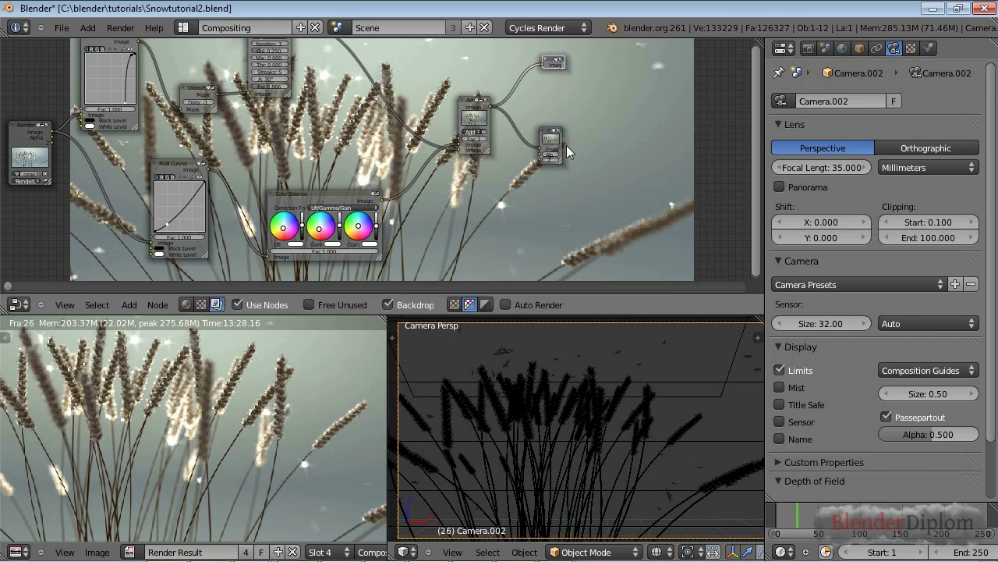